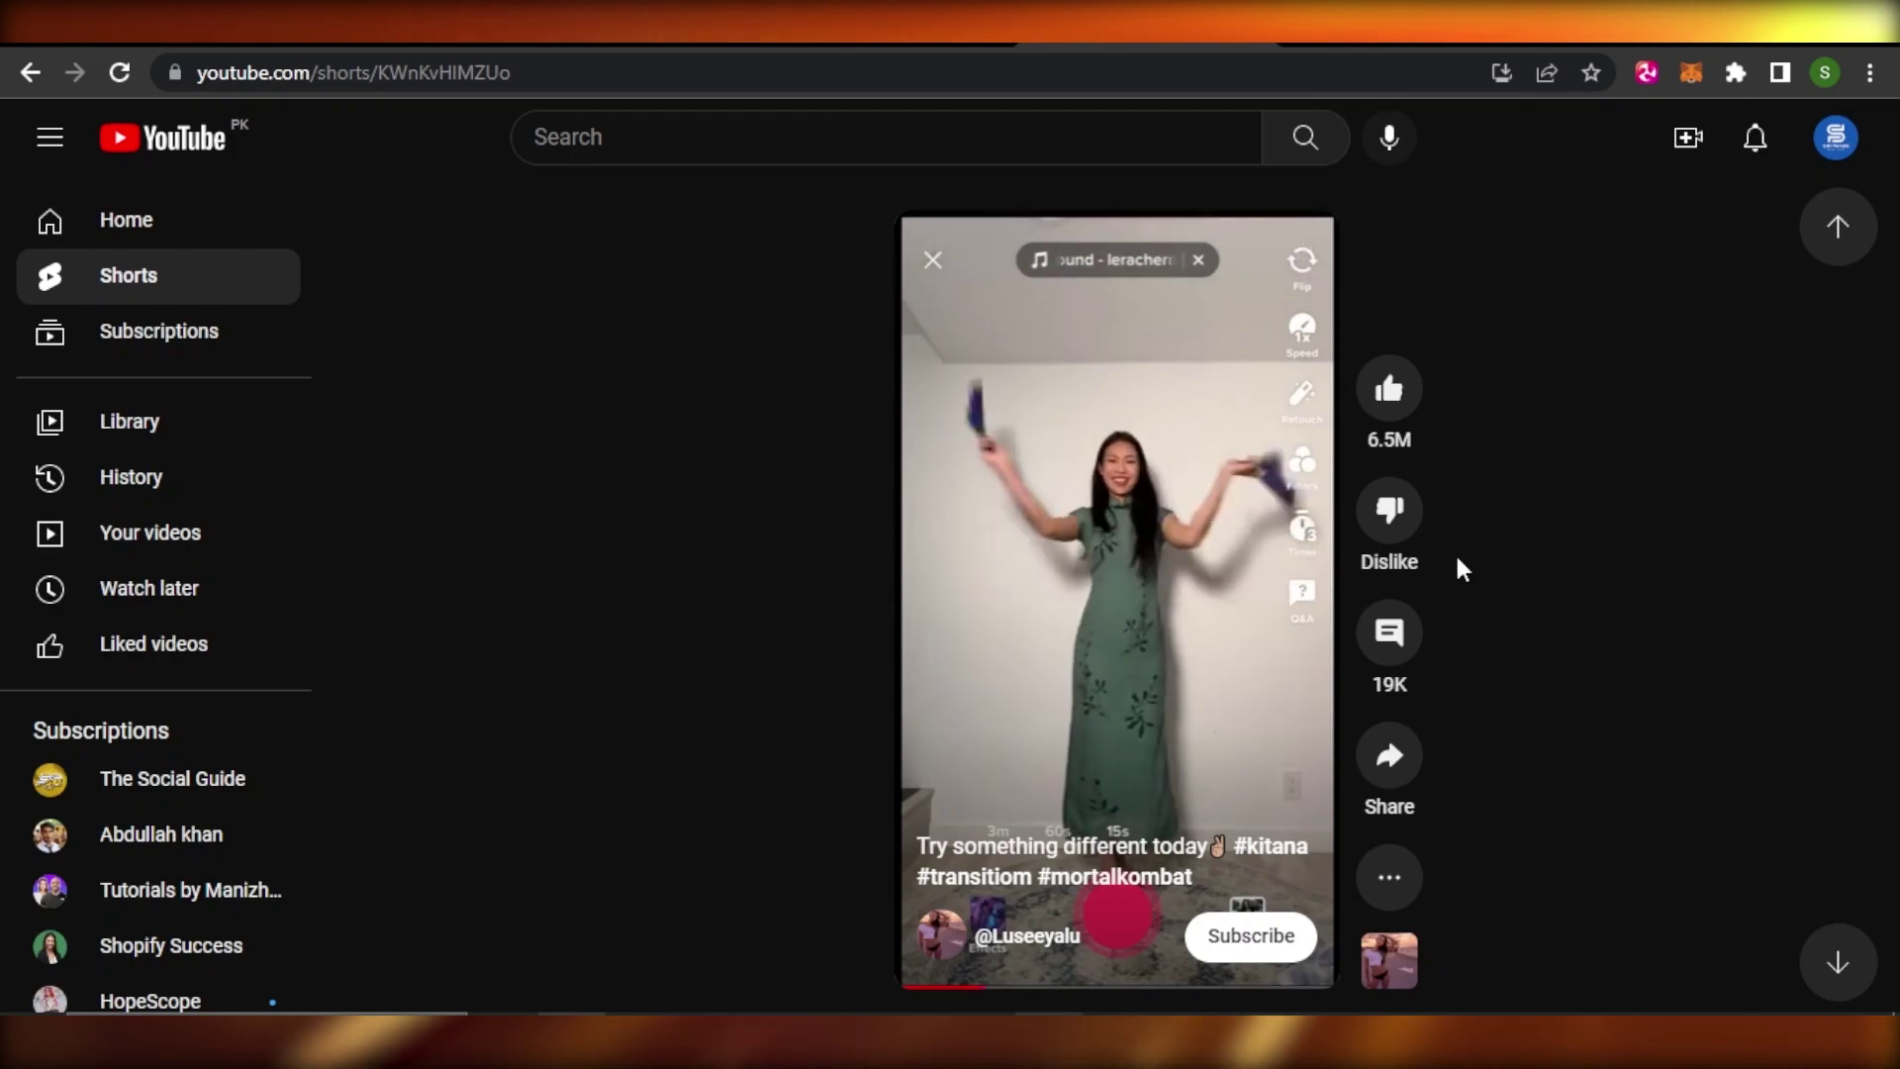
scroll(1457, 558, down, 1)
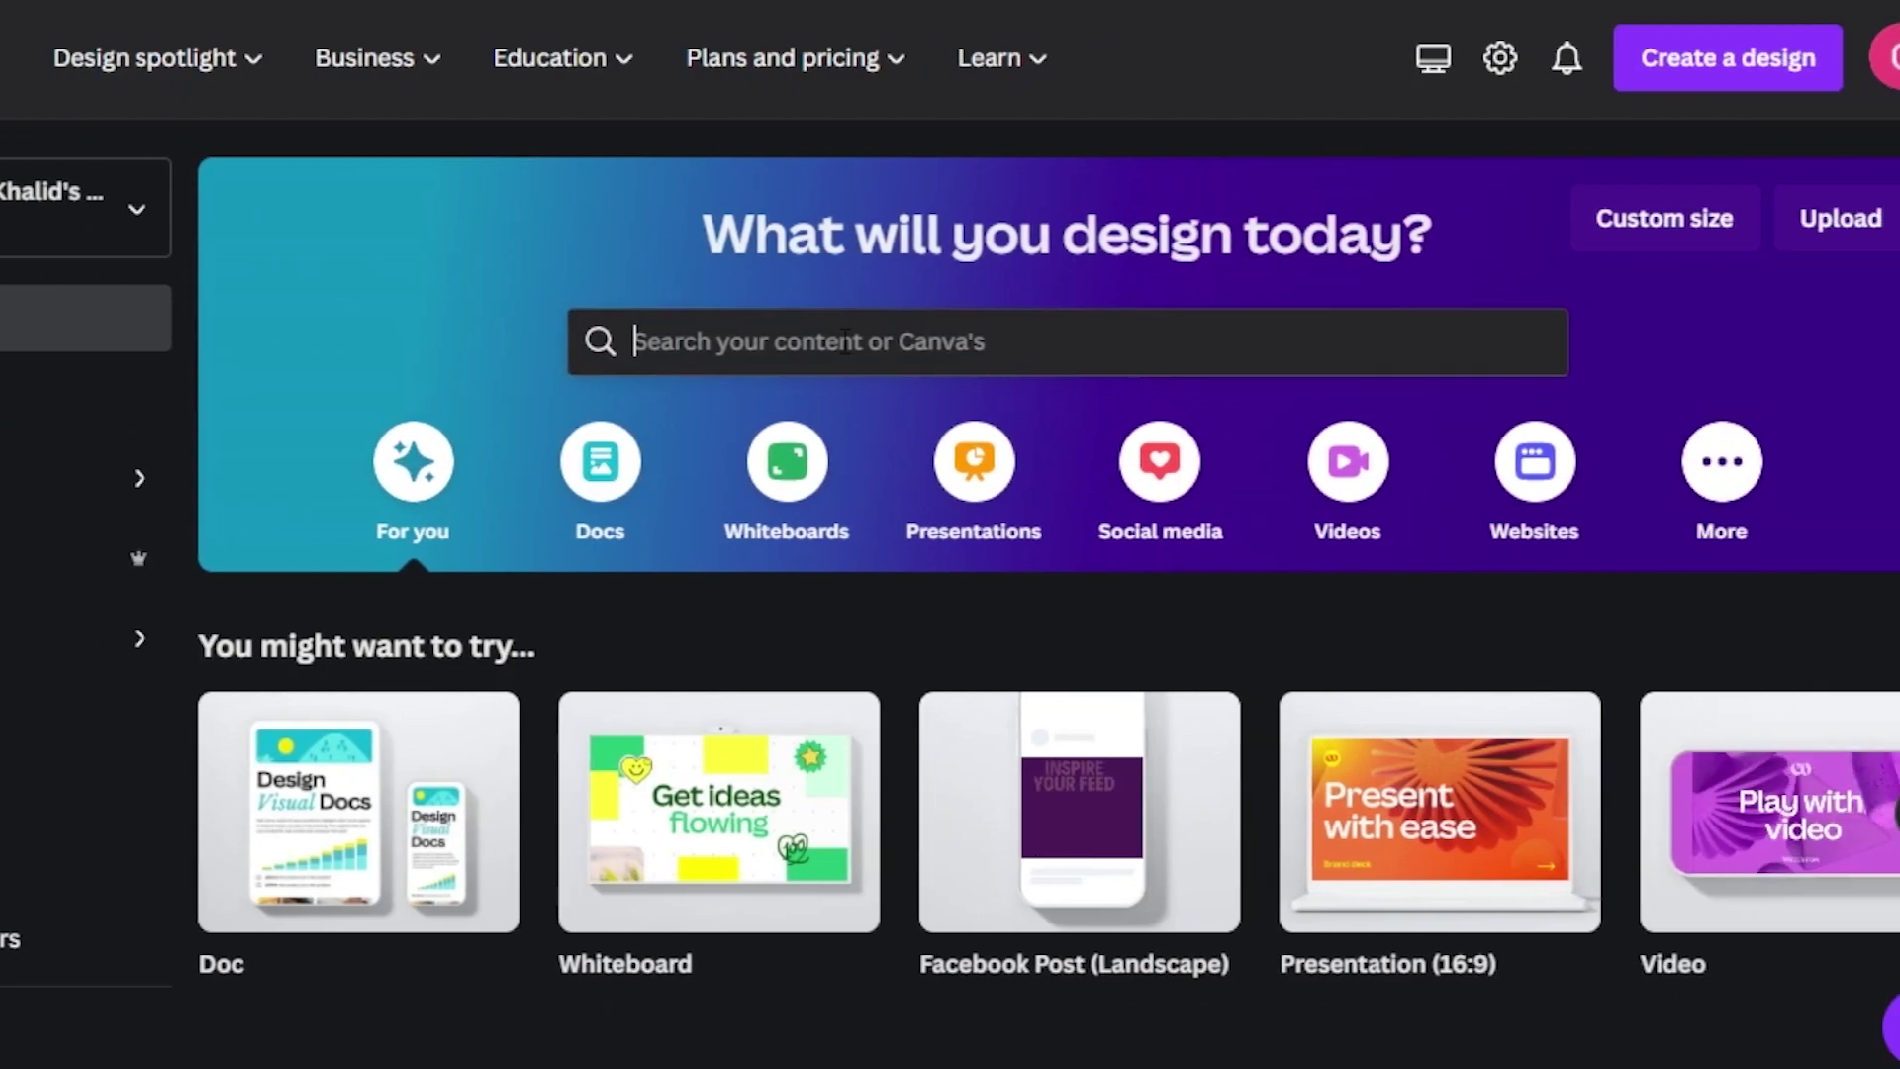
In Canva, search the templates for YouTube Shorts and show that template category
click(1087, 341)
text(y)
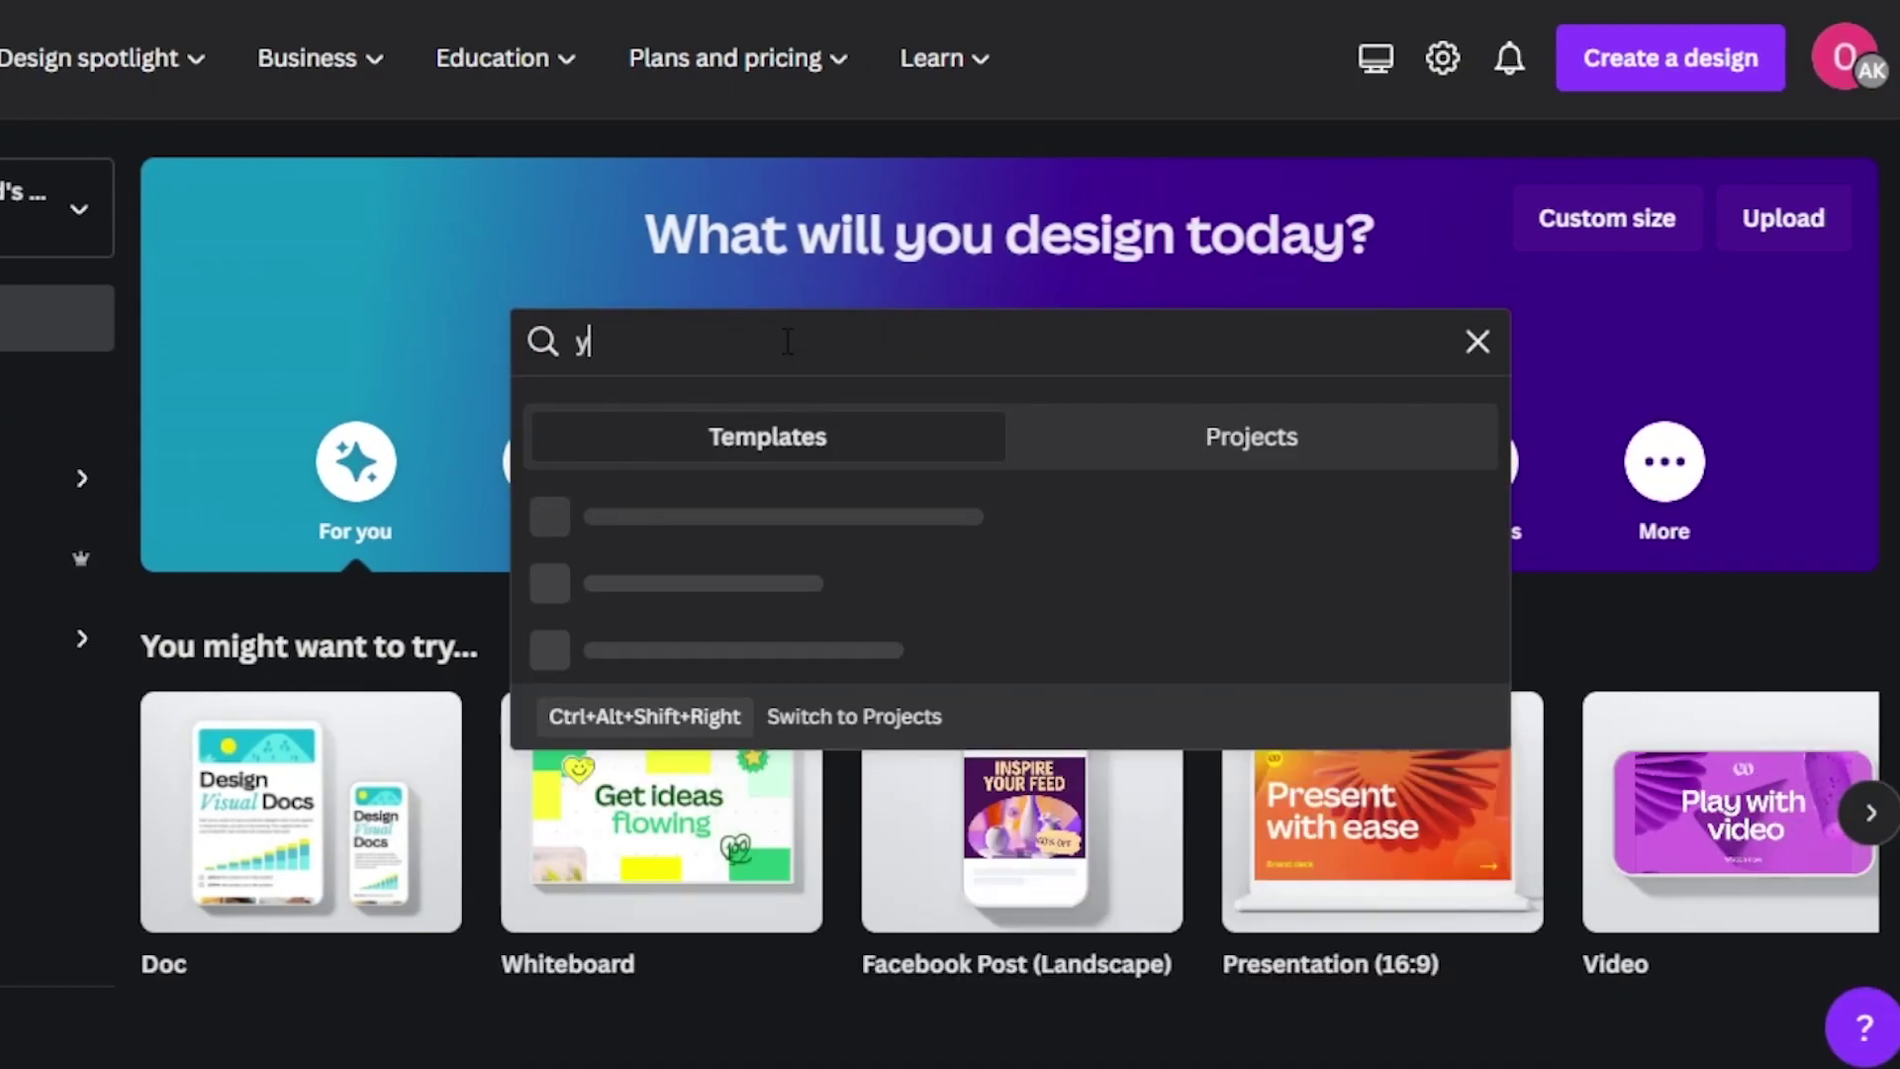
text(ou)
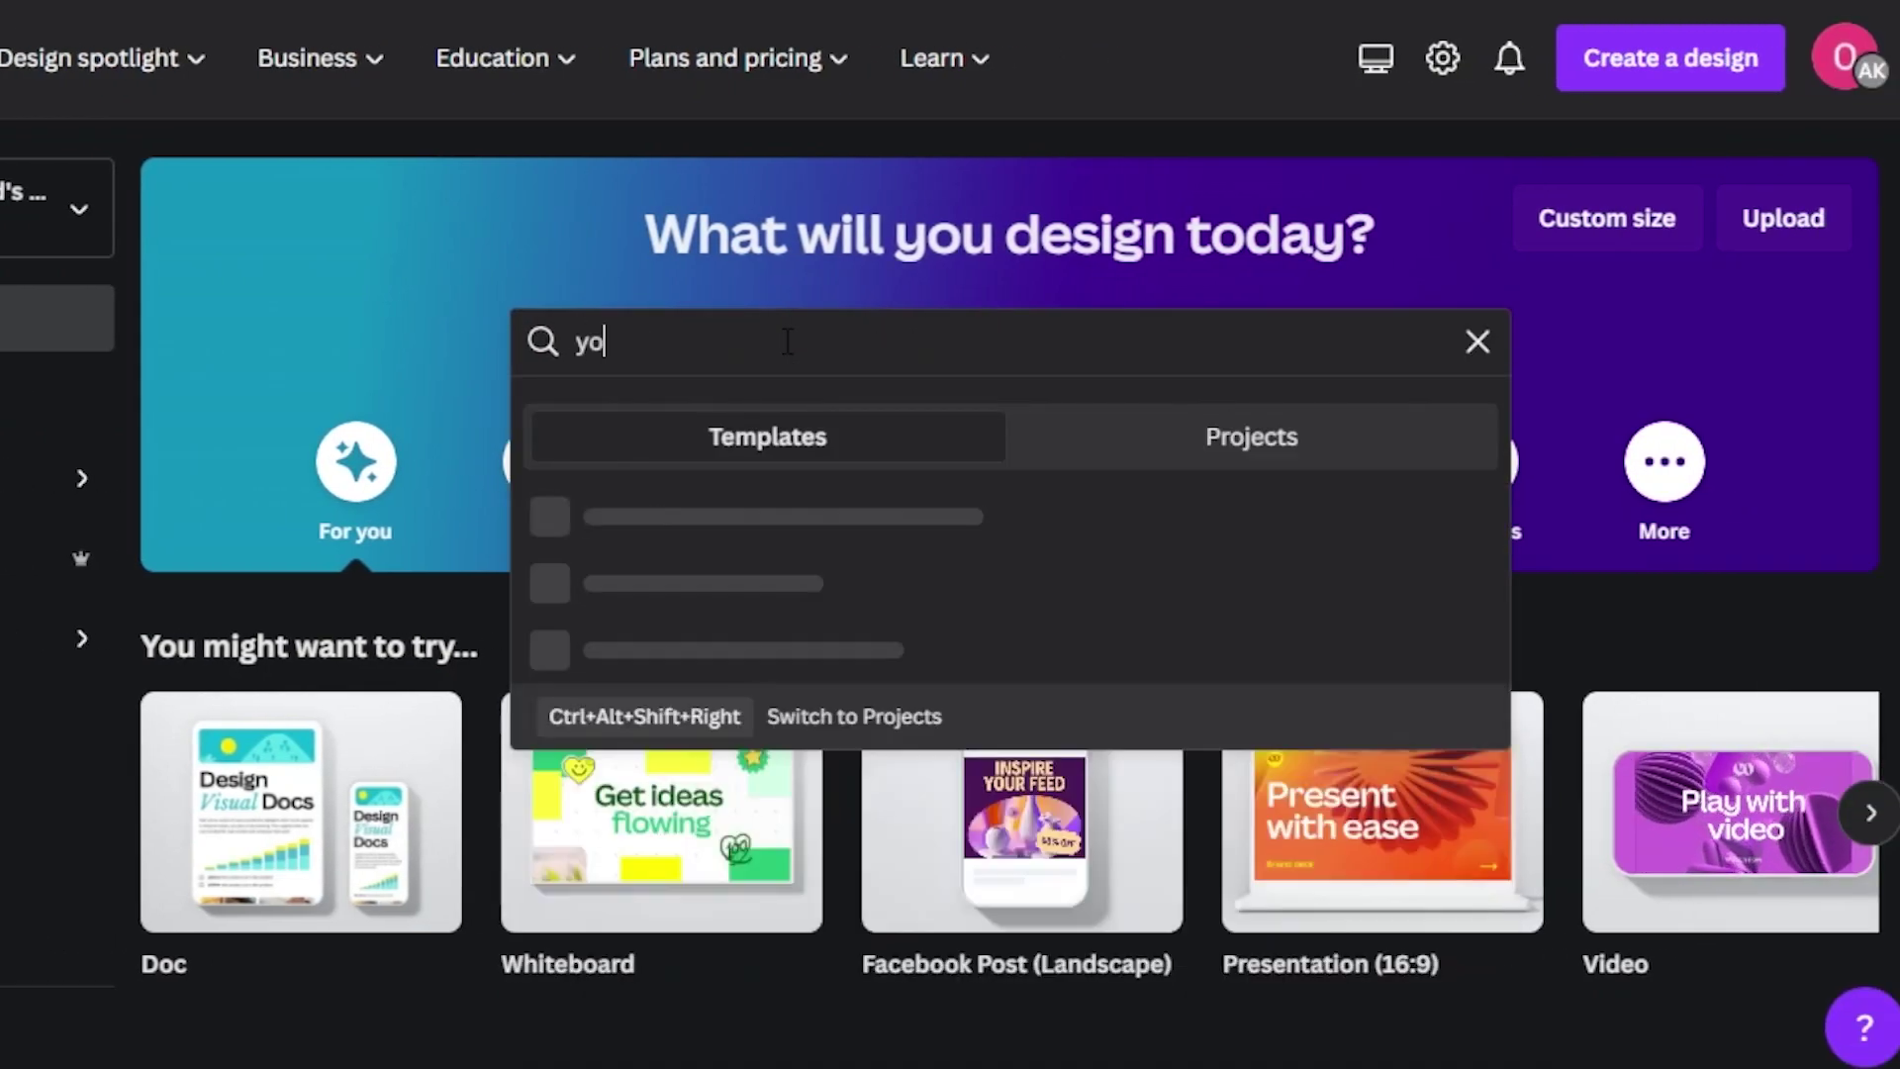
text(tu)
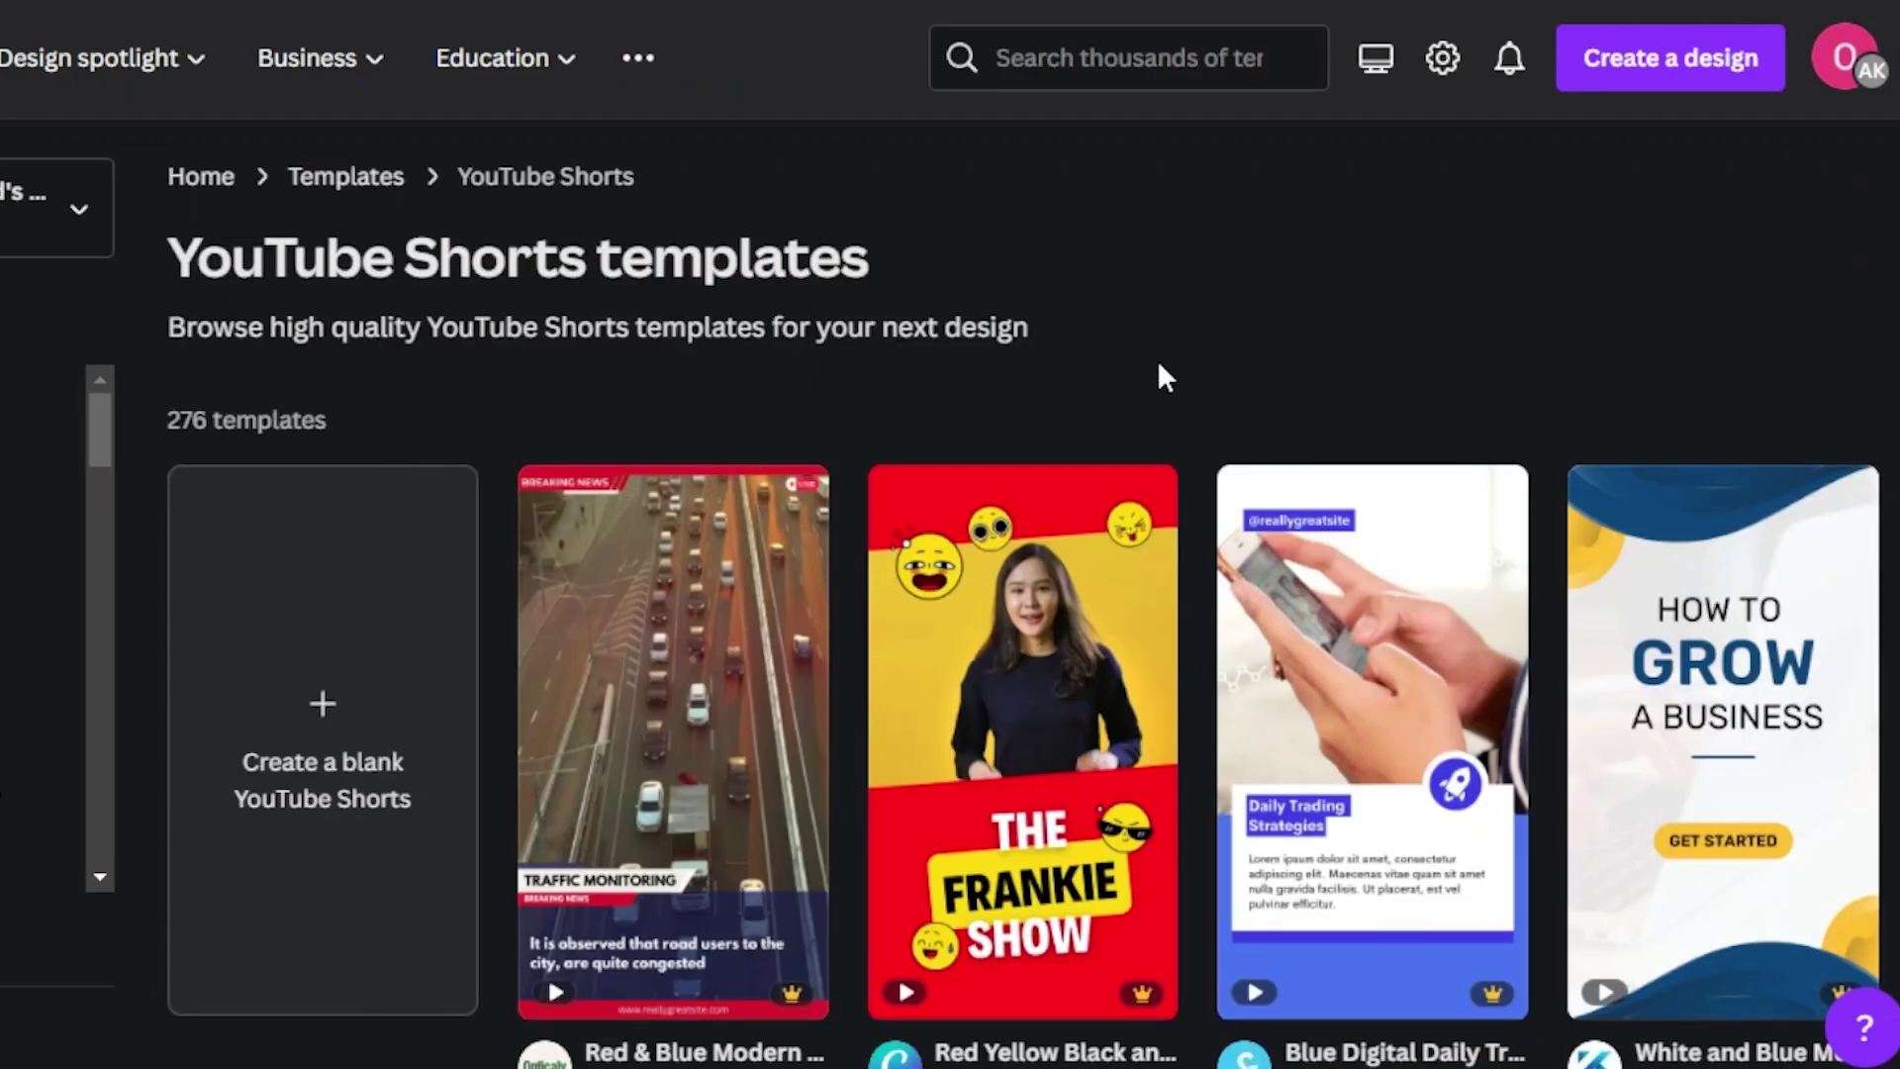
Browse the YouTube Shorts templates and compare the available designs, including several previews
mouse_move(1039, 708)
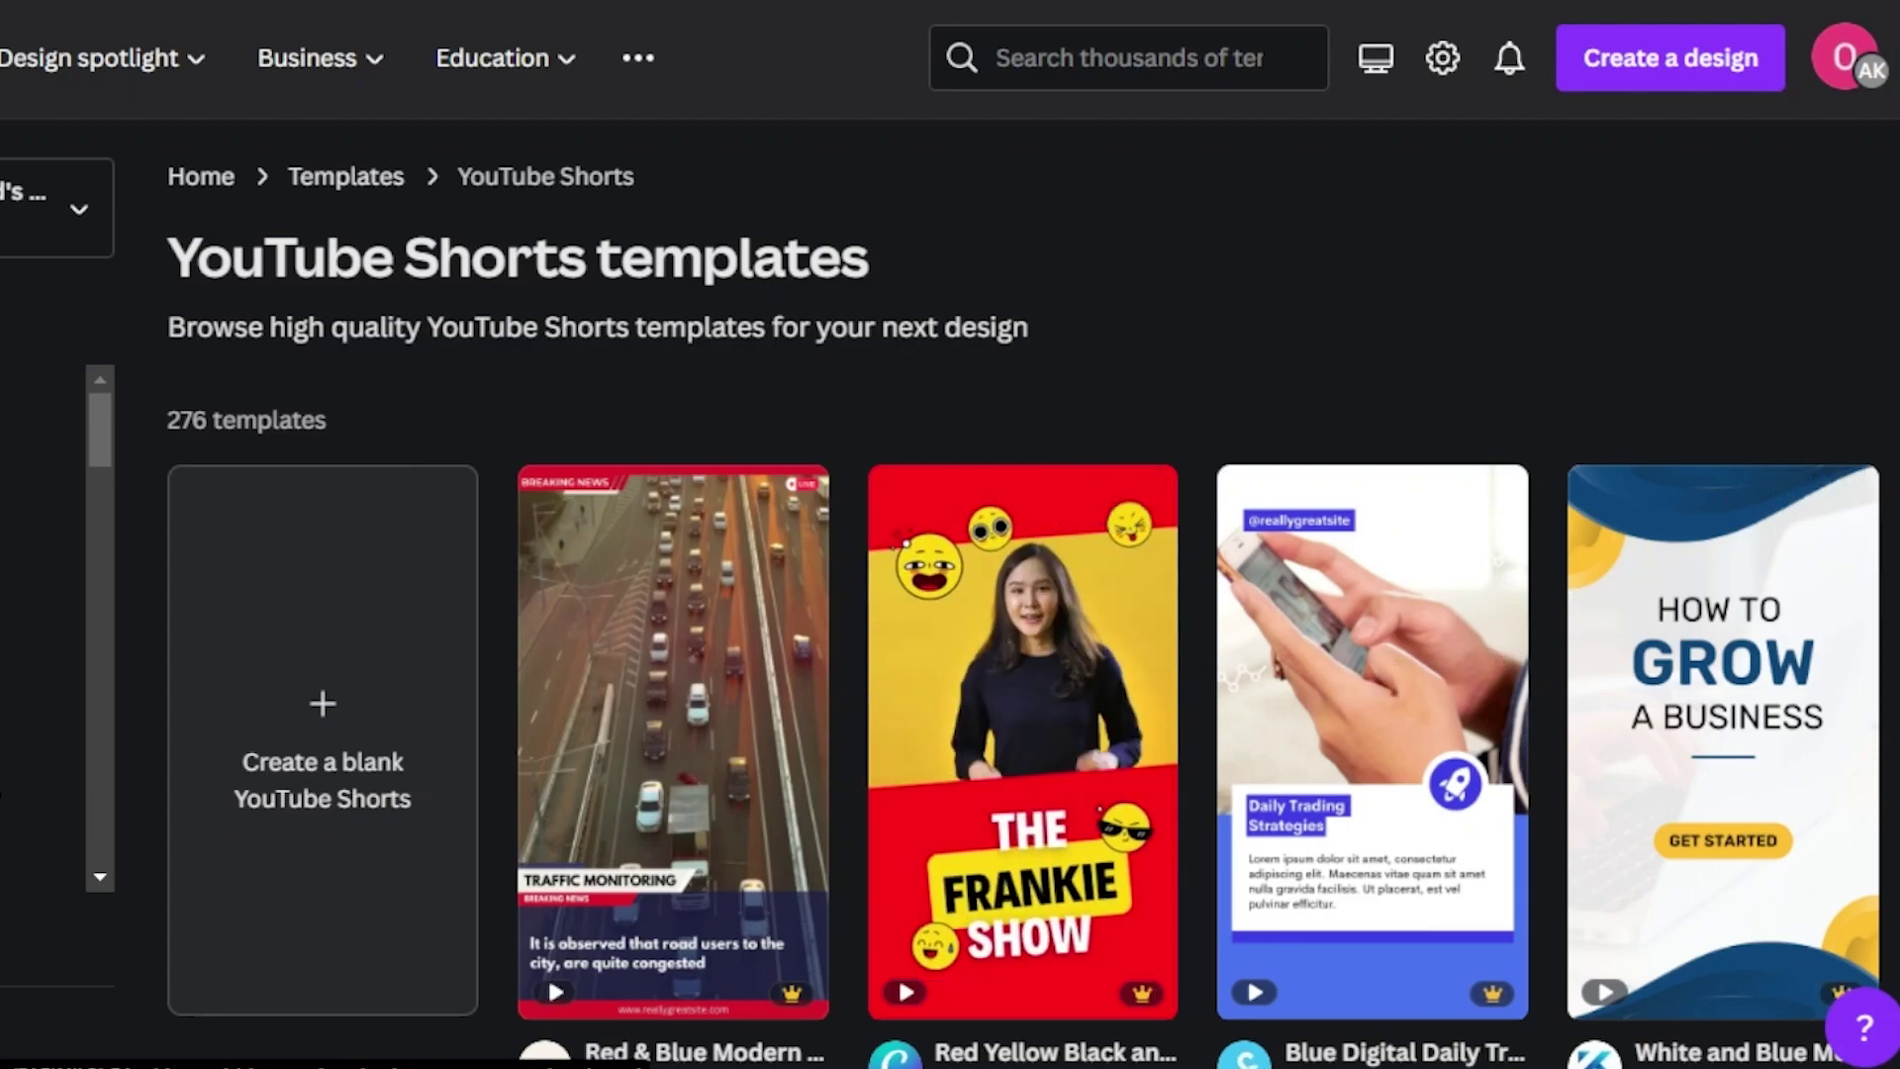
scroll(851, 326, down, 9)
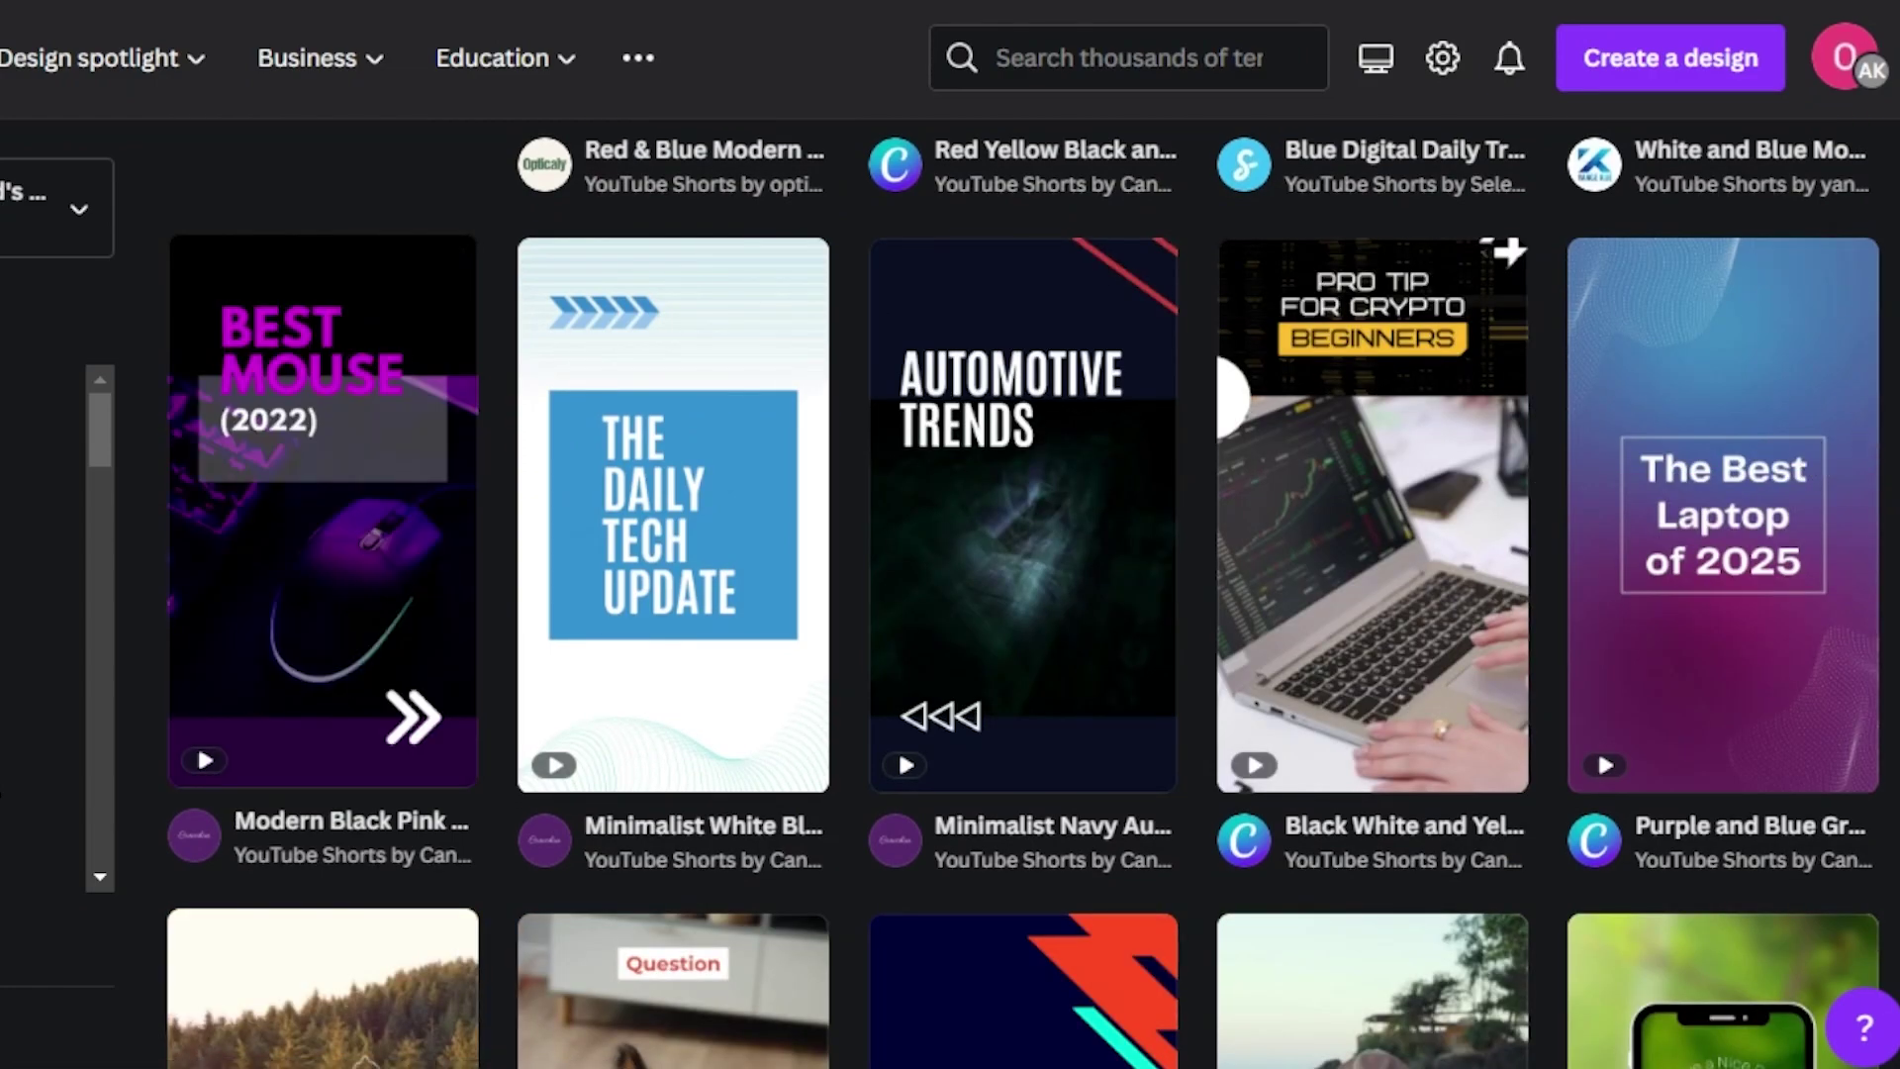
scroll(1024, 594, down, 8)
scroll(1023, 594, up, 2)
scroll(1023, 594, down, 10)
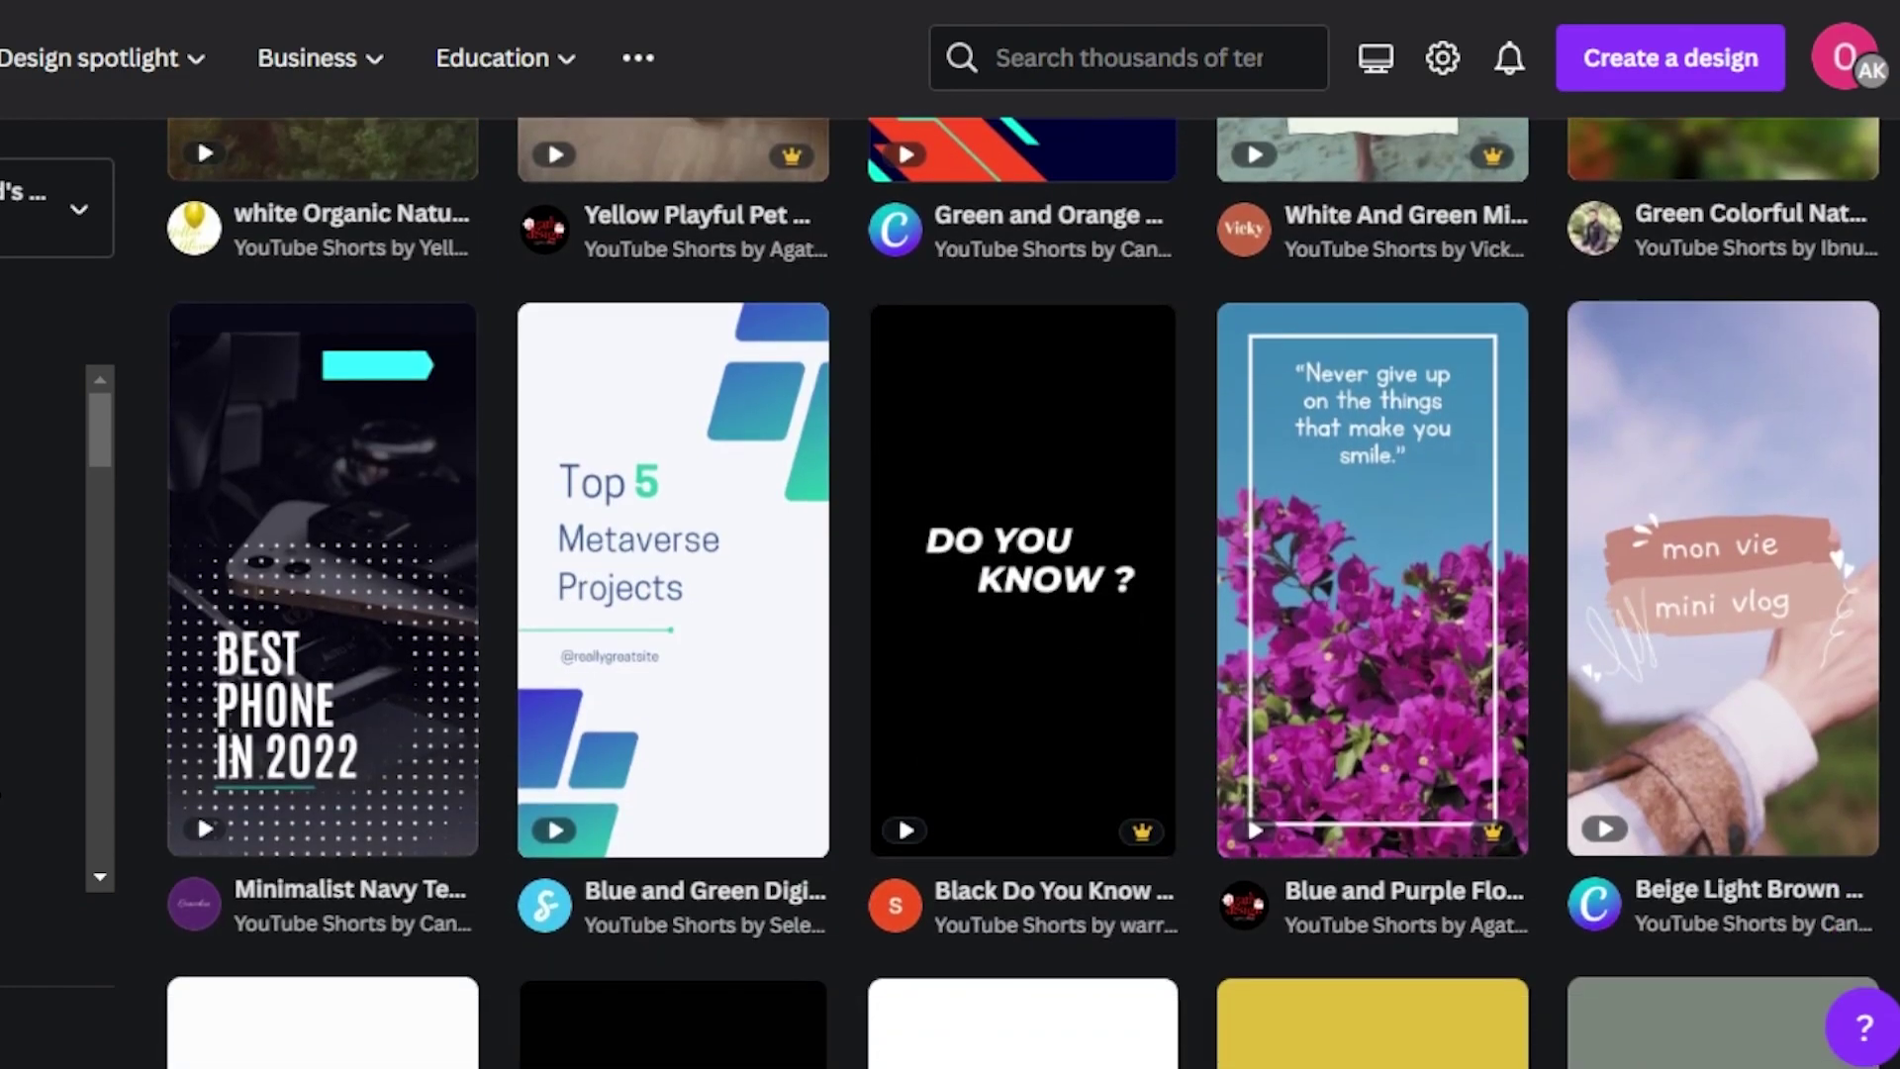
scroll(1682, 534, up, 5)
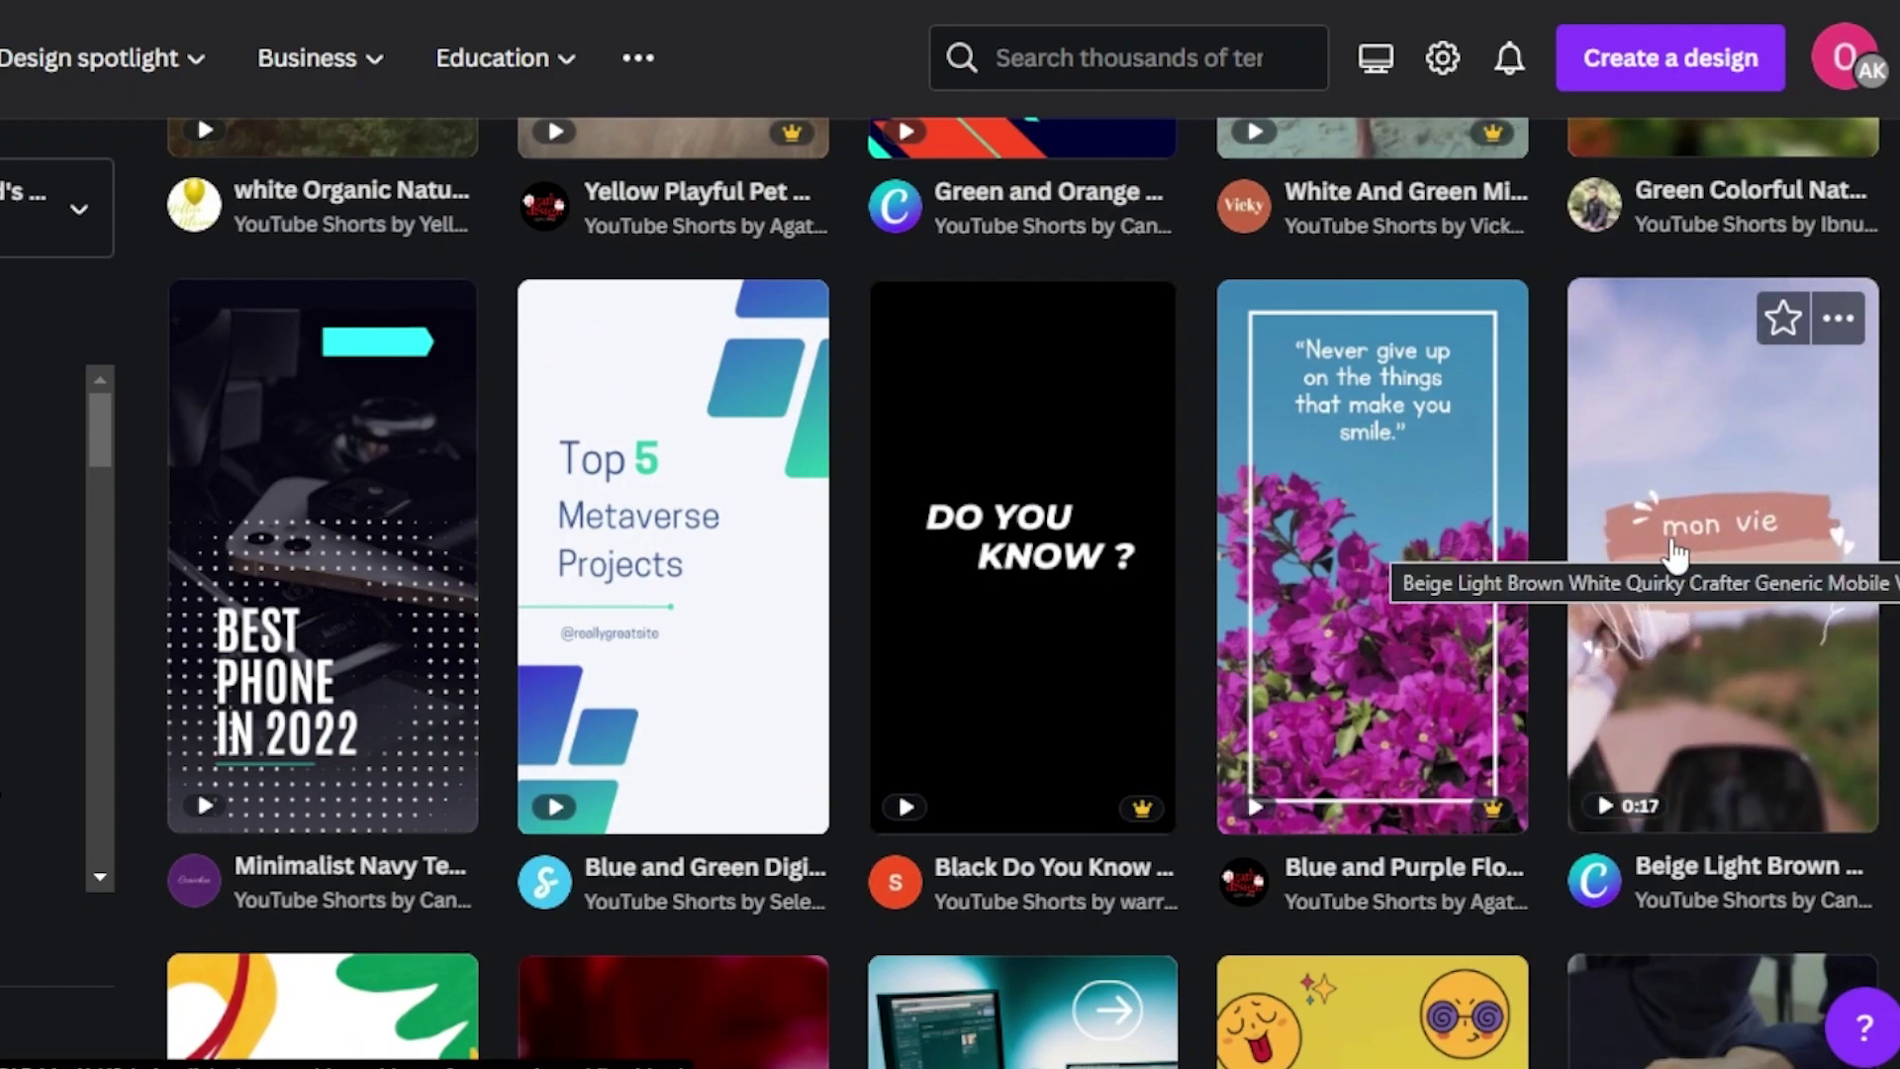
mouse_move(306, 564)
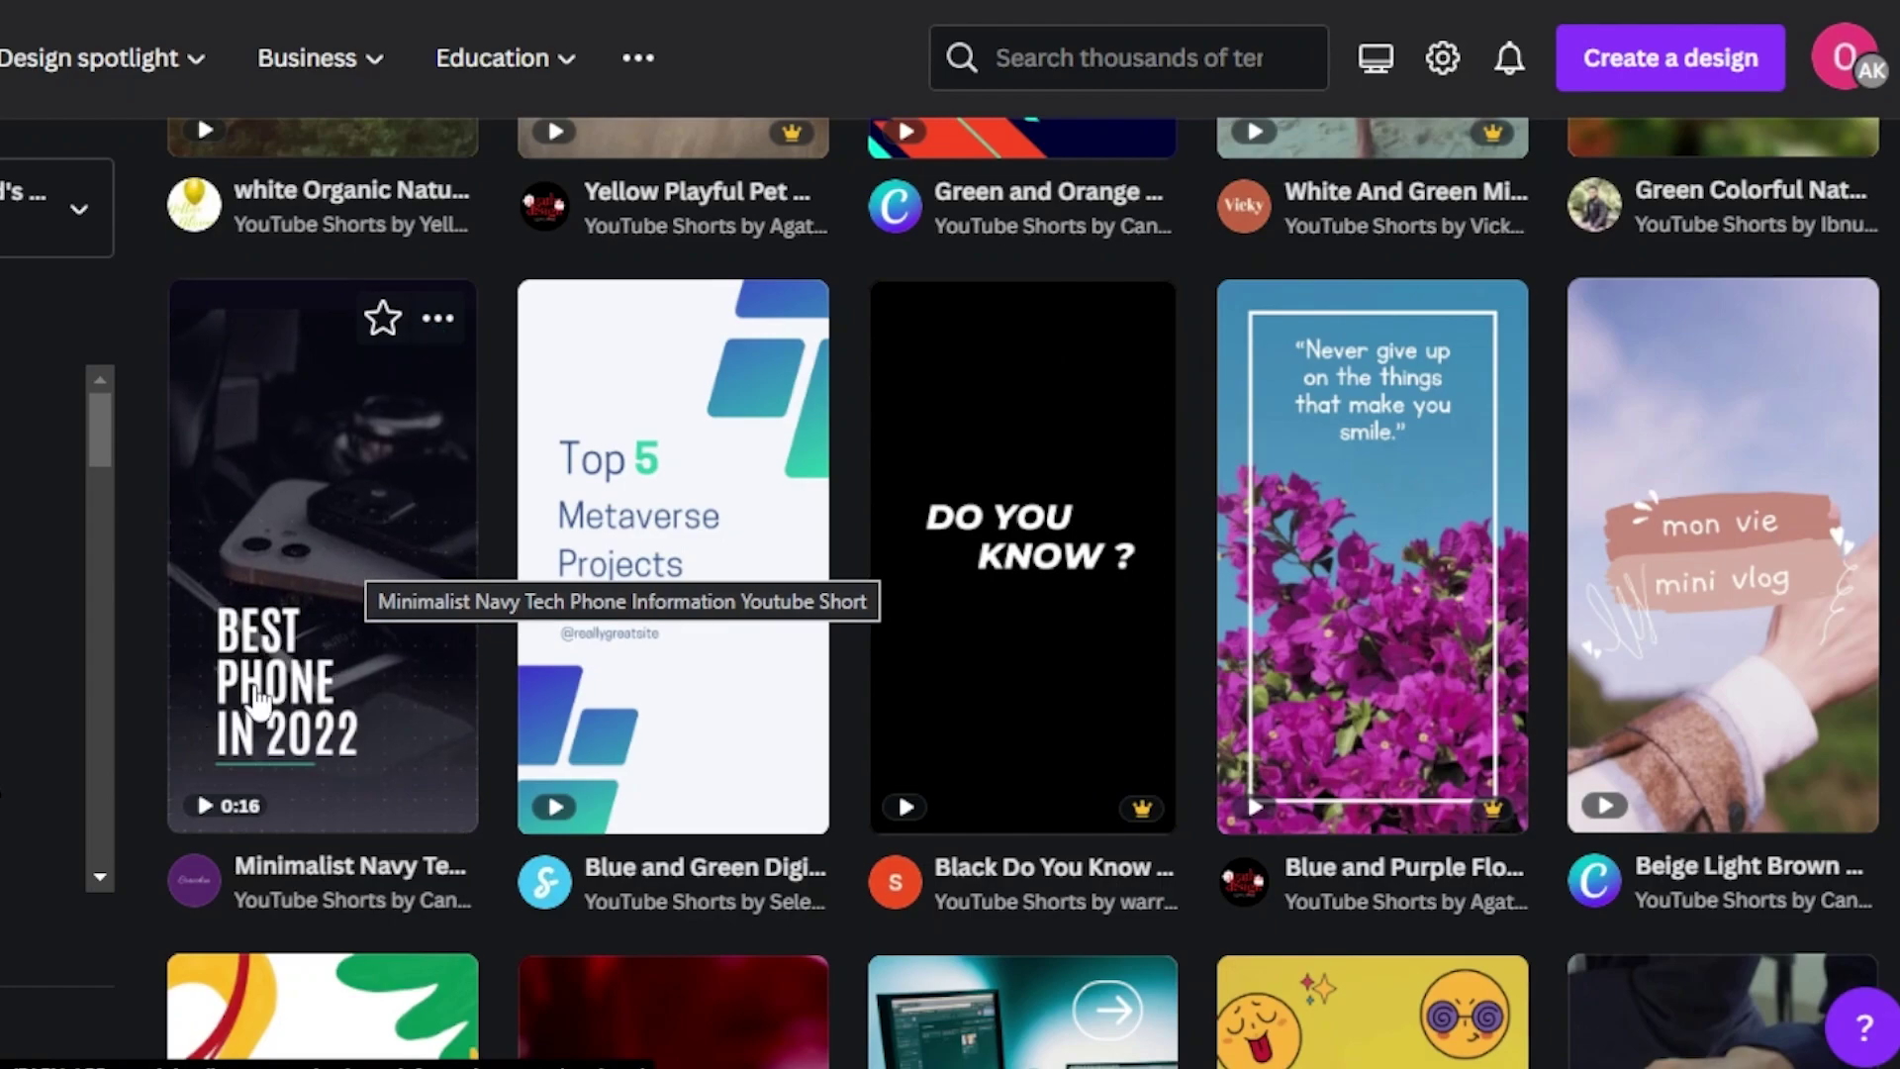
mouse_move(1000, 564)
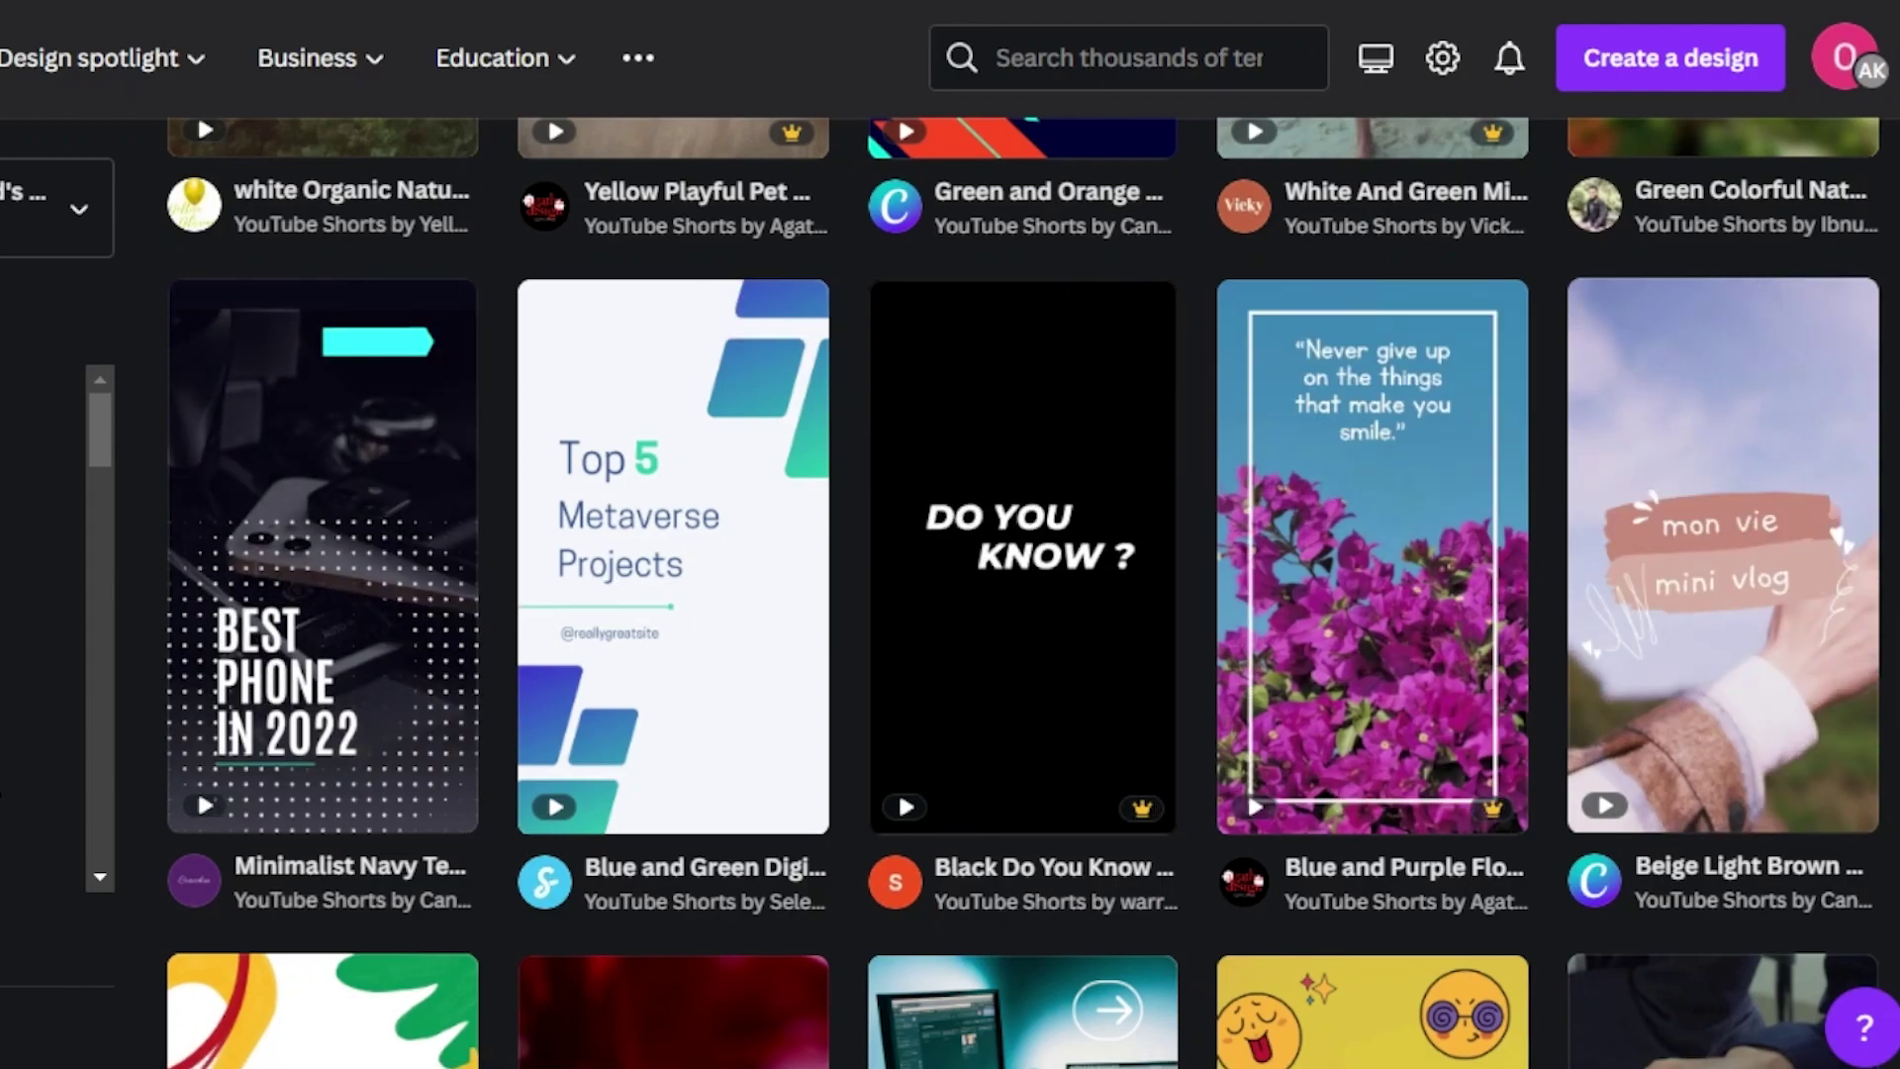
scroll(1321, 960, down, 5)
scroll(1321, 960, down, 3)
scroll(1321, 959, down, 7)
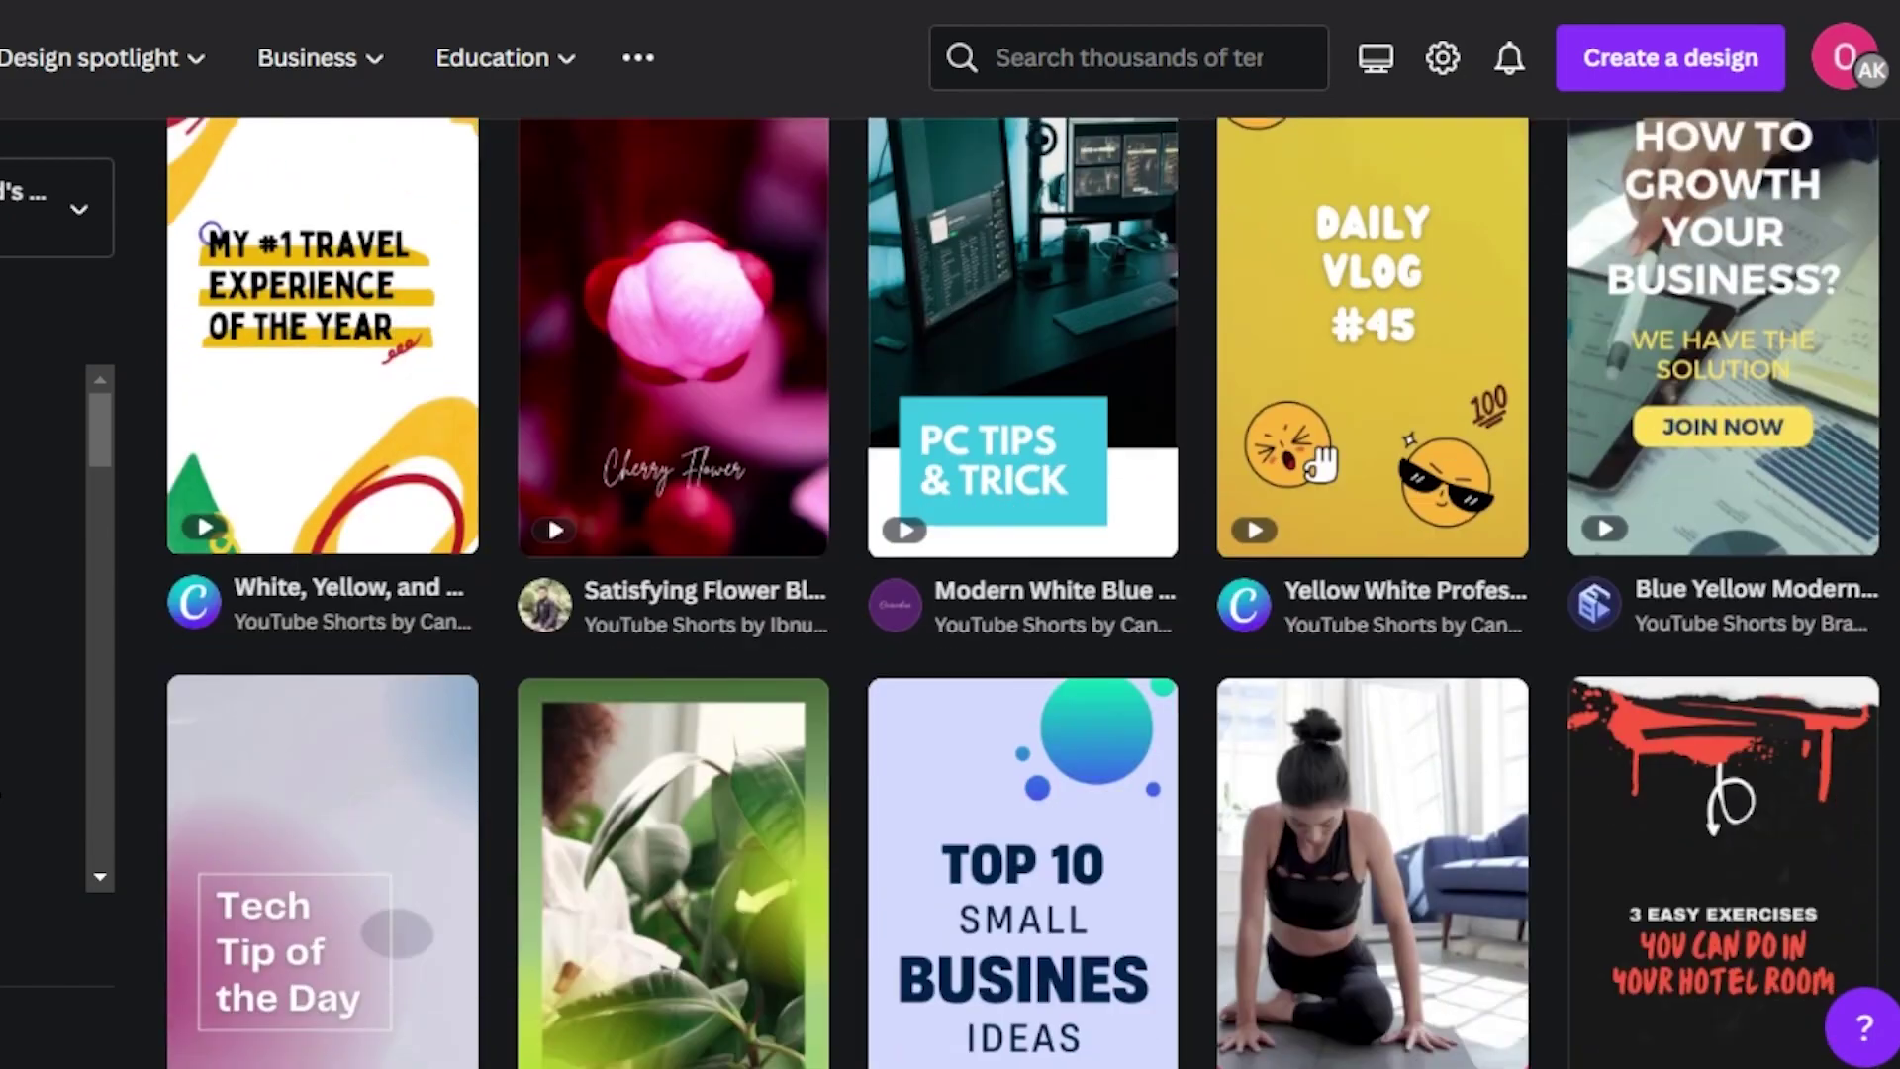
Choose the "Black Do You Know Modern YouTube Shorts" template and open it for customizing
scroll(198, 954, up, 15)
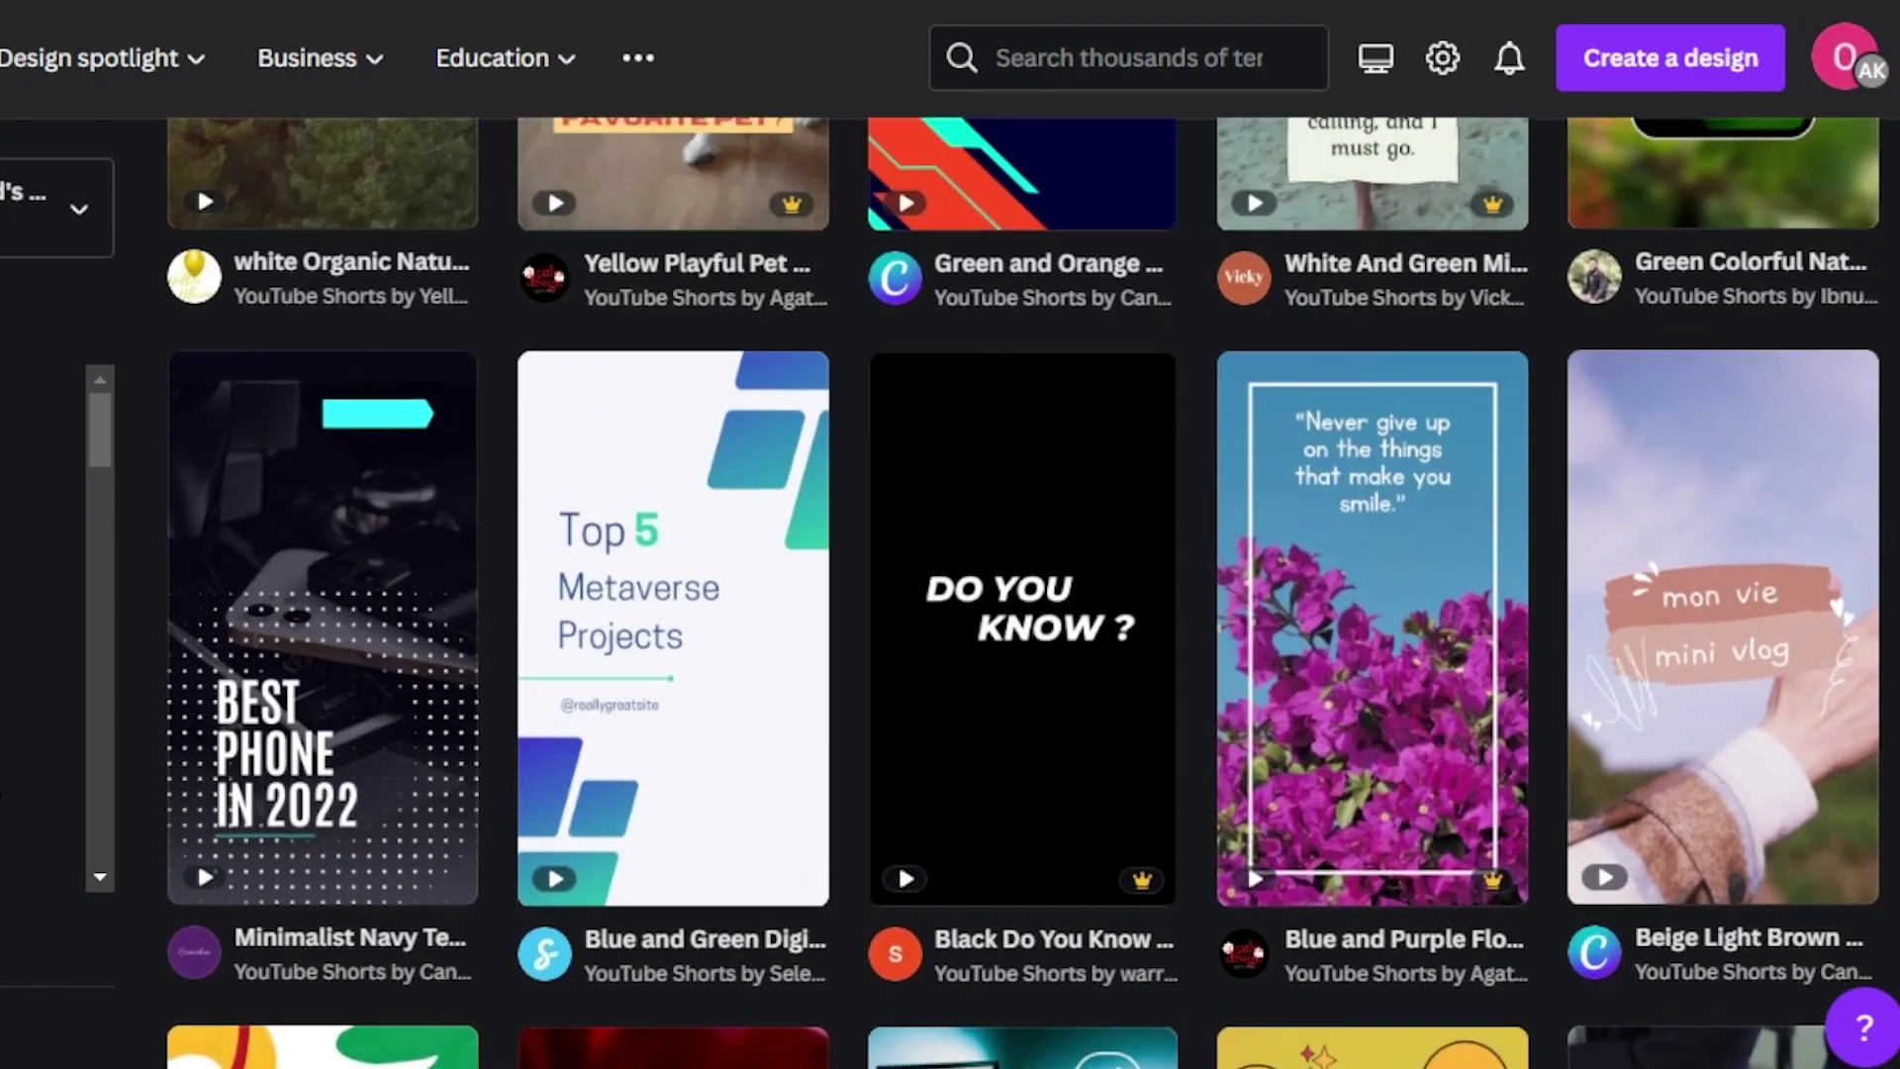
scroll(198, 953, down, 2)
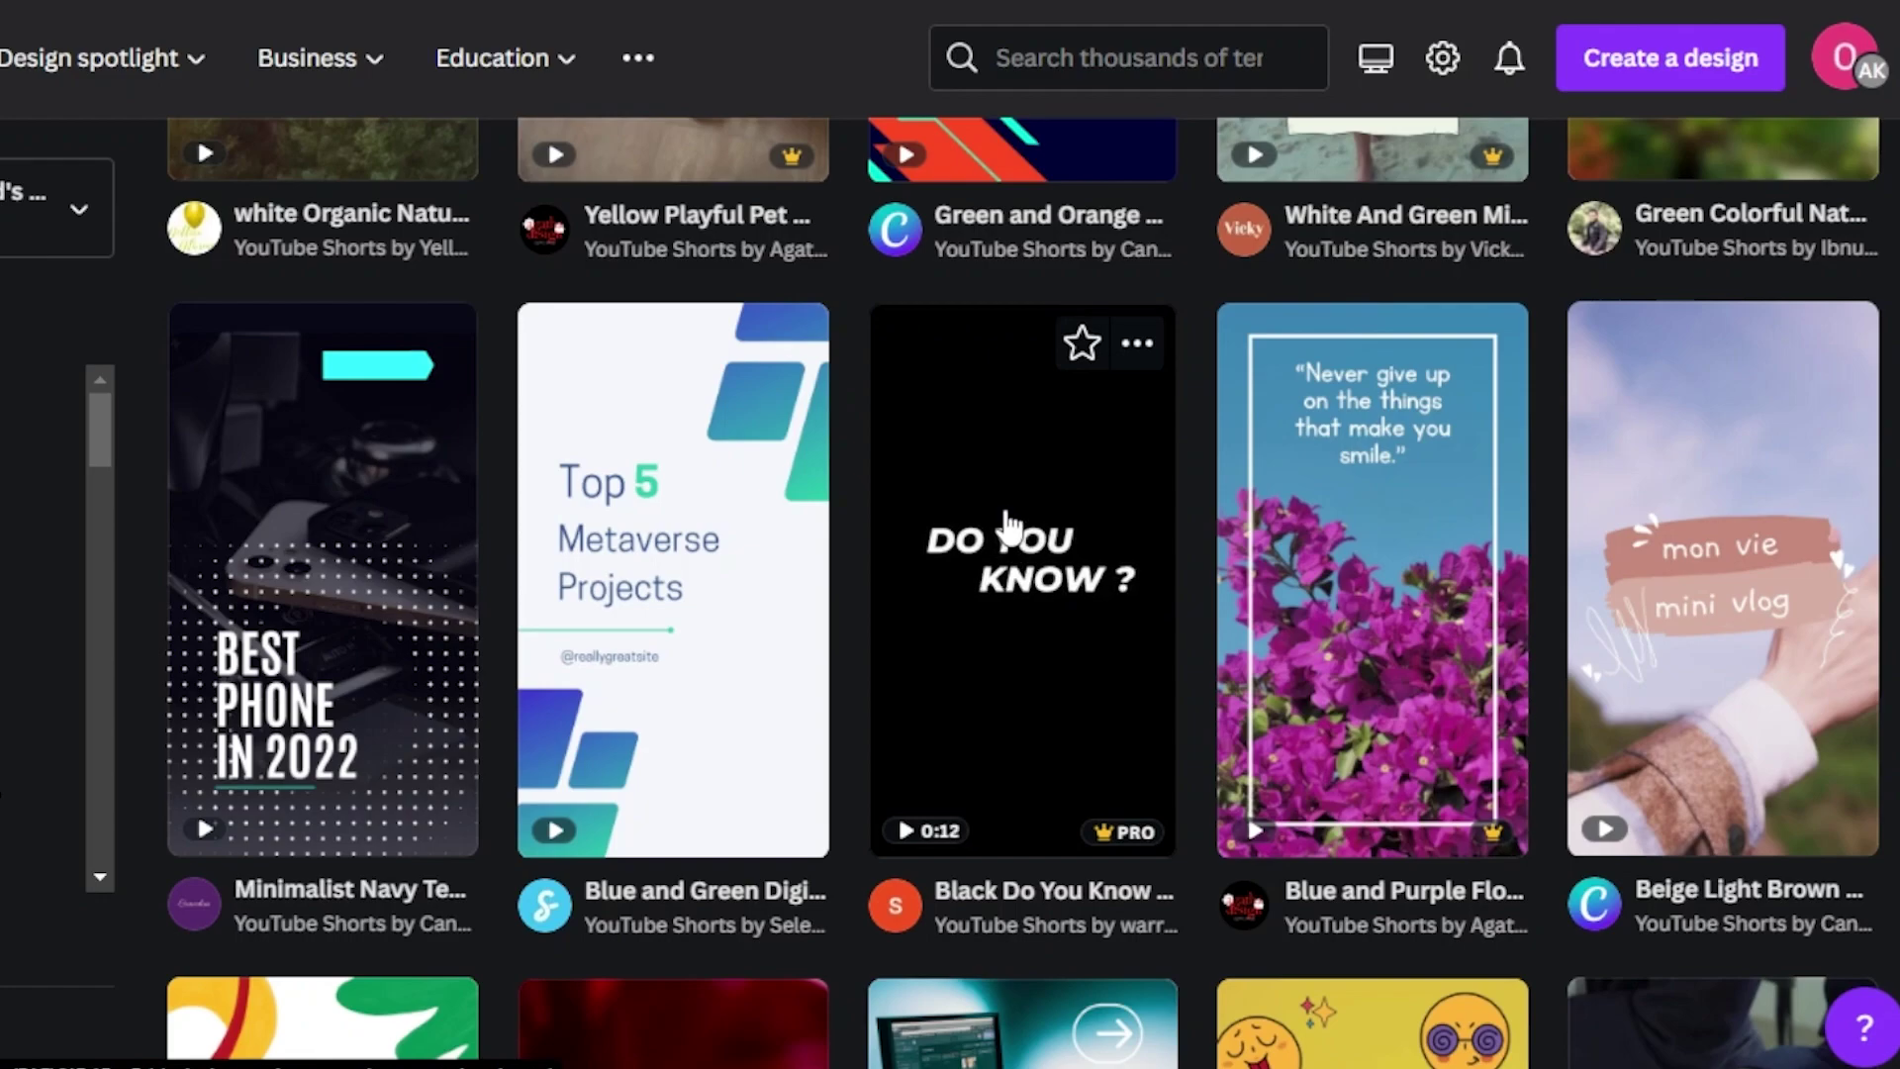
click(1006, 516)
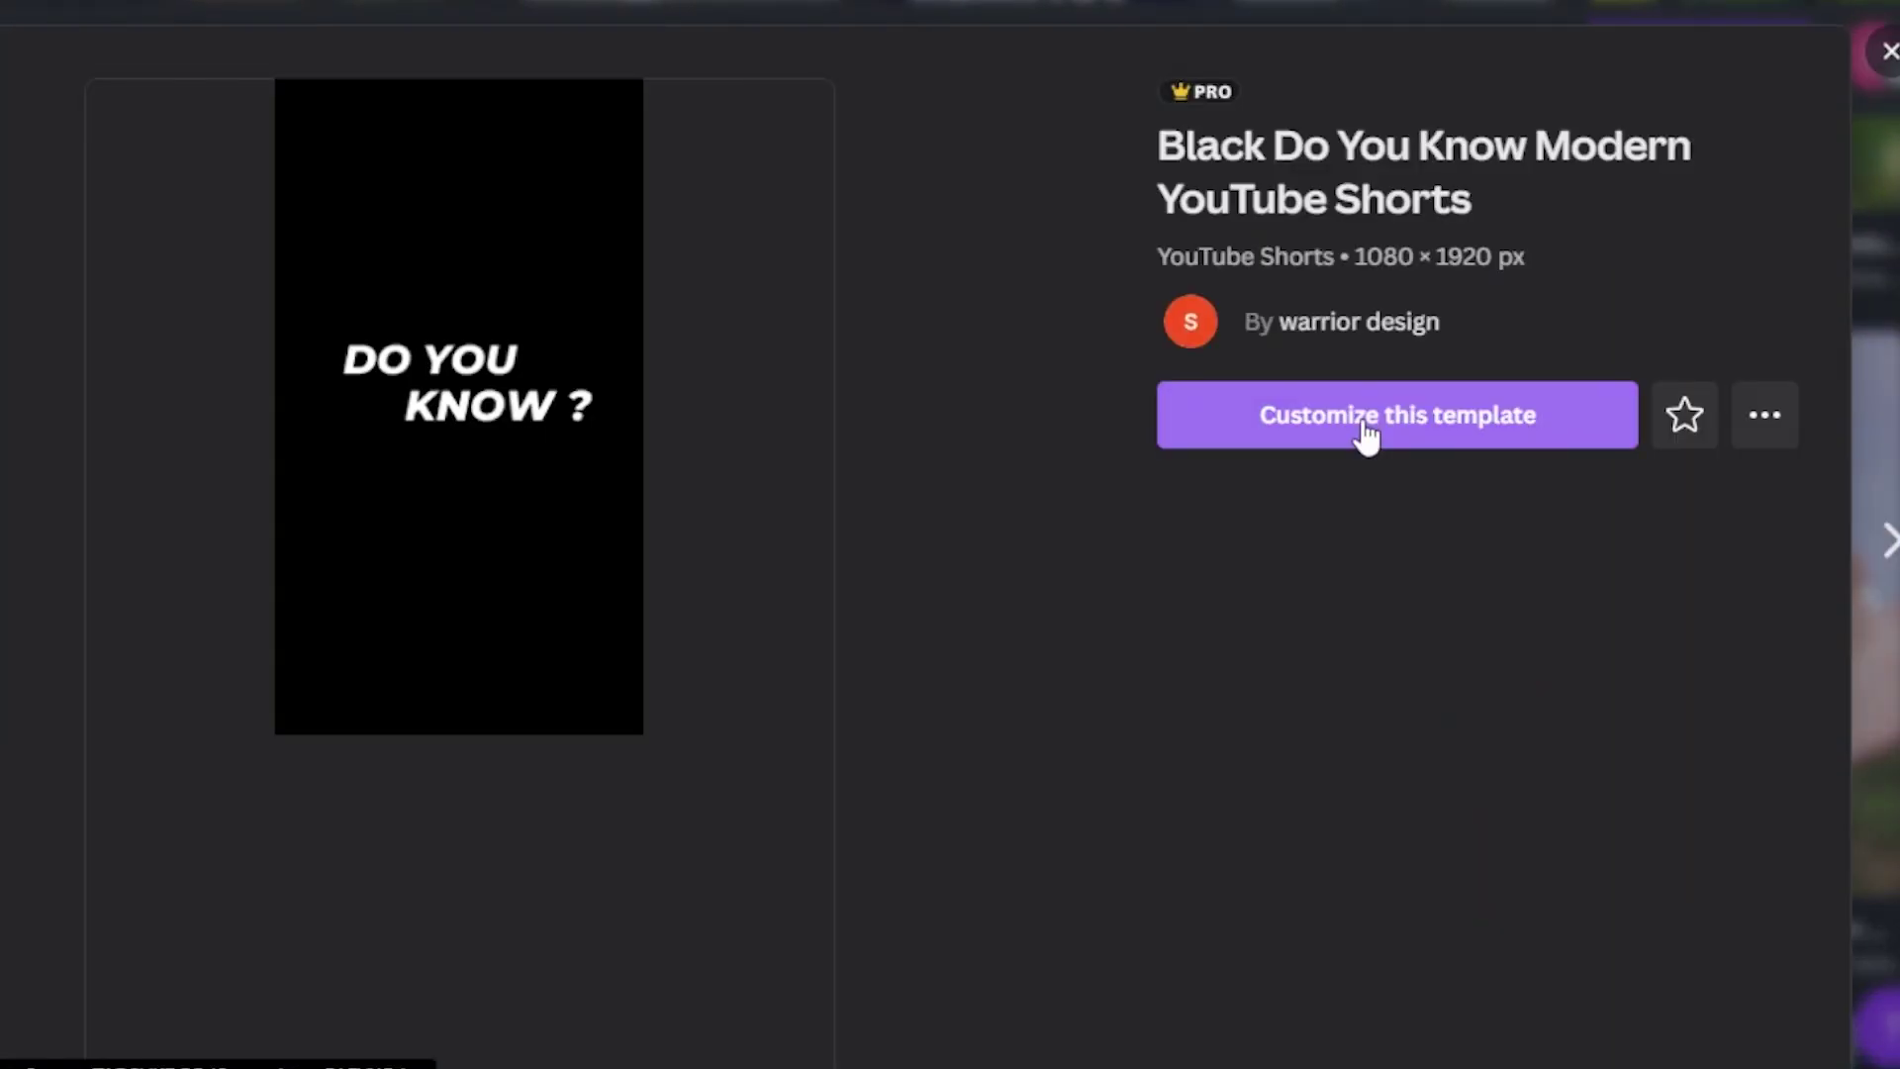
click(1363, 424)
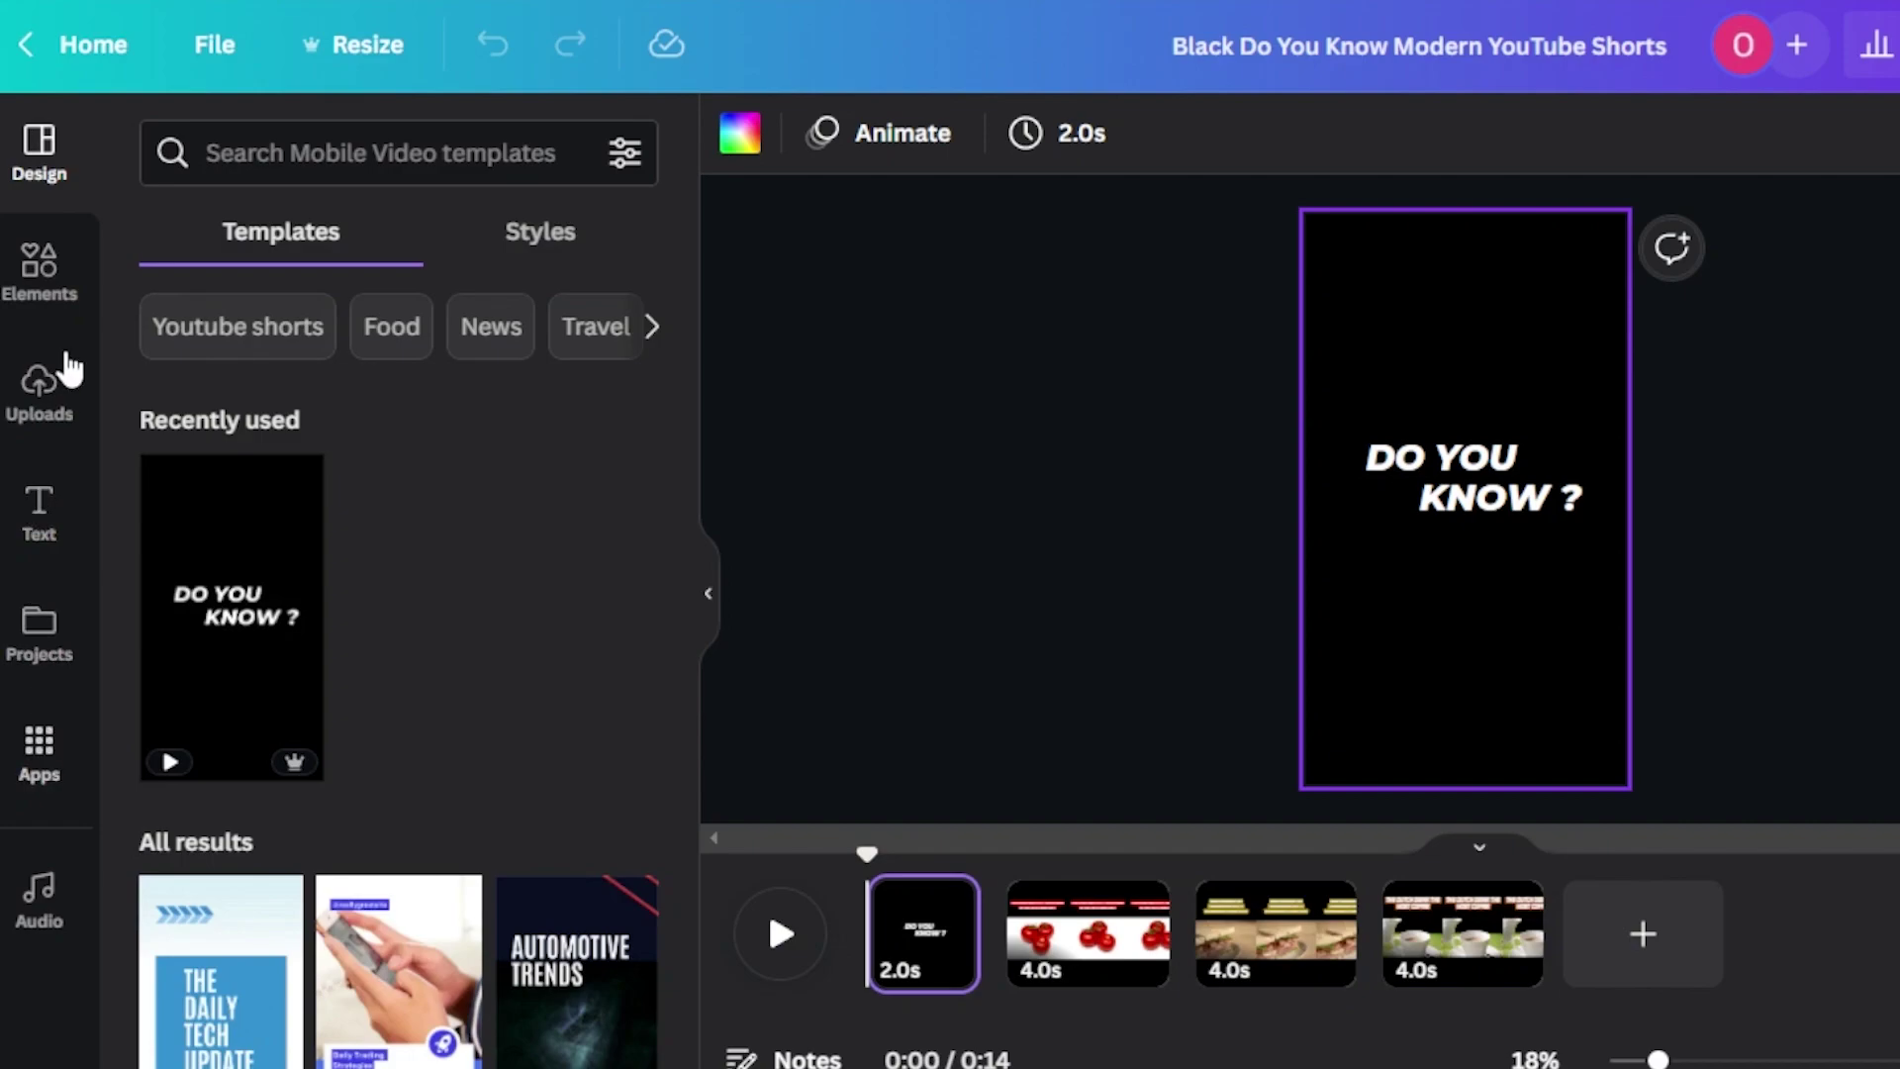
Examine the upload options, the tomato page in the timeline, and the element categories down to Frames and Grids
click(43, 386)
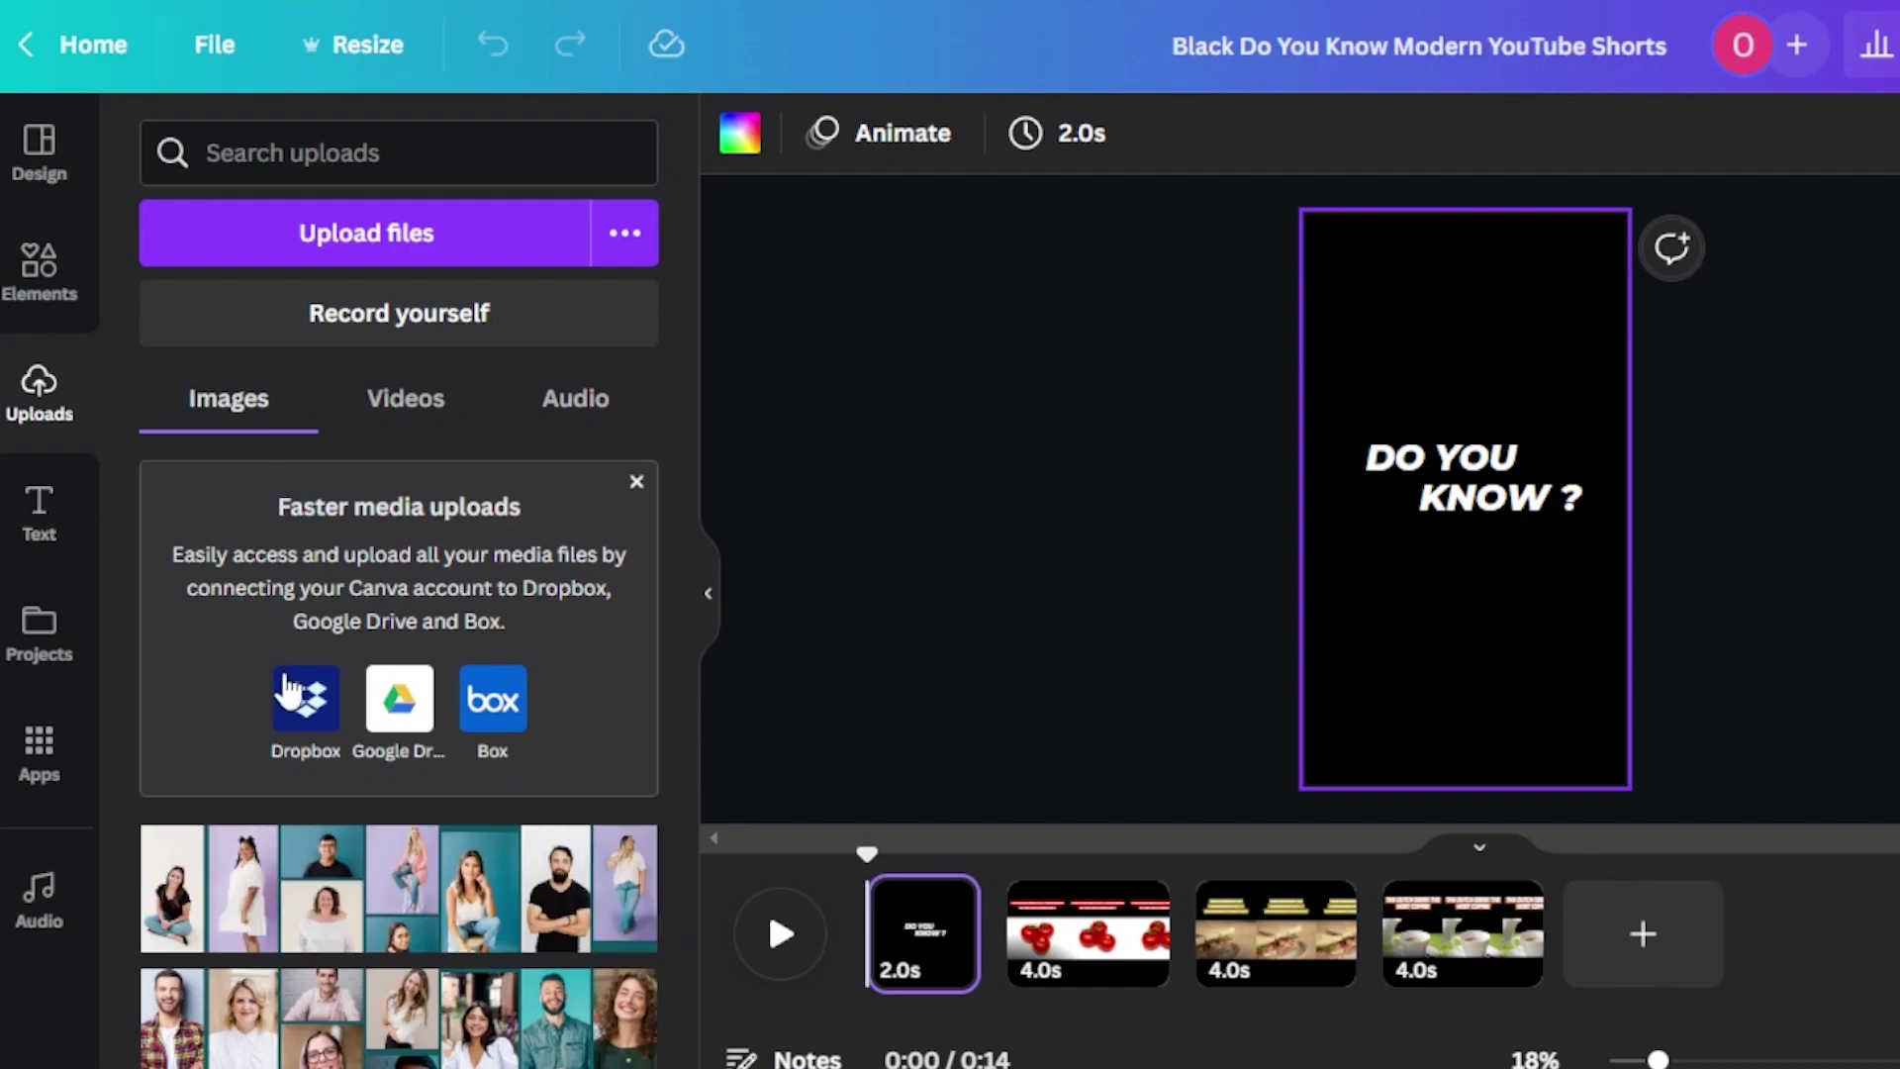
click(866, 851)
drag(866, 855, 1095, 853)
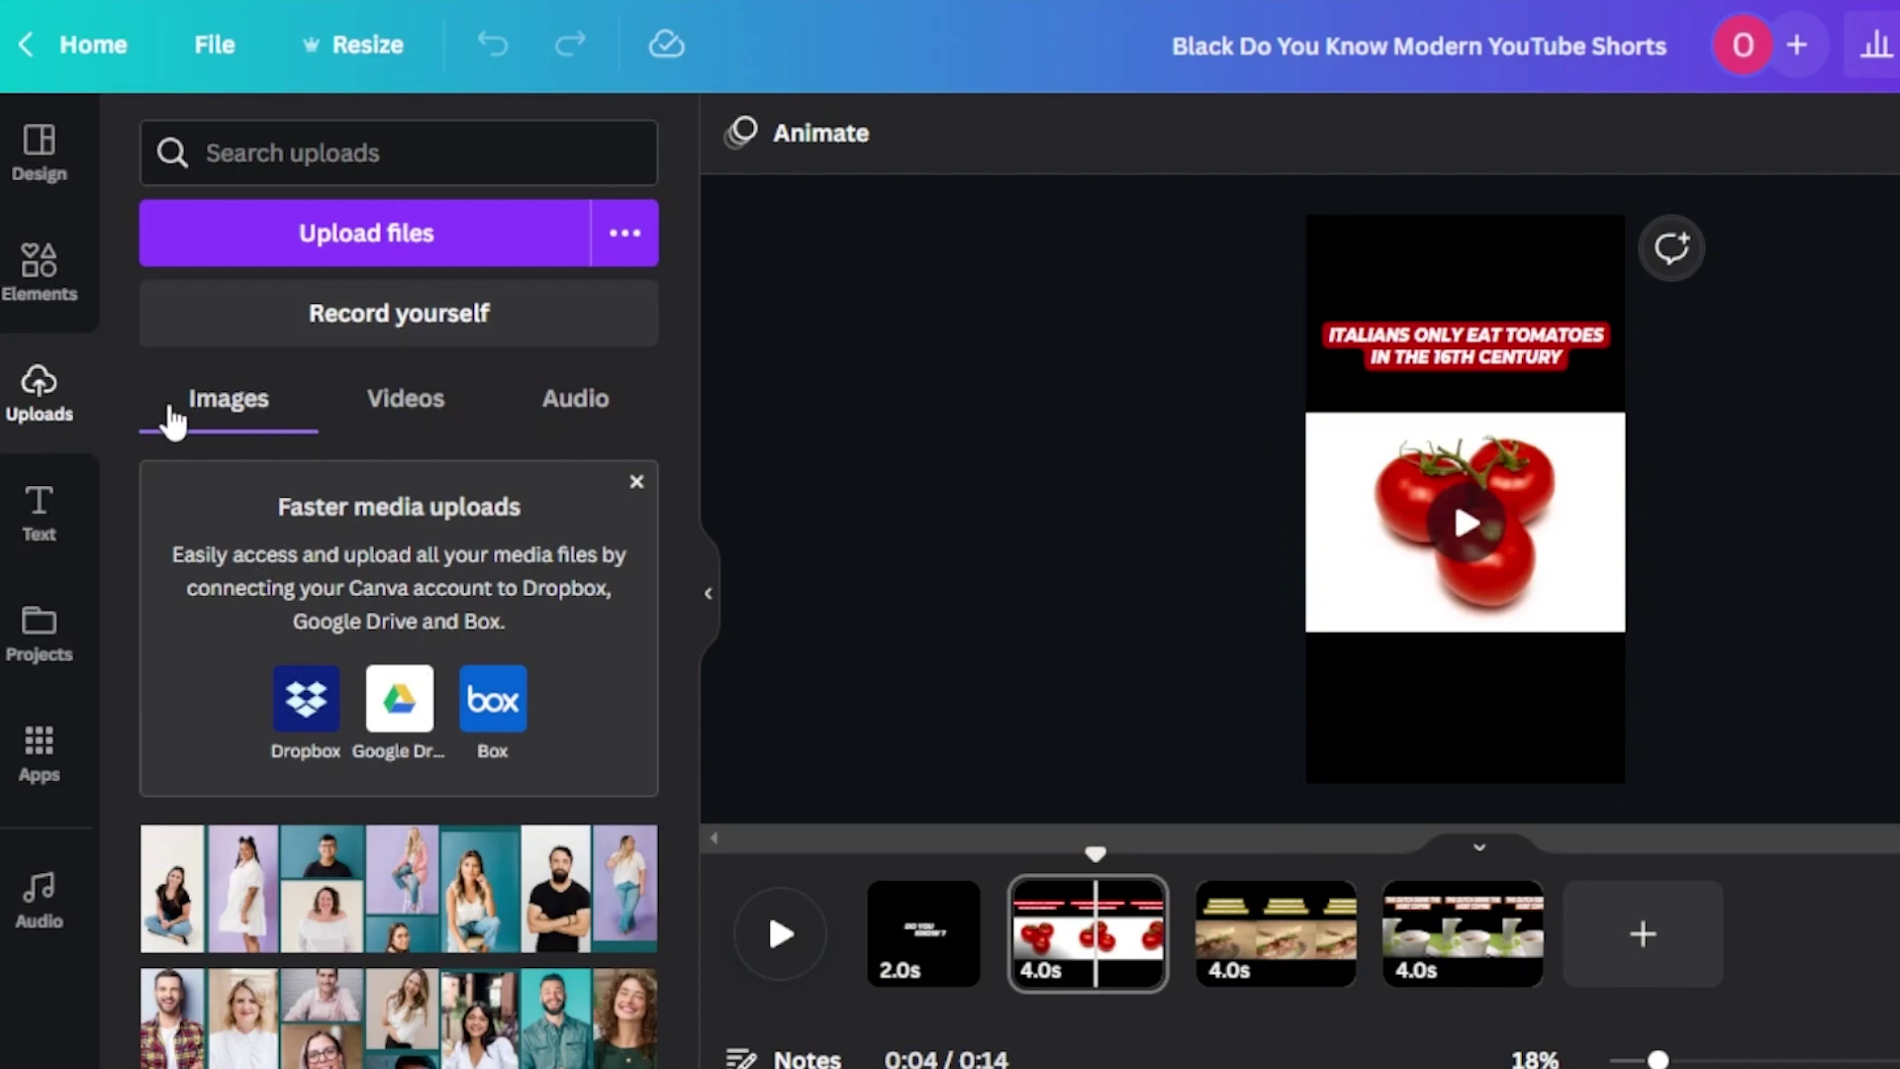
click(44, 247)
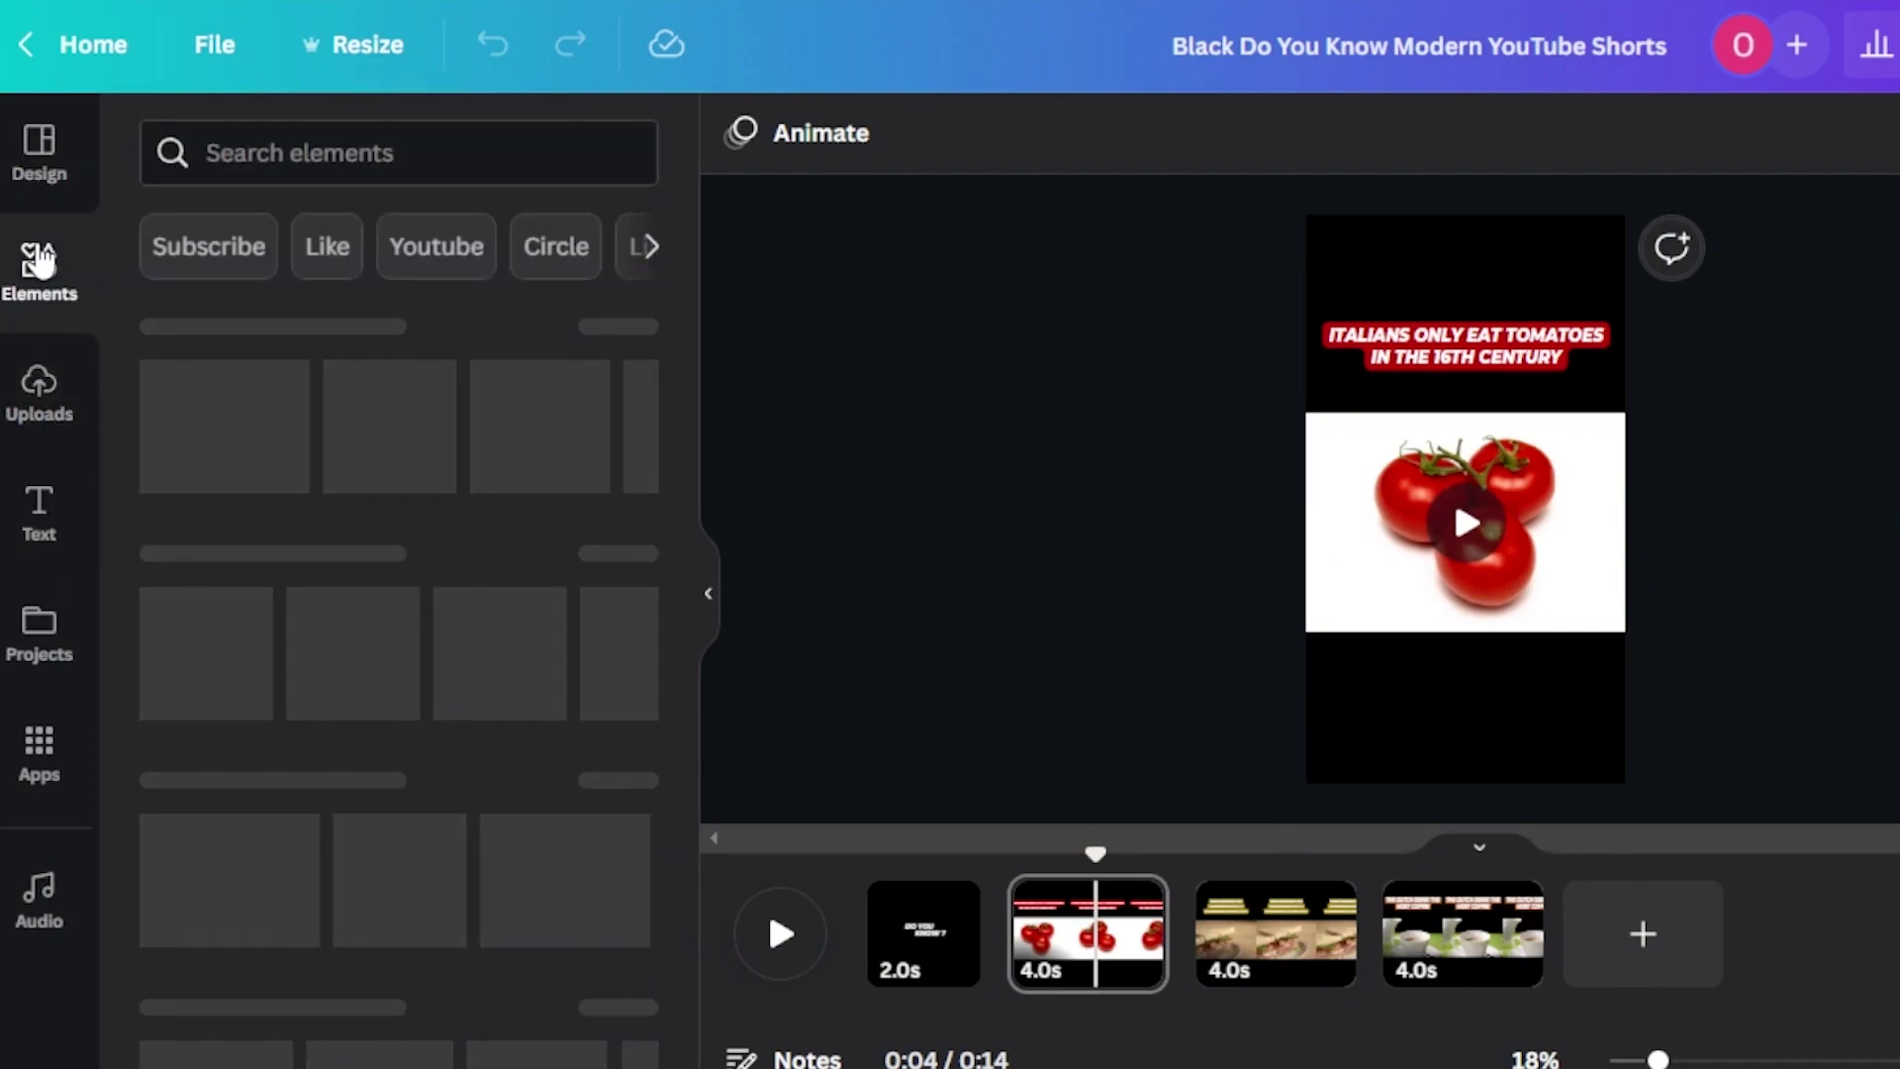
drag(685, 254, 685, 283)
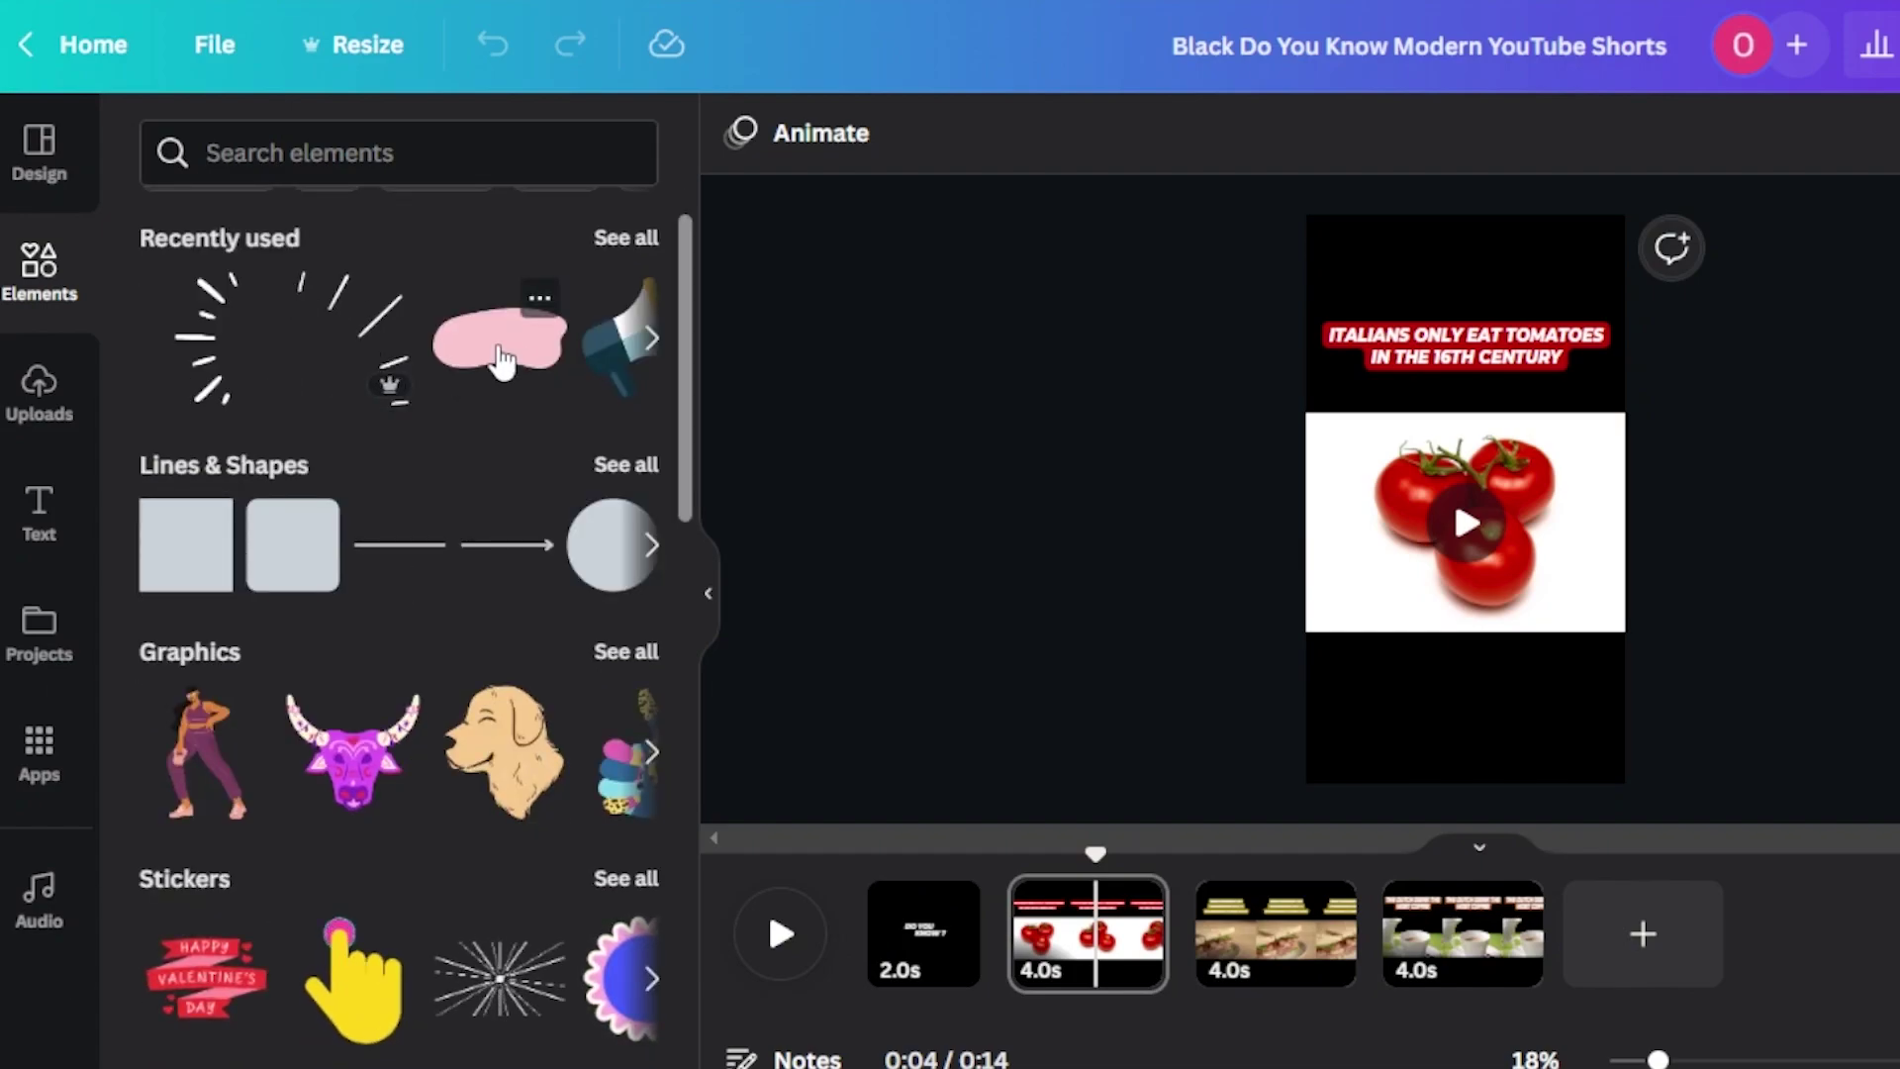
scroll(687, 357, down, 1)
drag(690, 358, 686, 890)
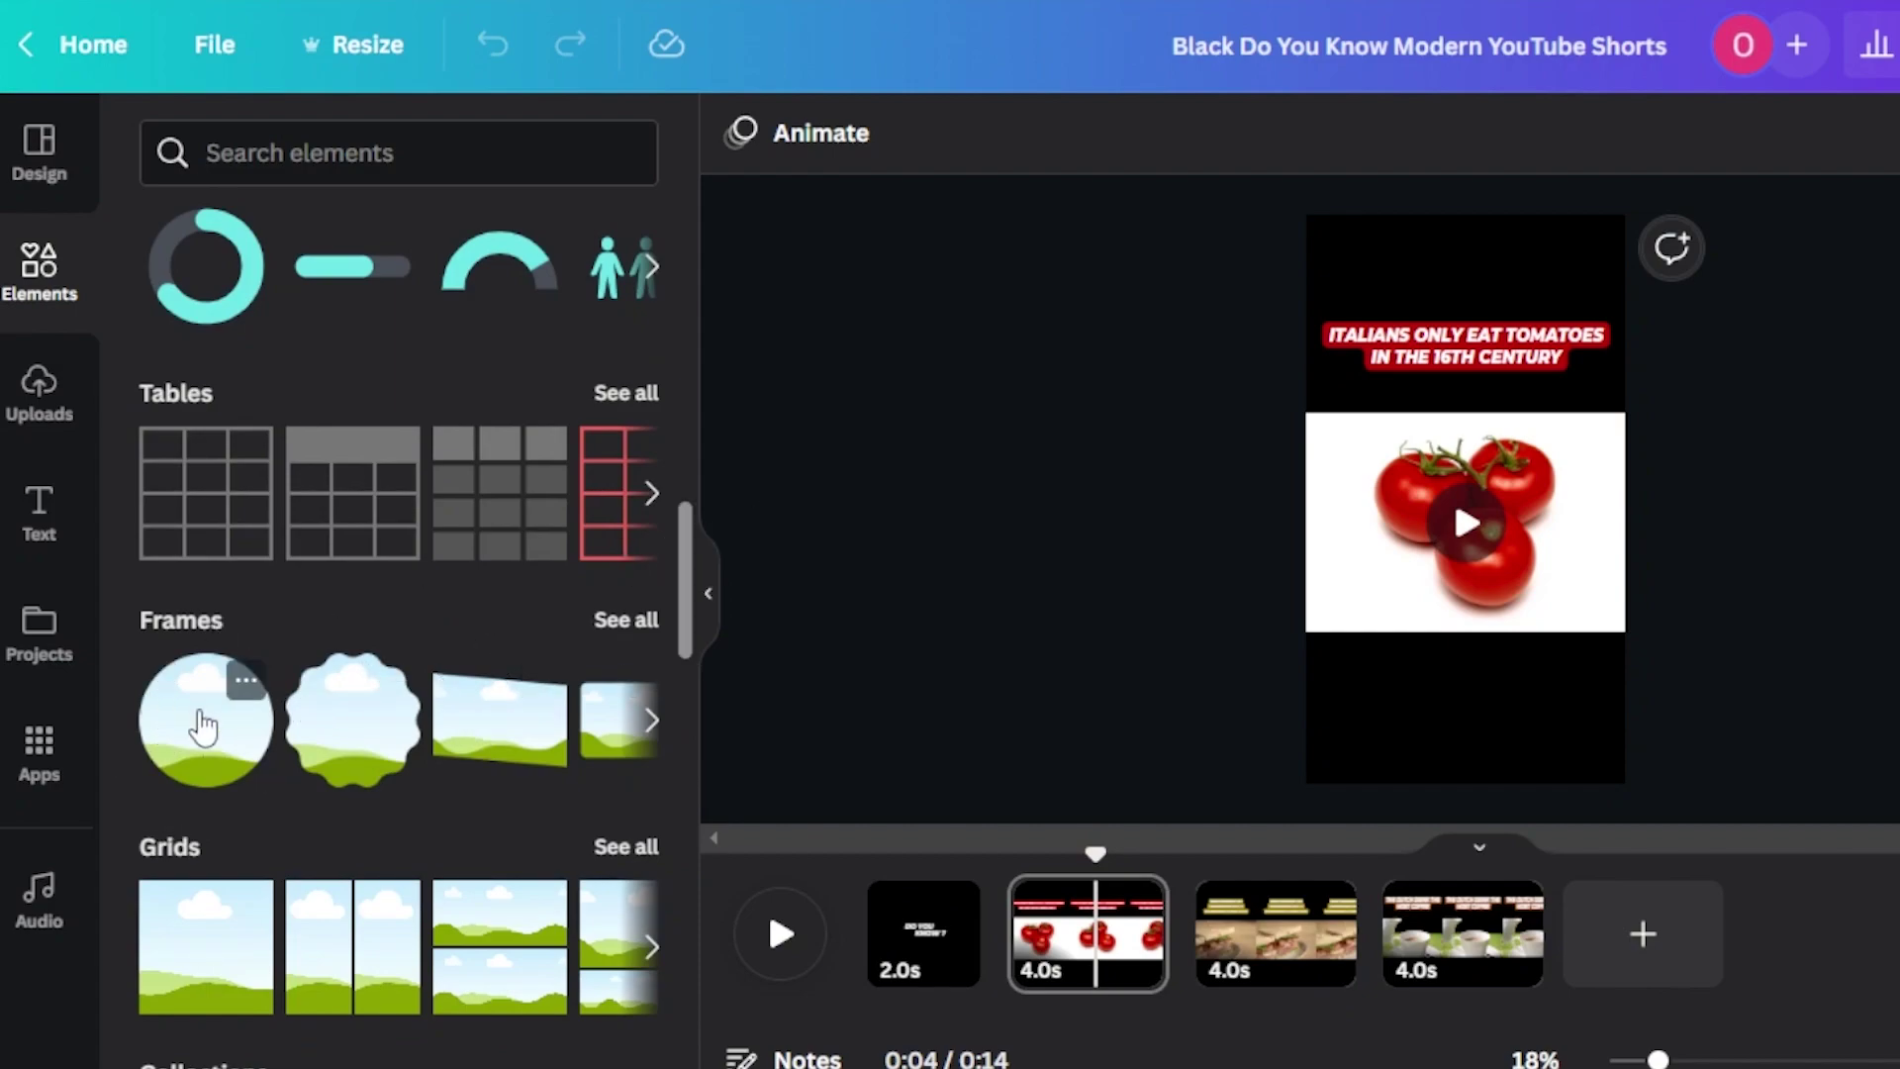
mouse_move(685, 547)
mouse_down()
mouse_move(712, 806)
mouse_move(683, 188)
mouse_up()
Set the background of the first page, "DO YOU KNOW ?", to solid white
click(944, 903)
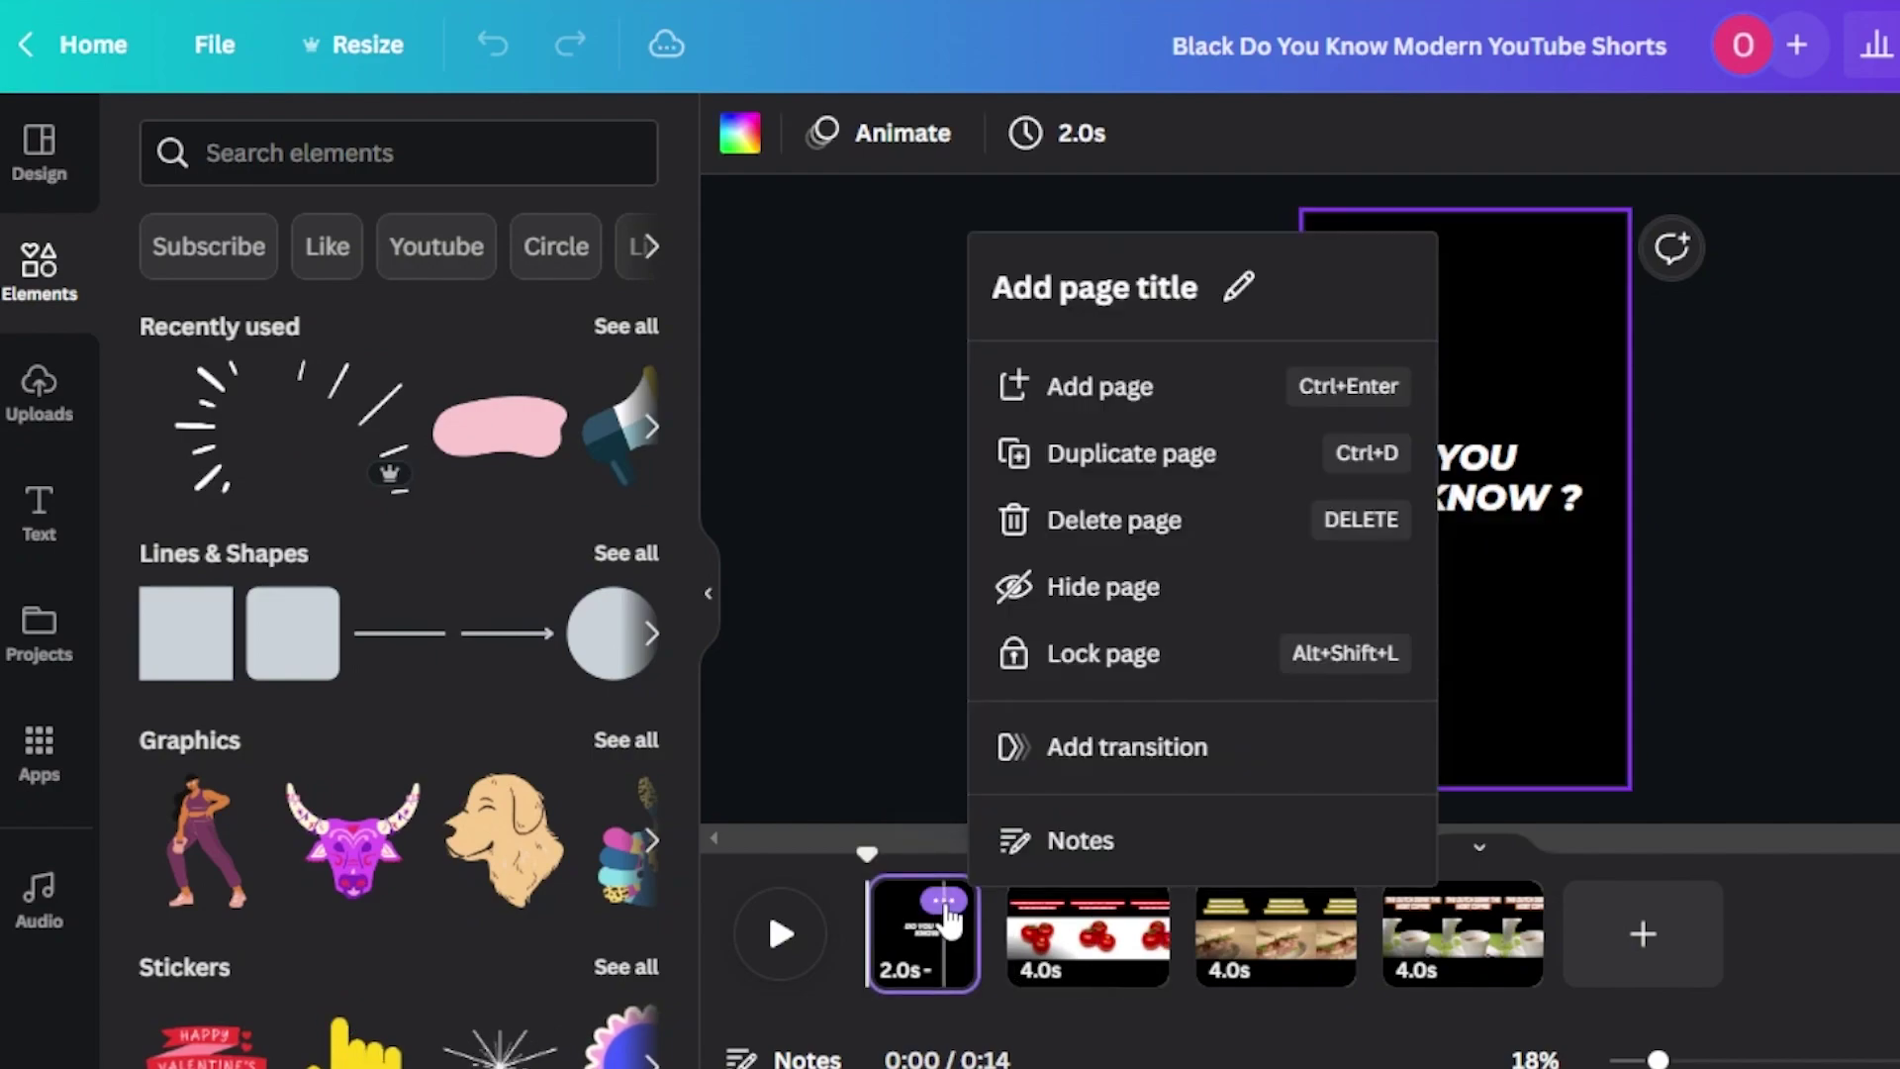
click(908, 705)
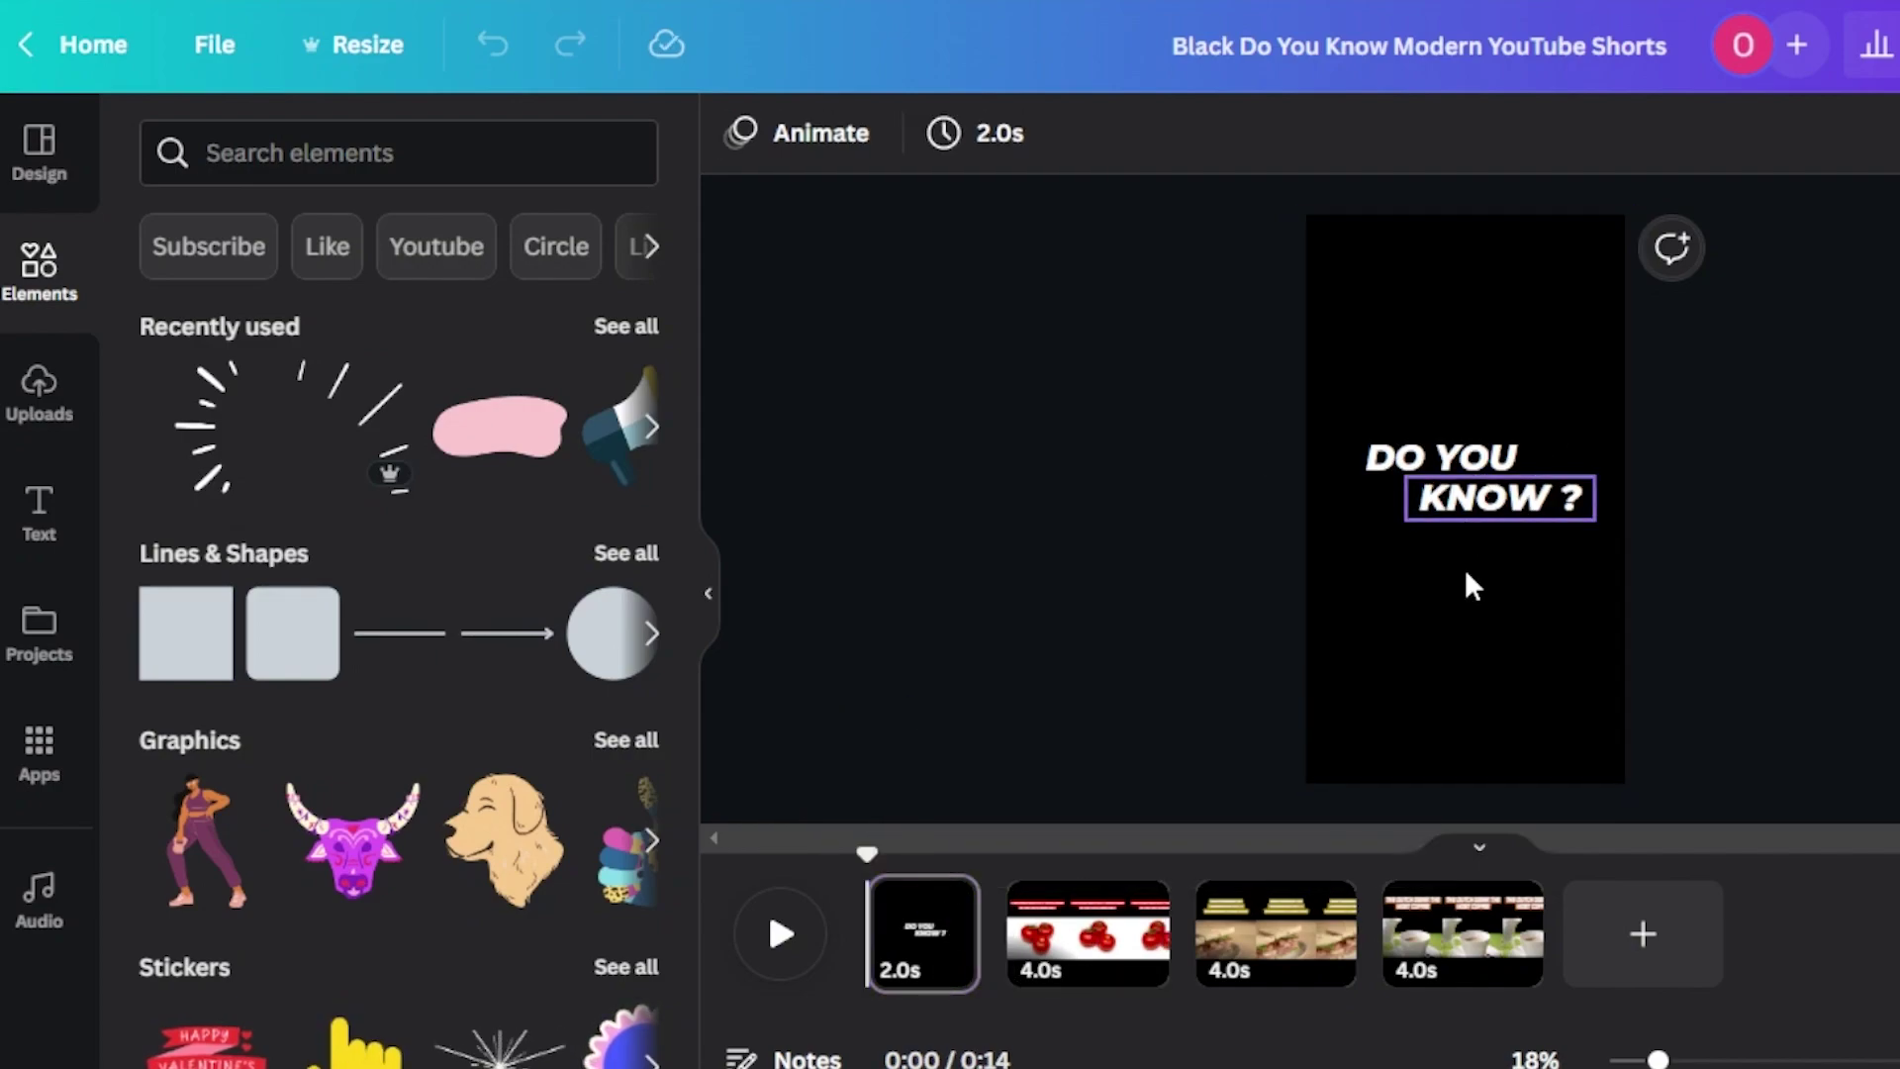
click(1467, 609)
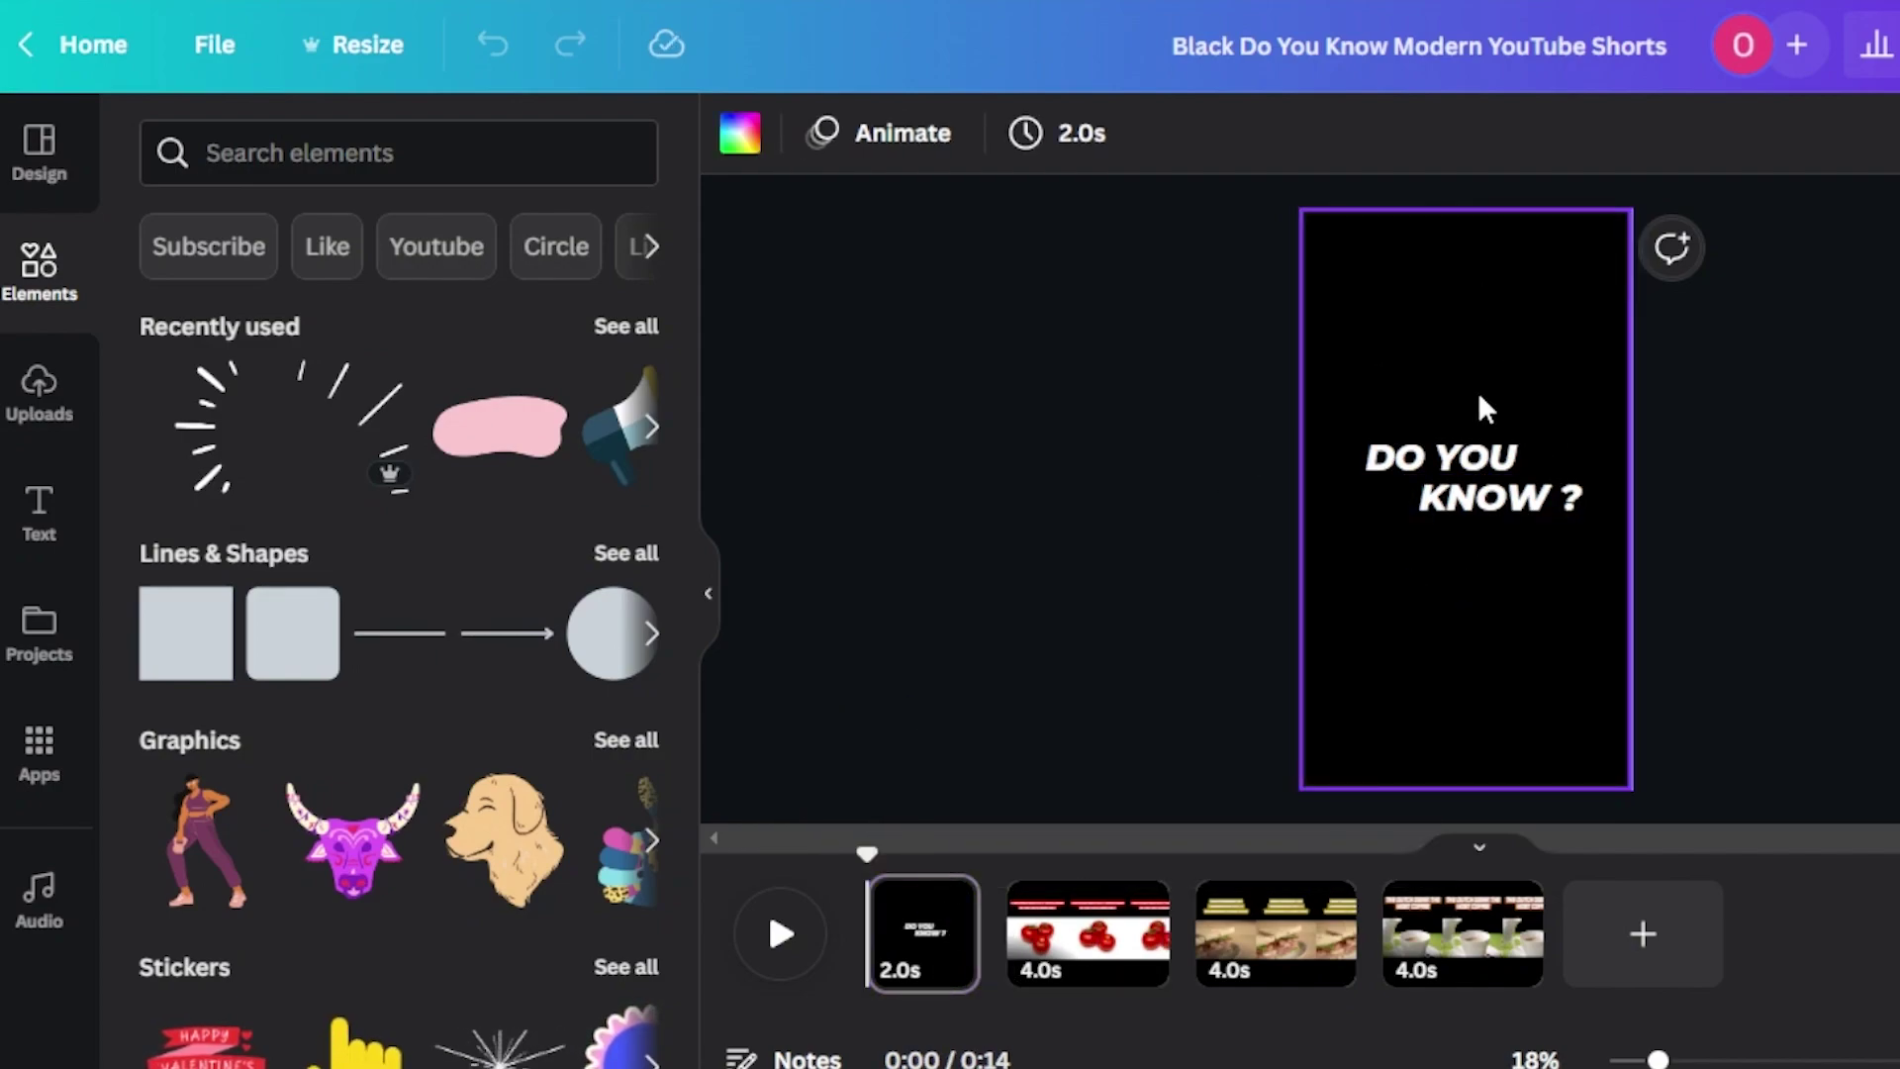
click(732, 148)
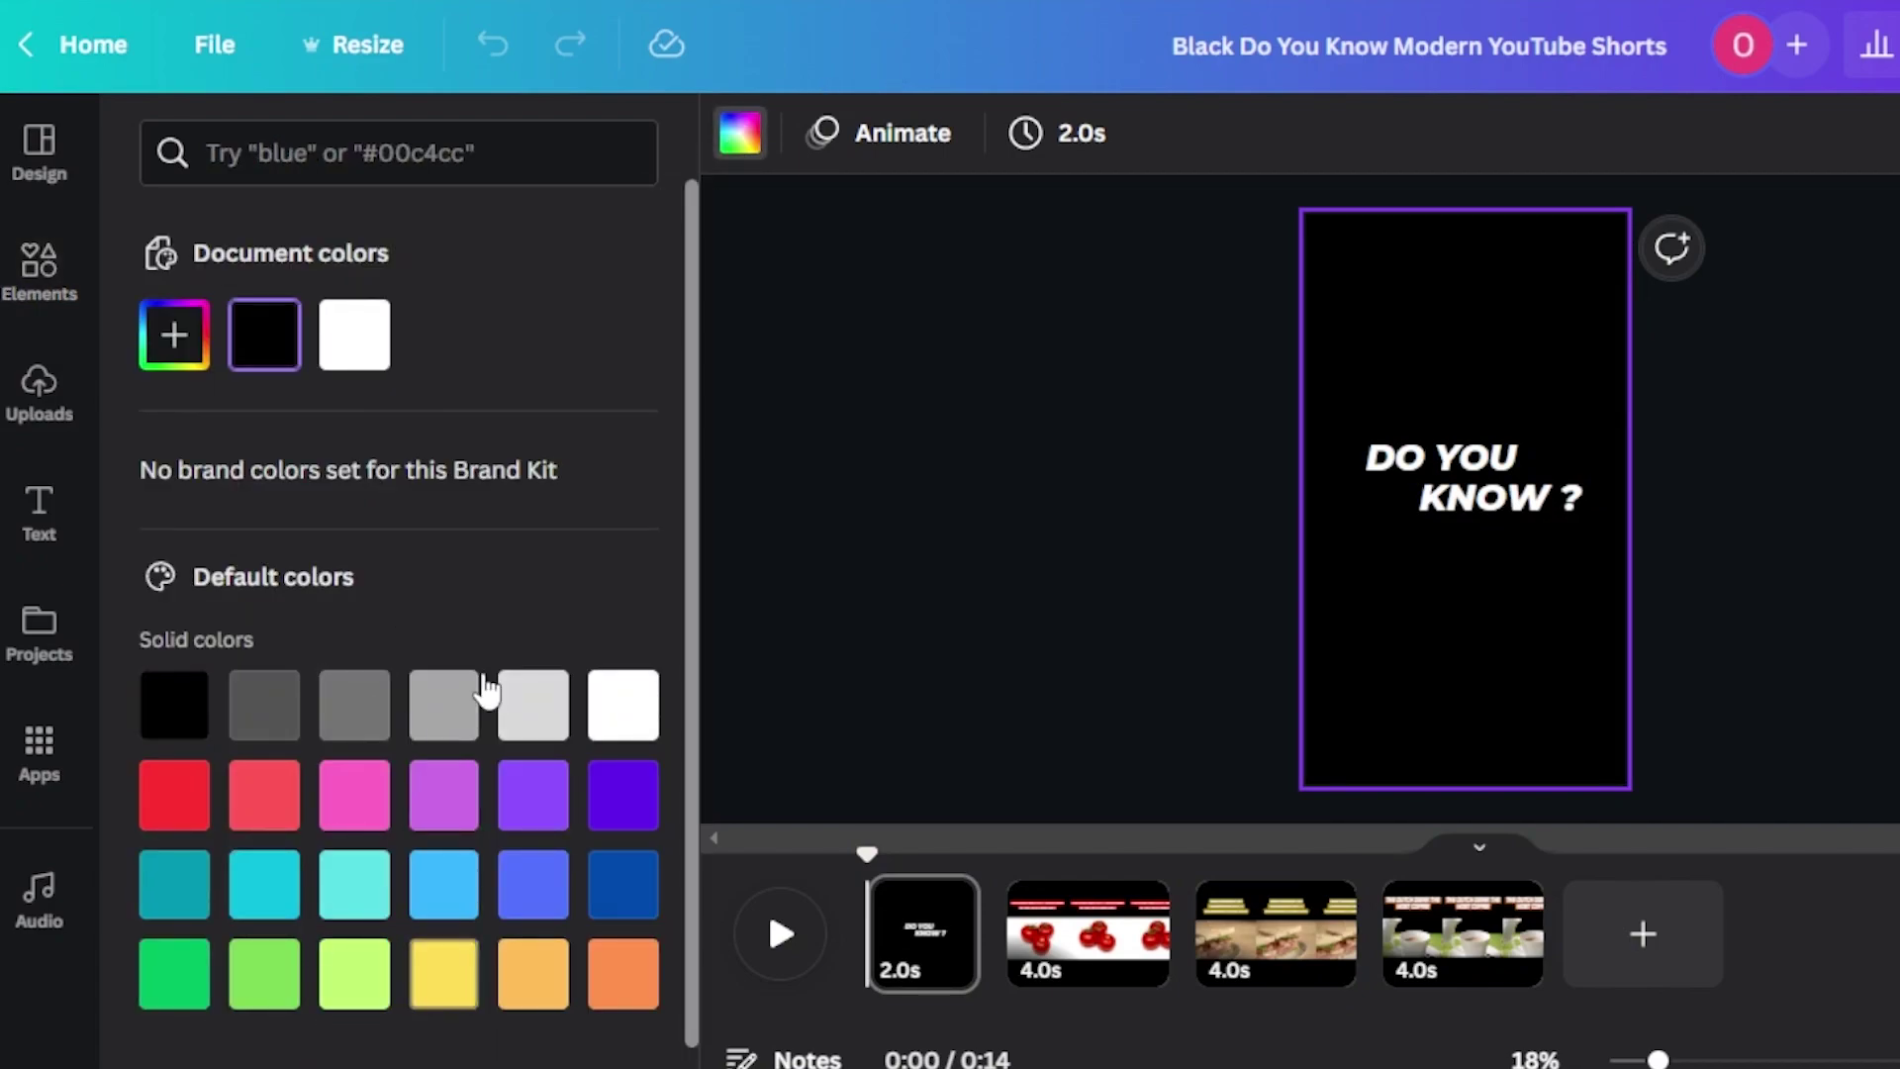
click(609, 727)
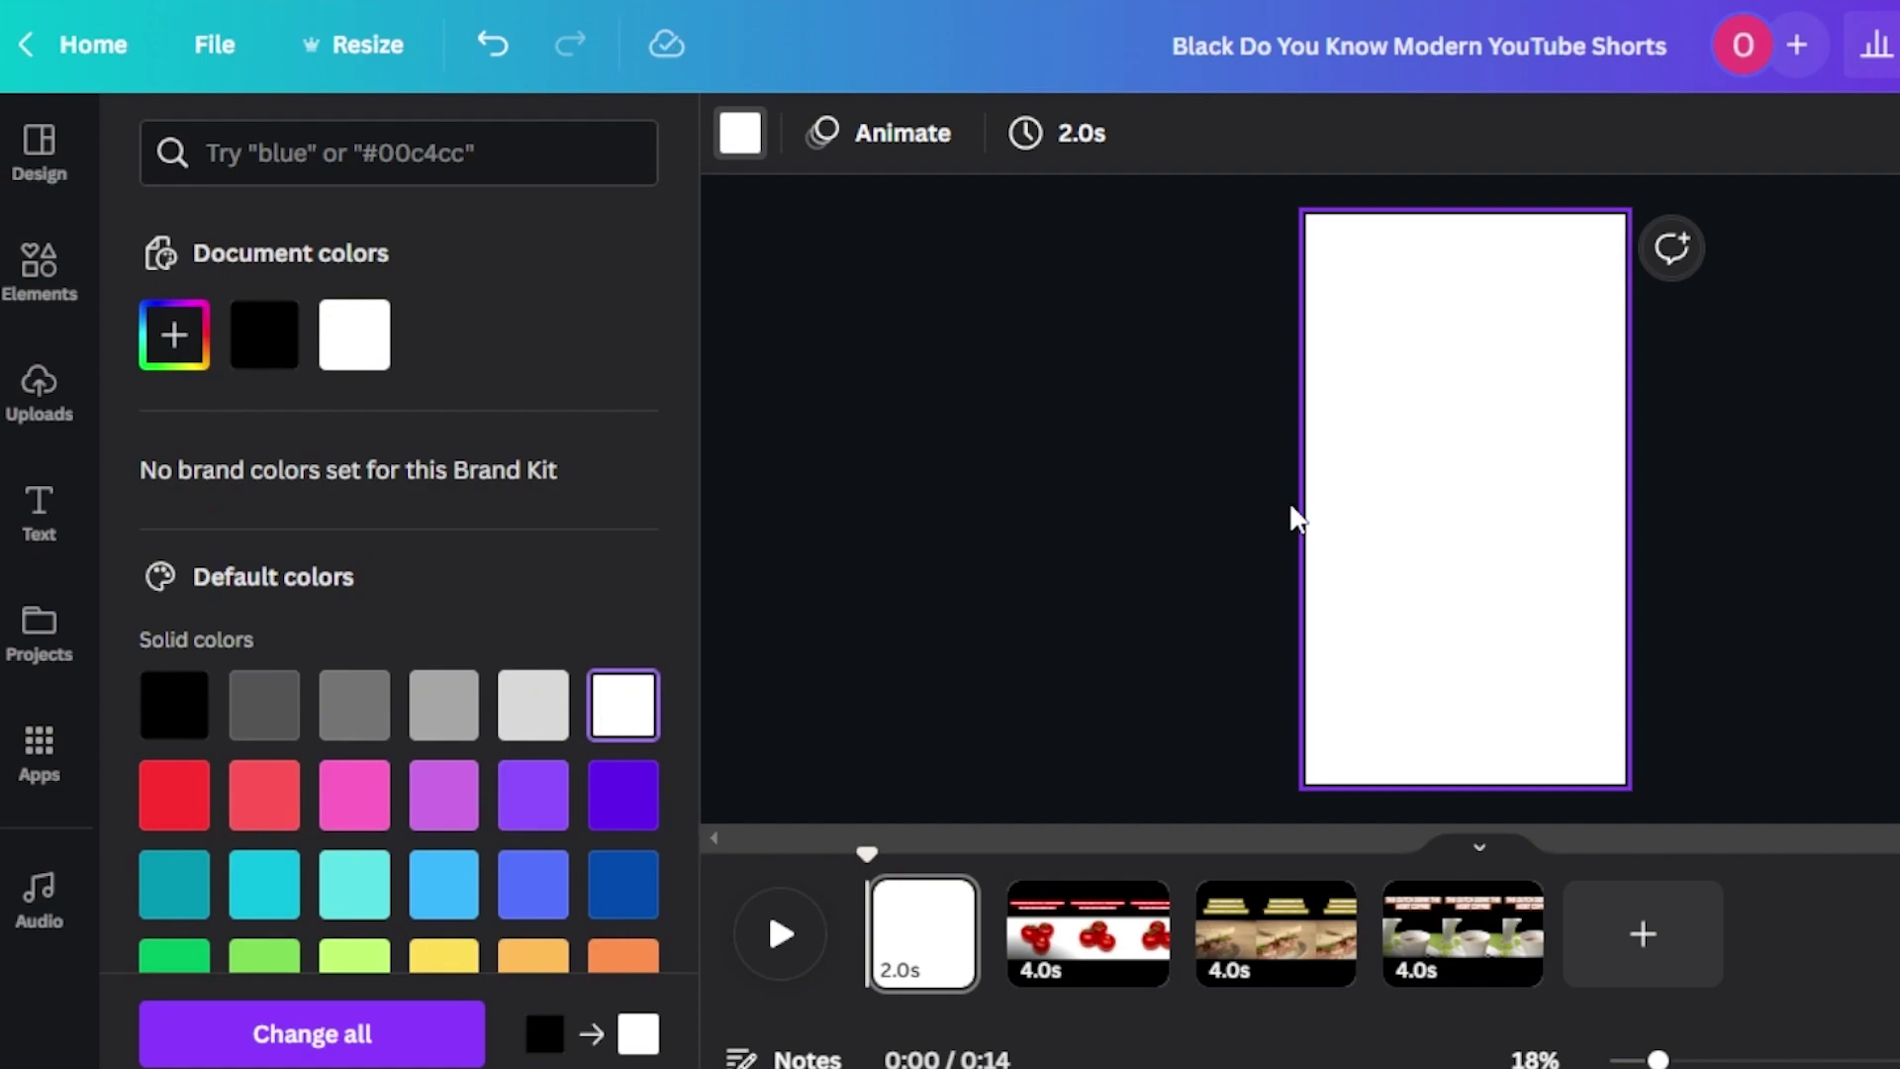
Recolour both text boxes of the "DO YOU KNOW ?" title to the default yellow #FFDE59
click(1420, 453)
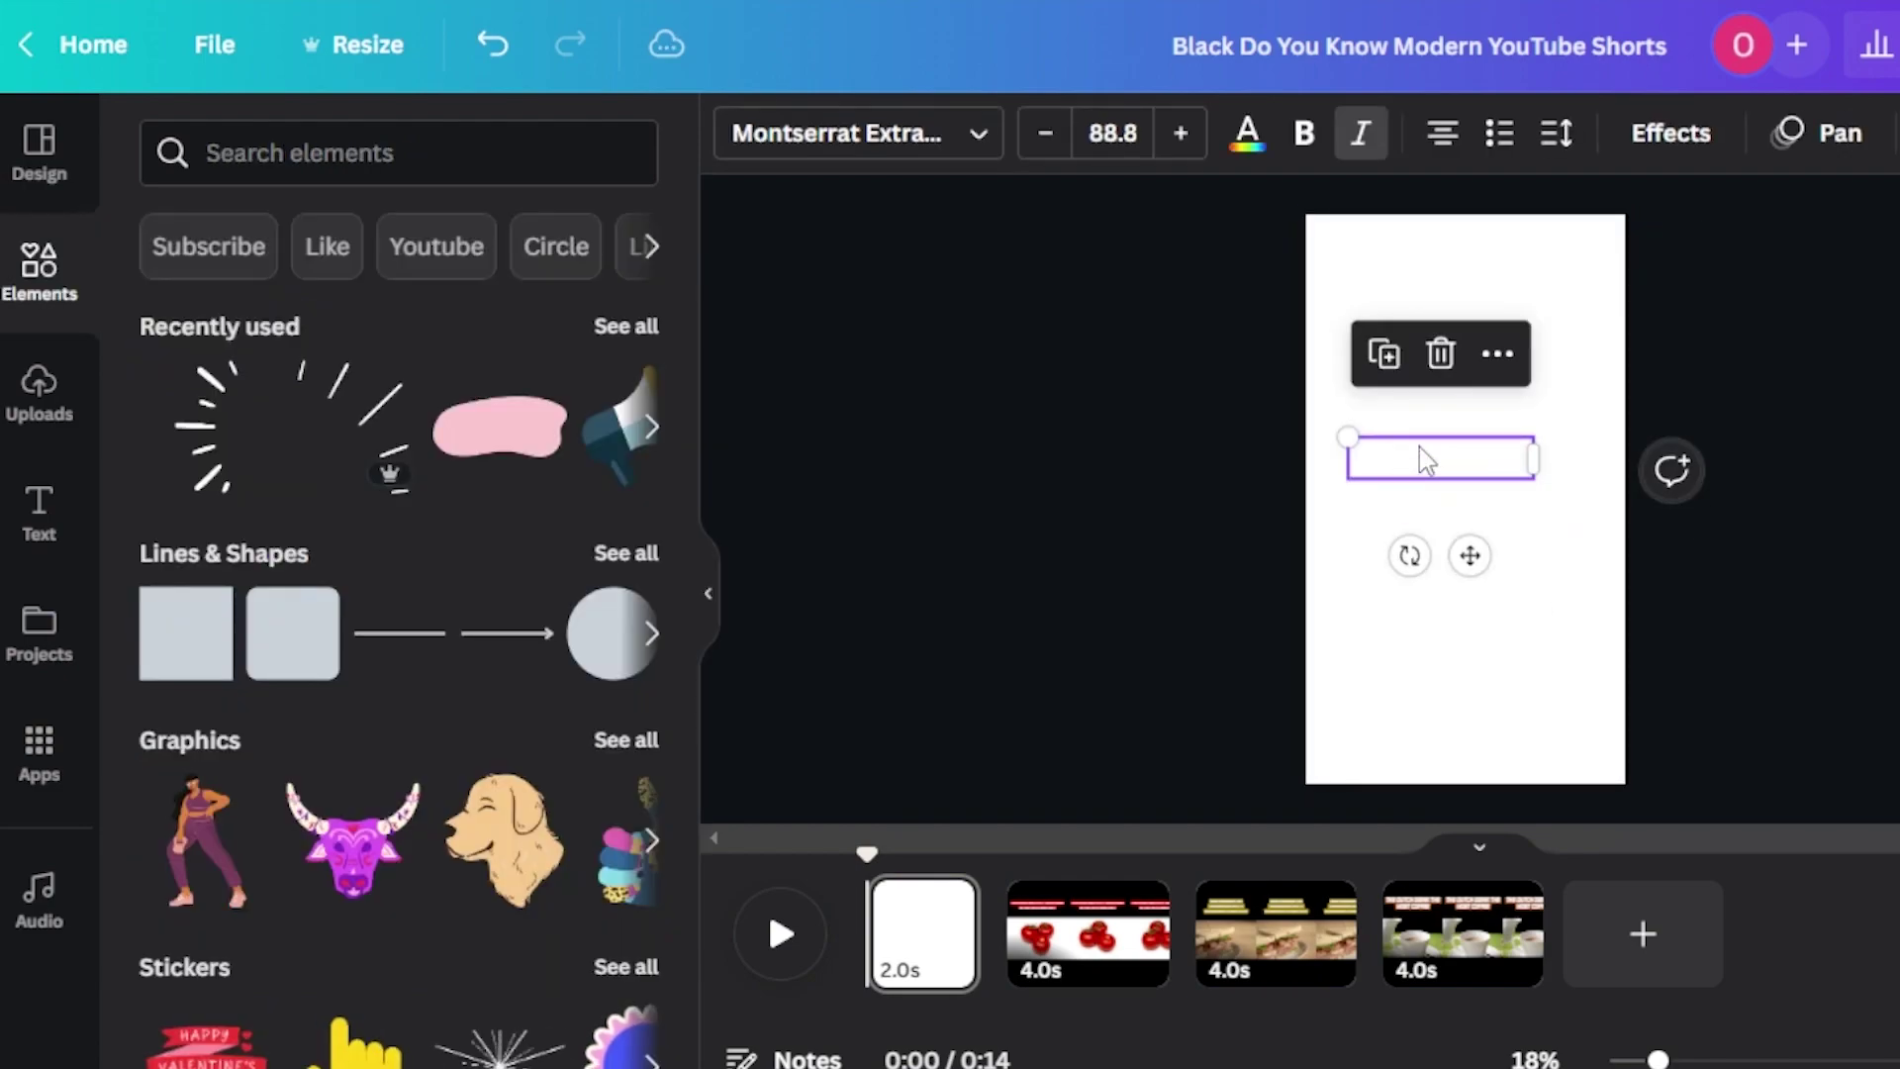
click(1583, 367)
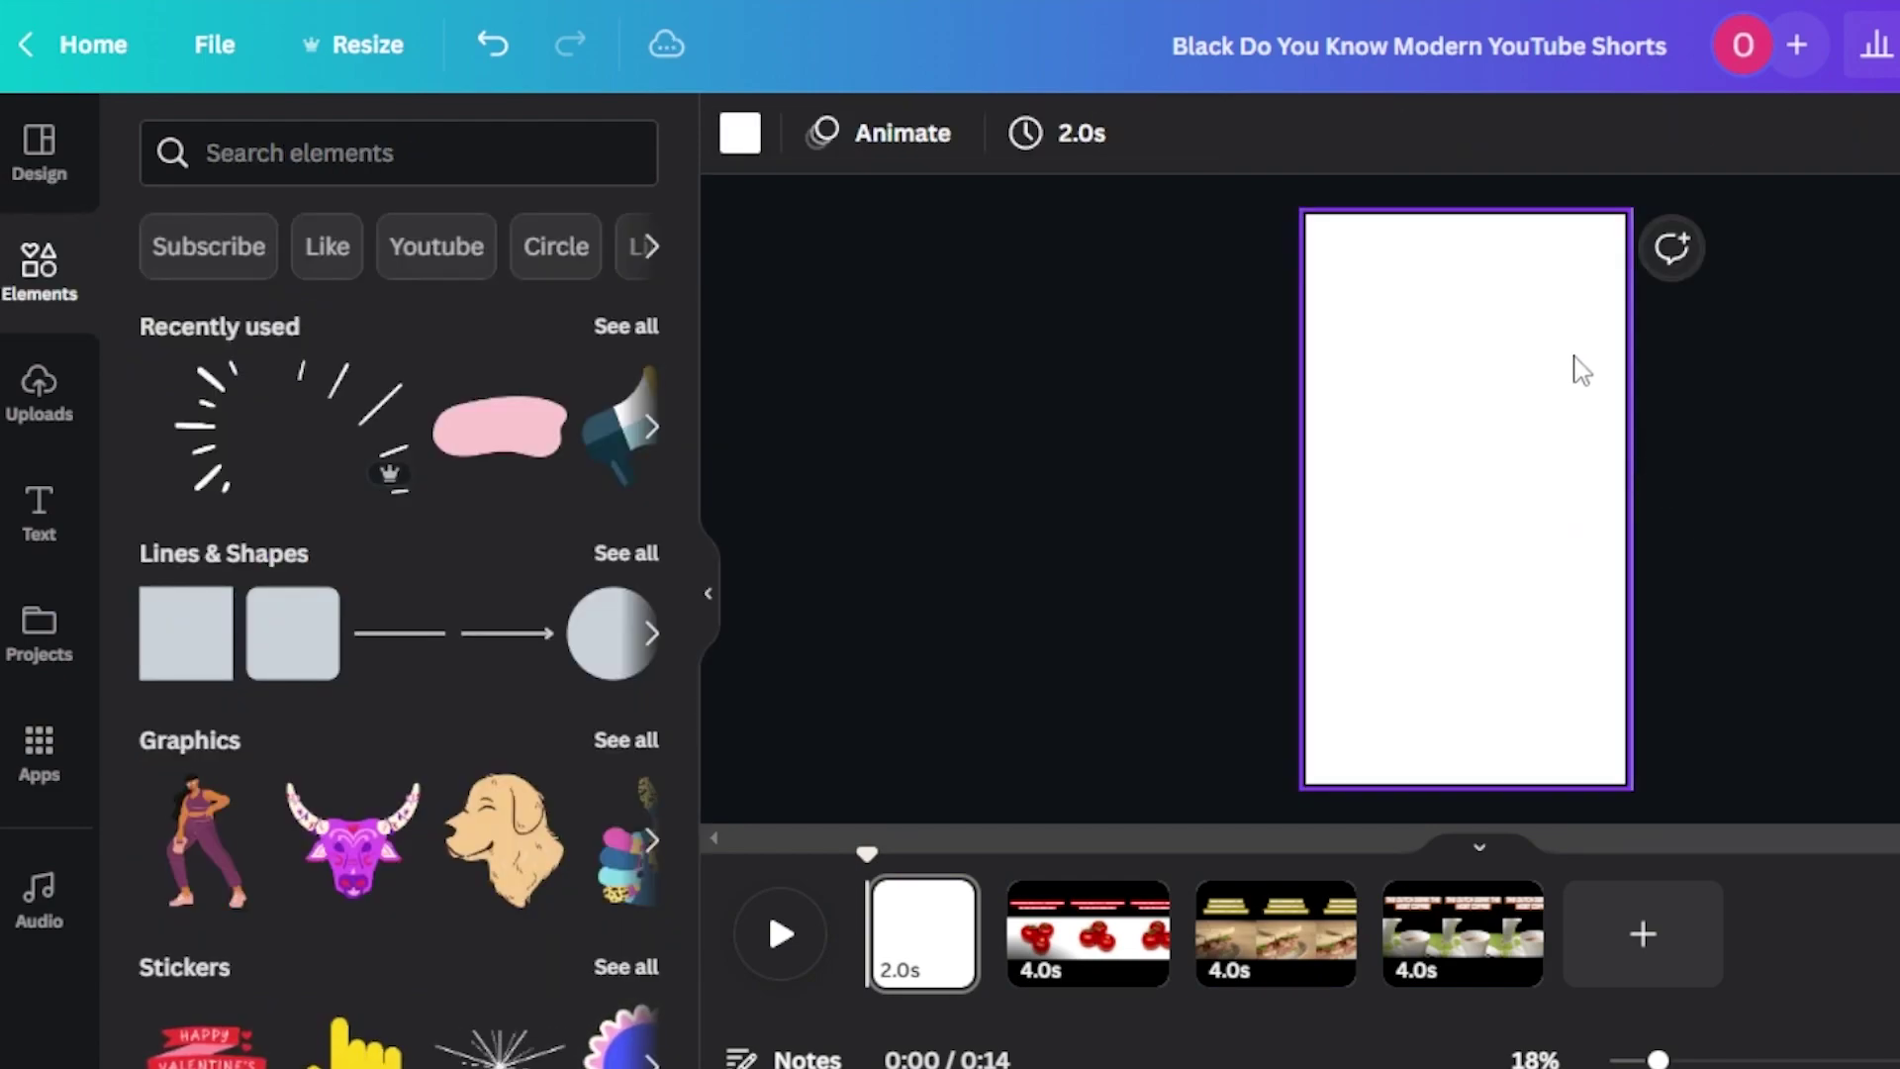
drag(1563, 358, 1334, 613)
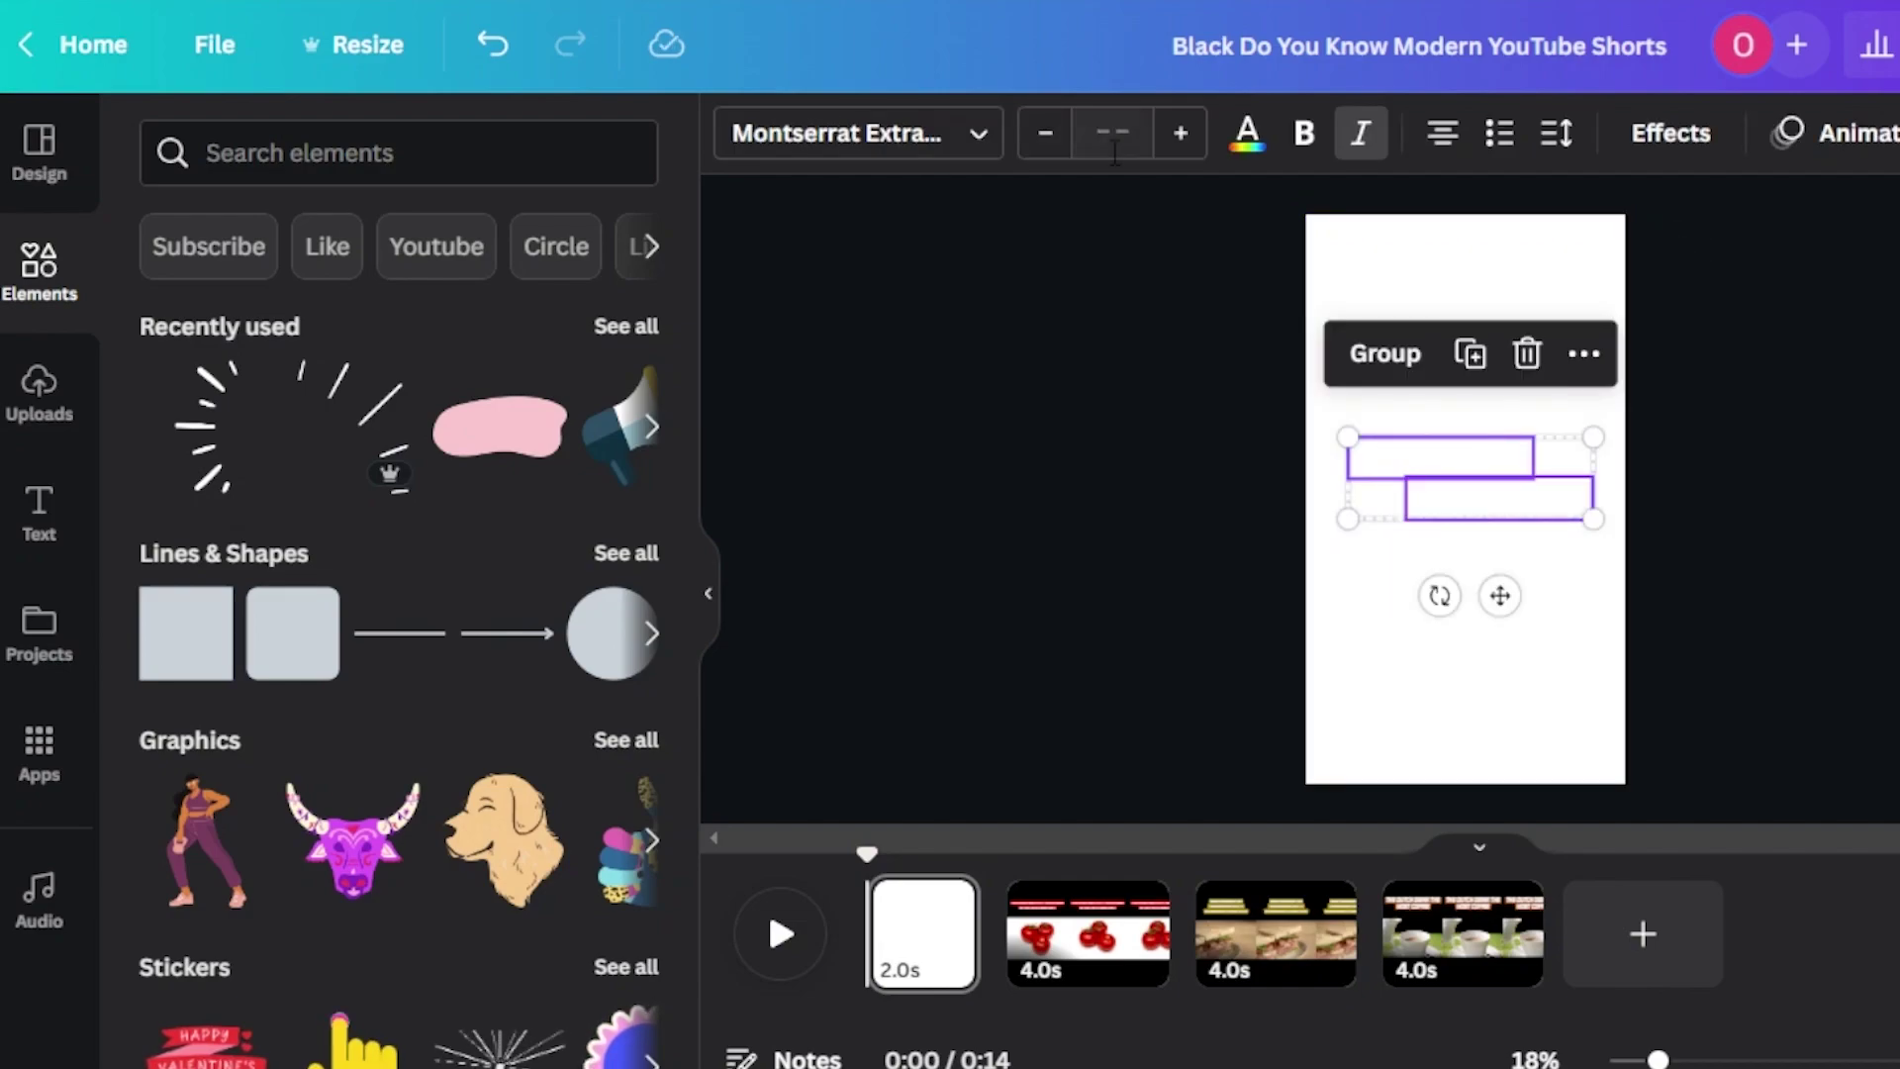
click(1245, 137)
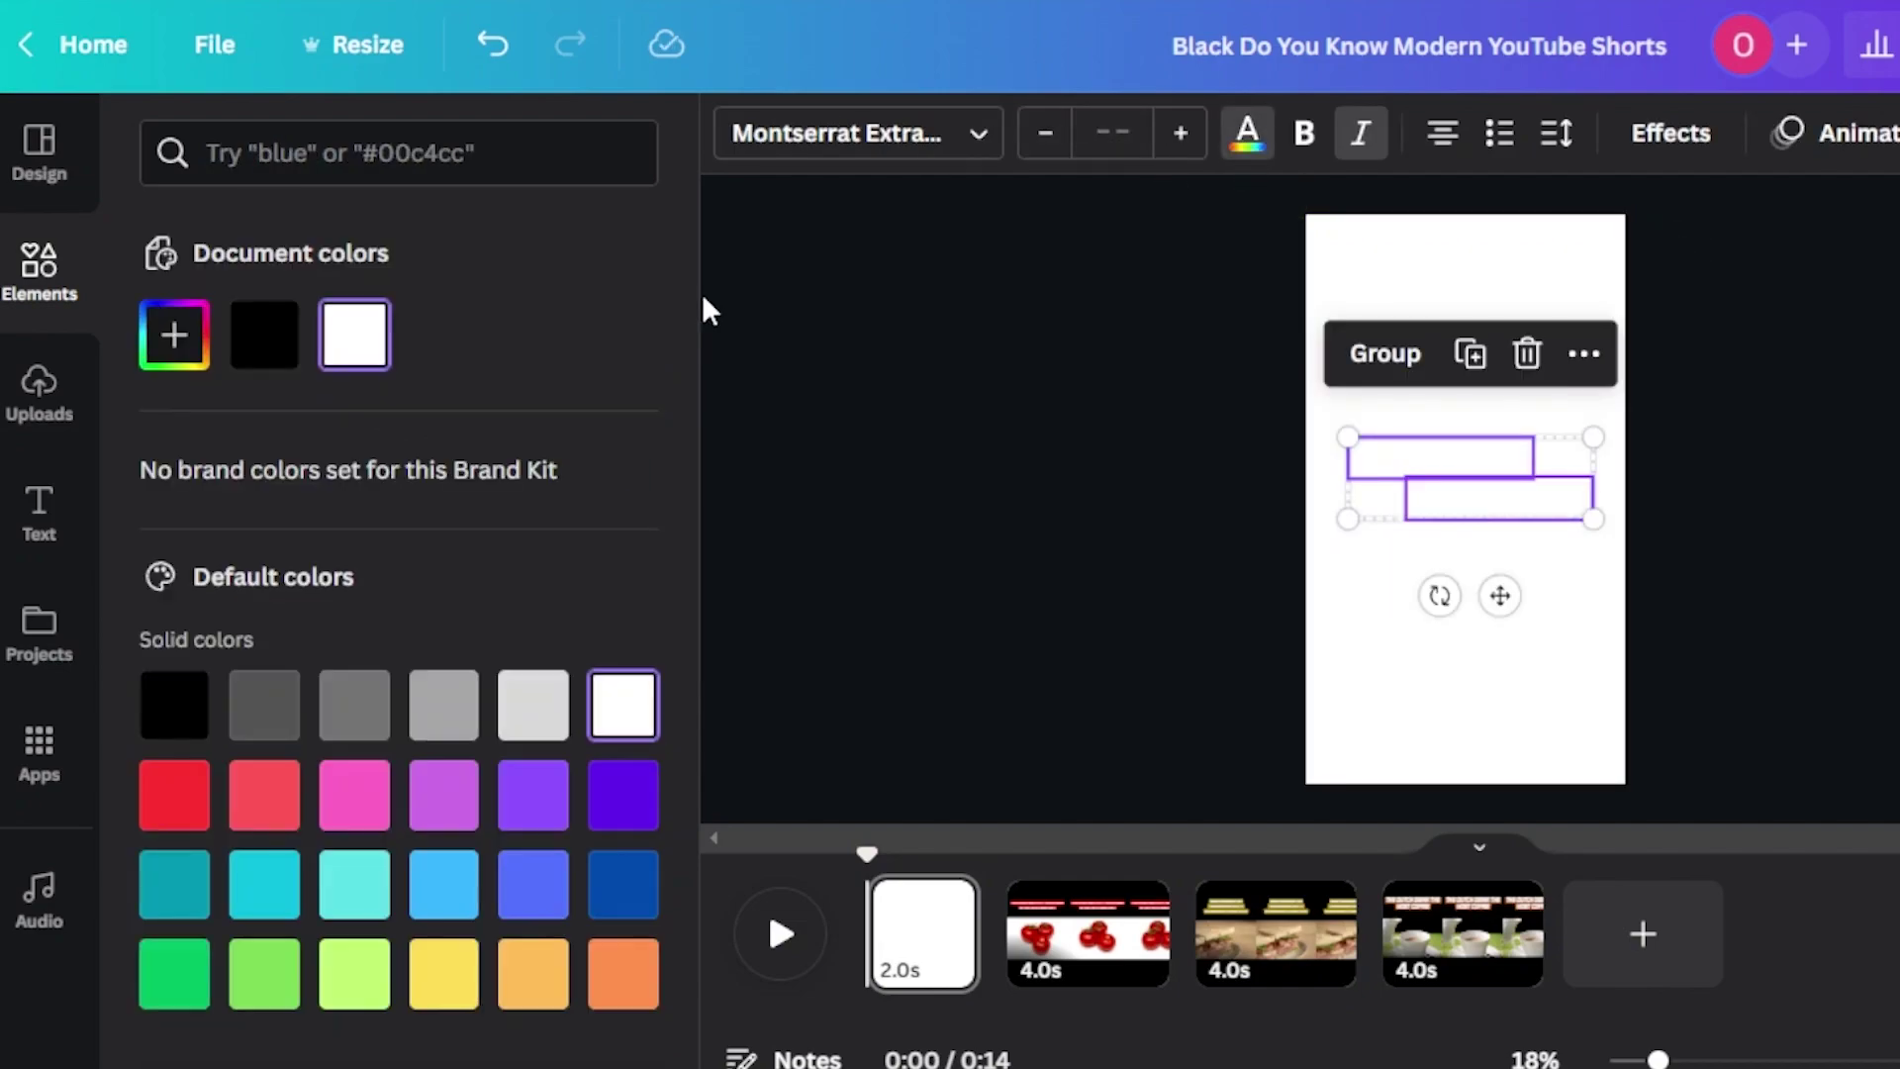
click(447, 989)
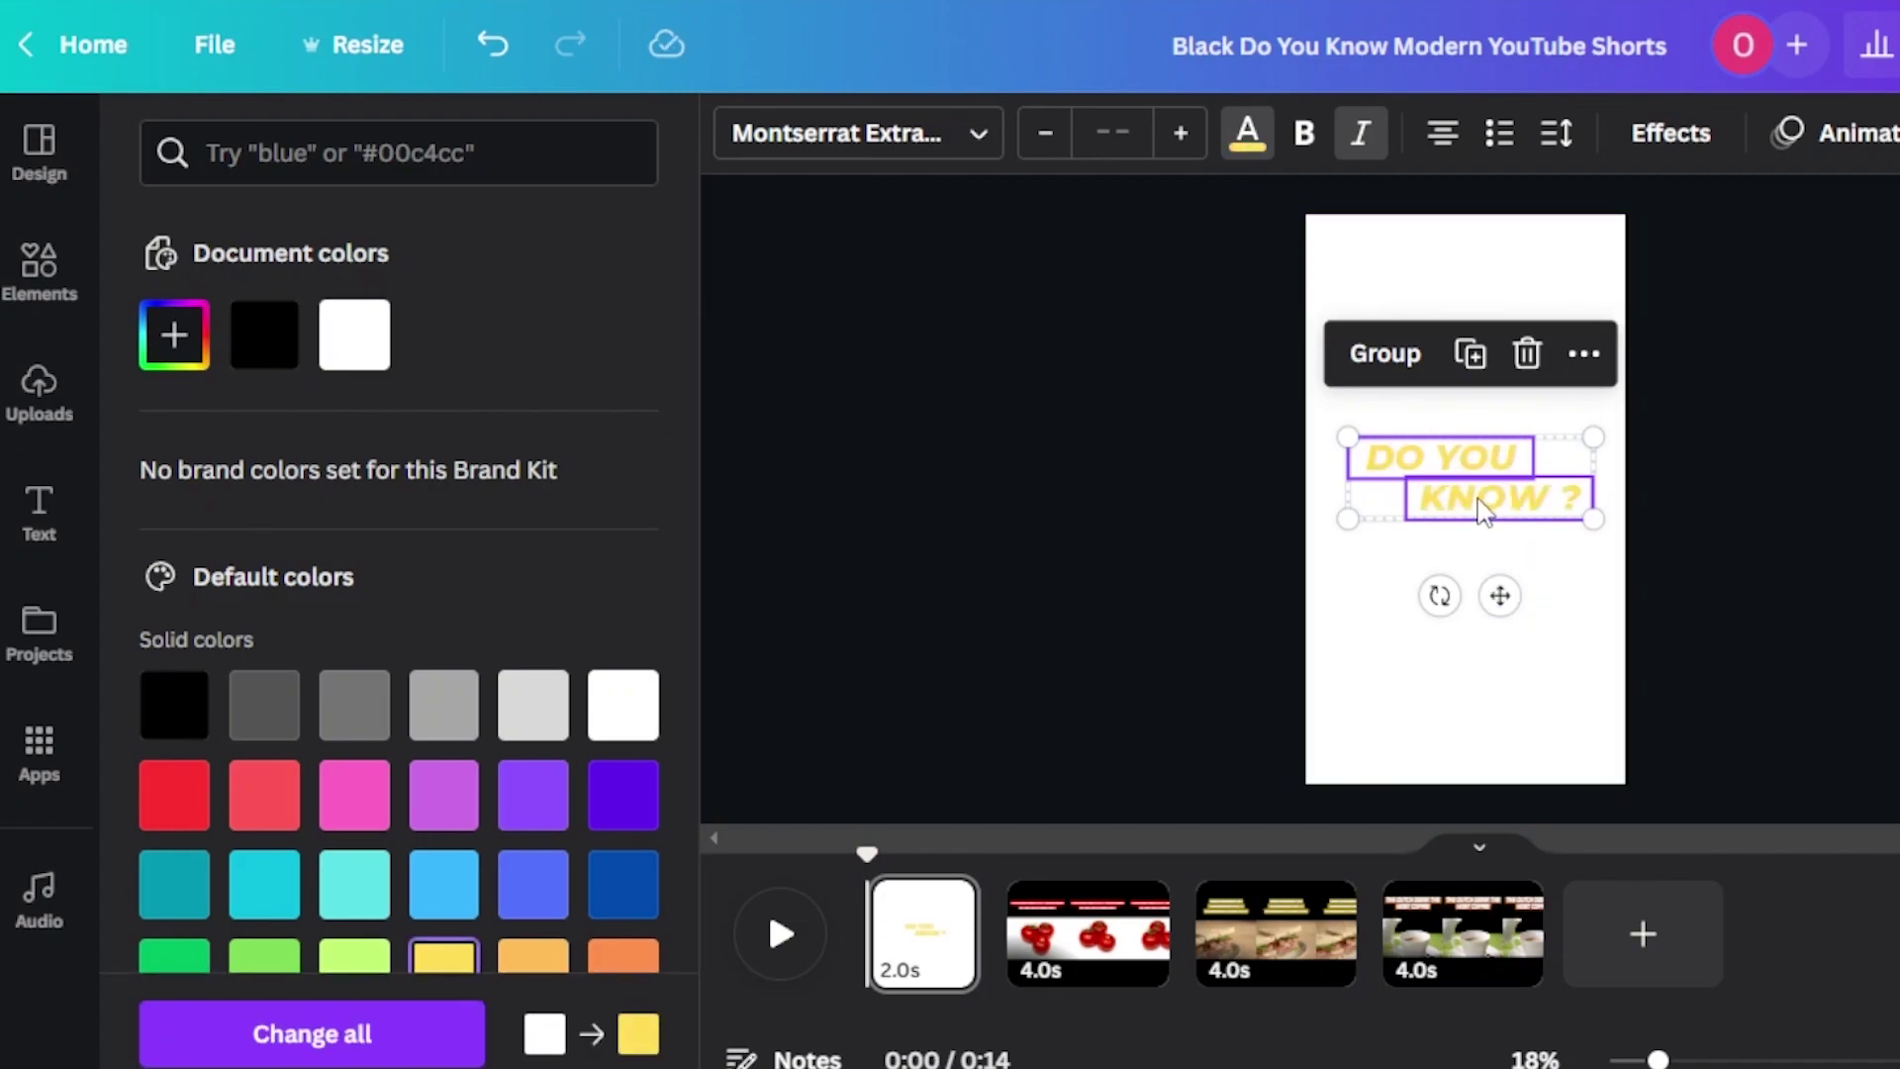
Deepen the title text's yellow to a fully saturated custom shade and deselect the text
click(177, 368)
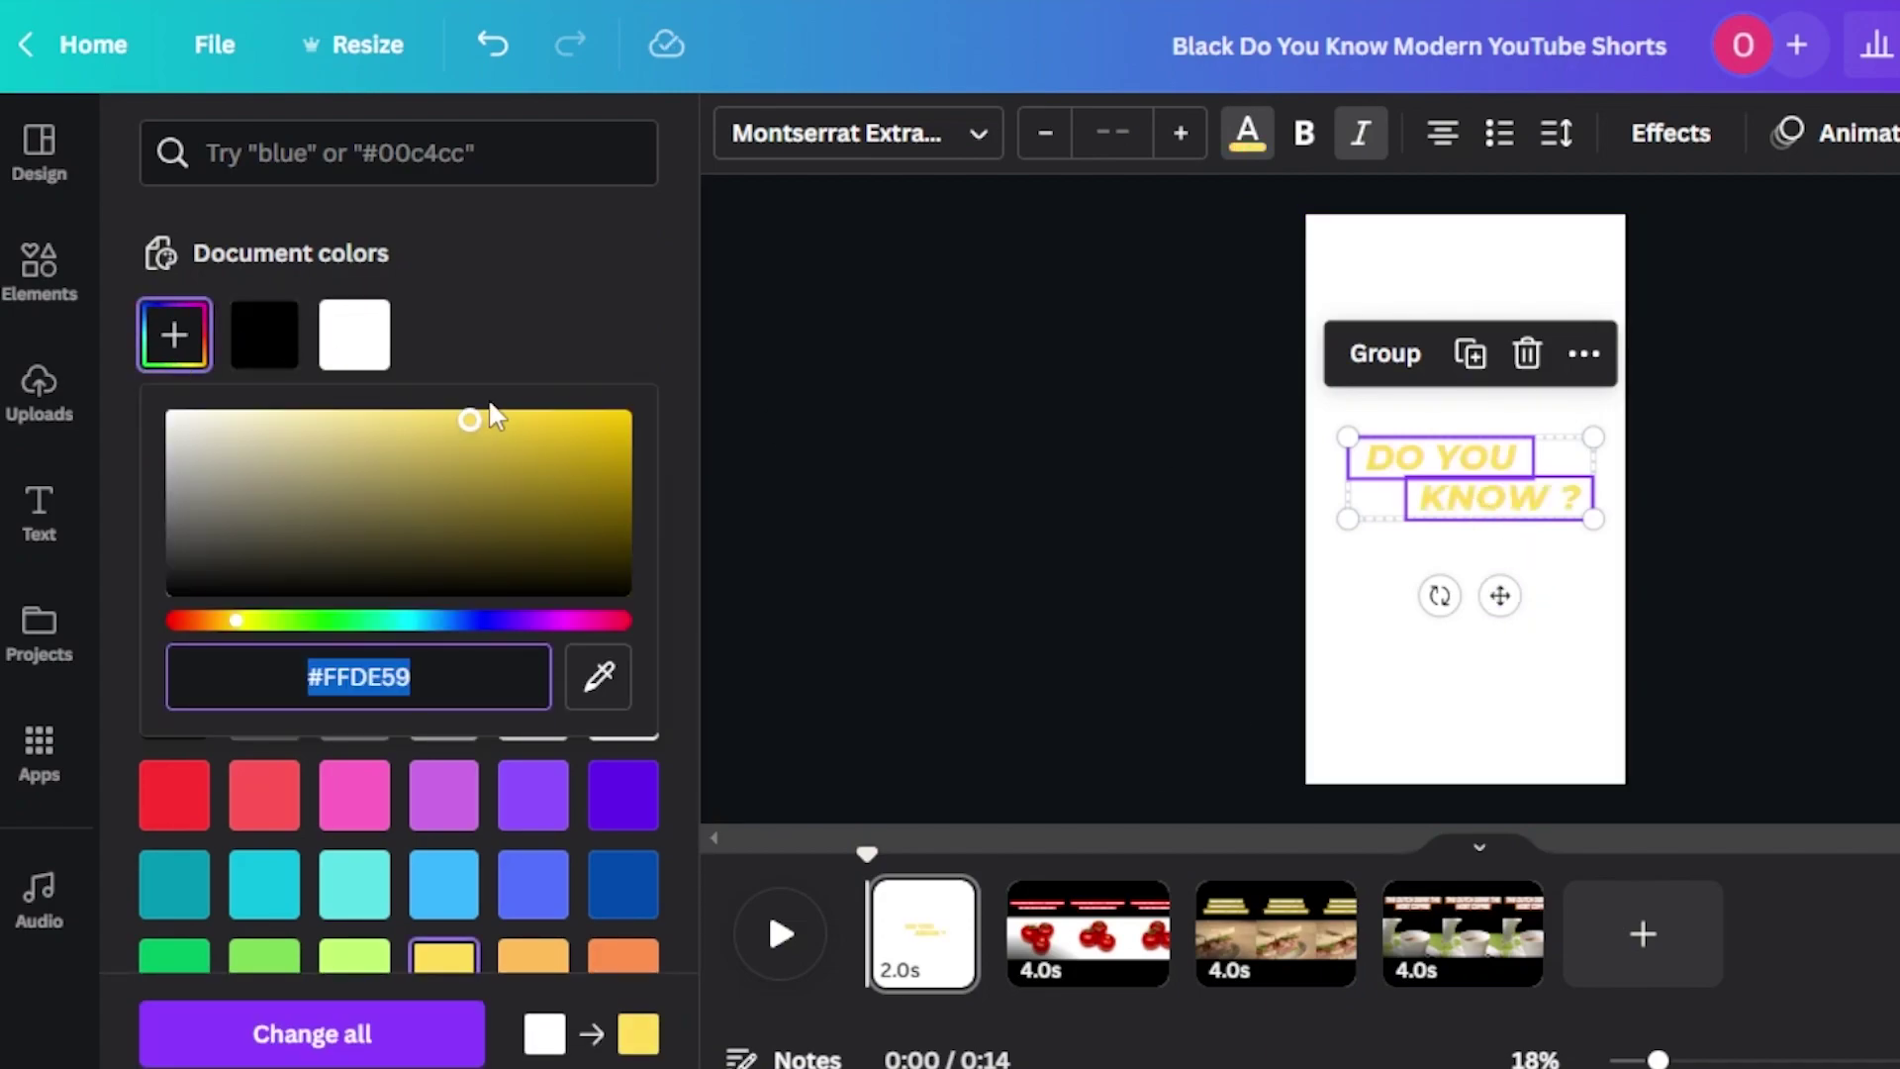
drag(475, 426, 683, 406)
click(867, 529)
click(867, 530)
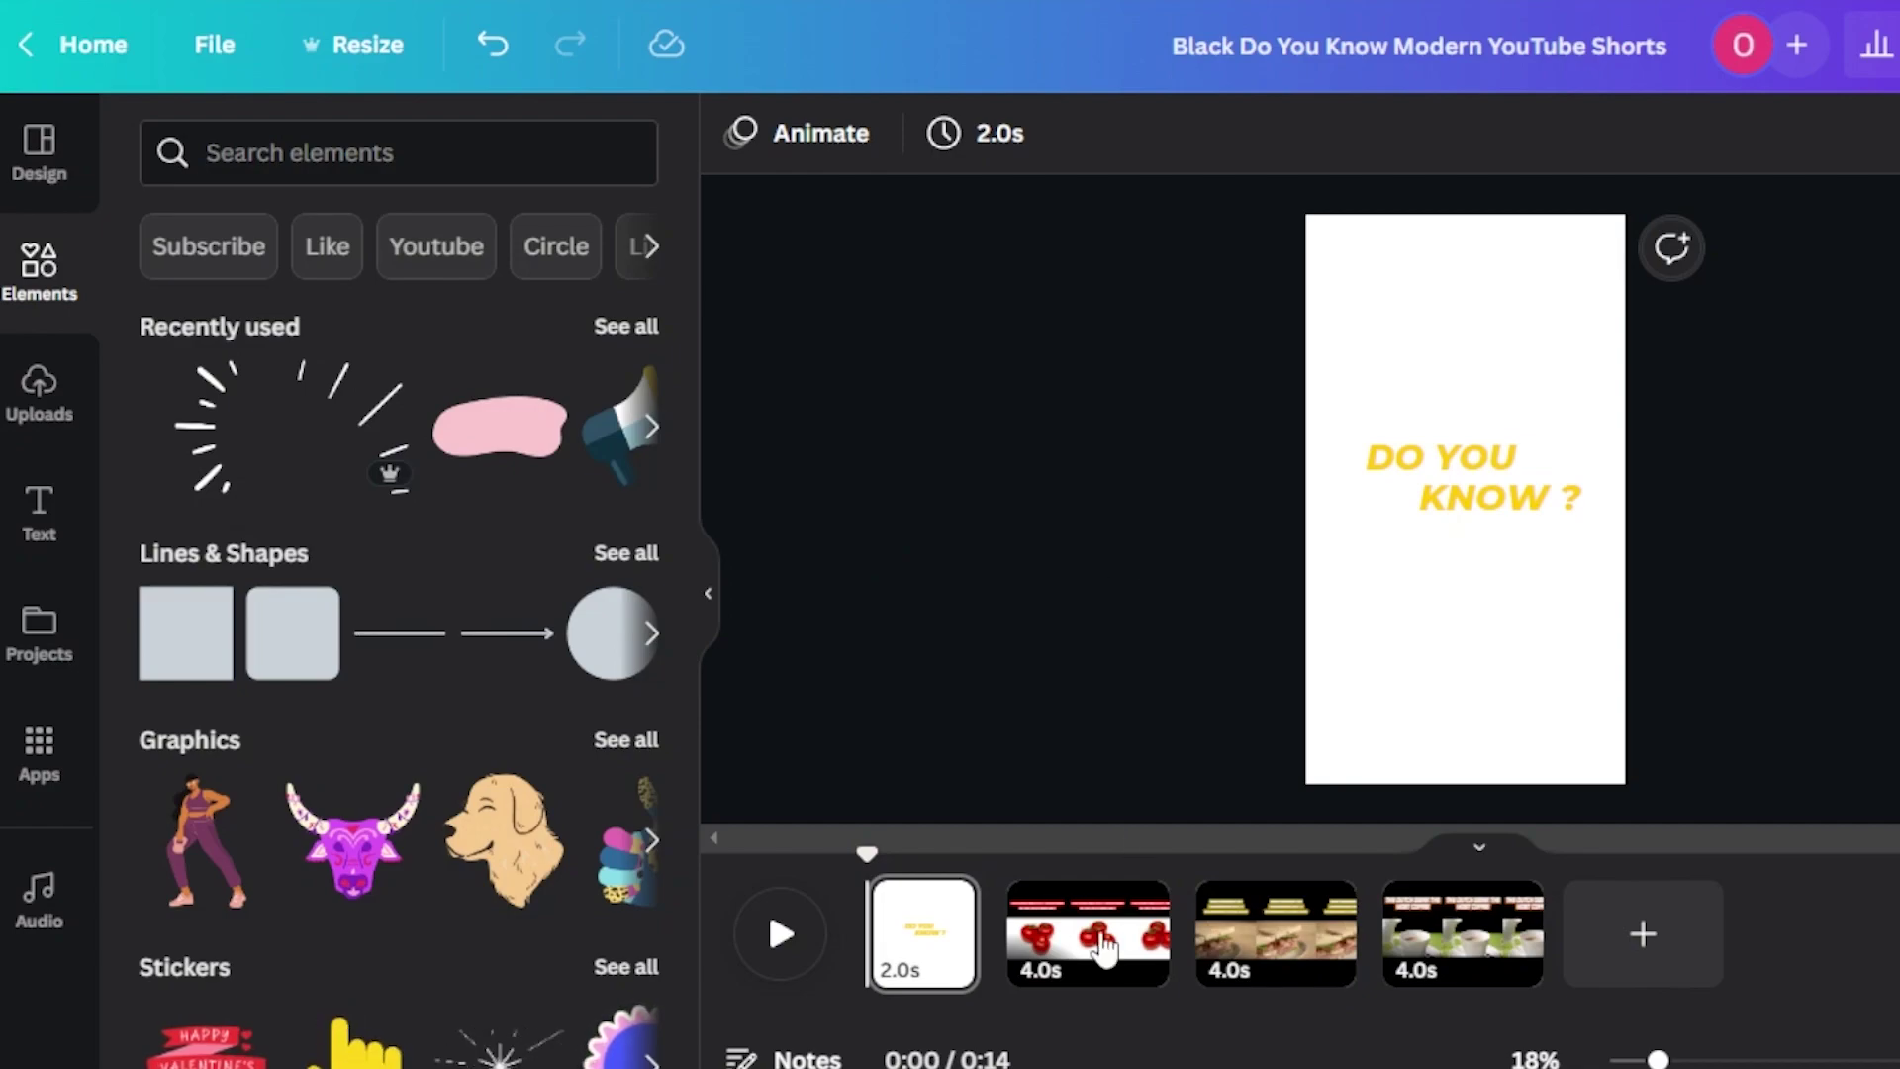
Set the background of the second page, the one with the tomatoes, to the document's white
click(1073, 967)
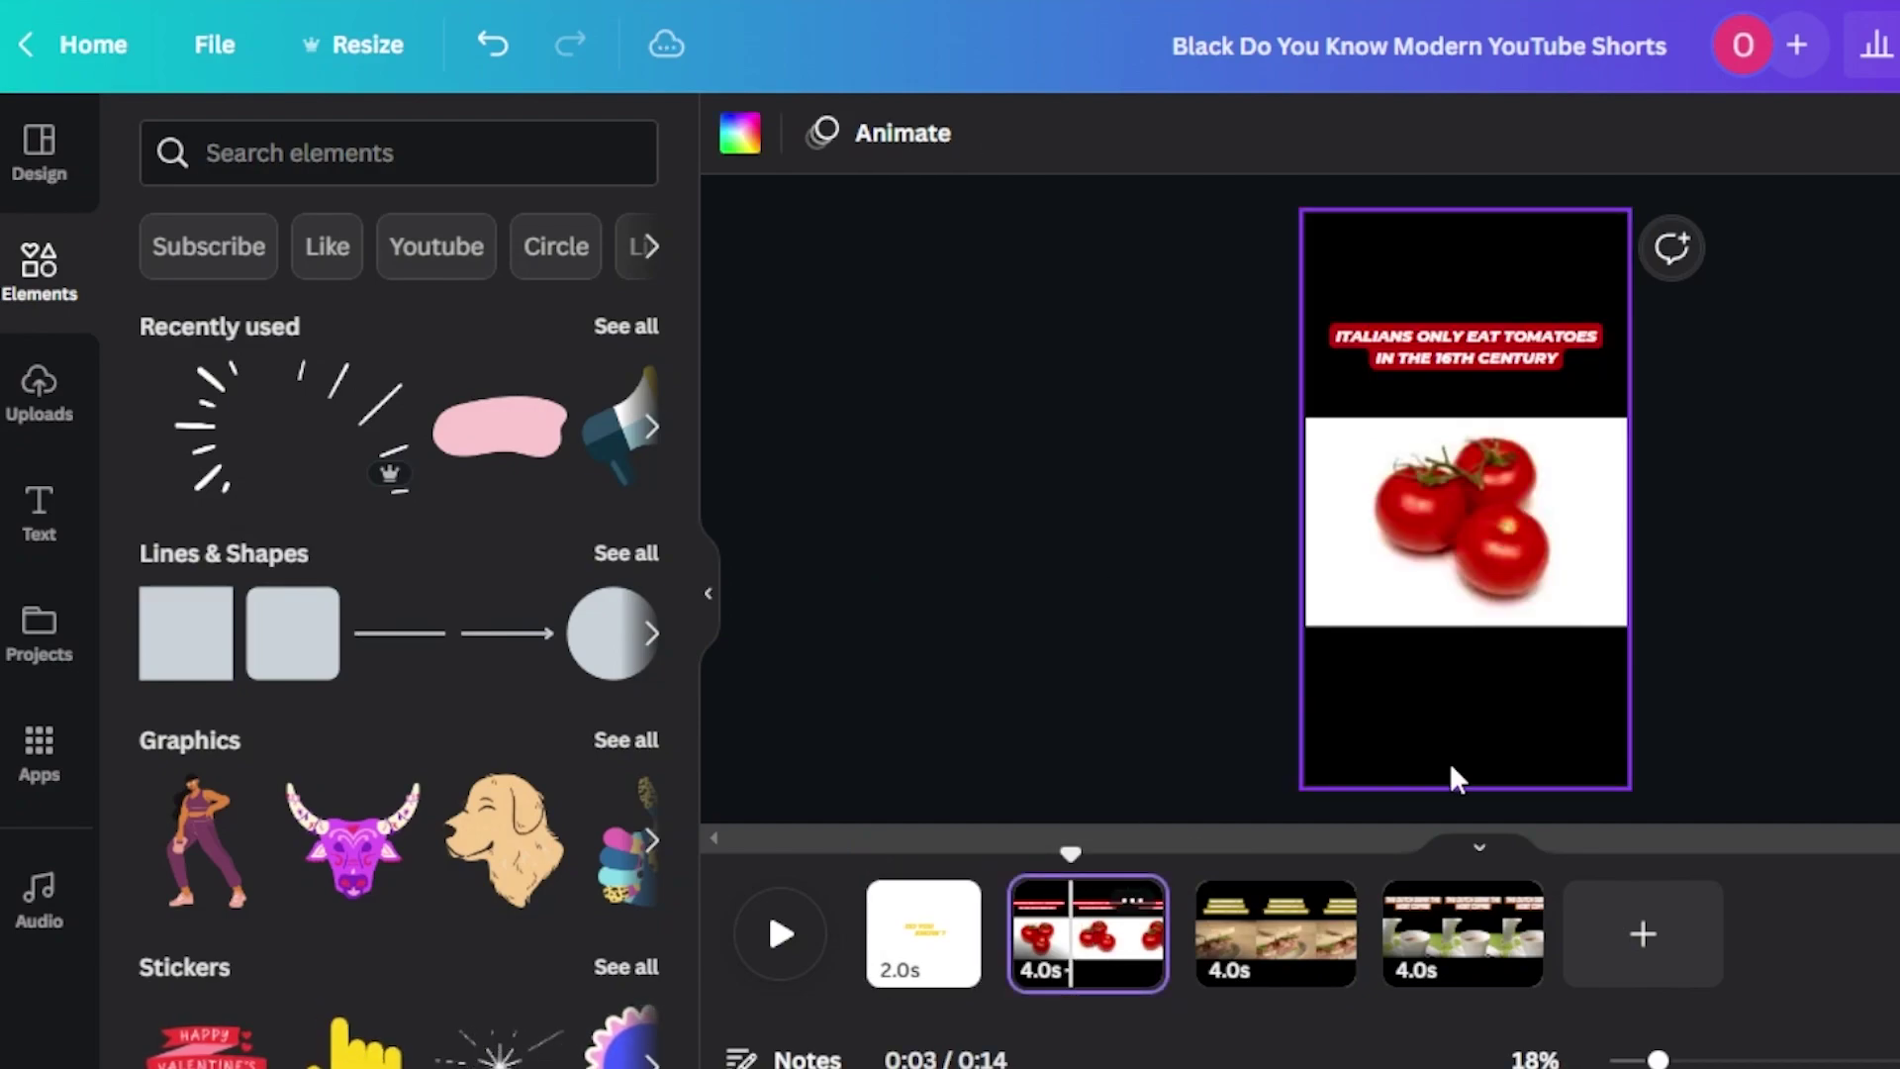
click(741, 132)
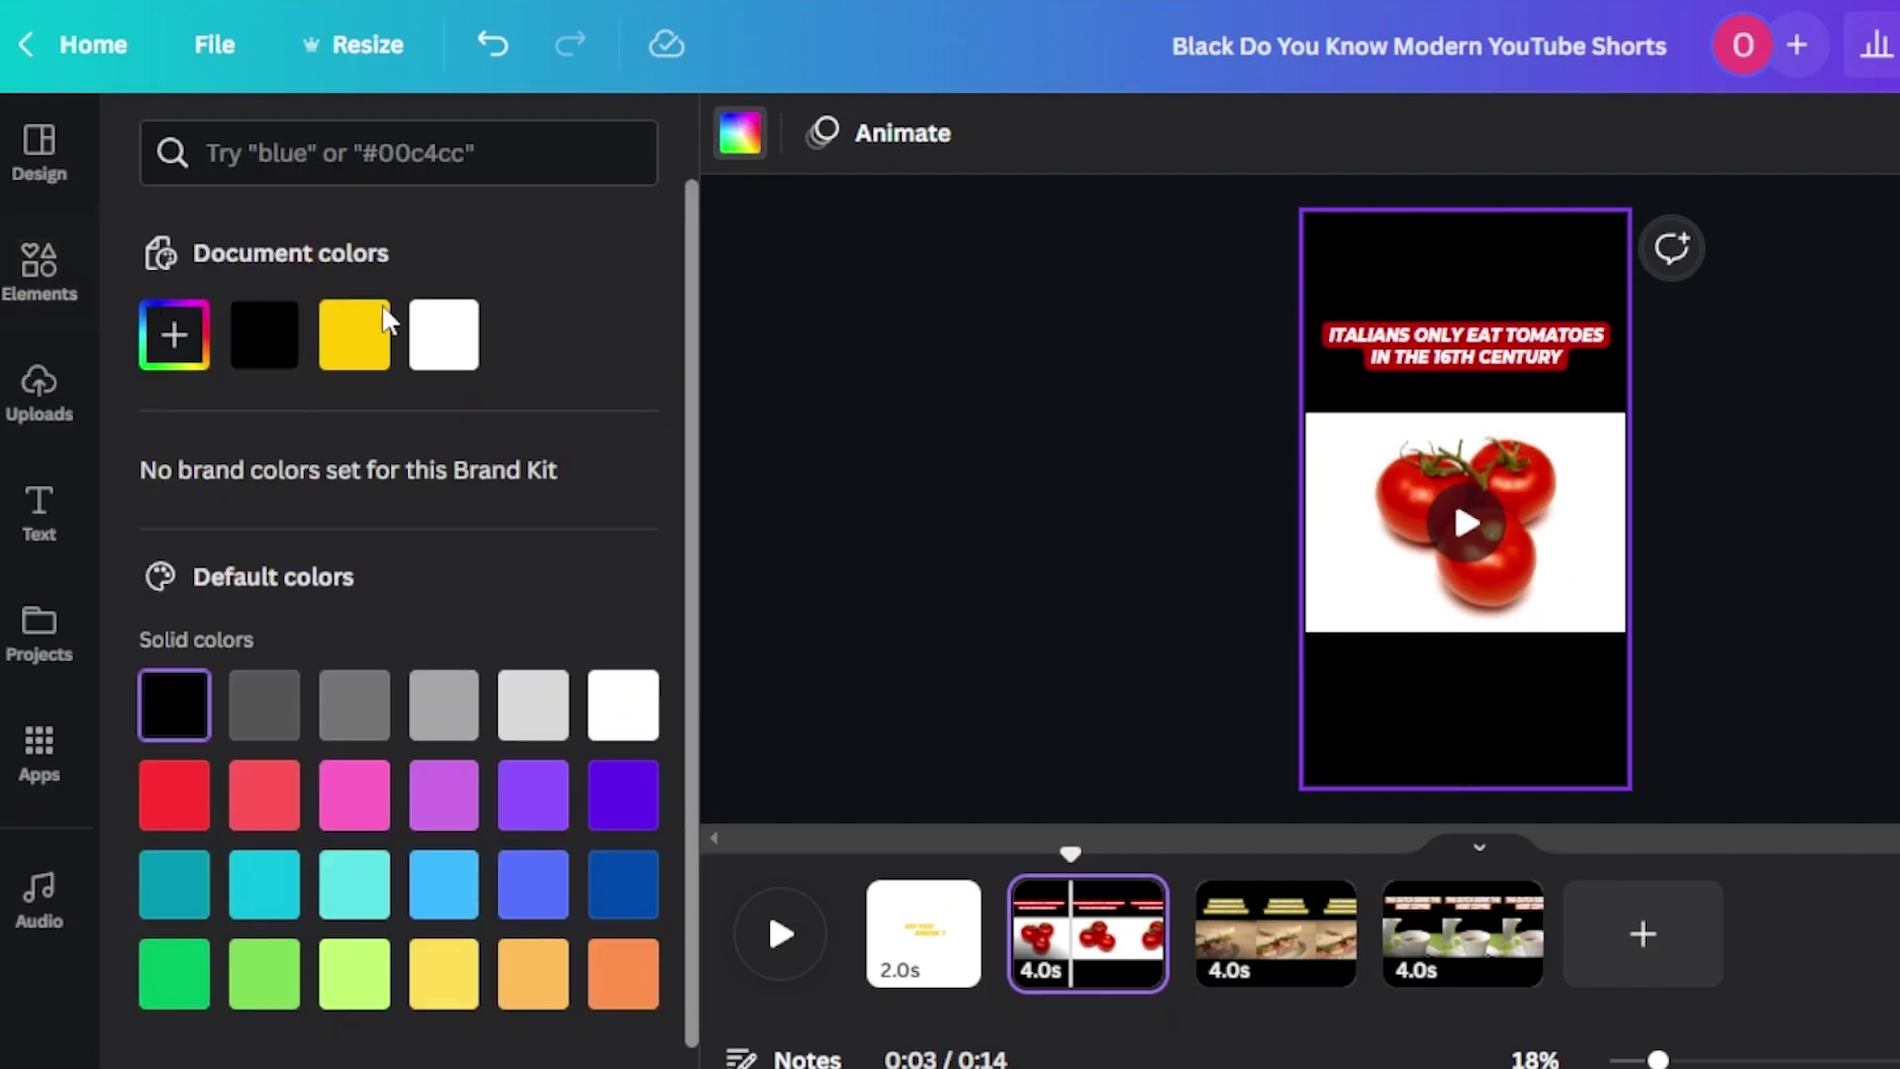
click(435, 366)
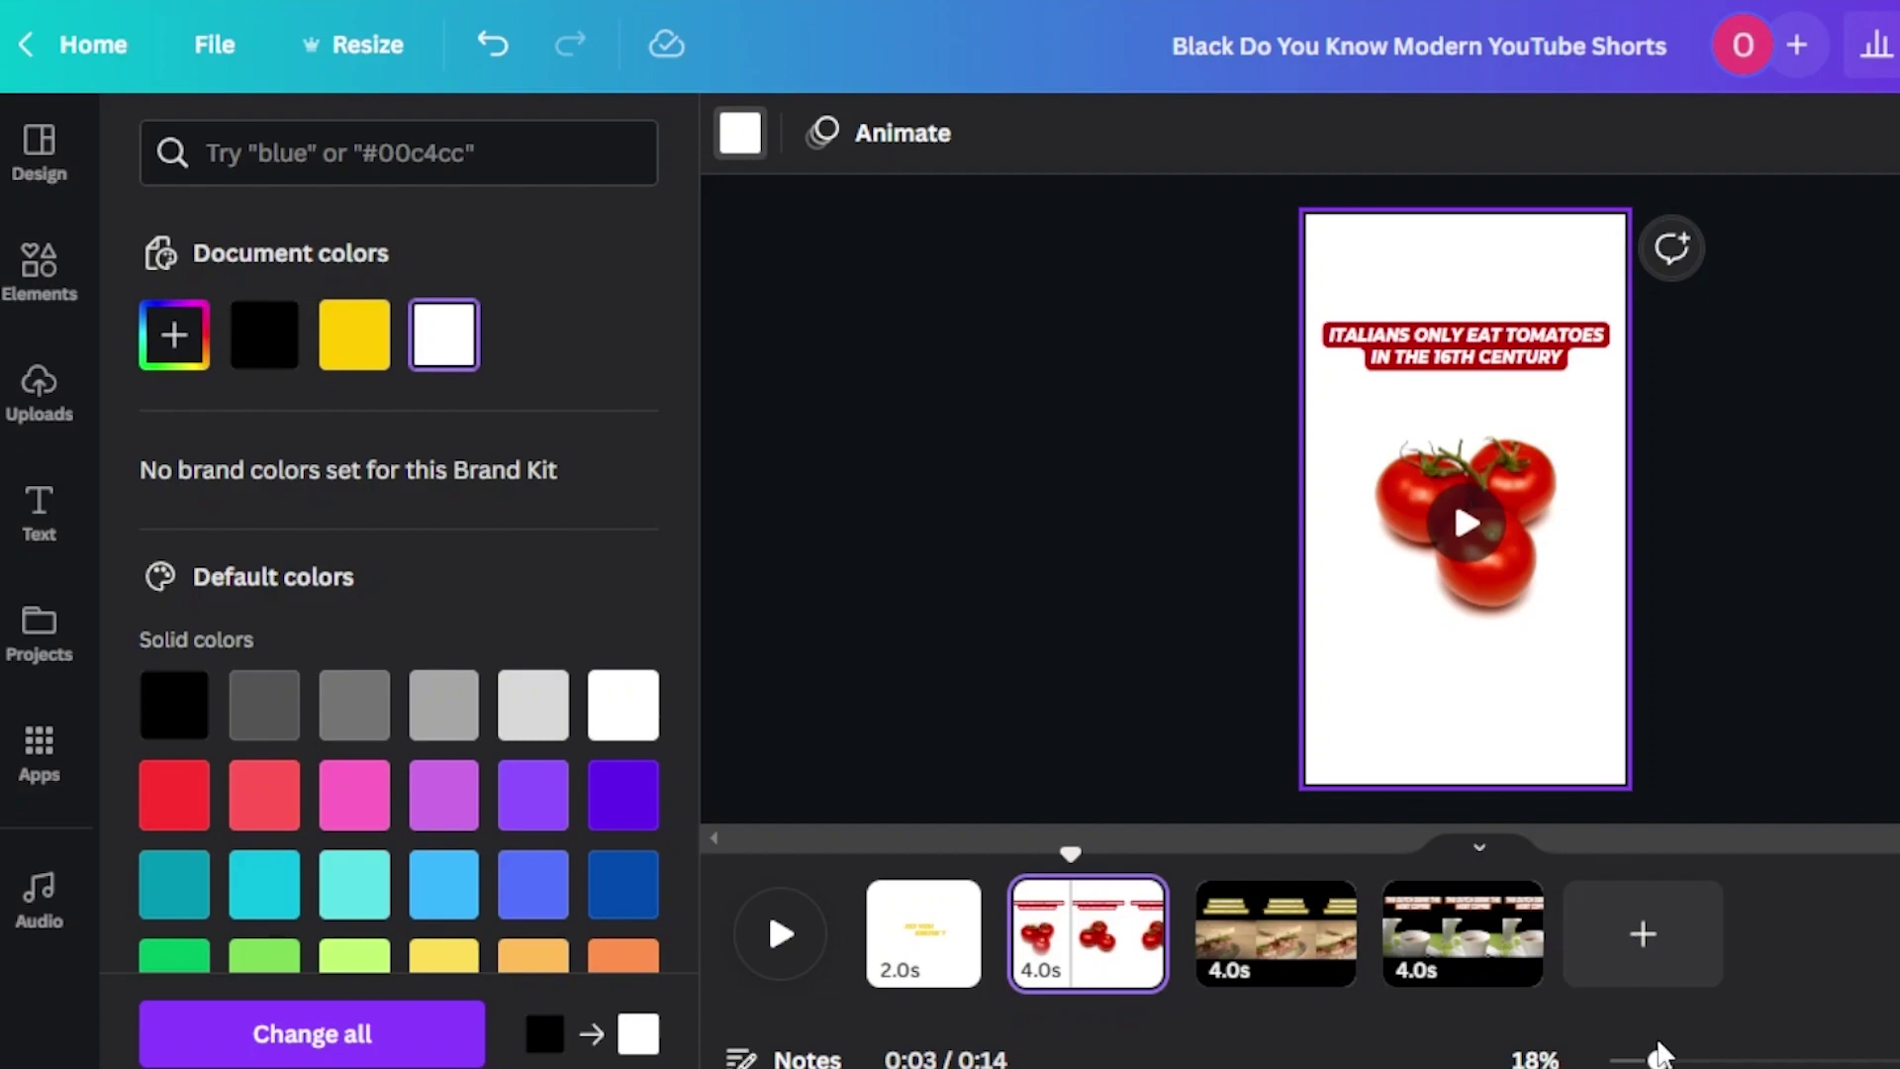
Place the upright egg-shaped frame from the Frames collection over the tomatoes on the second page
scroll(1452, 499, up, 2)
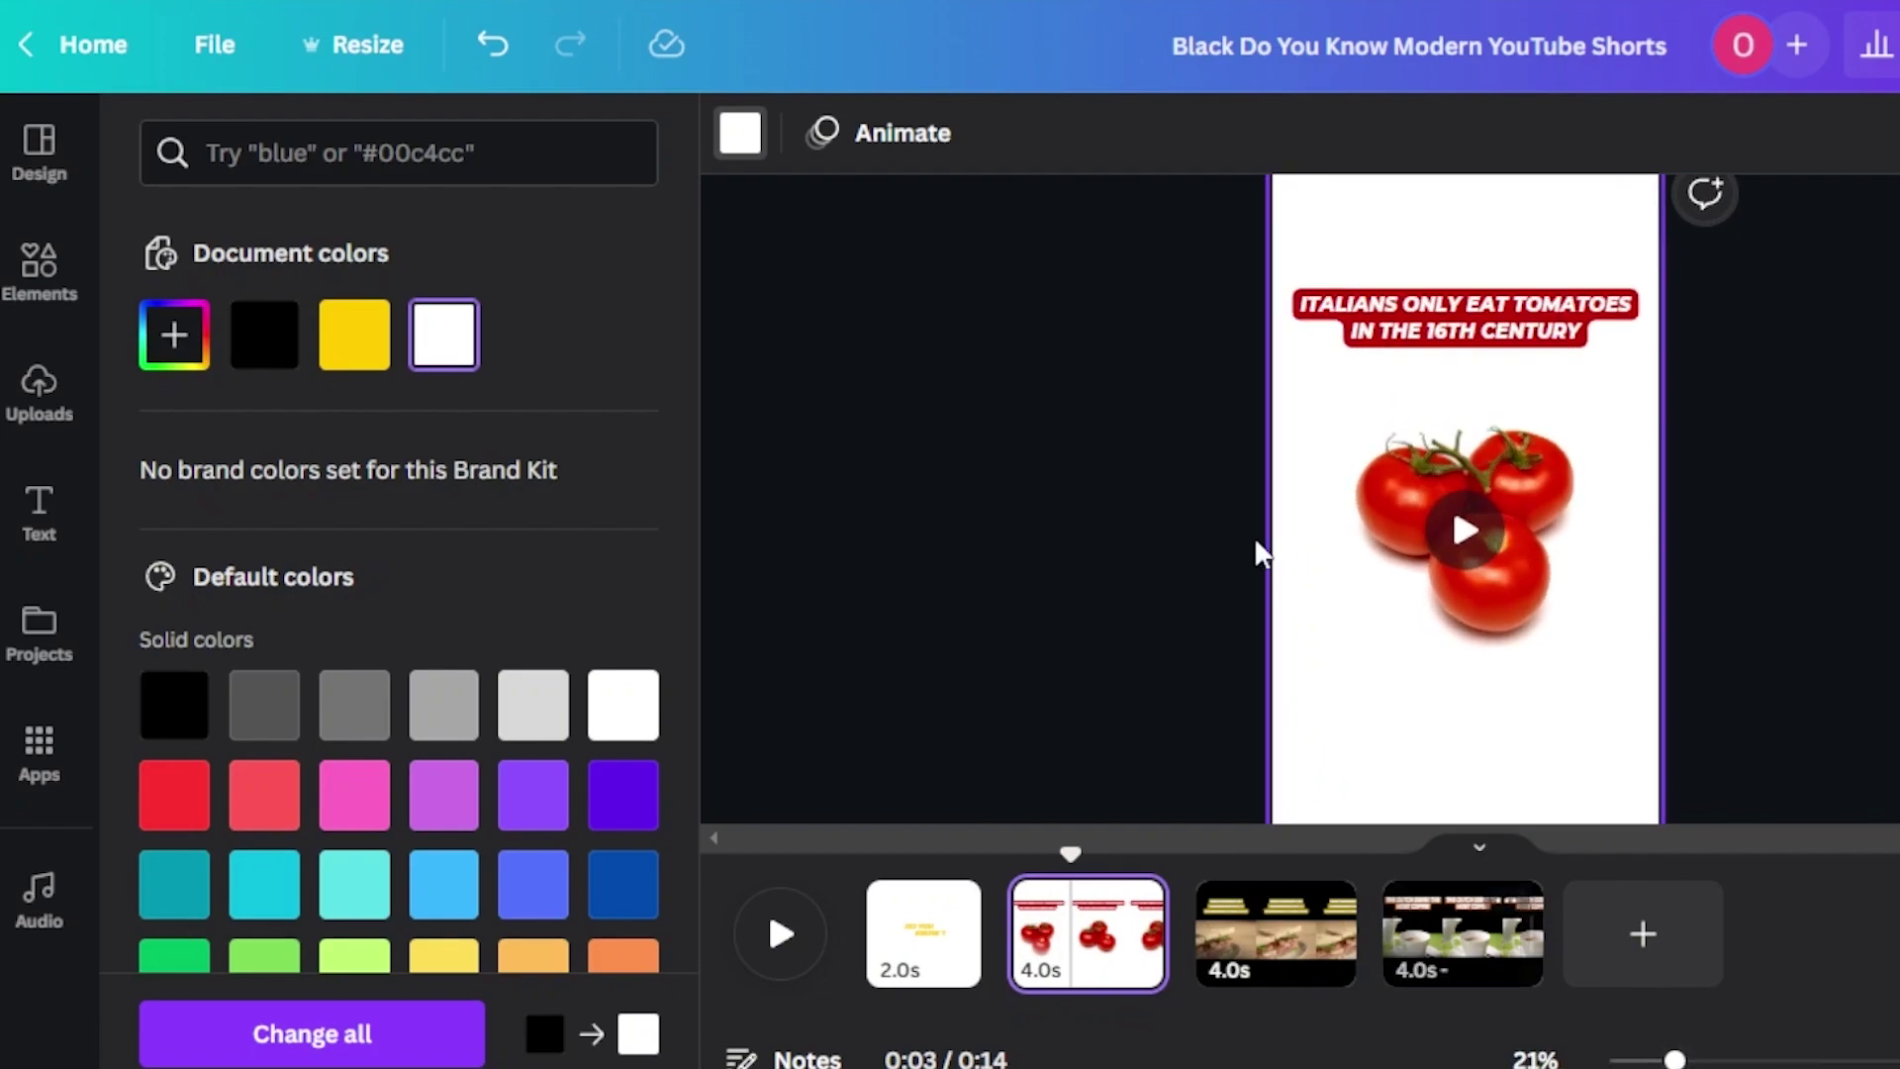
click(1513, 450)
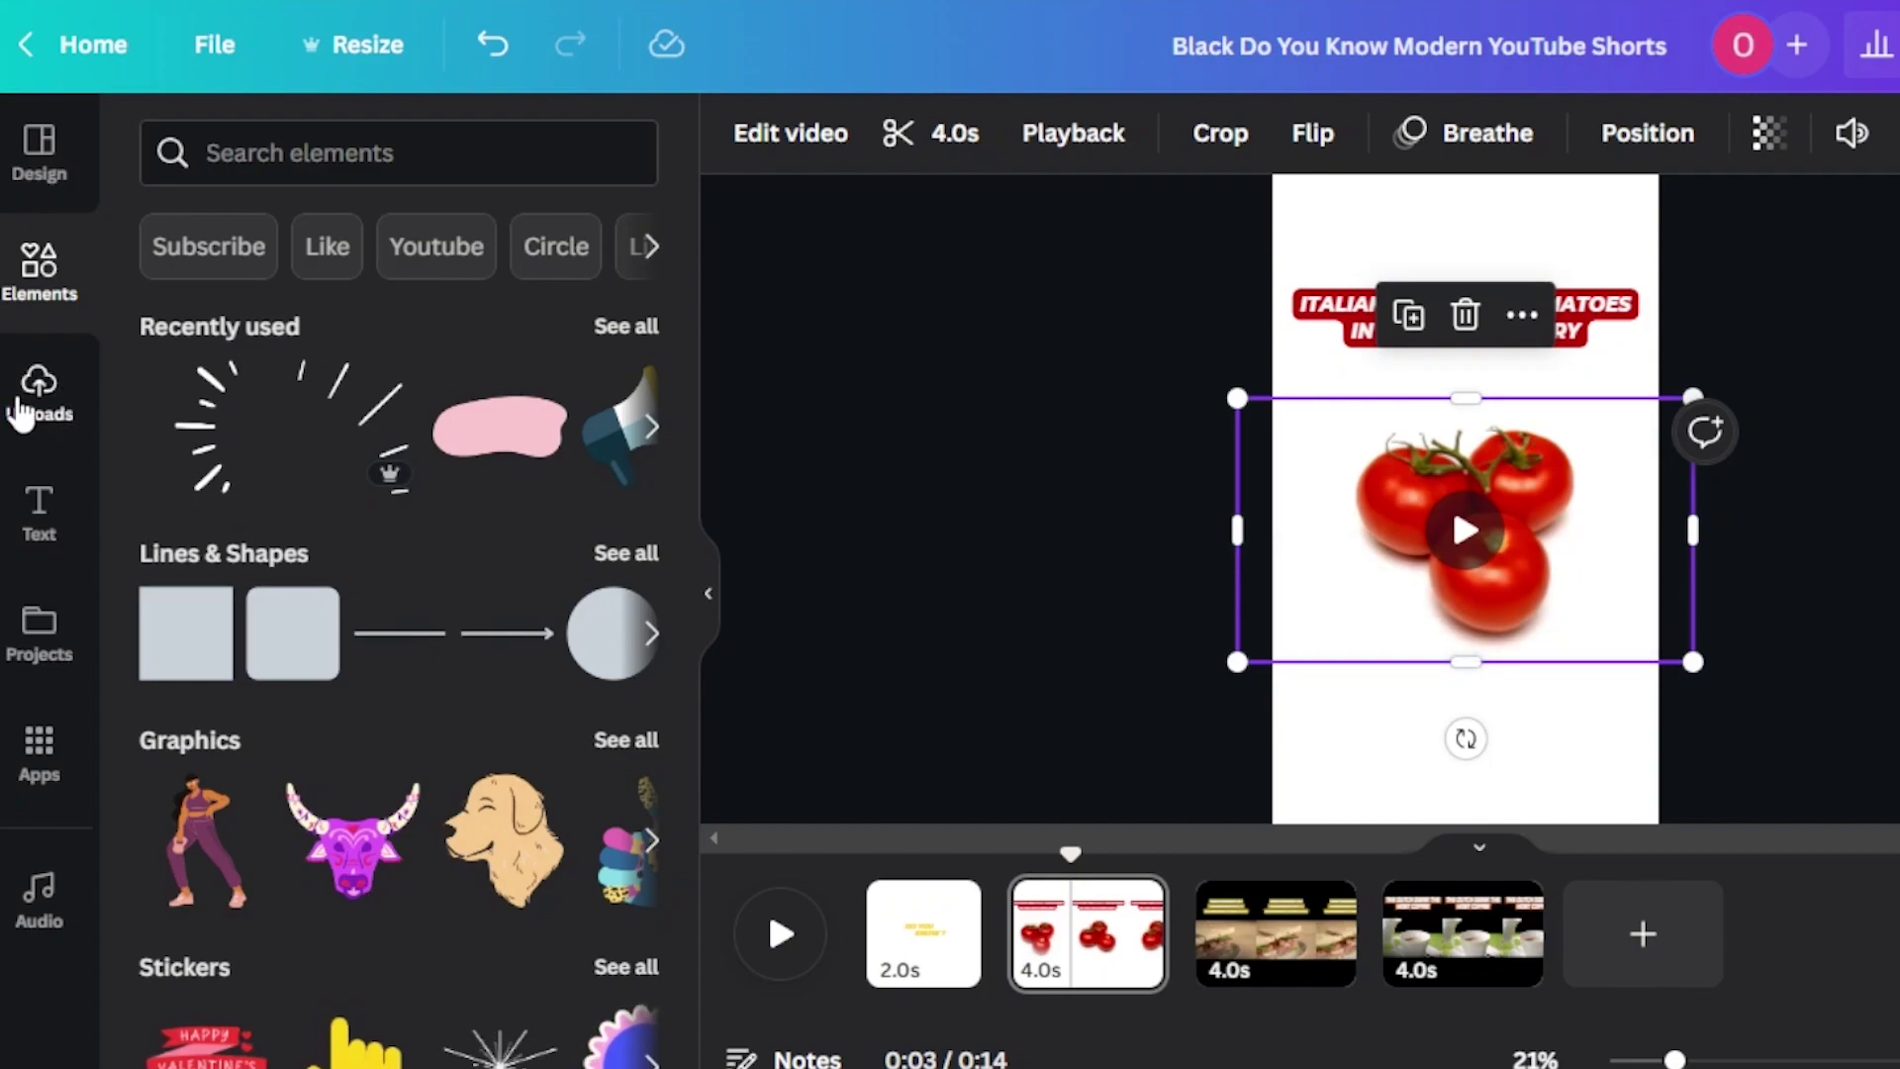
drag(683, 323, 712, 690)
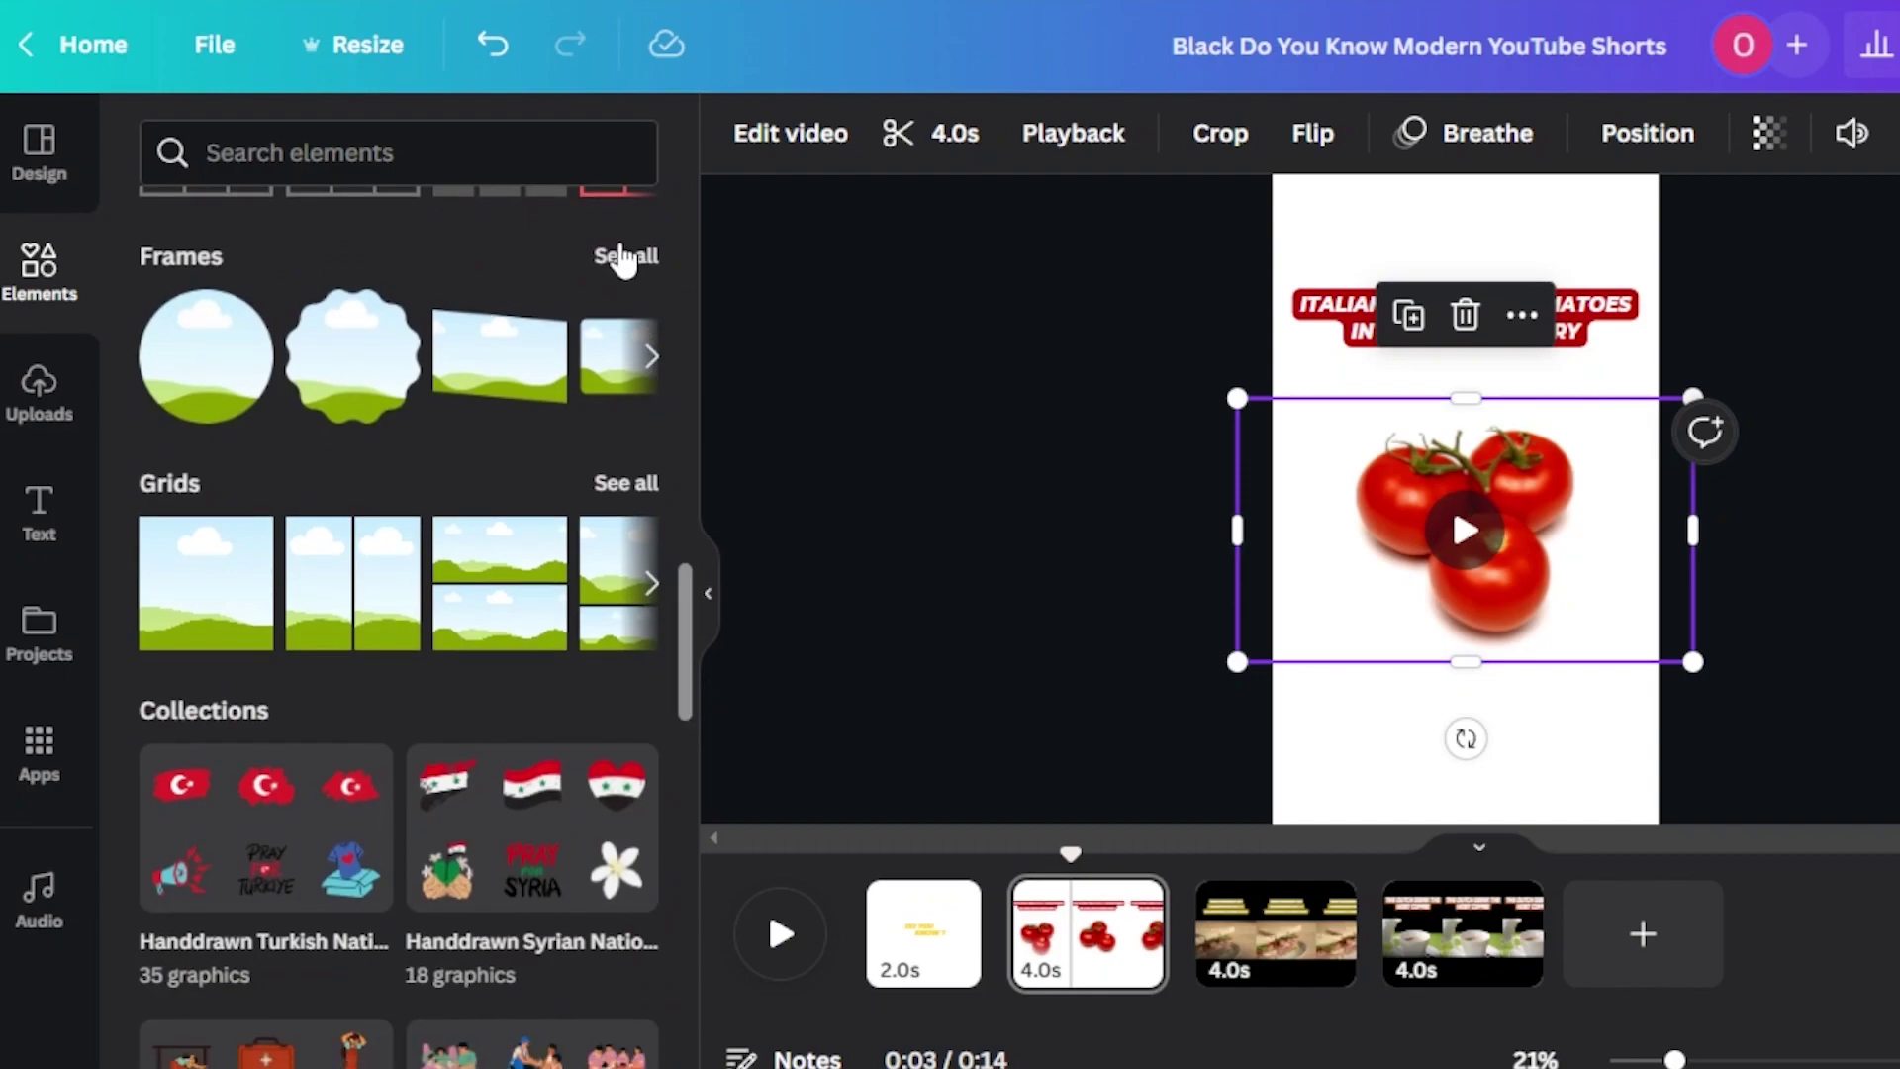
click(625, 256)
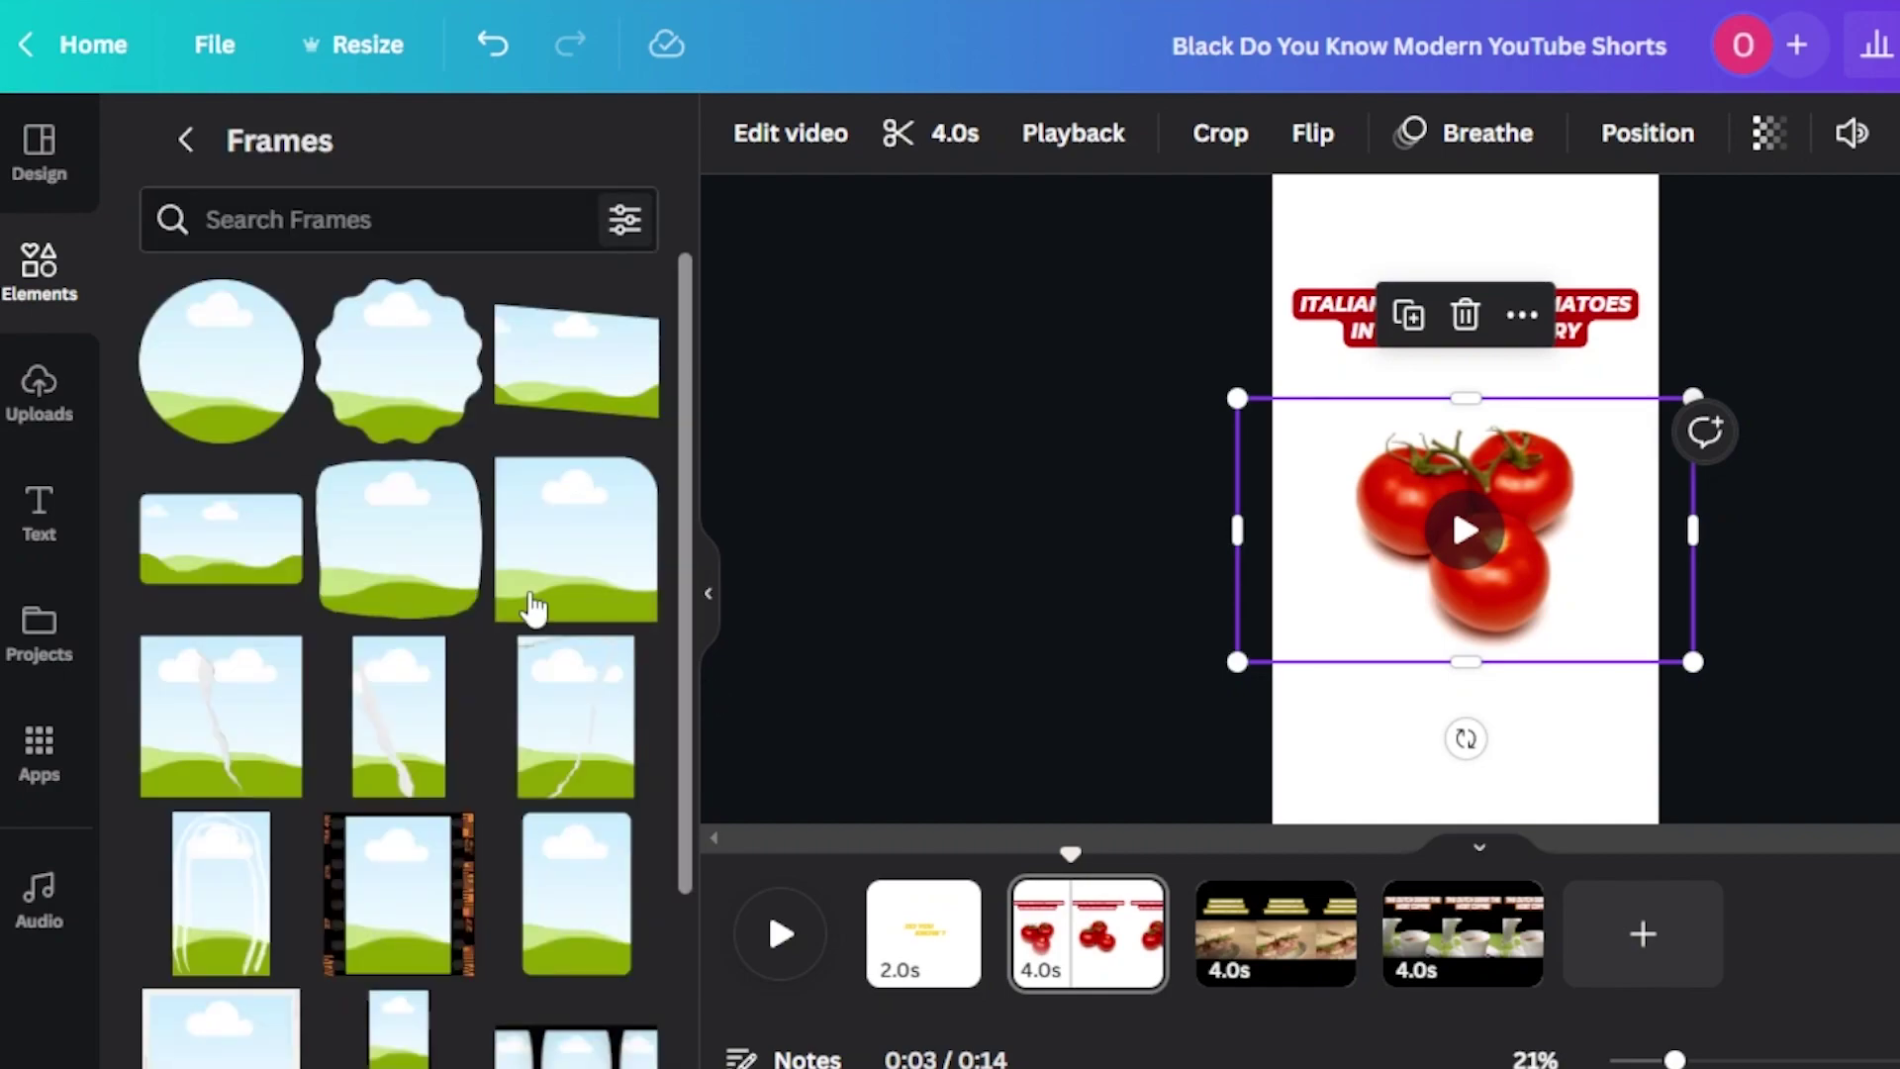
drag(690, 425, 703, 762)
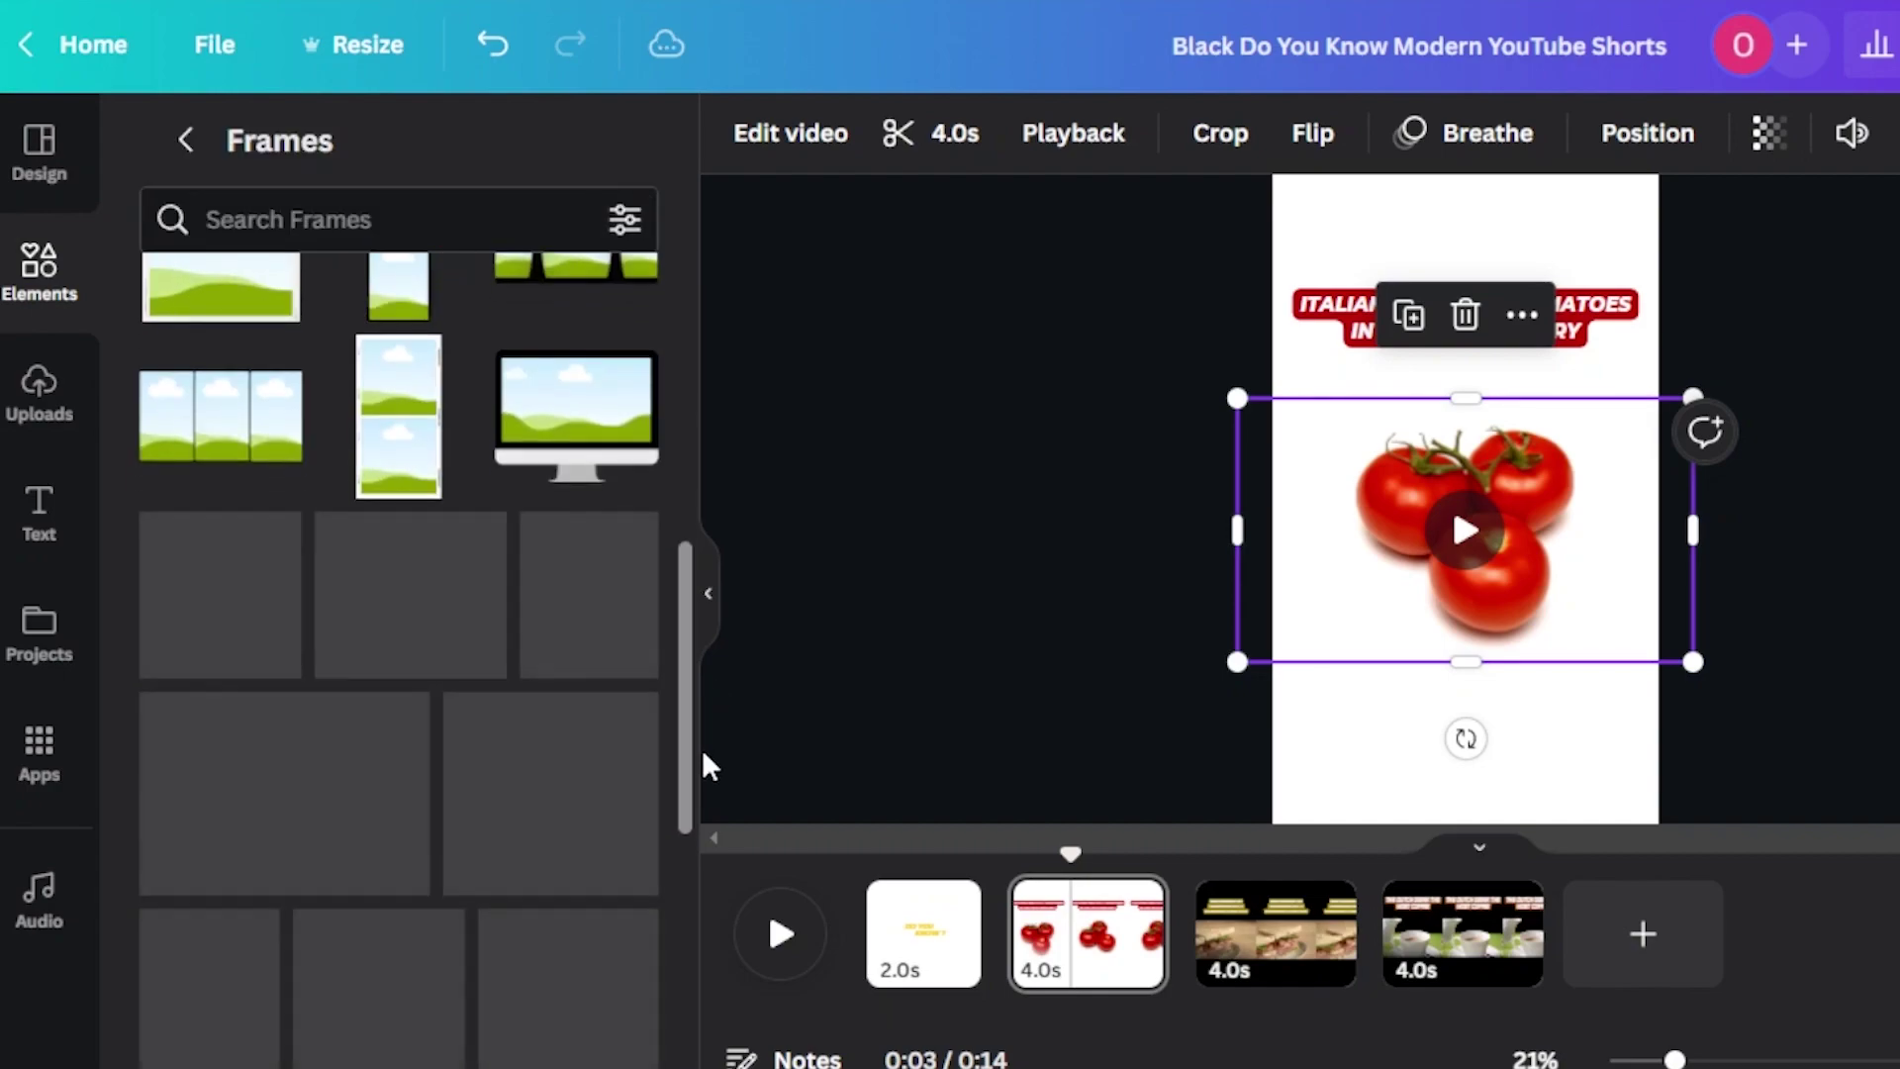
scroll(690, 621, down, 5)
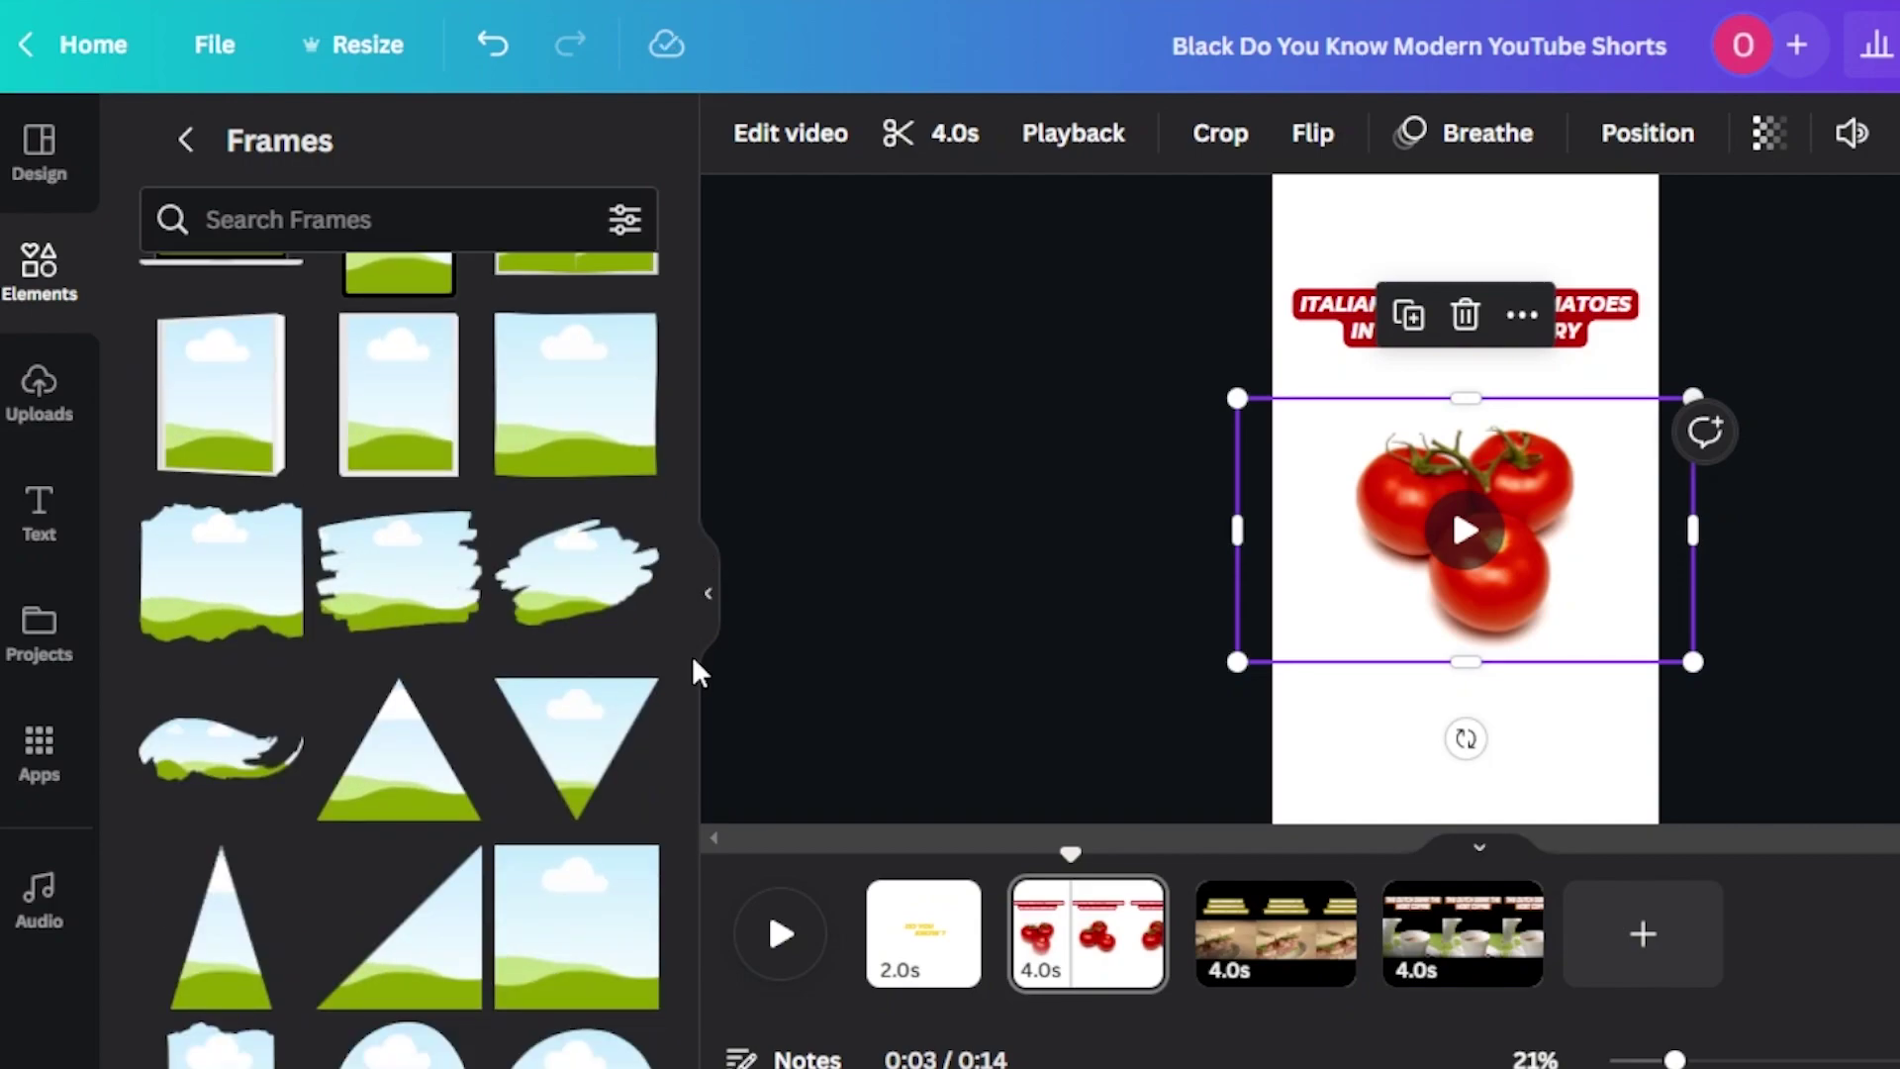
scroll(347, 543, down, 4)
drag(397, 526, 1455, 572)
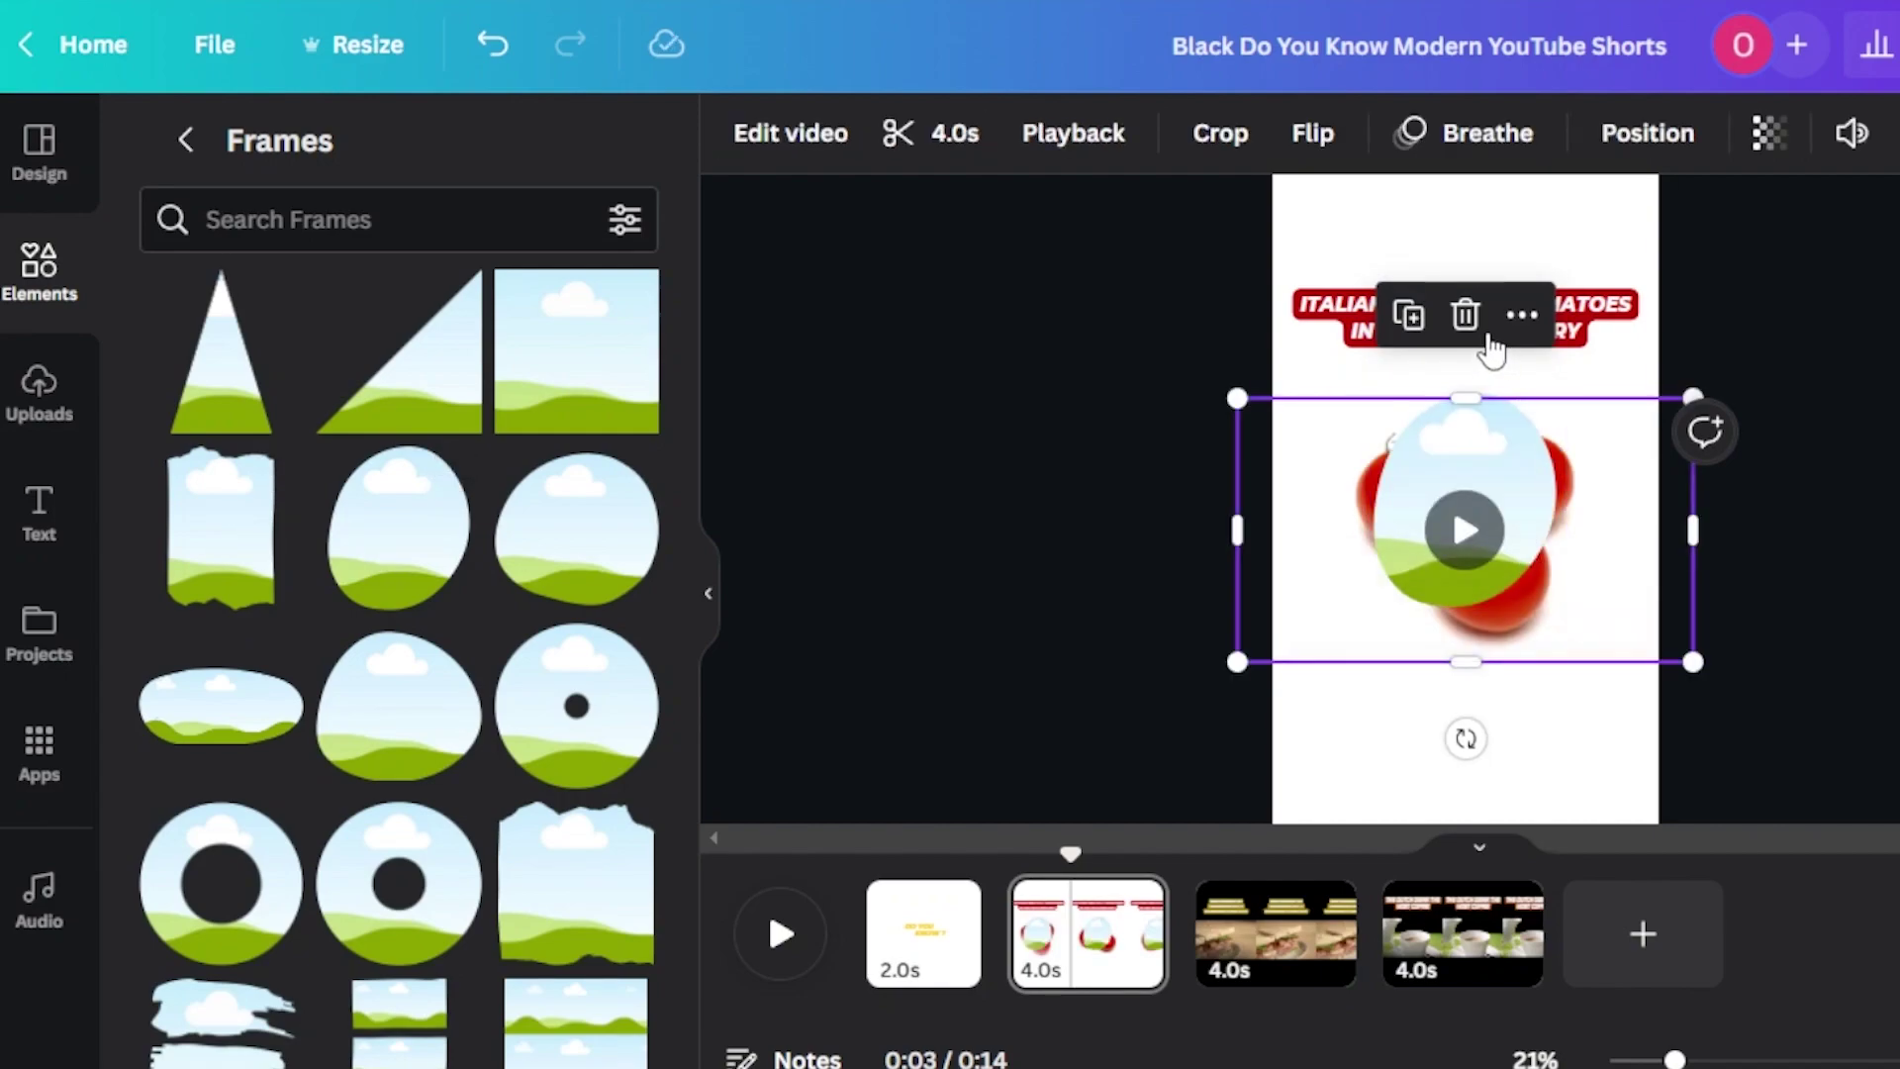
Delete the tomato video and enlarge the egg-shaped frame to nearly the page width, just below the raised caption
click(1465, 313)
click(1476, 537)
drag(1568, 614, 1747, 814)
drag(1555, 674, 1475, 666)
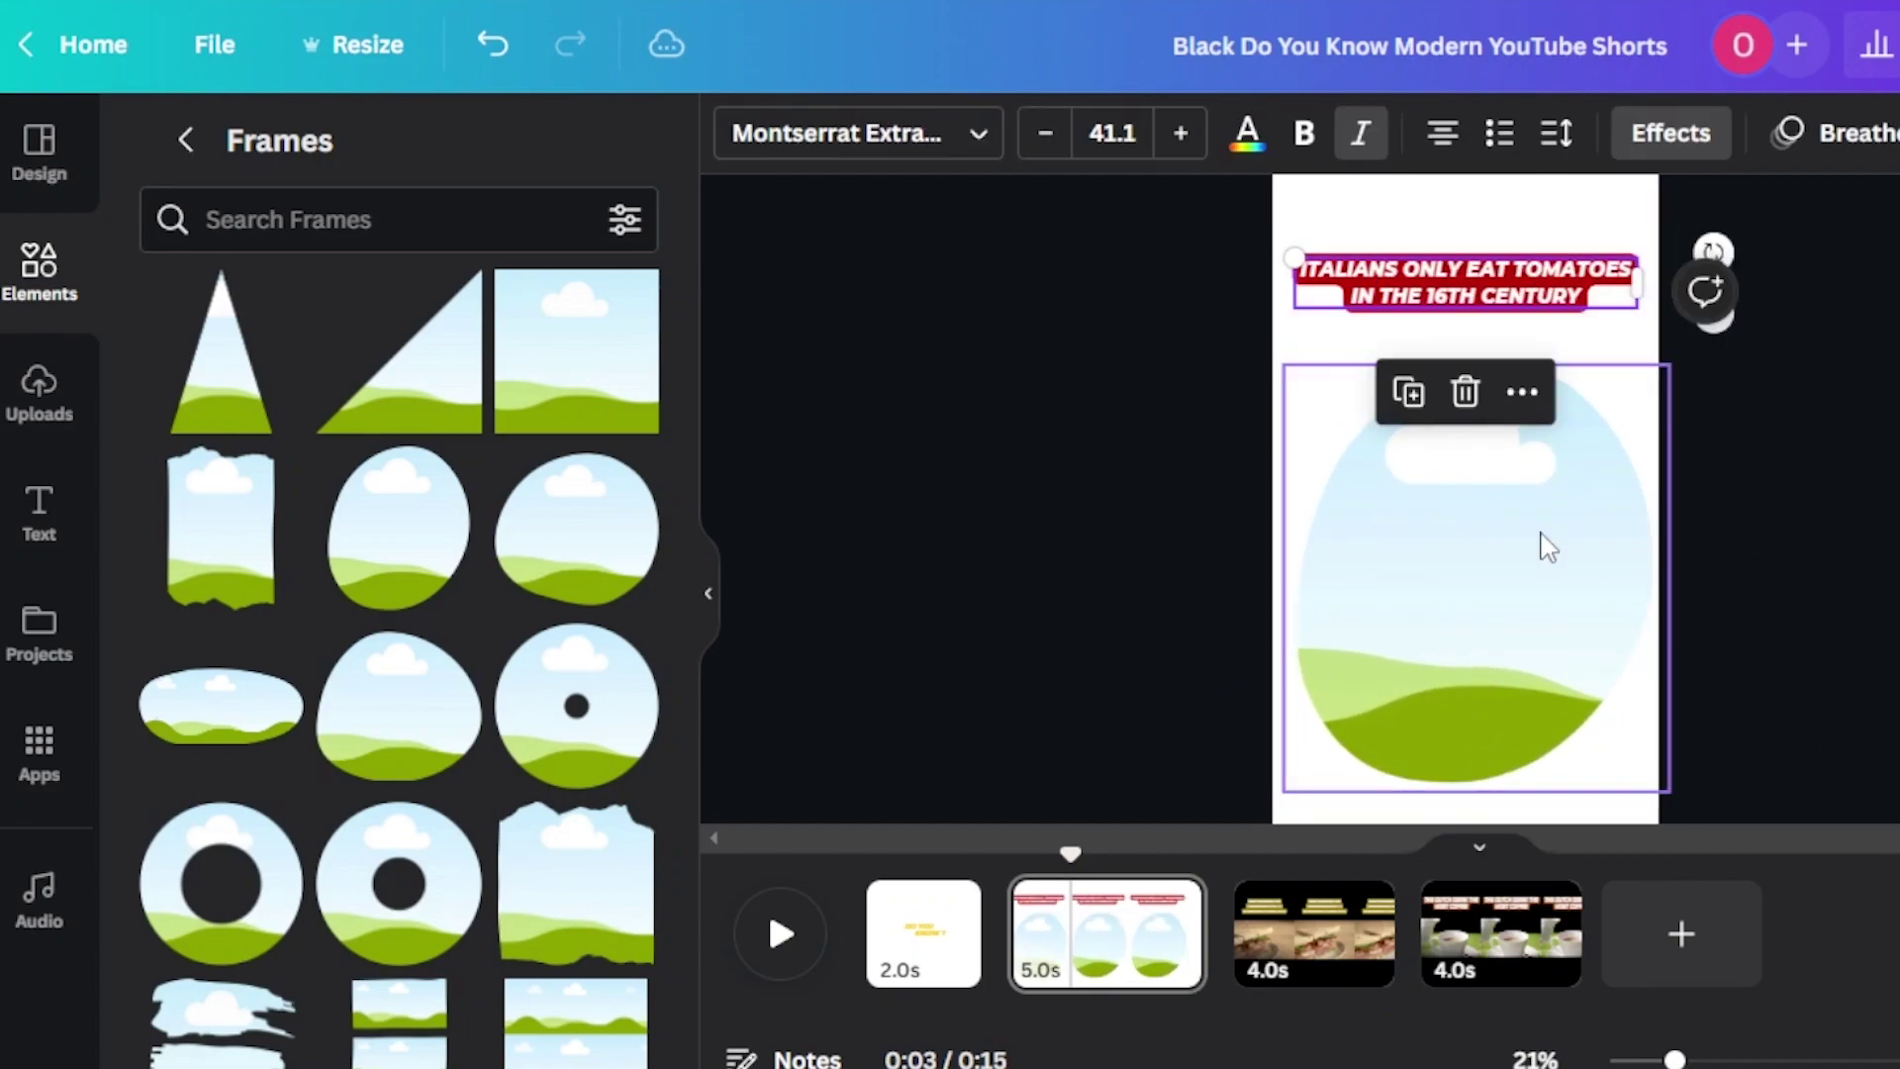
drag(1548, 547, 1540, 517)
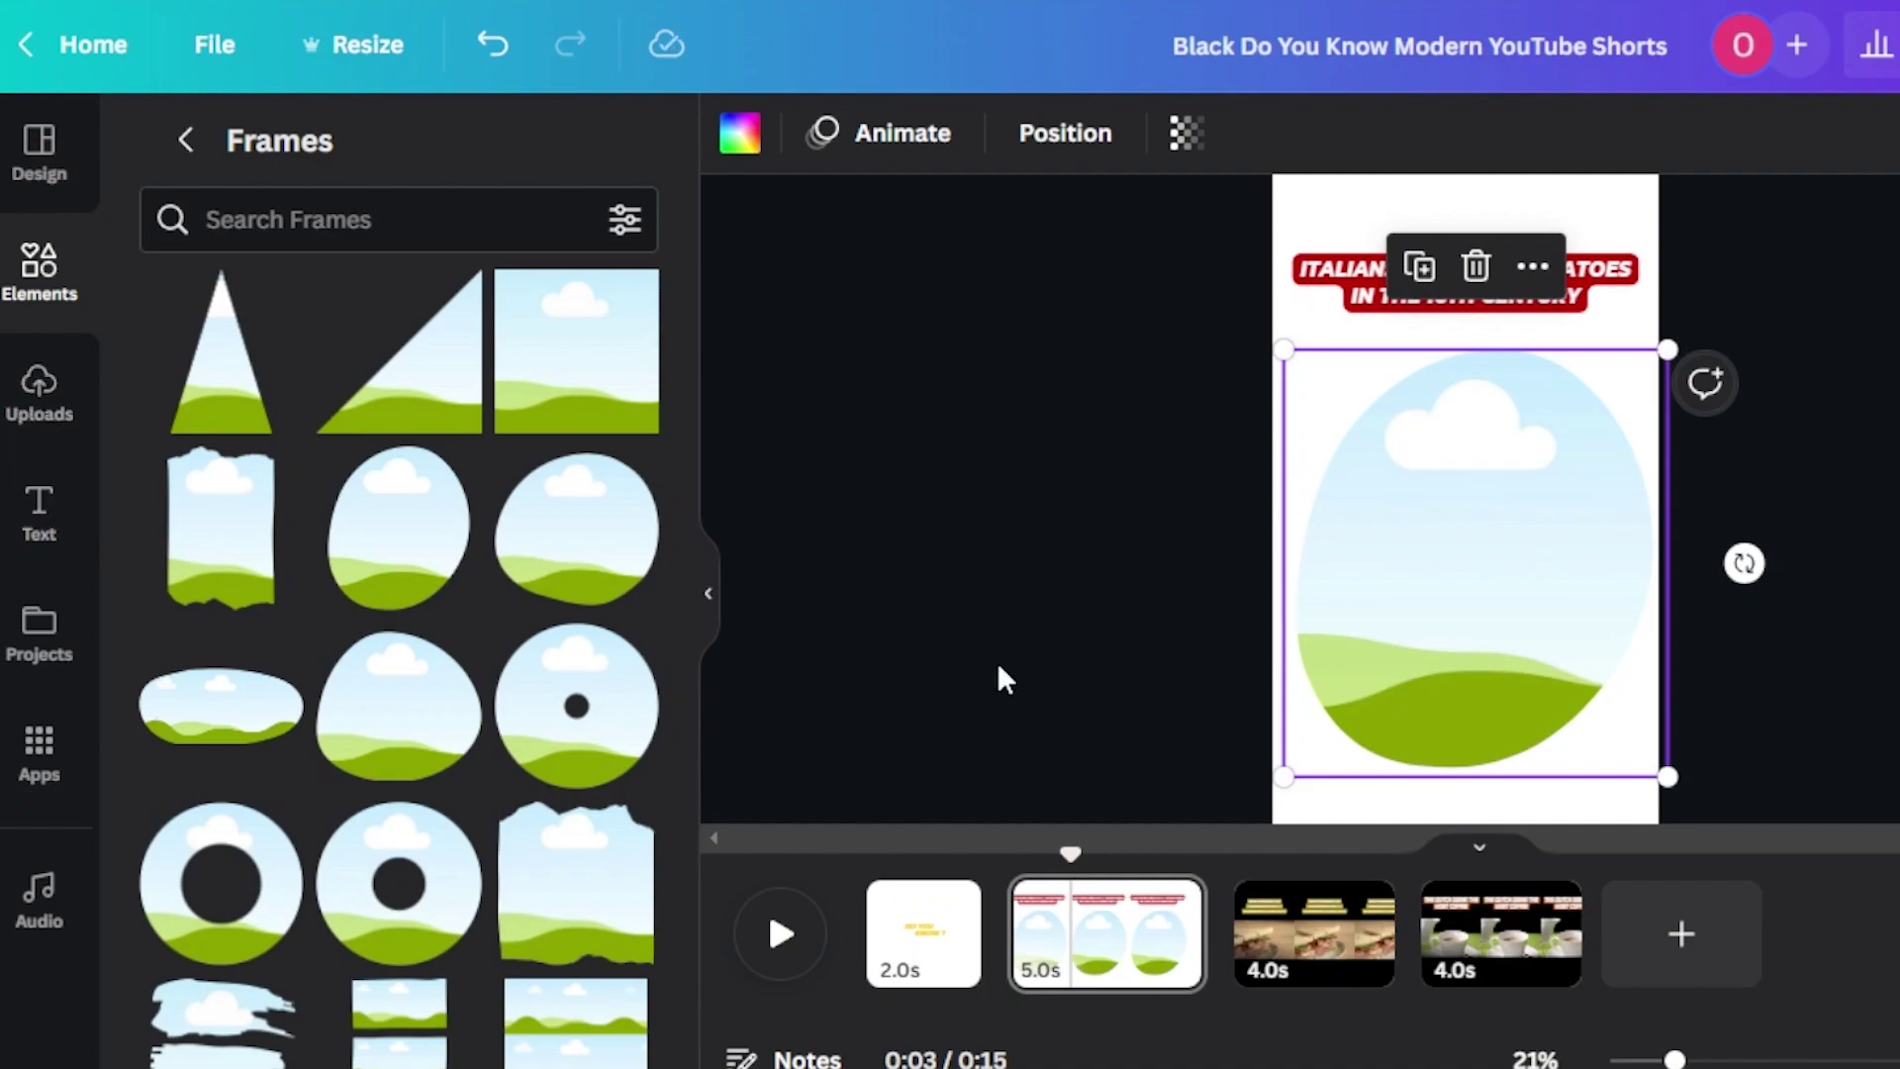
Search the video elements for "bali" and fill the egg-shaped frame with the 6-second lakeside temple clip
click(185, 140)
drag(212, 479, 1663, 622)
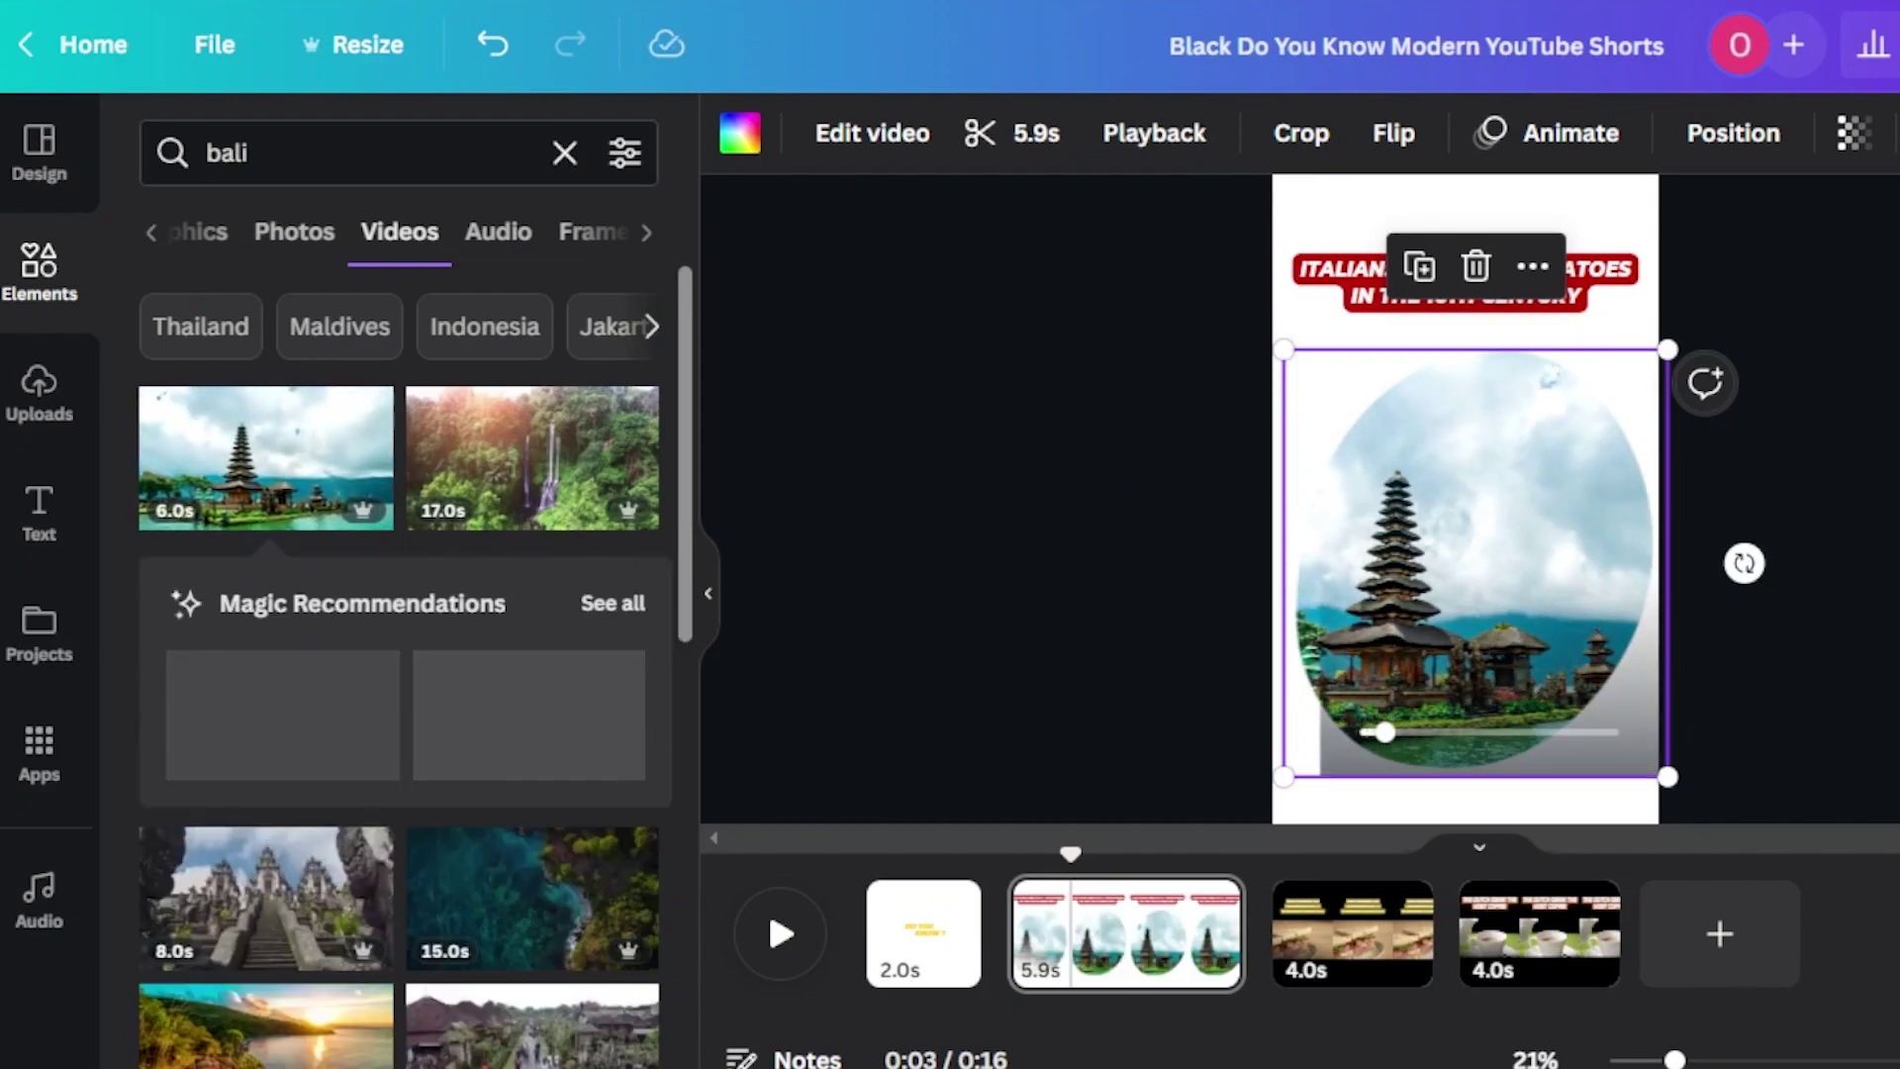
mouse_move(1553, 562)
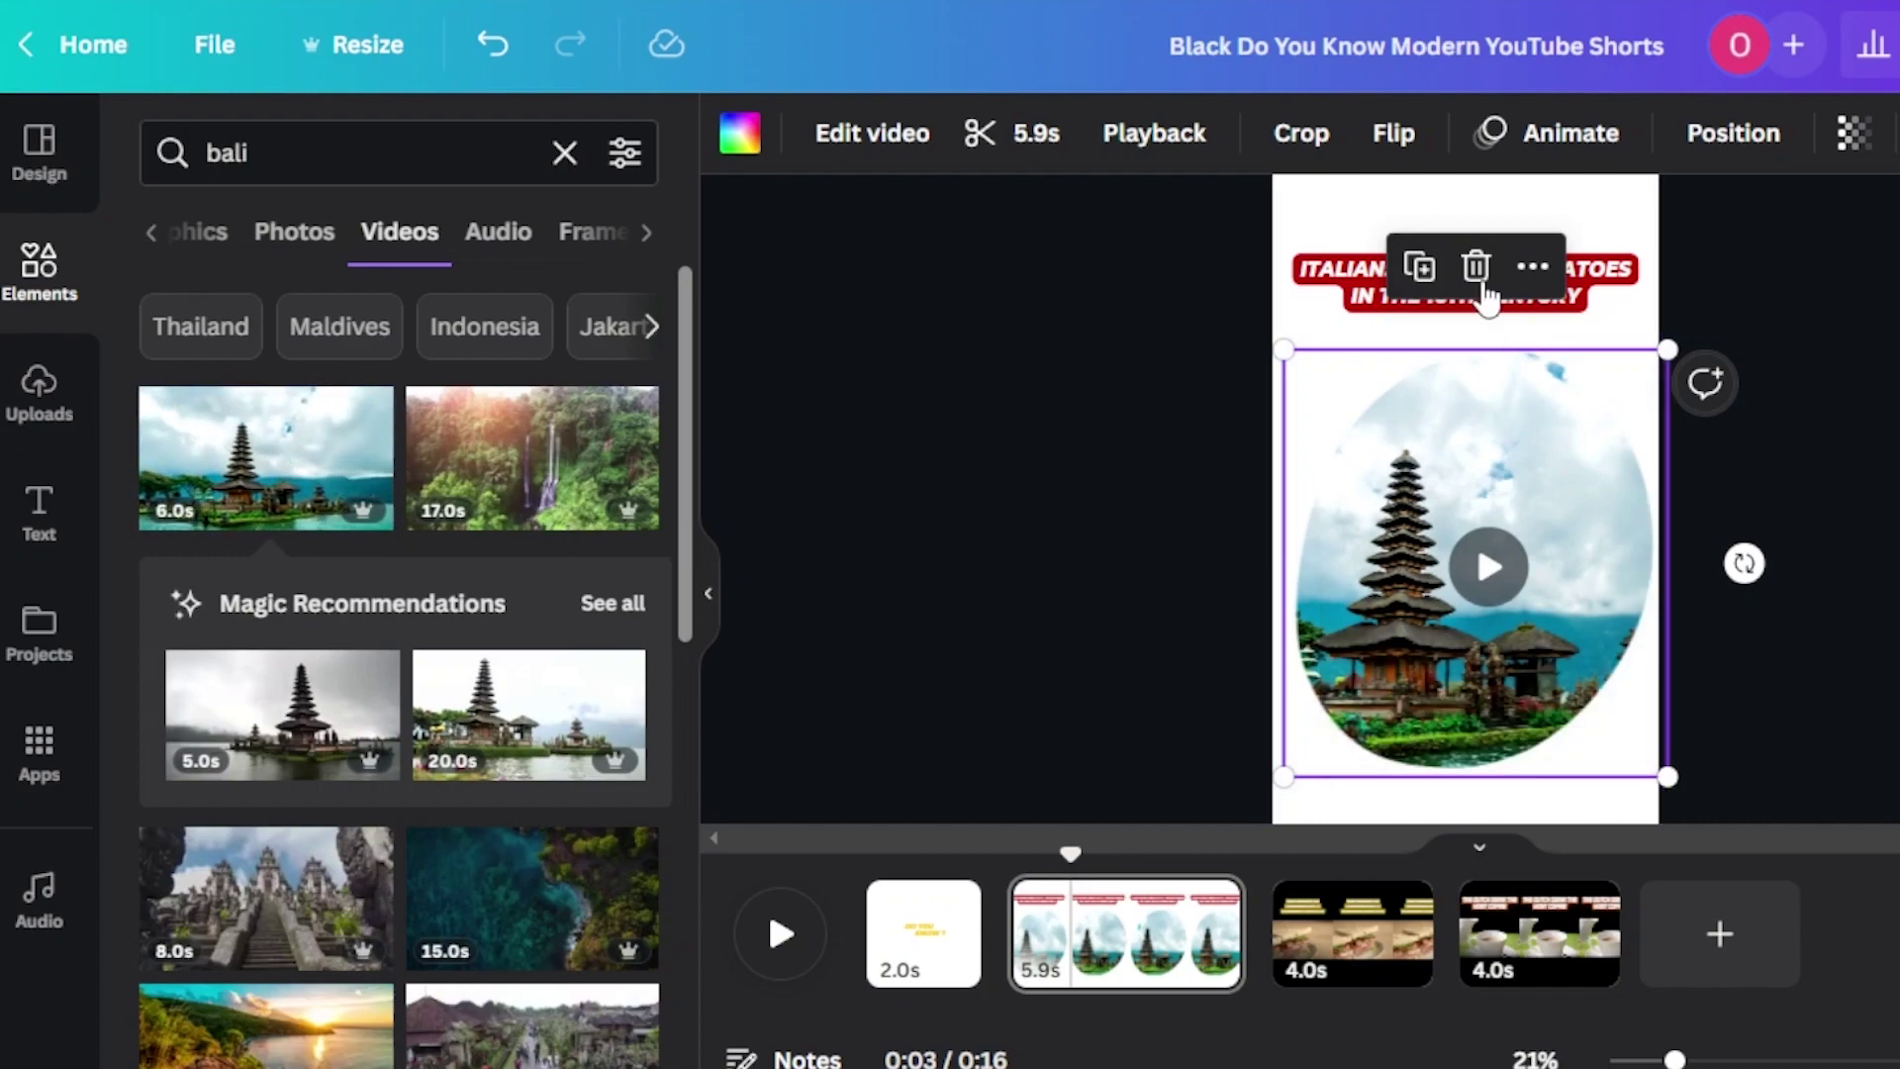
Detach the temple video from its frame and delete both the empty frame and the tomato caption
click(1533, 266)
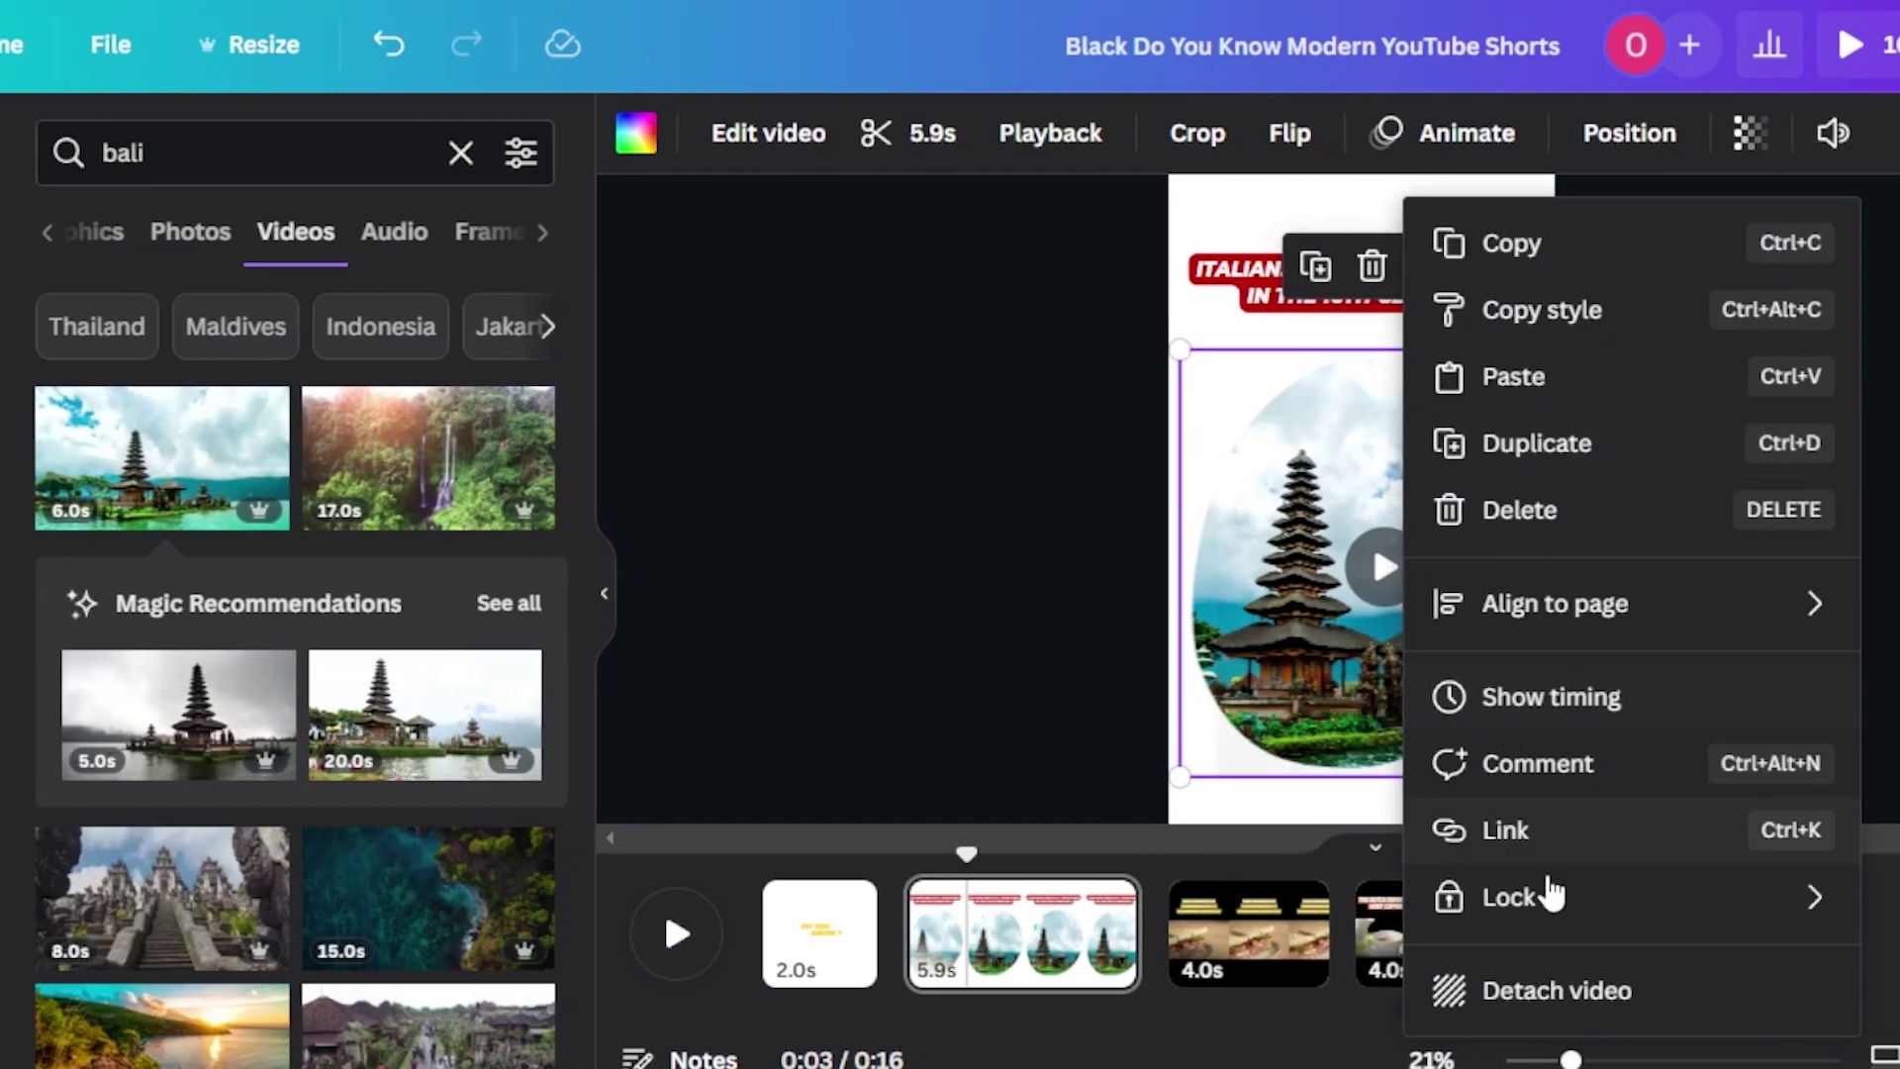
click(1517, 991)
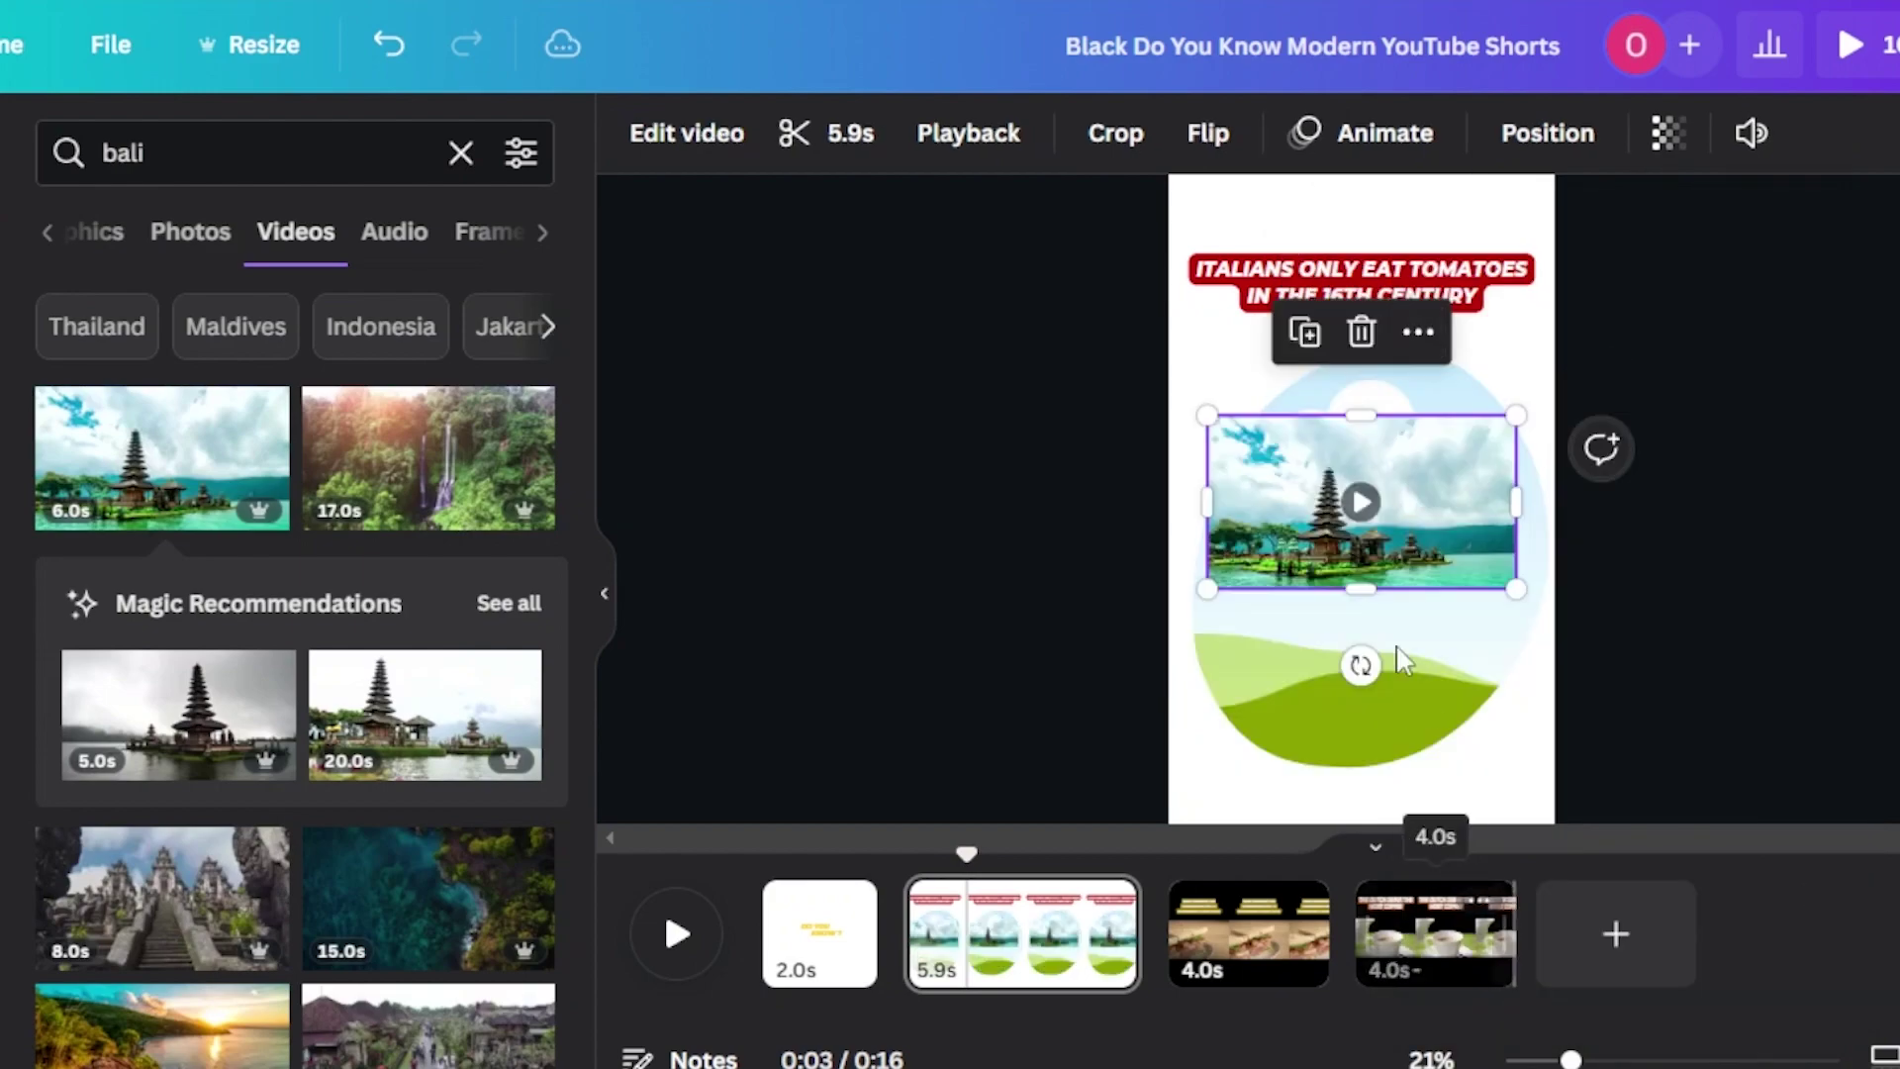
click(1417, 710)
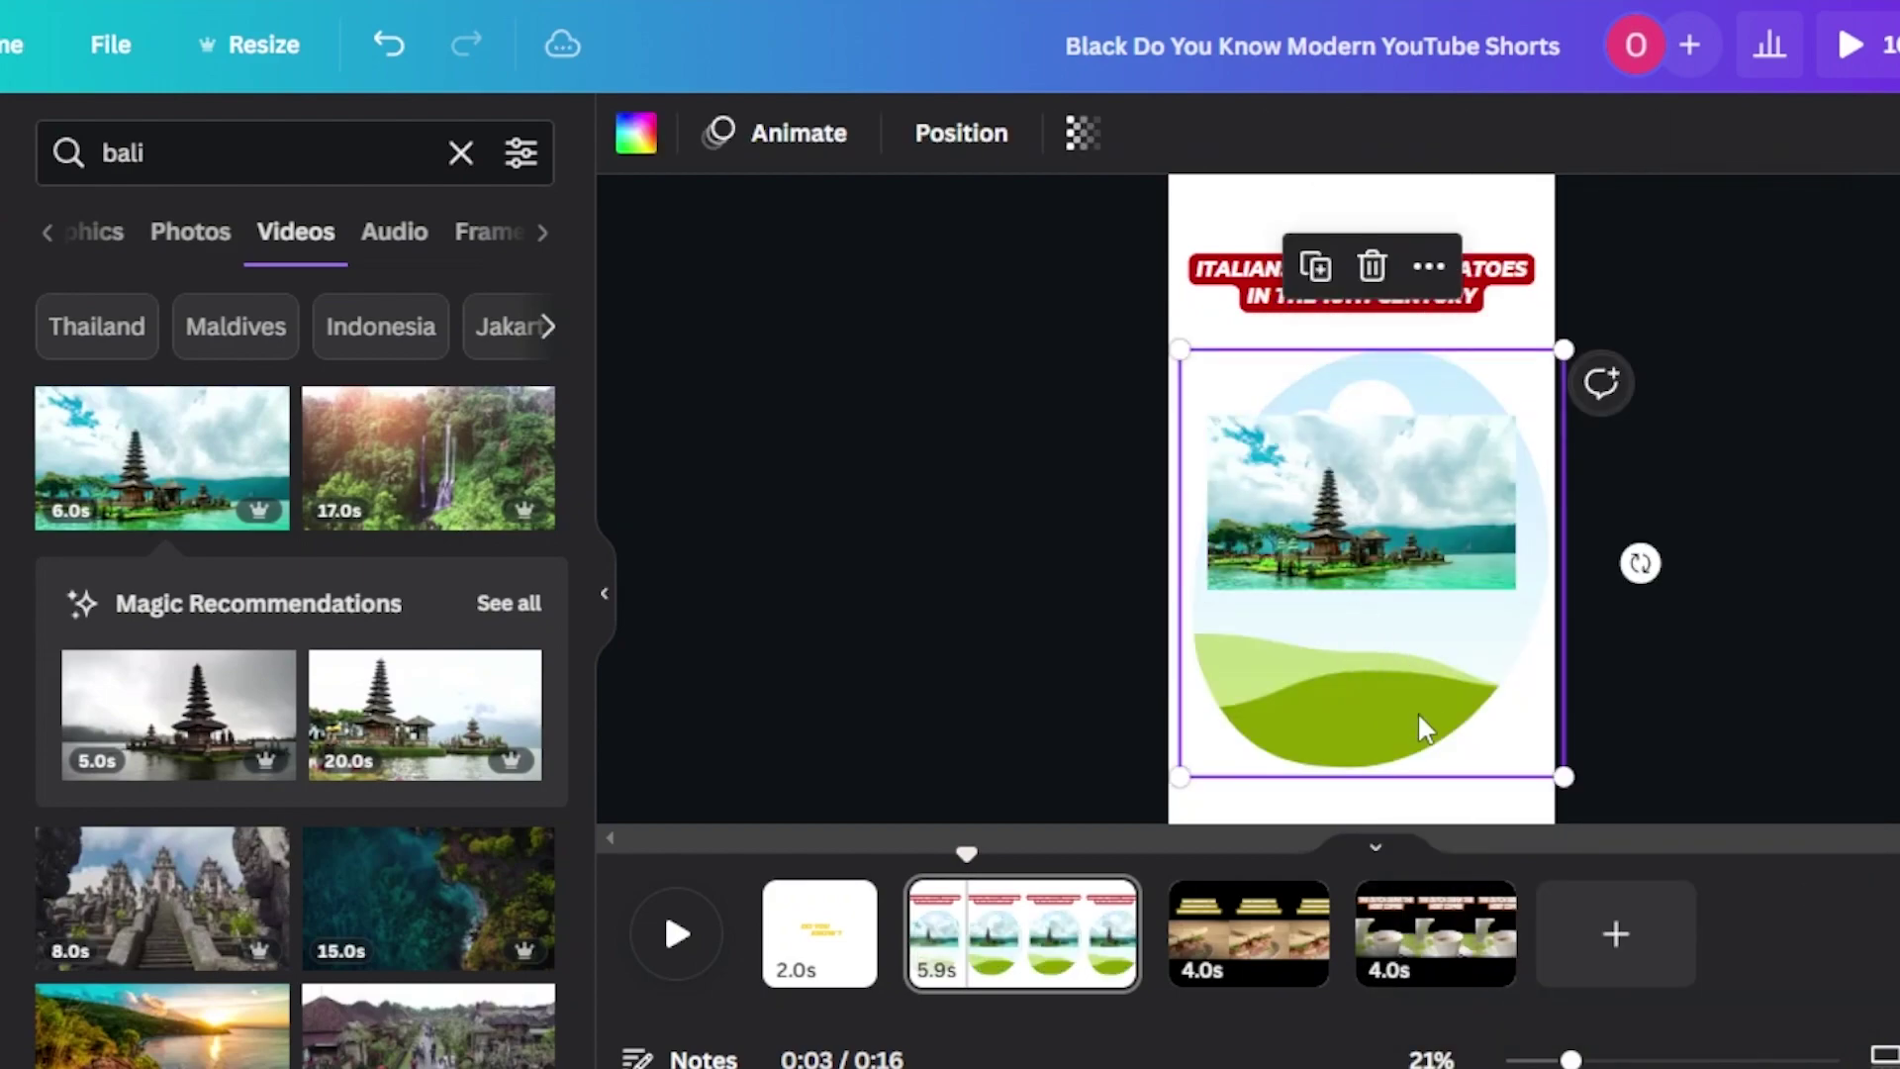
click(1369, 267)
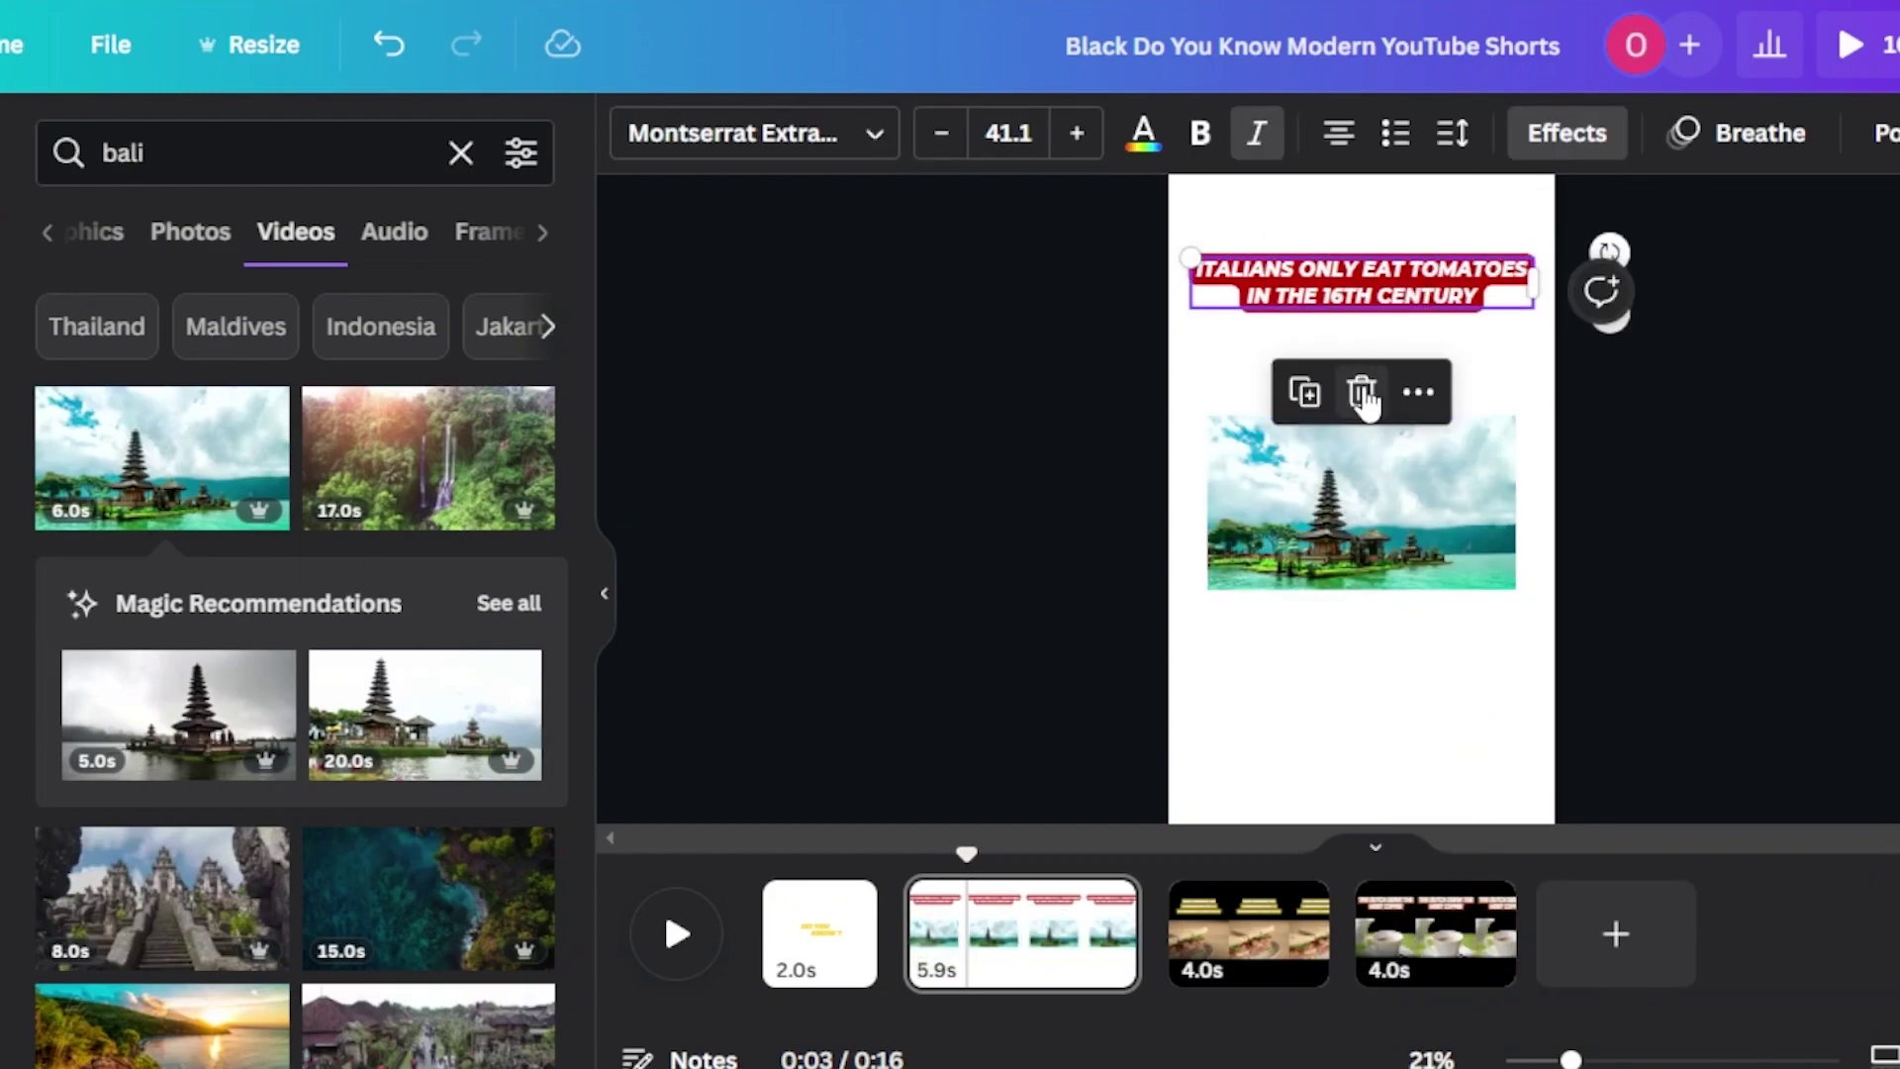
click(1362, 393)
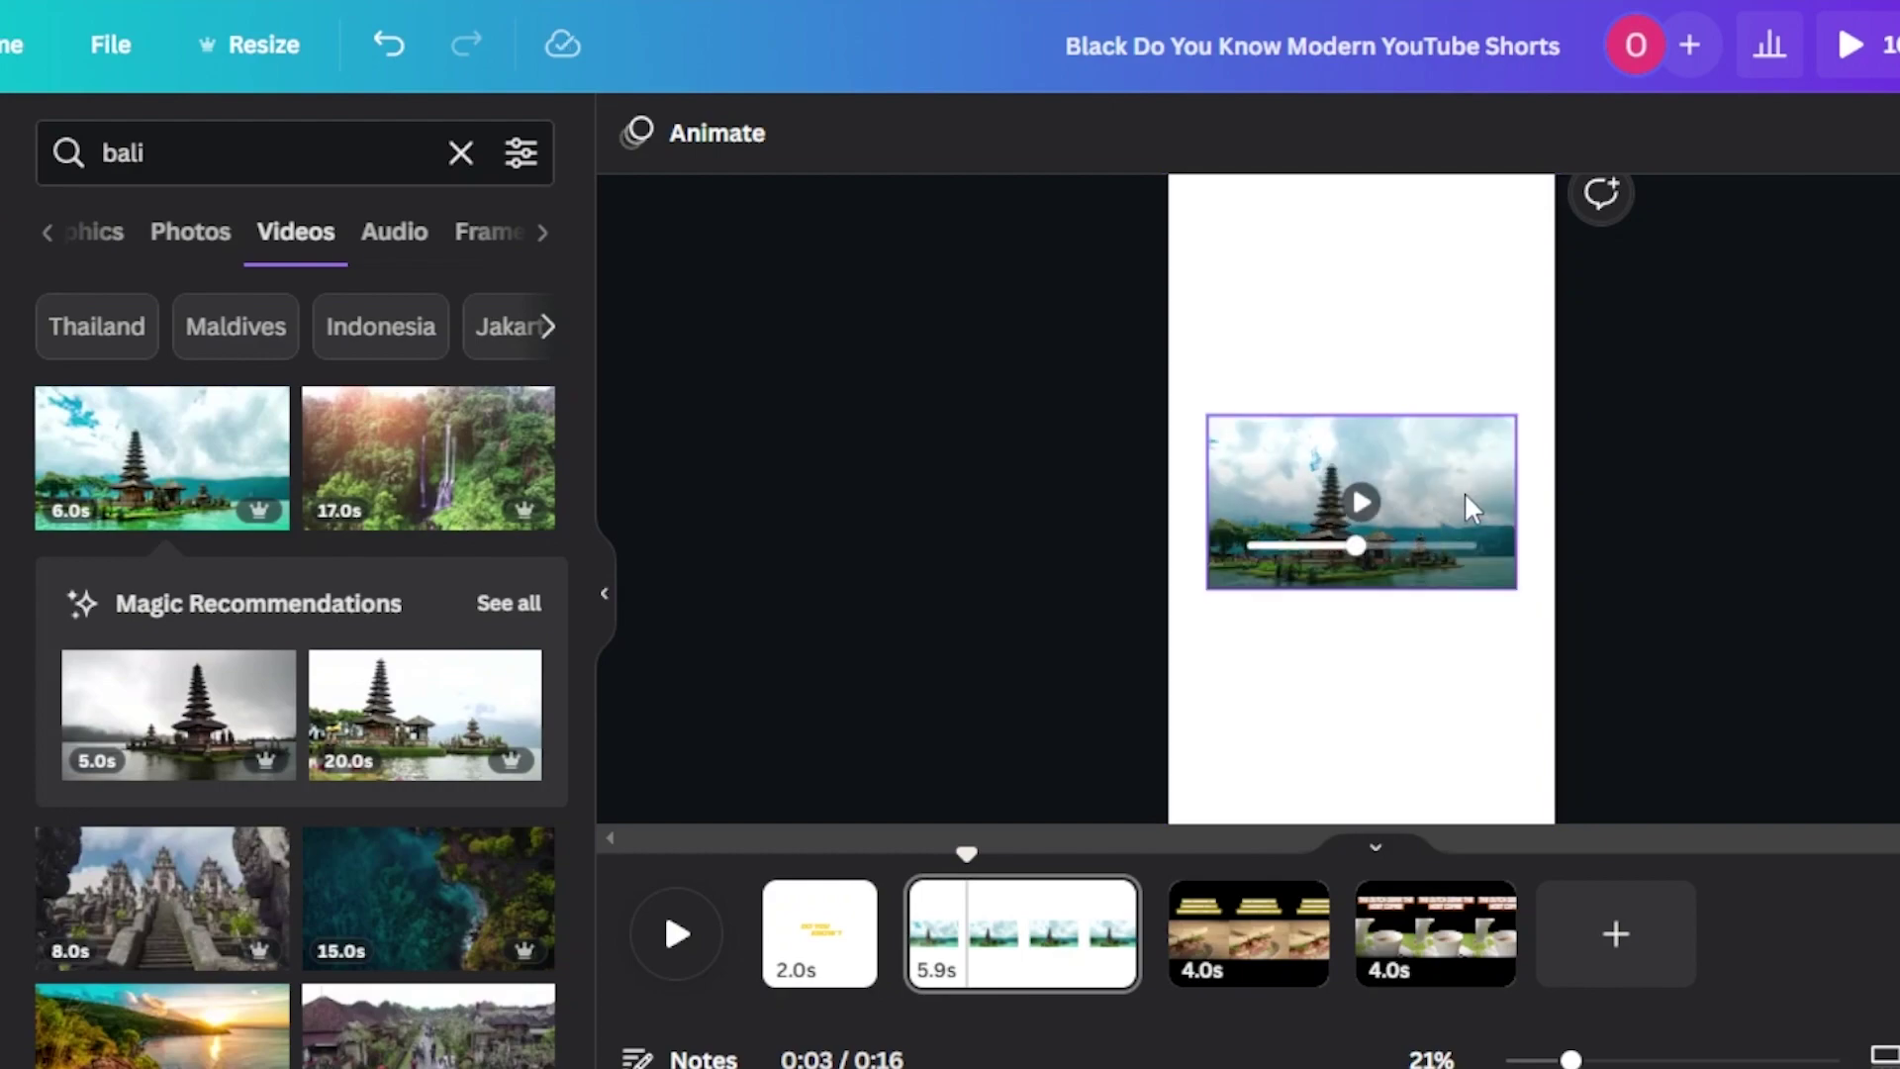
Set the temple video as the second page's background and toggle its playback
right_click(1463, 491)
click(1534, 863)
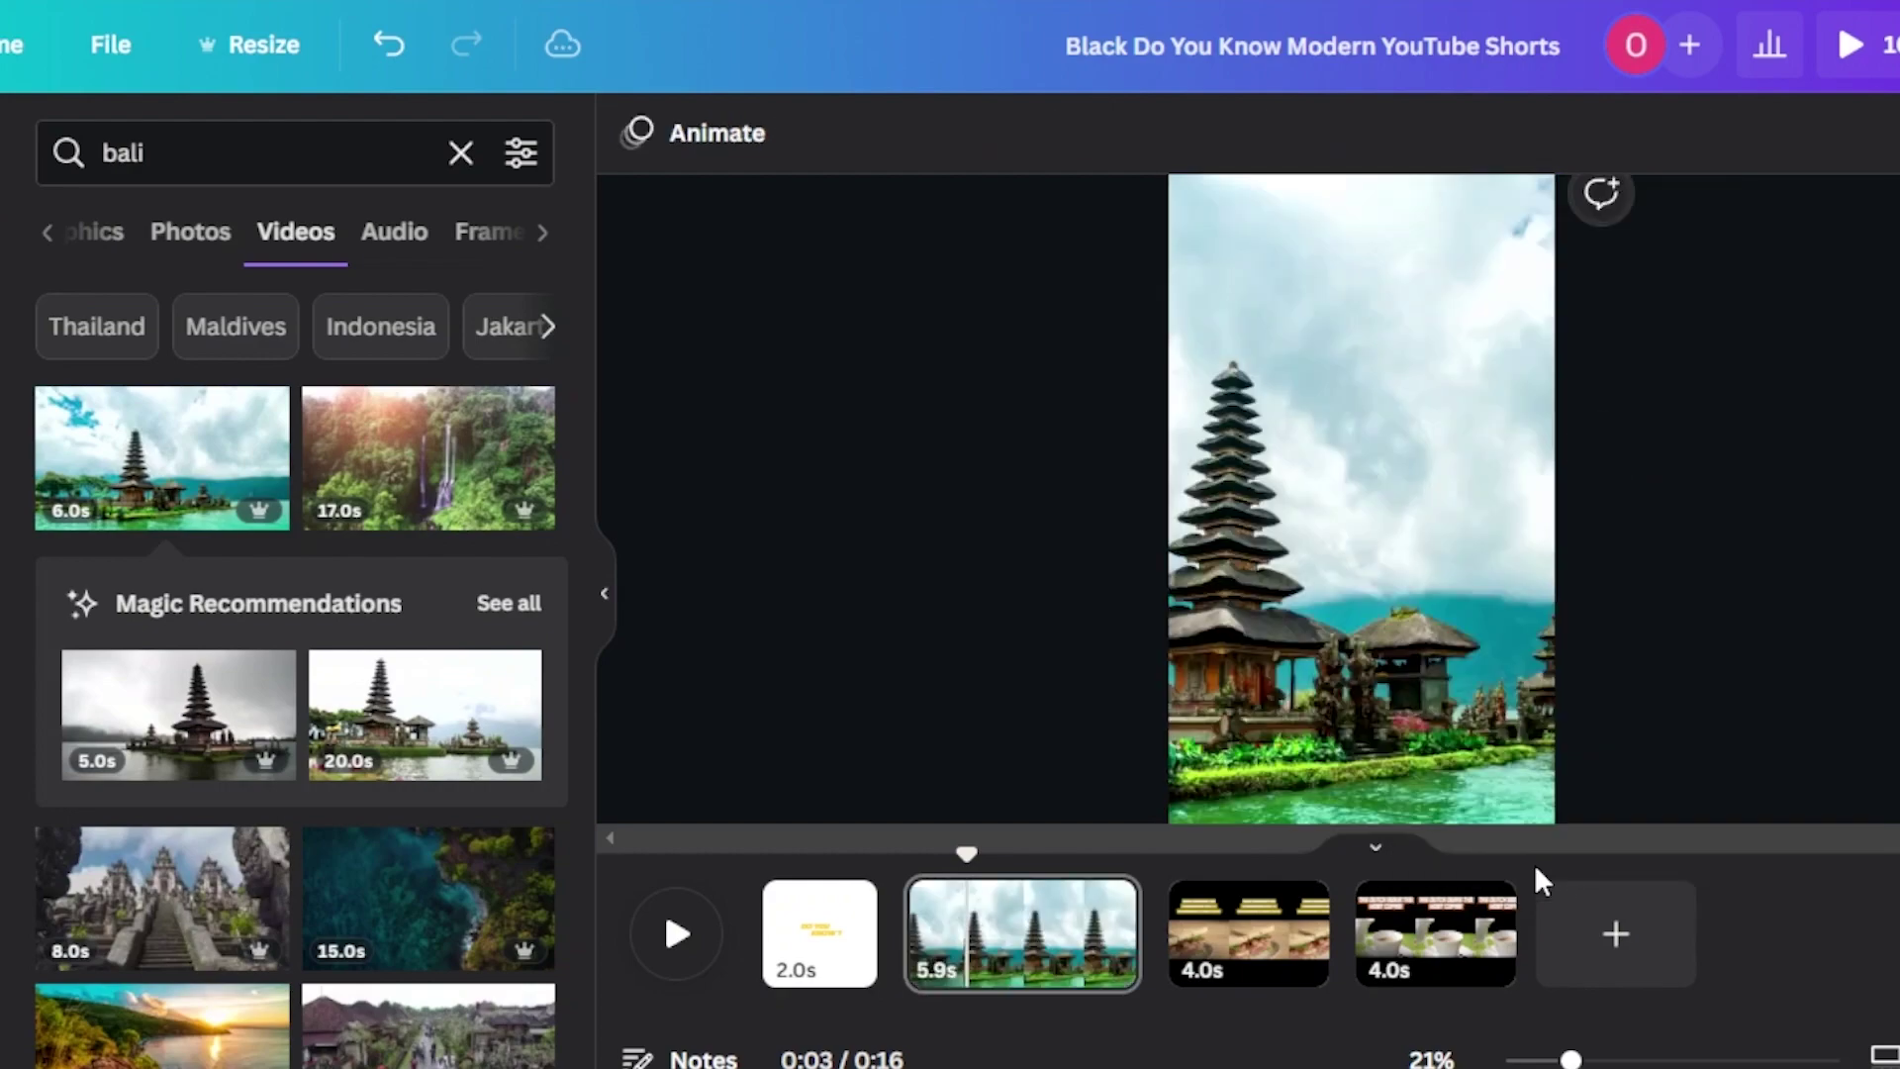
click(1298, 453)
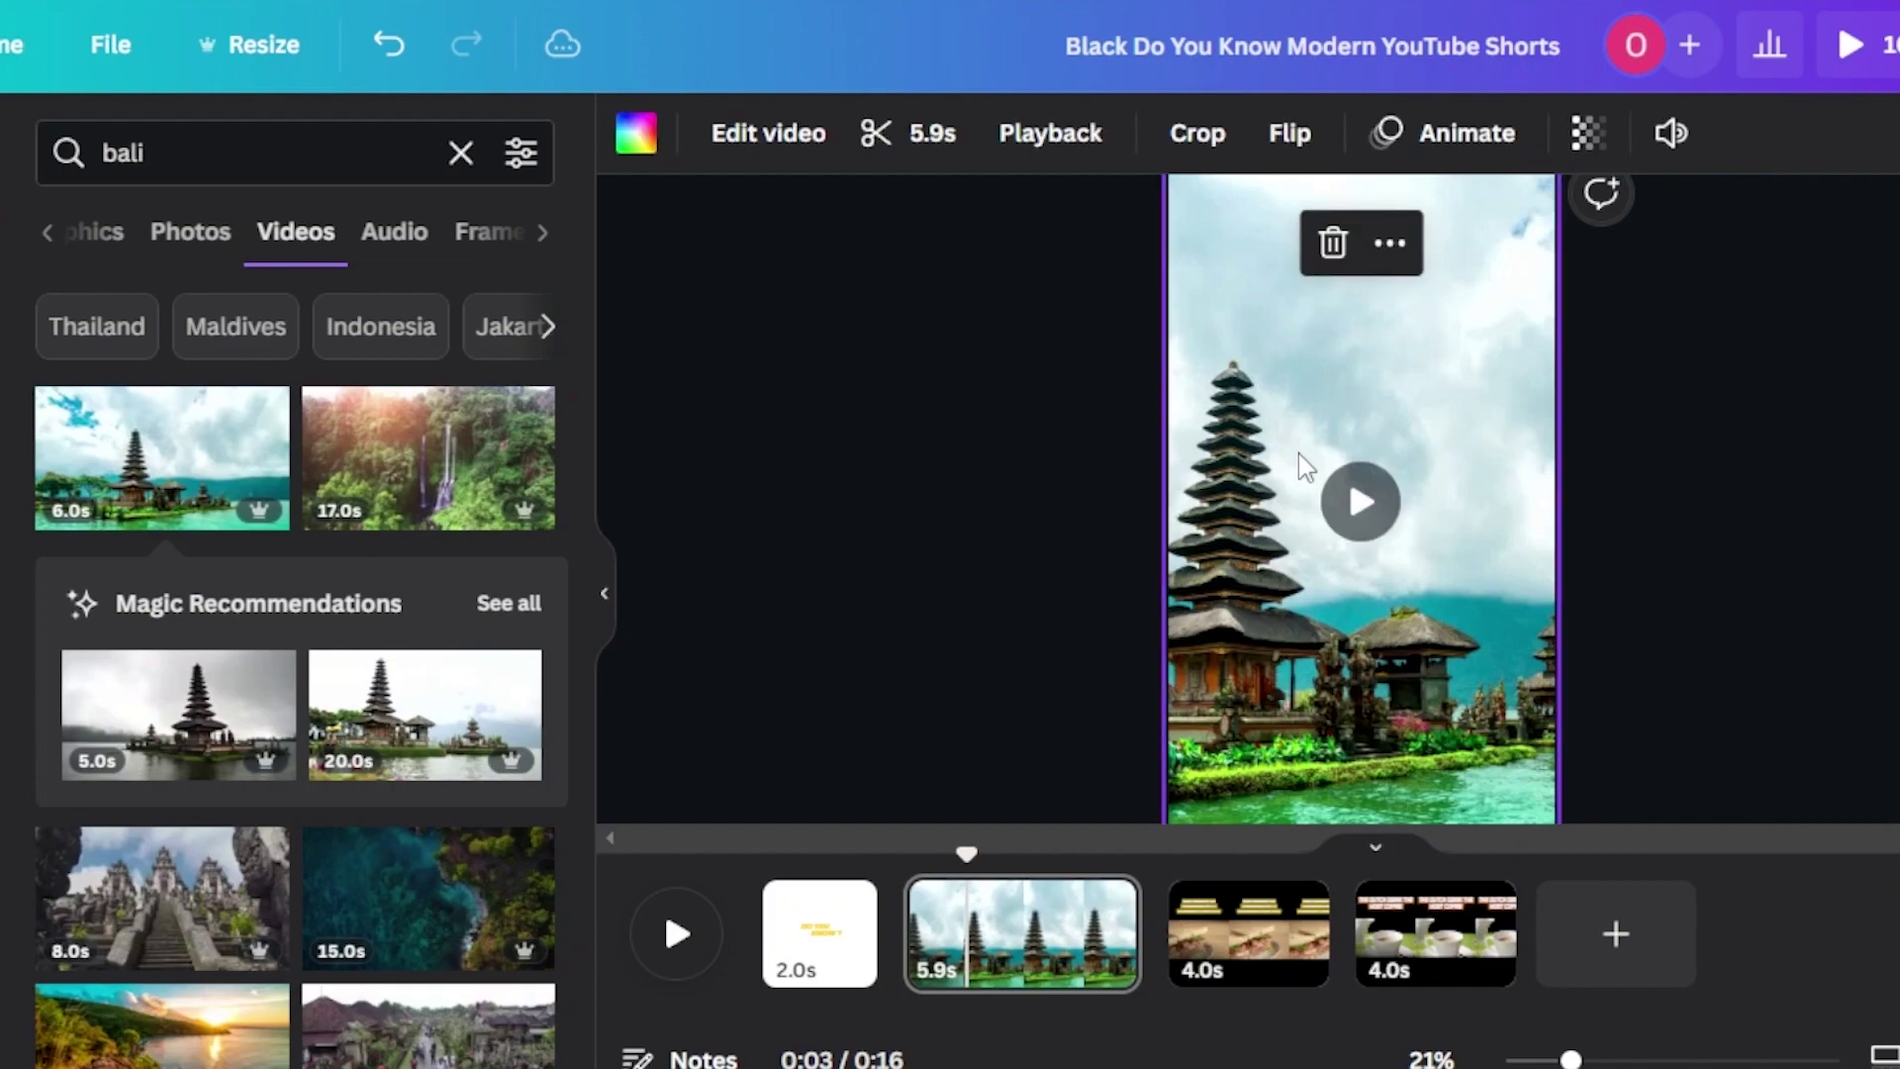
click(1363, 501)
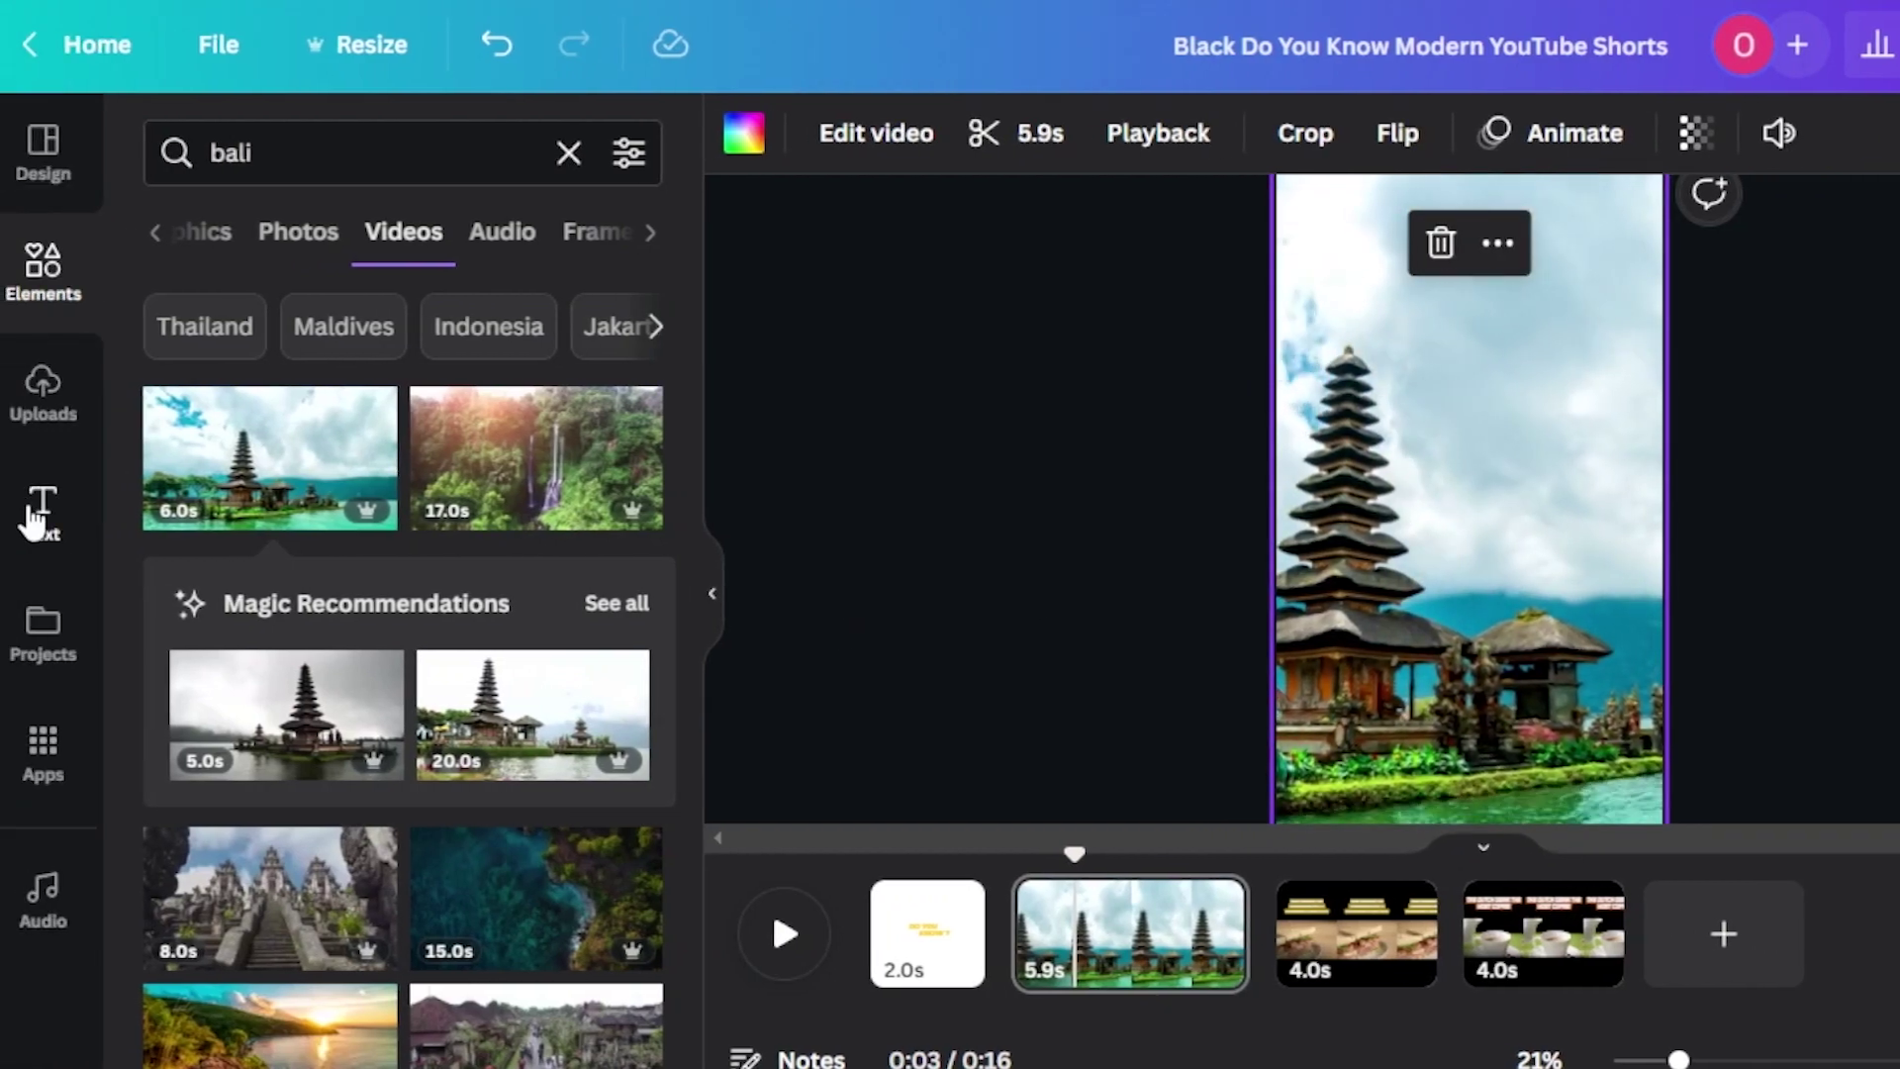
Add a heading reading "NATURE IS THE BEST WAY TO HEAL YOURSELF" over the temple video, in the document's yellow
click(61, 495)
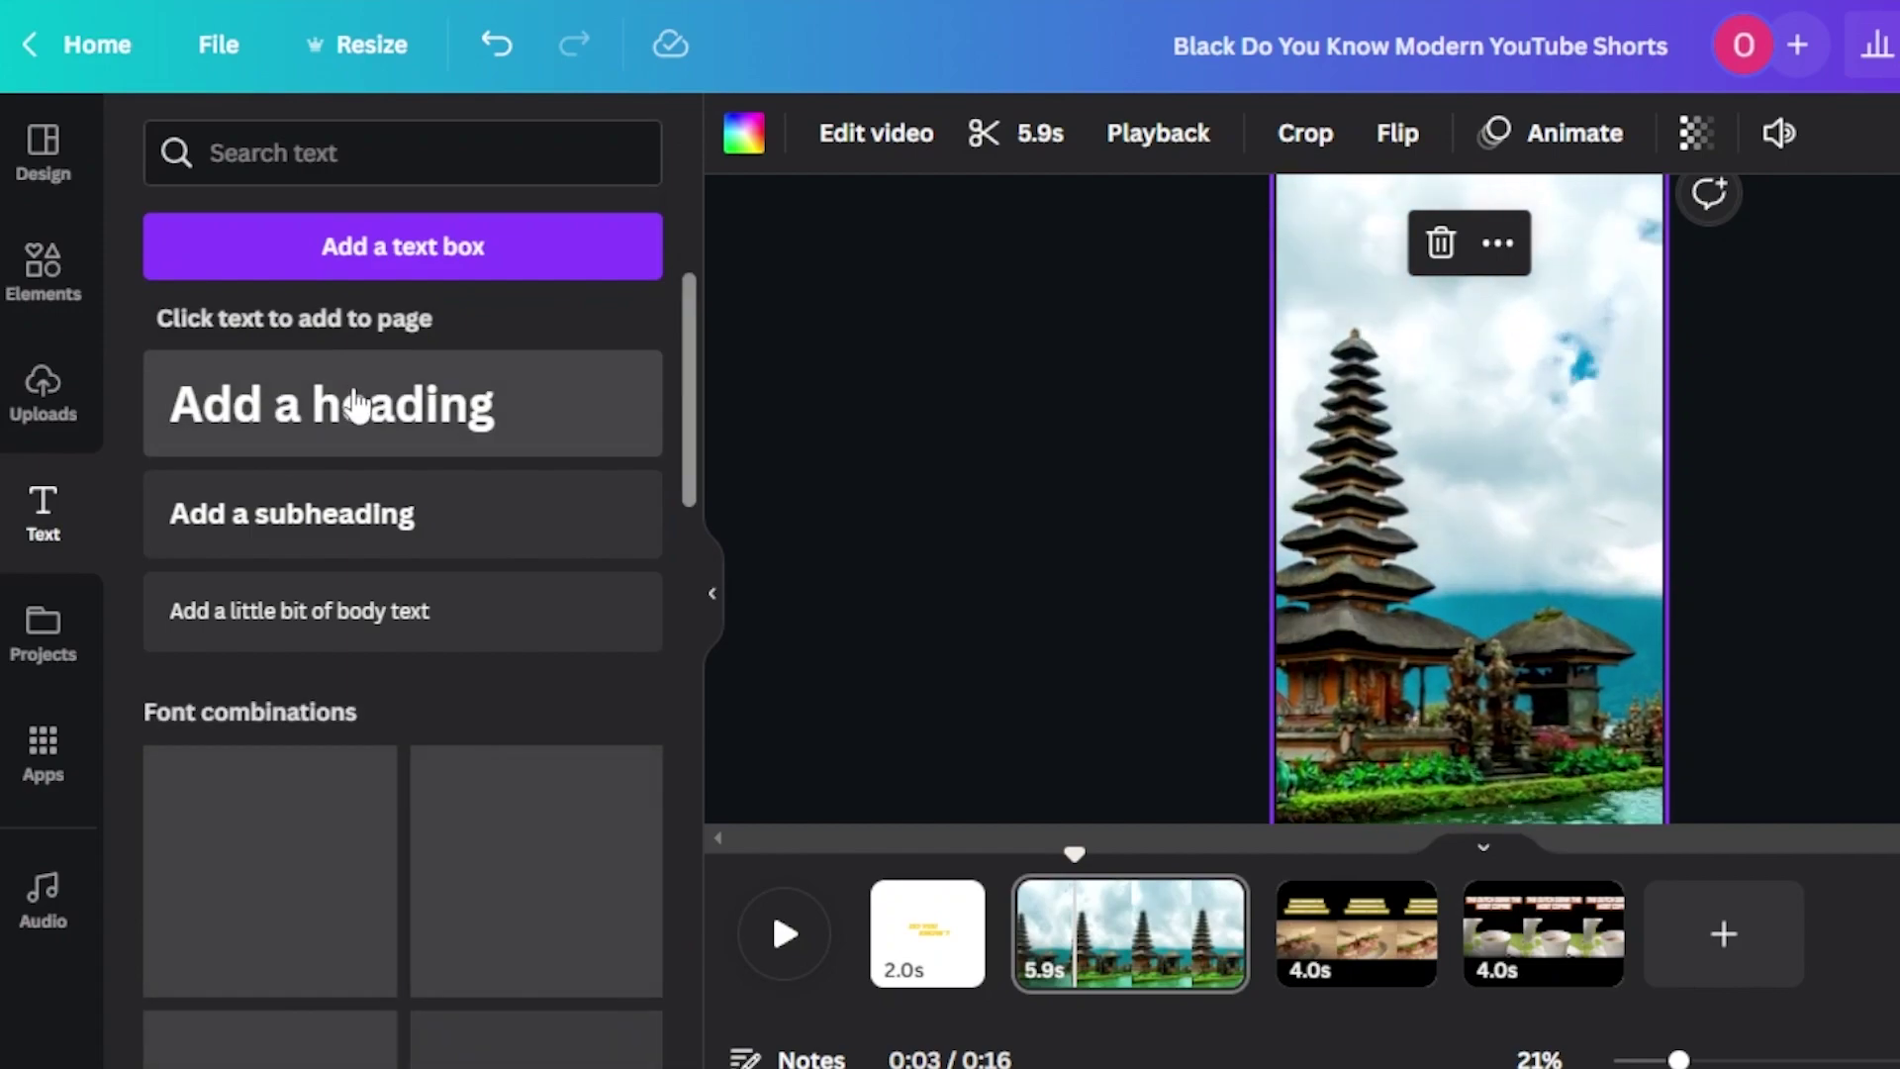
click(358, 406)
drag(1618, 510, 1766, 504)
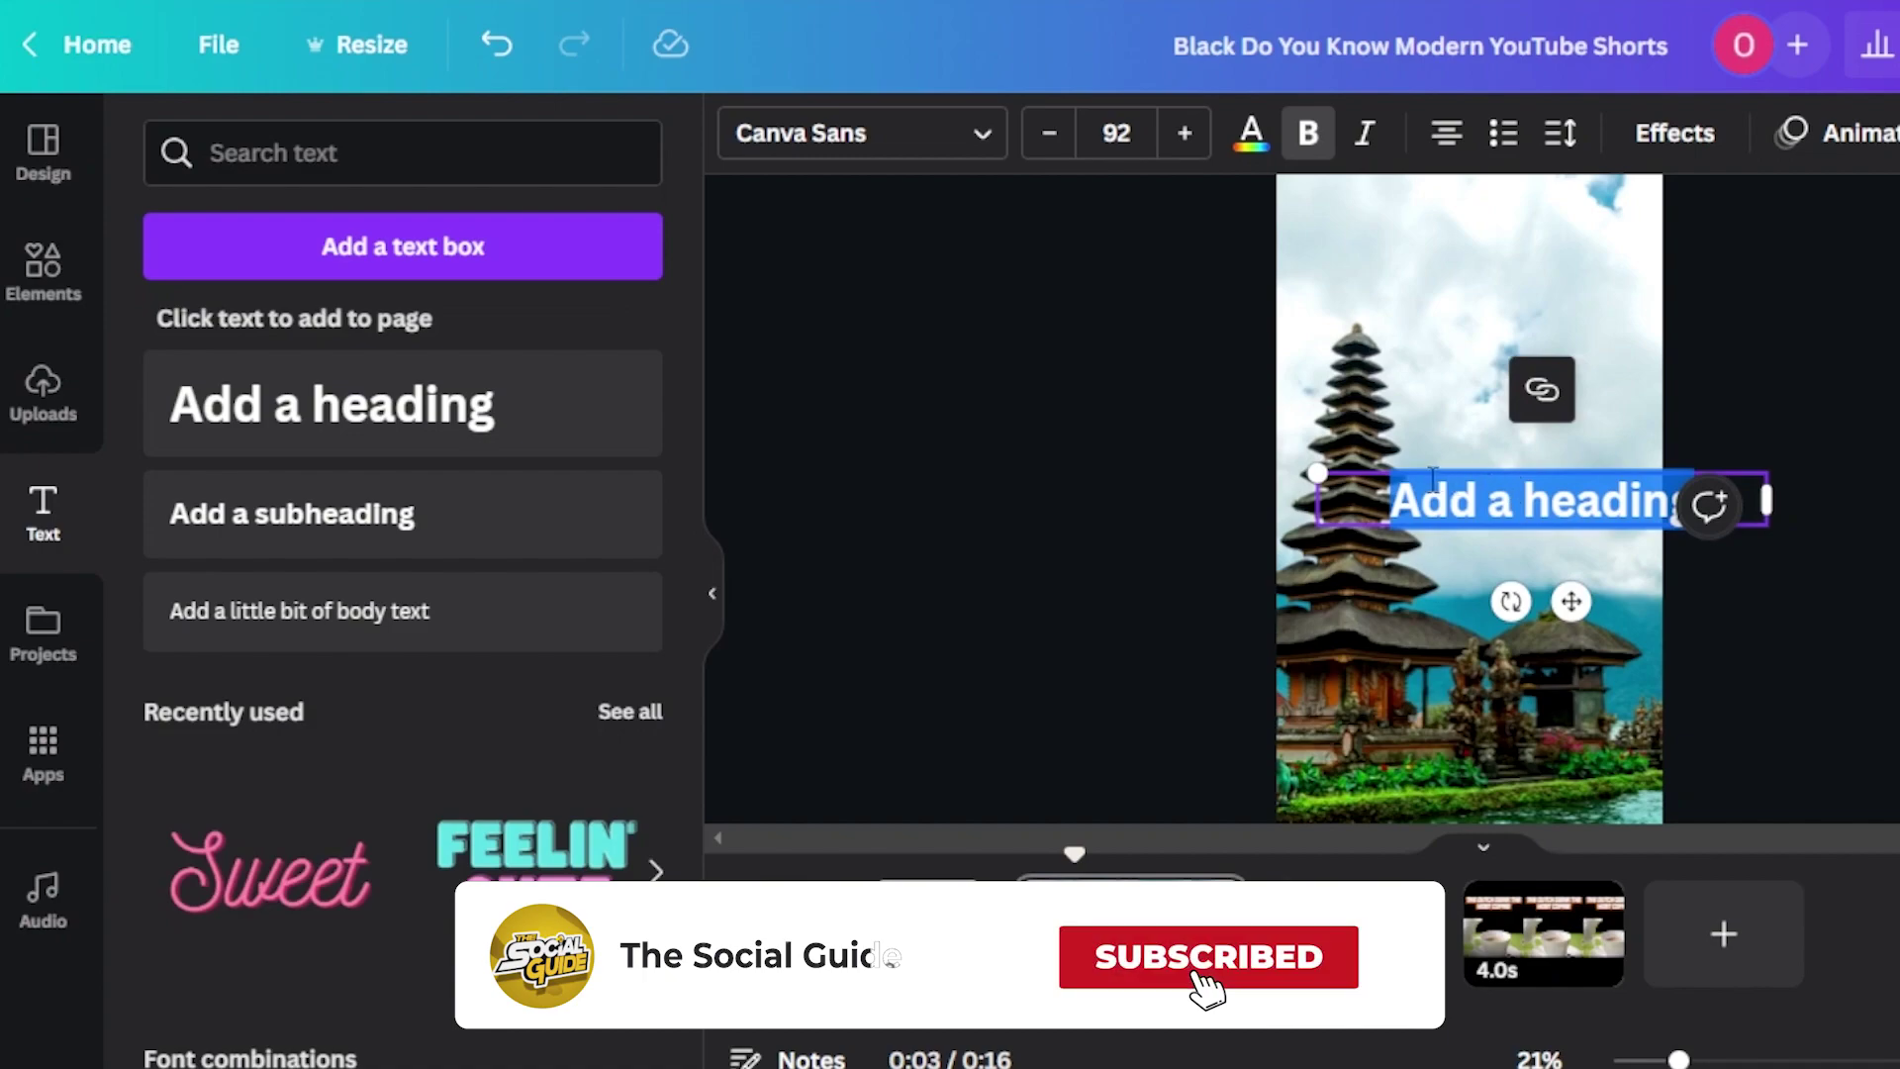
drag(1378, 466, 1319, 346)
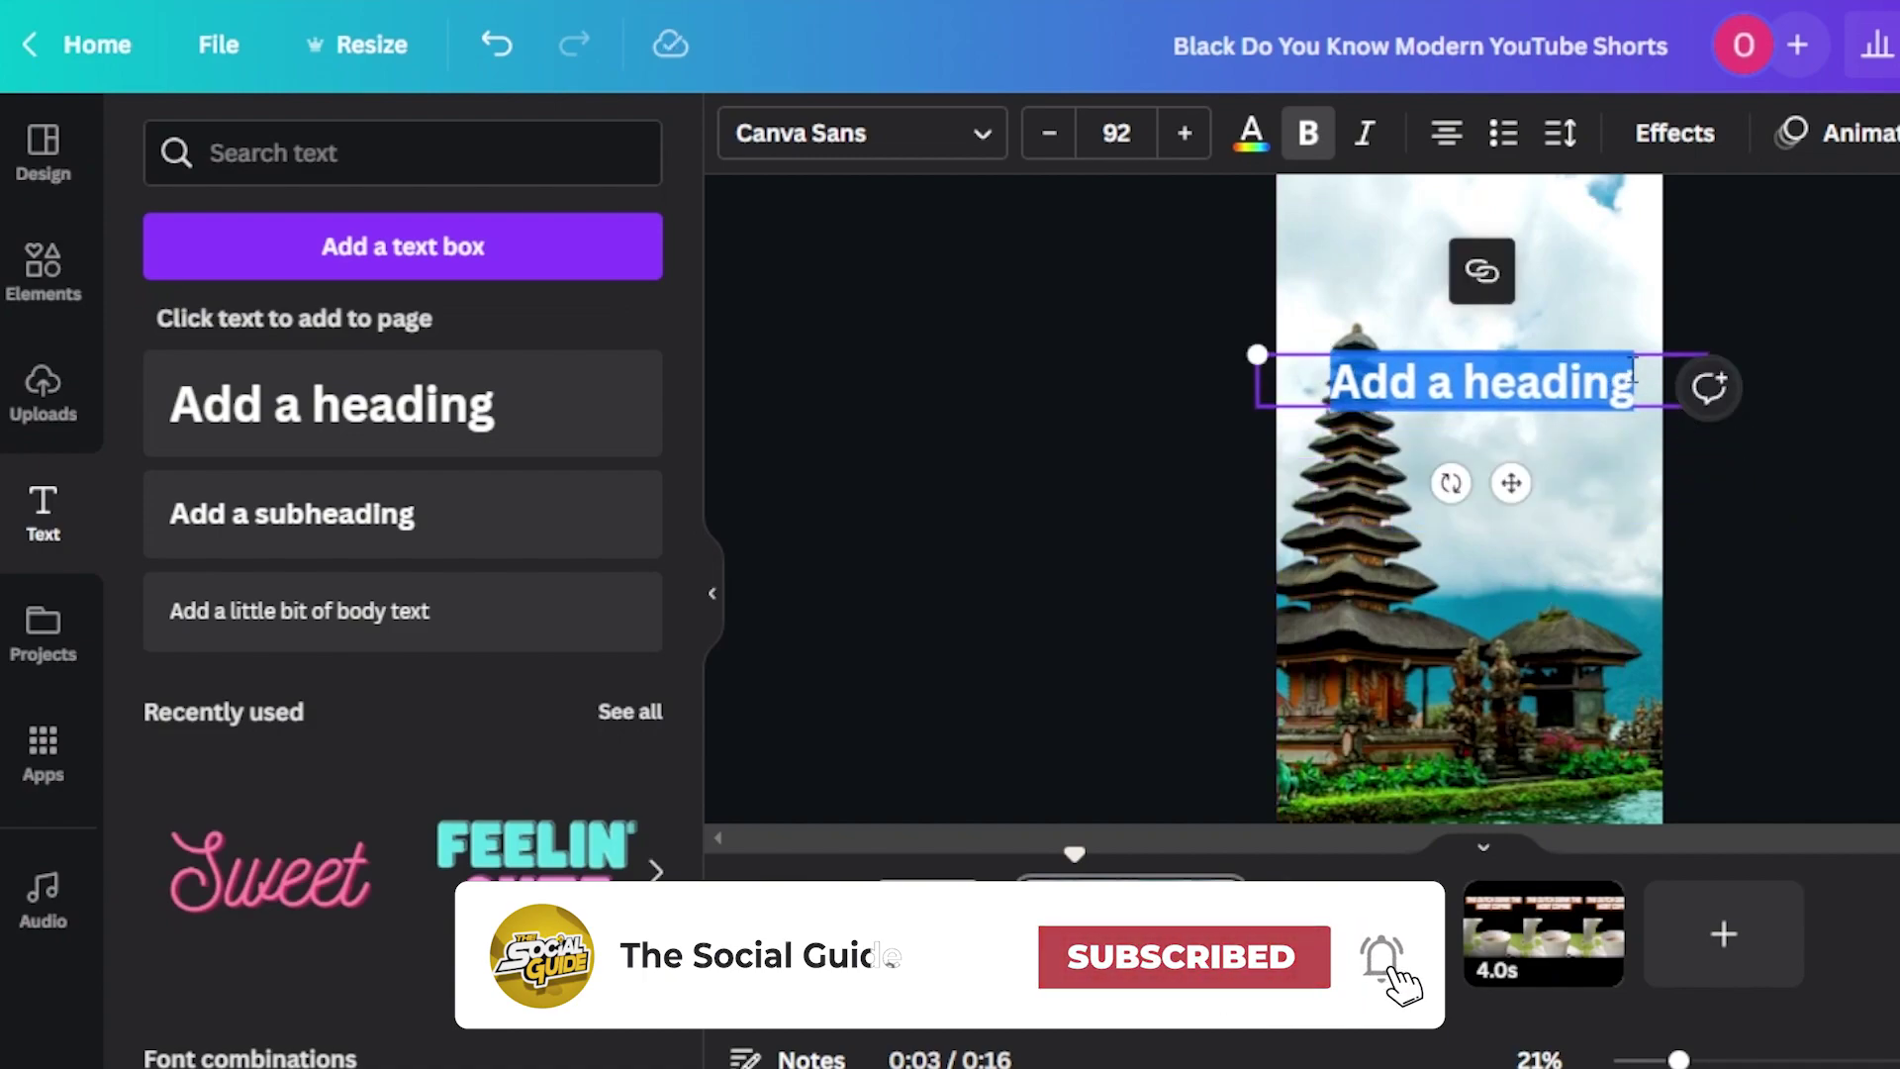
key(BackSpace)
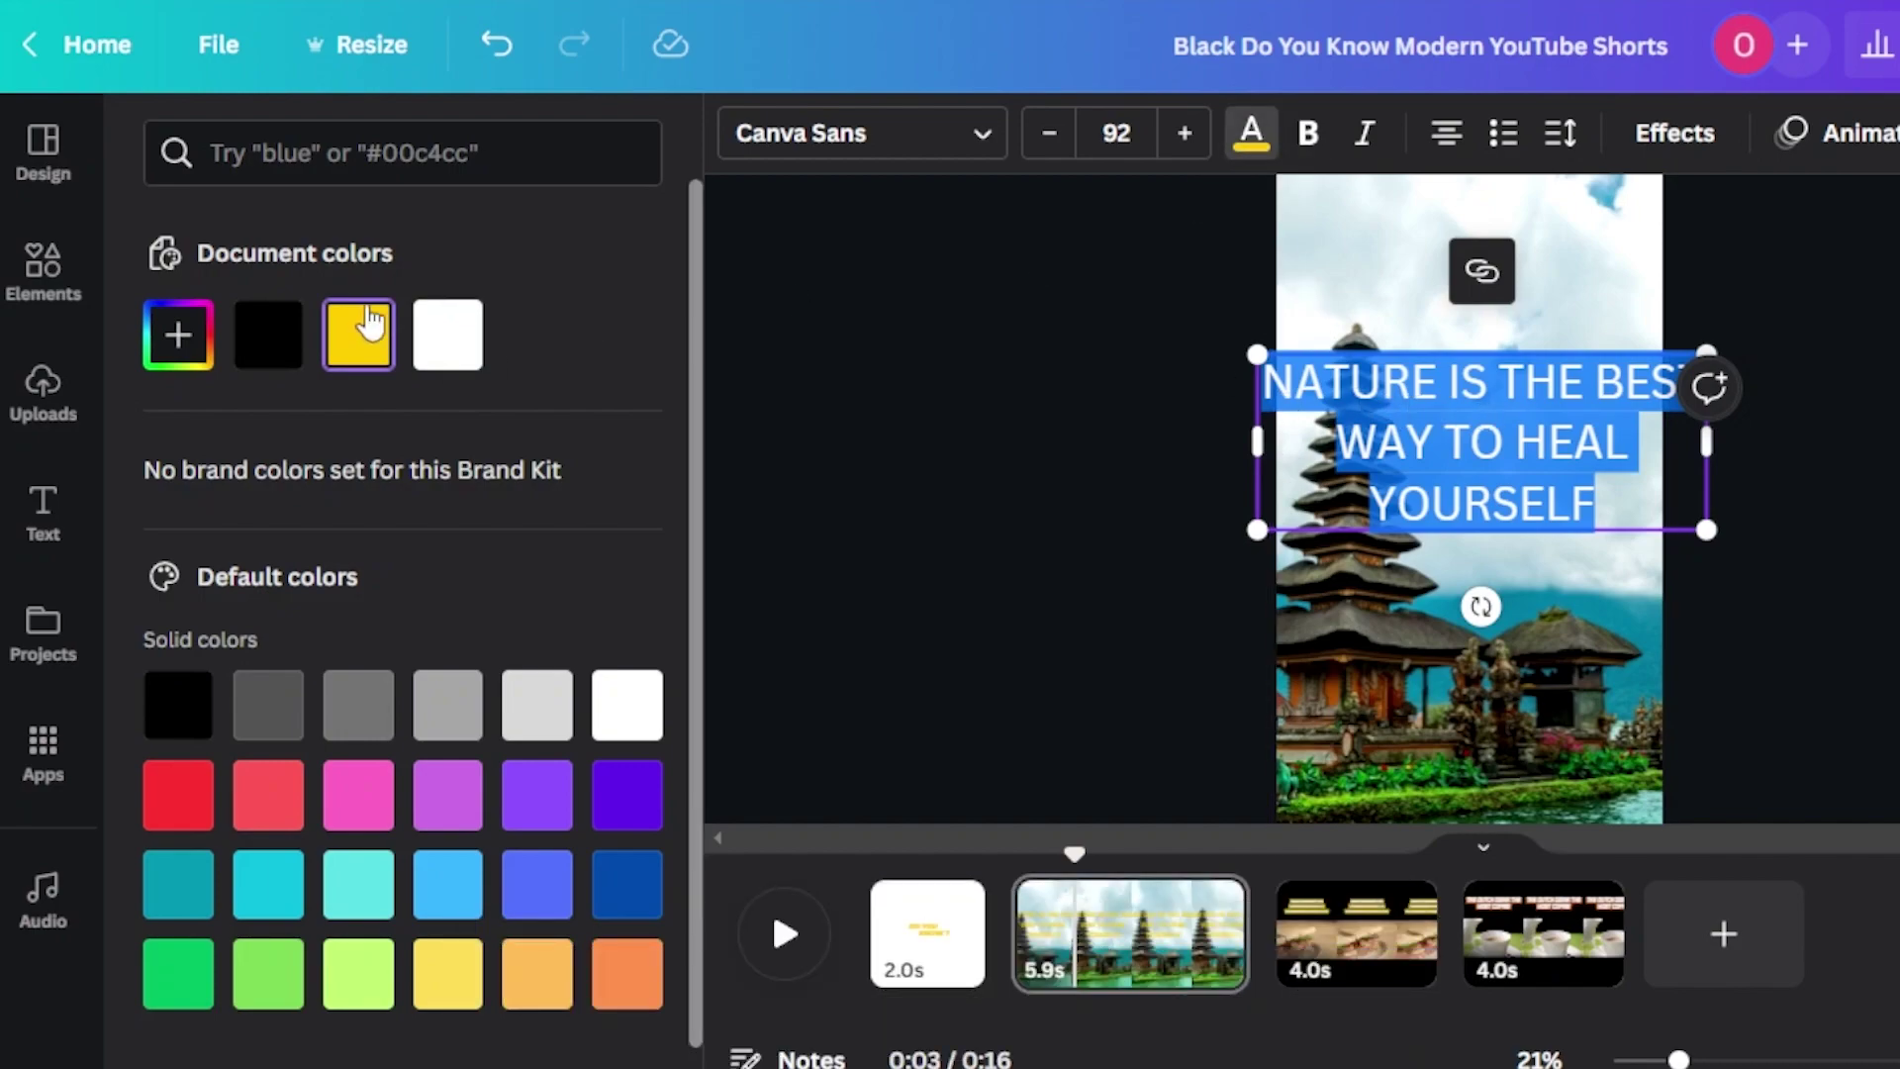
Set the heading's line spacing to 0.97 and its font to Montserrat Extra-Bold
click(1569, 139)
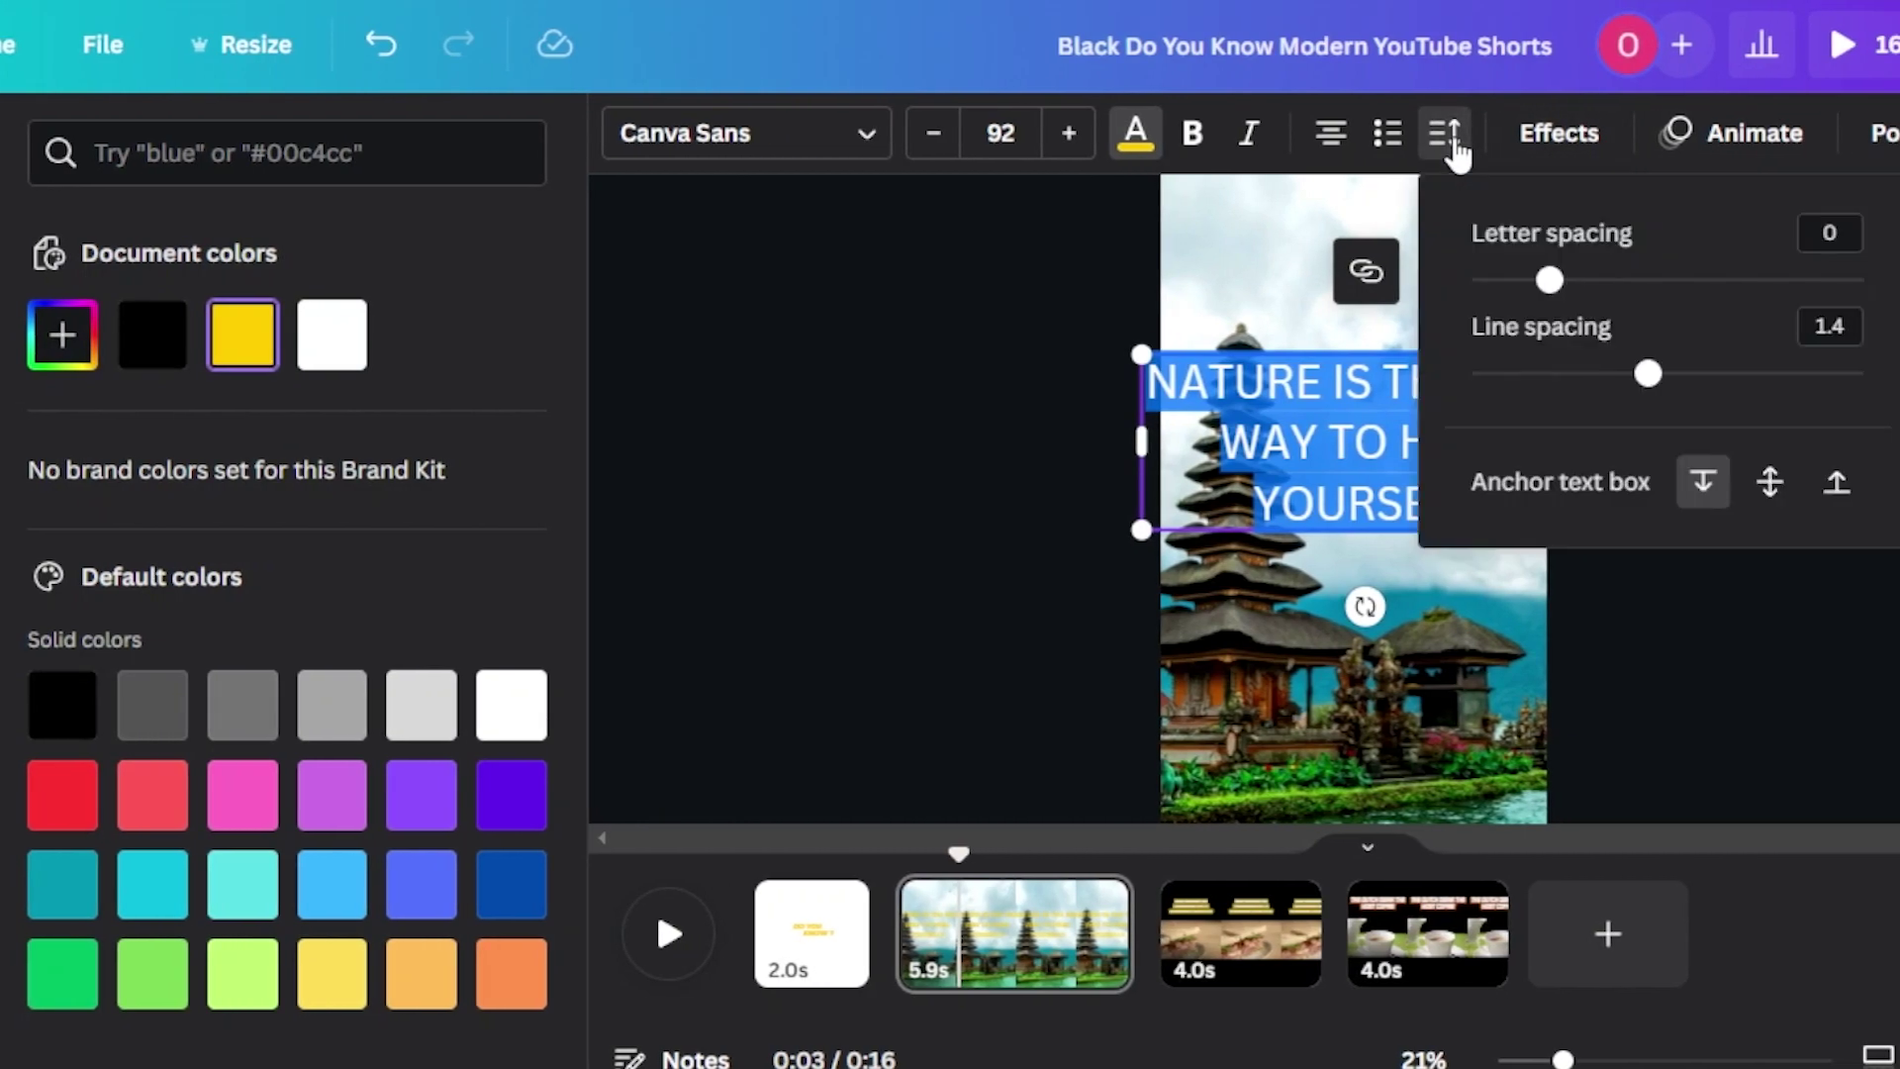
drag(1648, 376, 1564, 376)
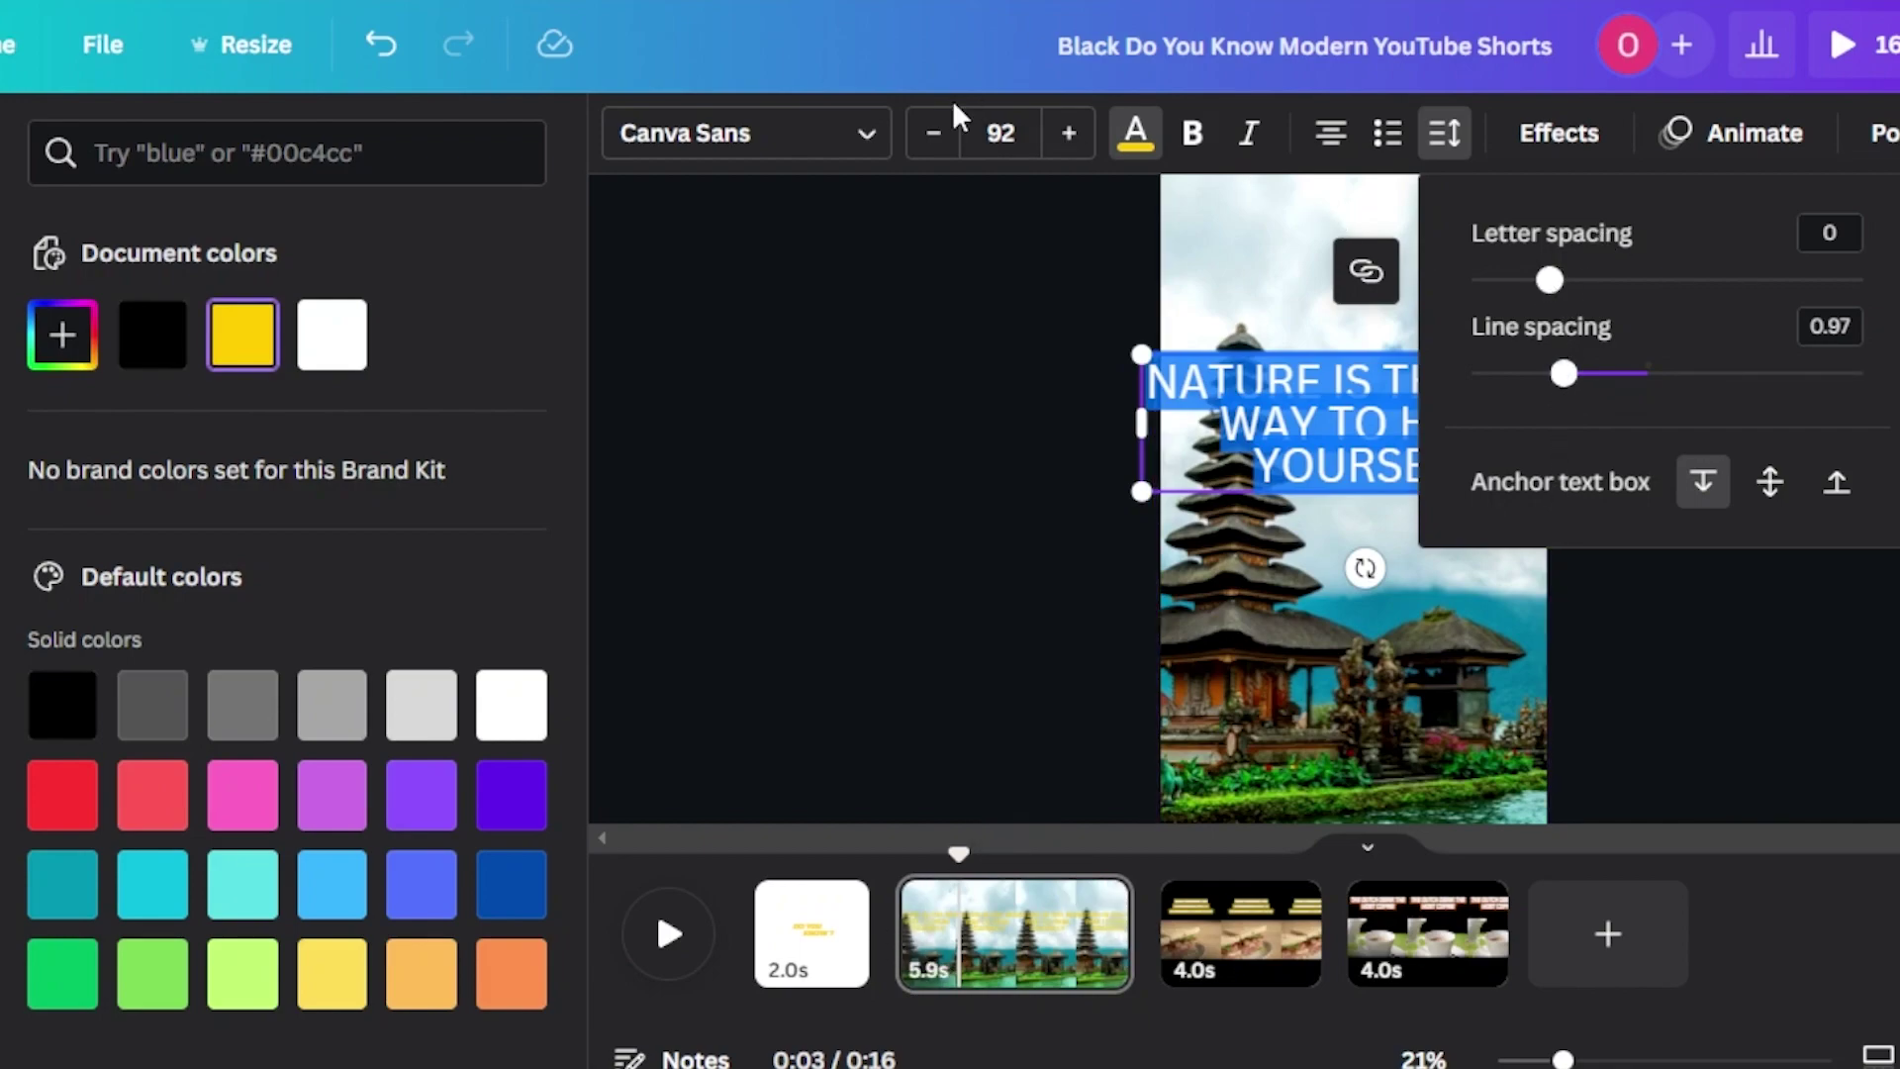
click(825, 156)
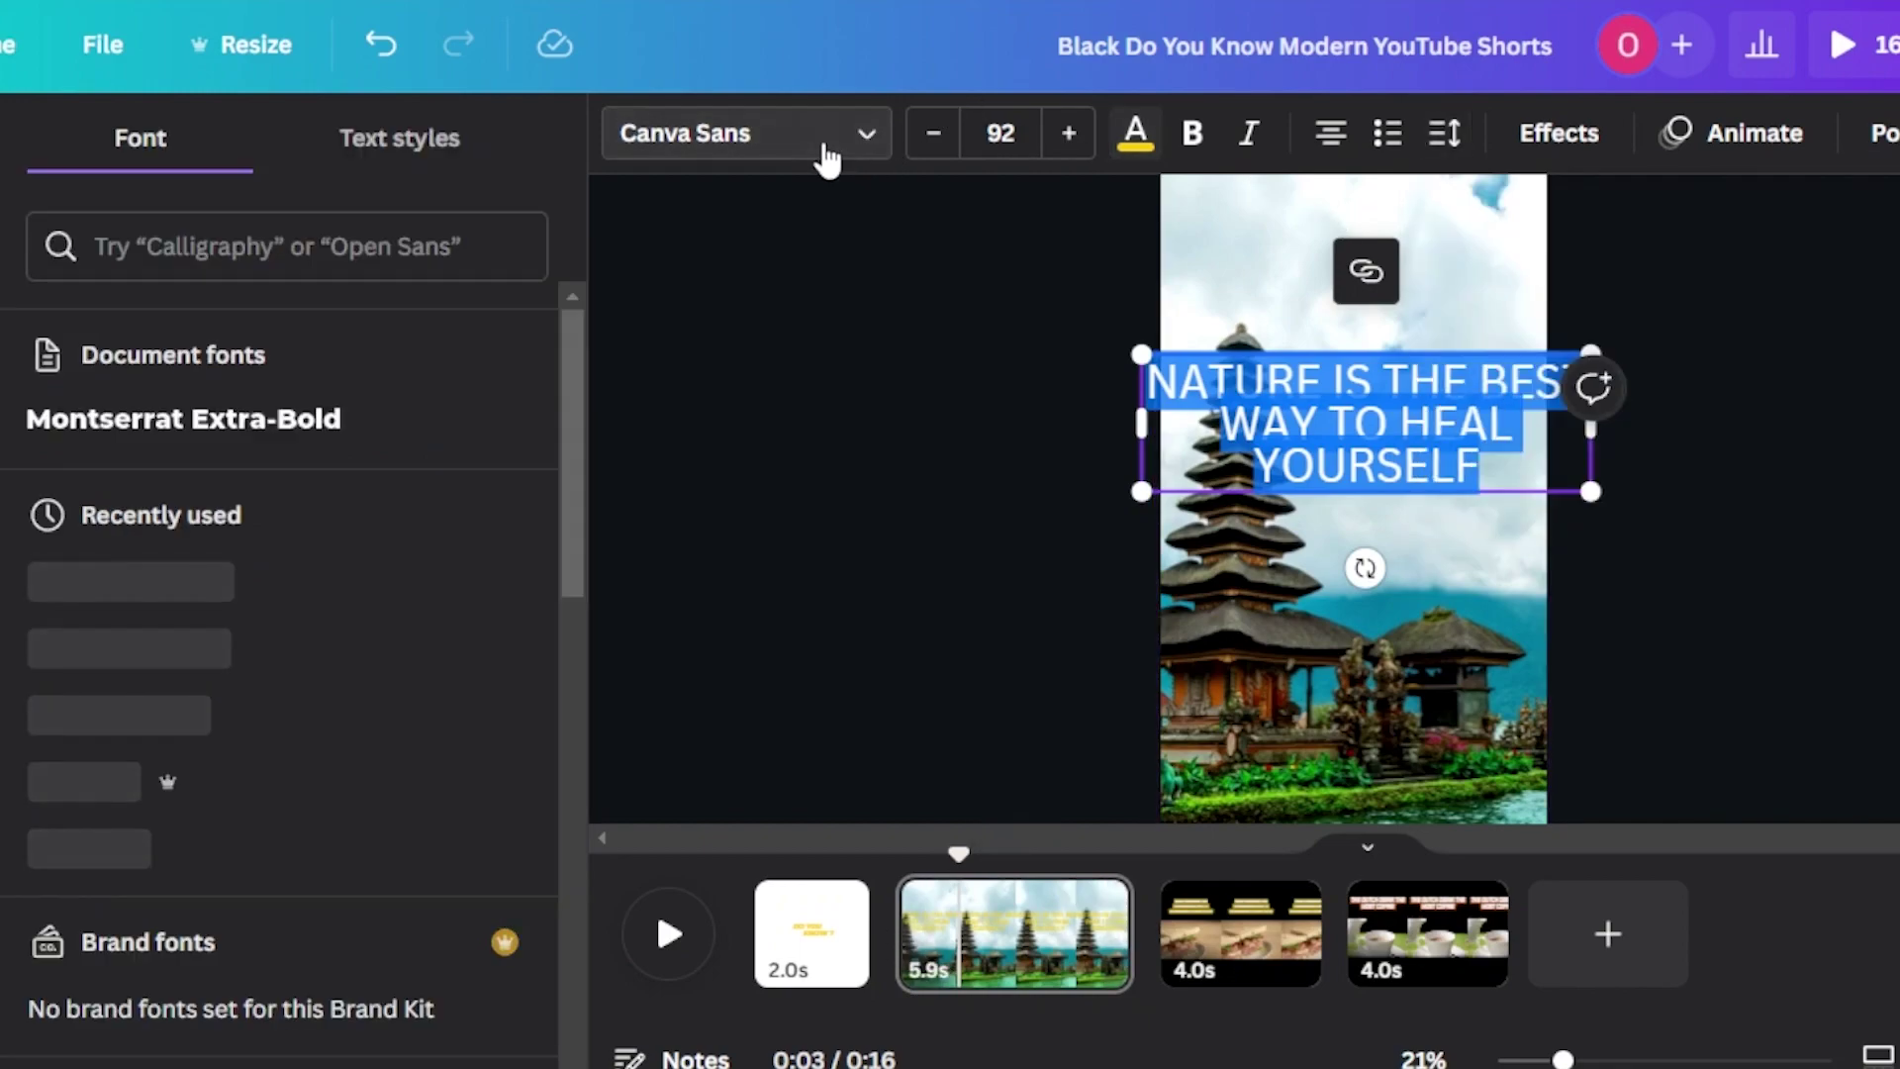
drag(560, 366, 580, 307)
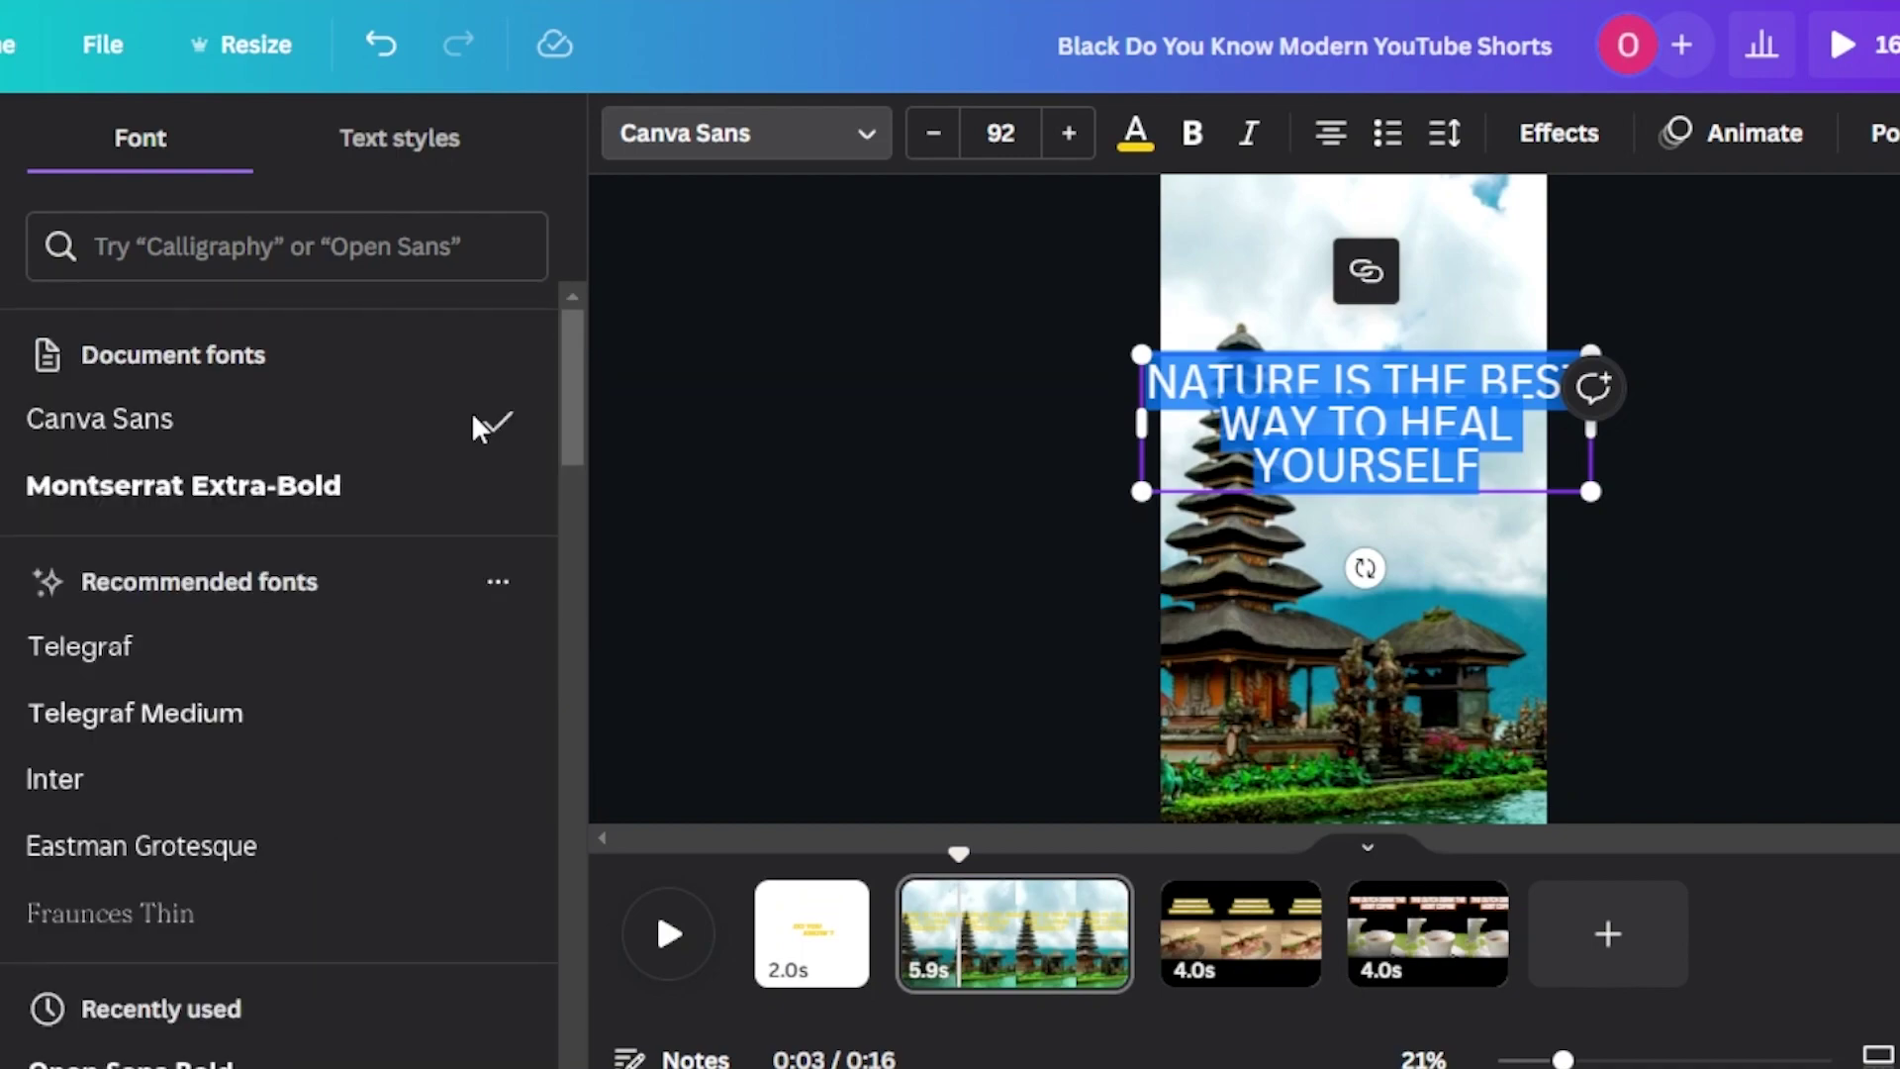
click(210, 517)
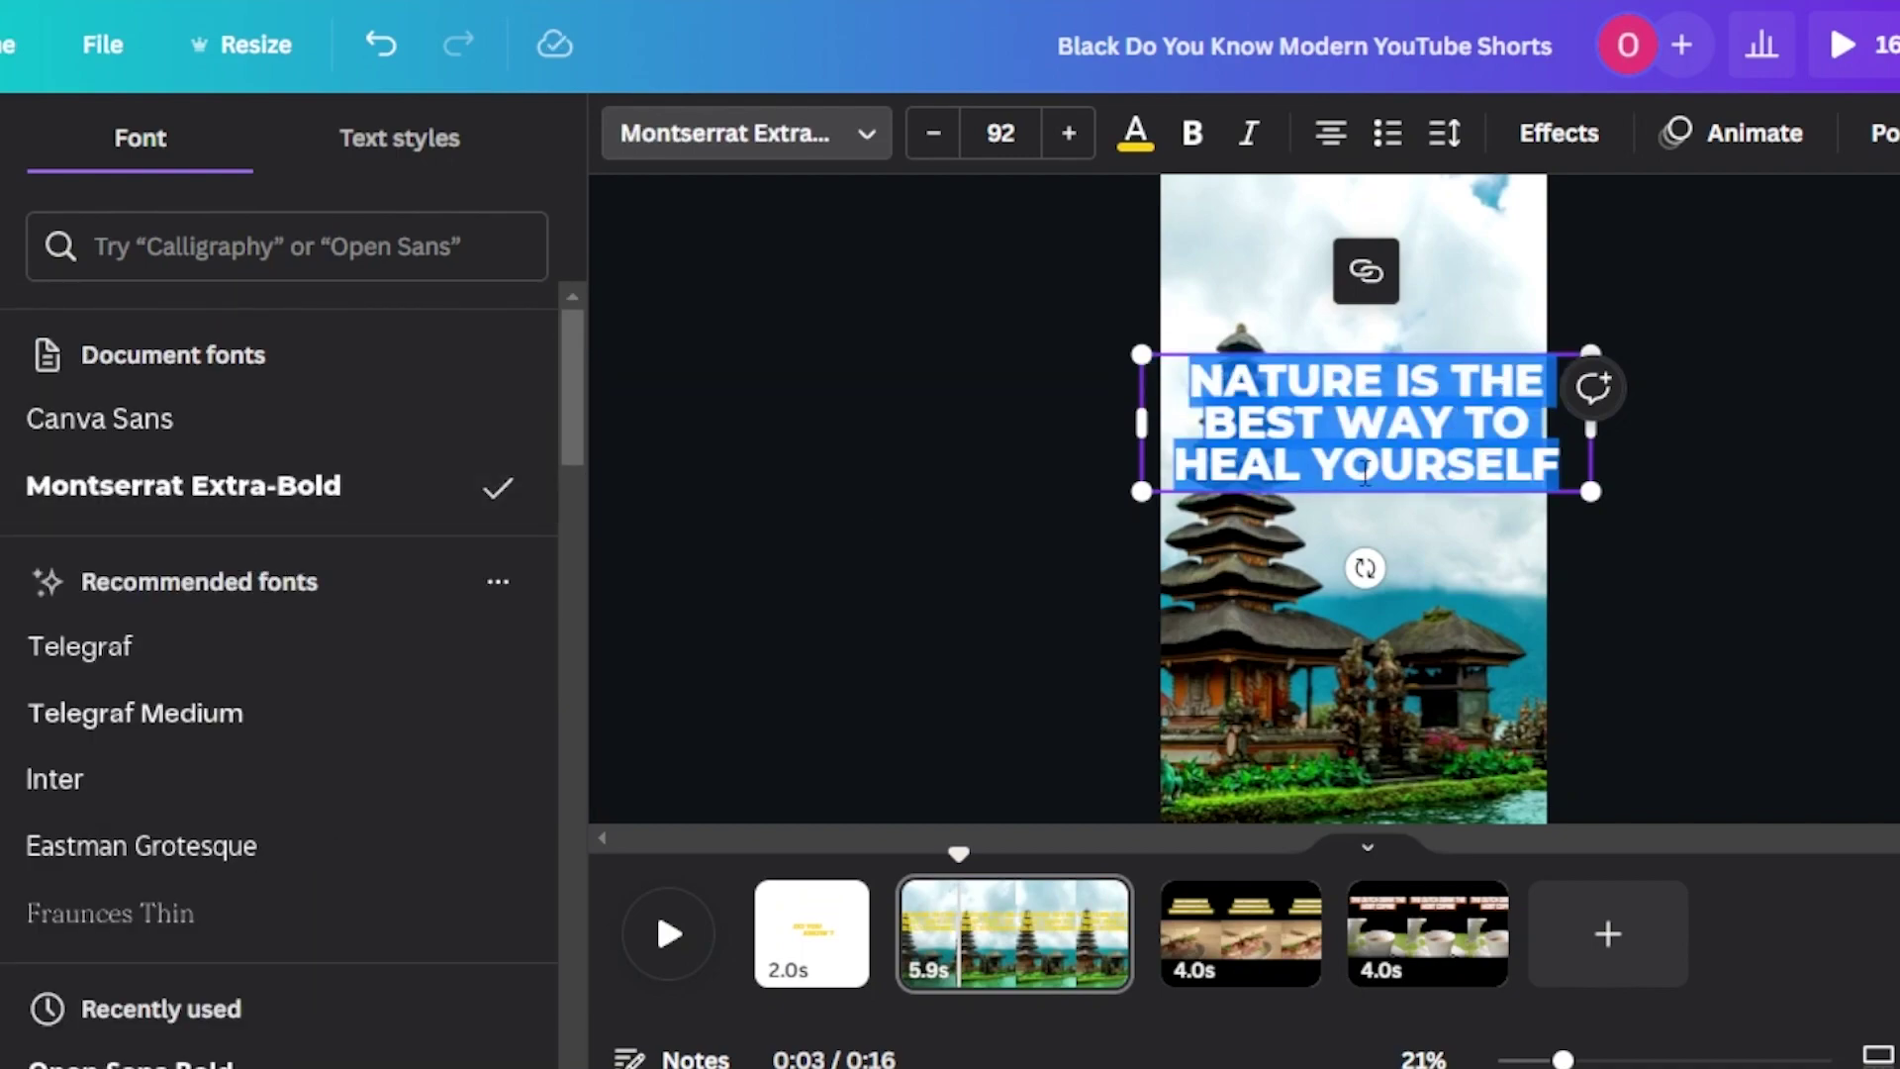
Scale the heading down to a font size of about 78.3 and move it to the top of the page
drag(1590, 491, 1517, 463)
drag(1316, 358, 1322, 196)
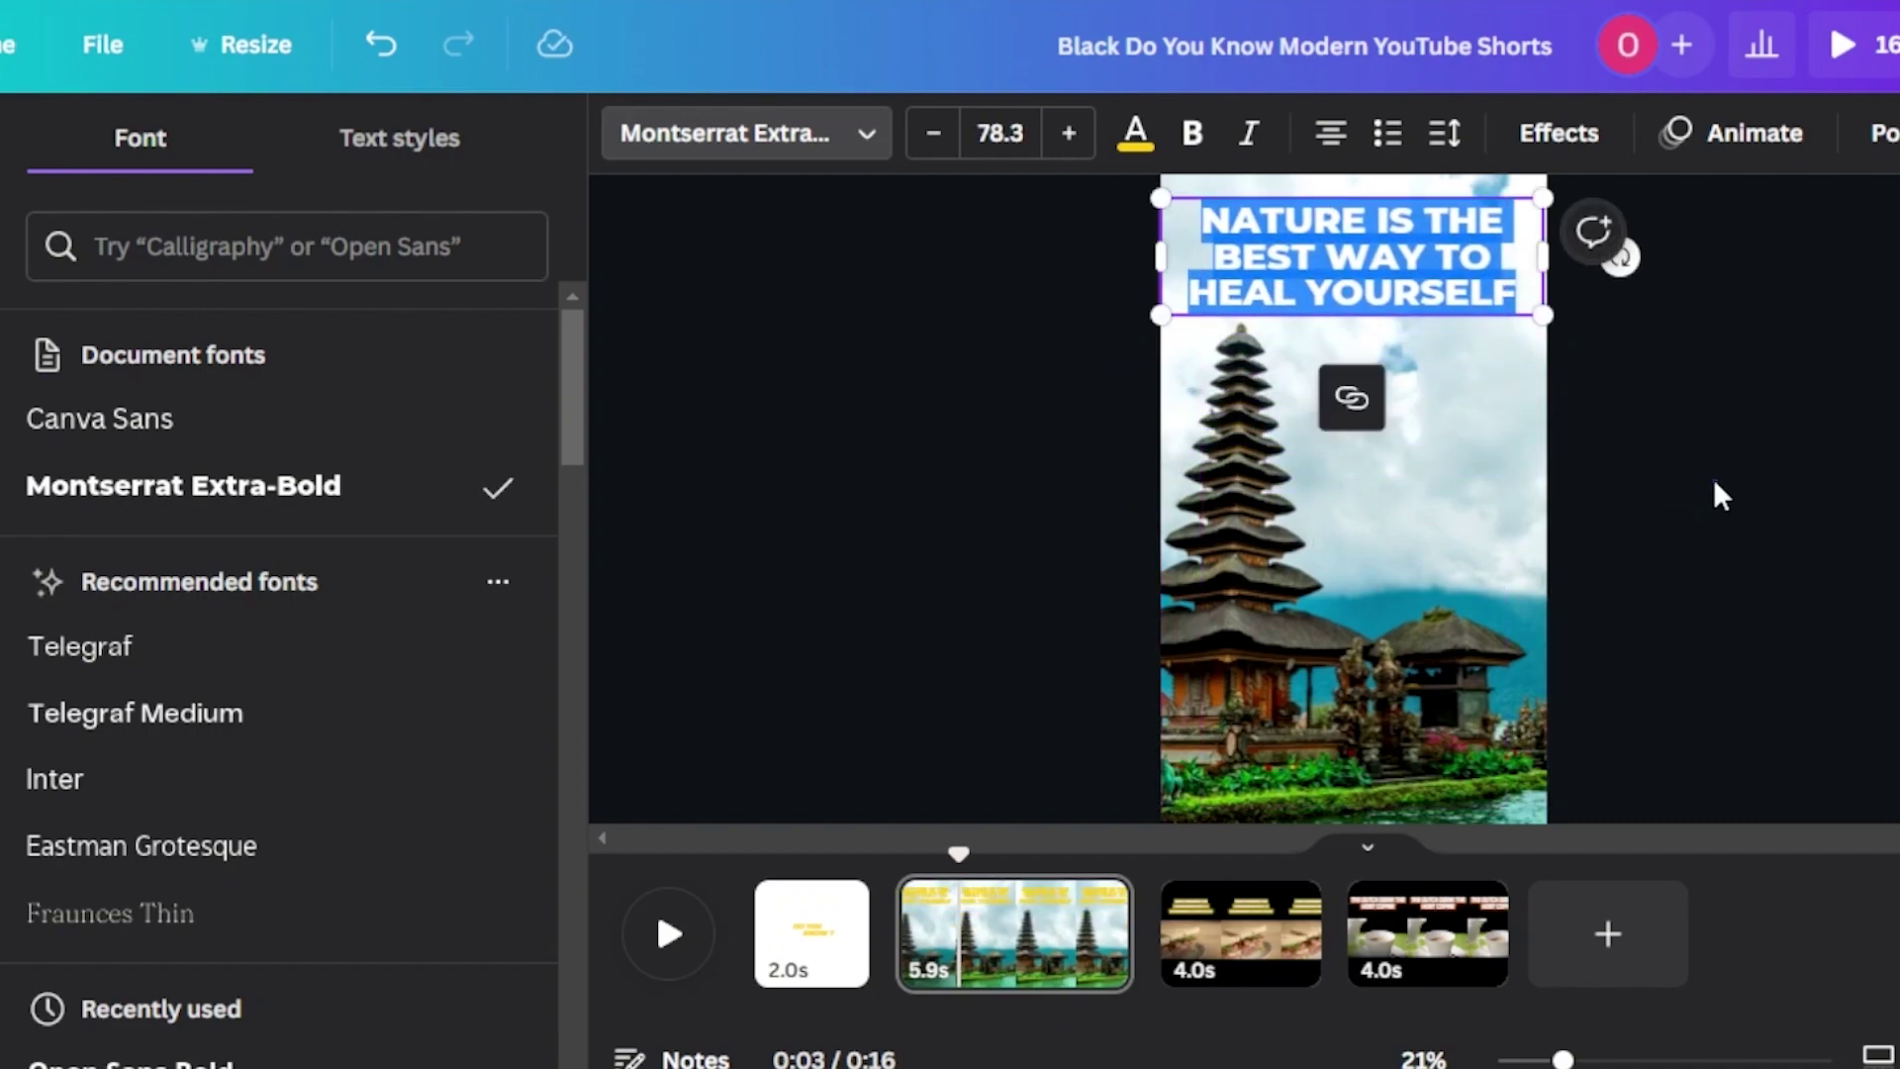
click(1715, 485)
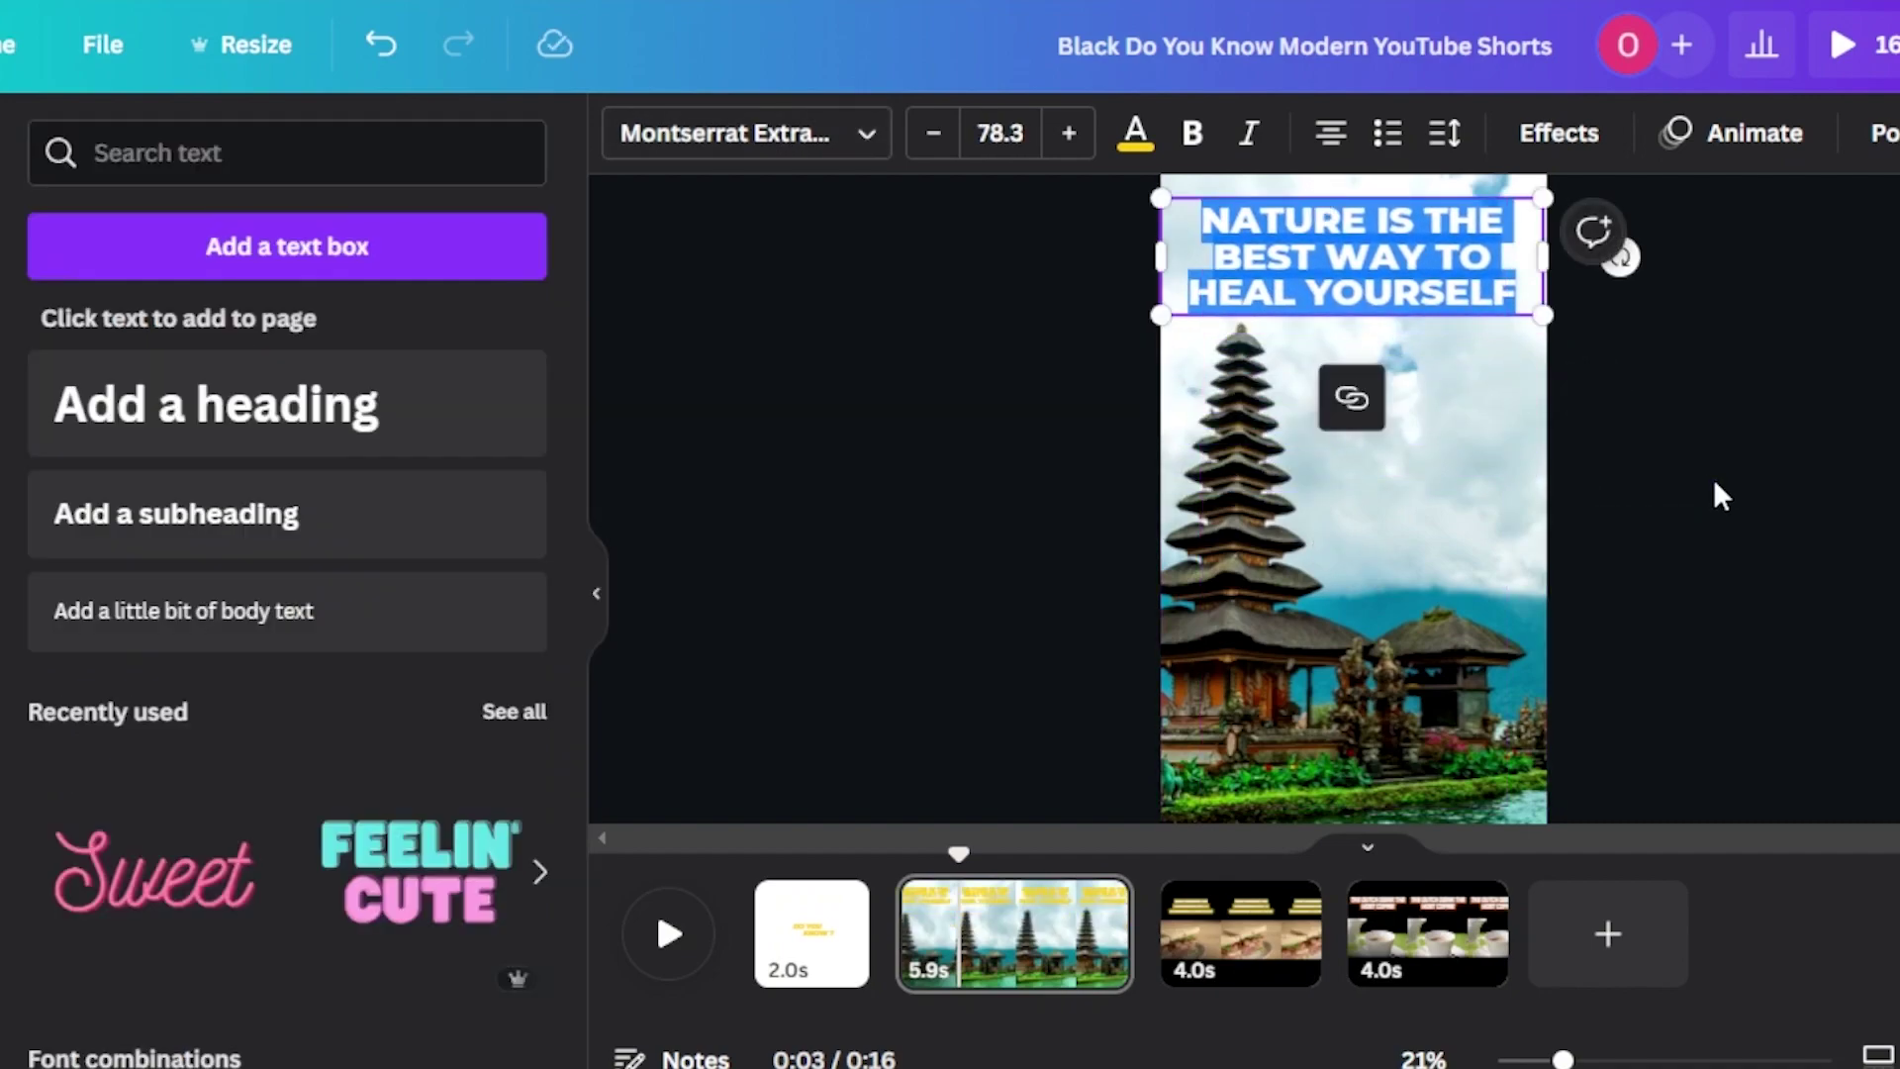
Select the full text of the "NATURE IS THE BEST WAY TO HEAL YOURSELF" heading and make it bold
click(1316, 294)
click(1200, 221)
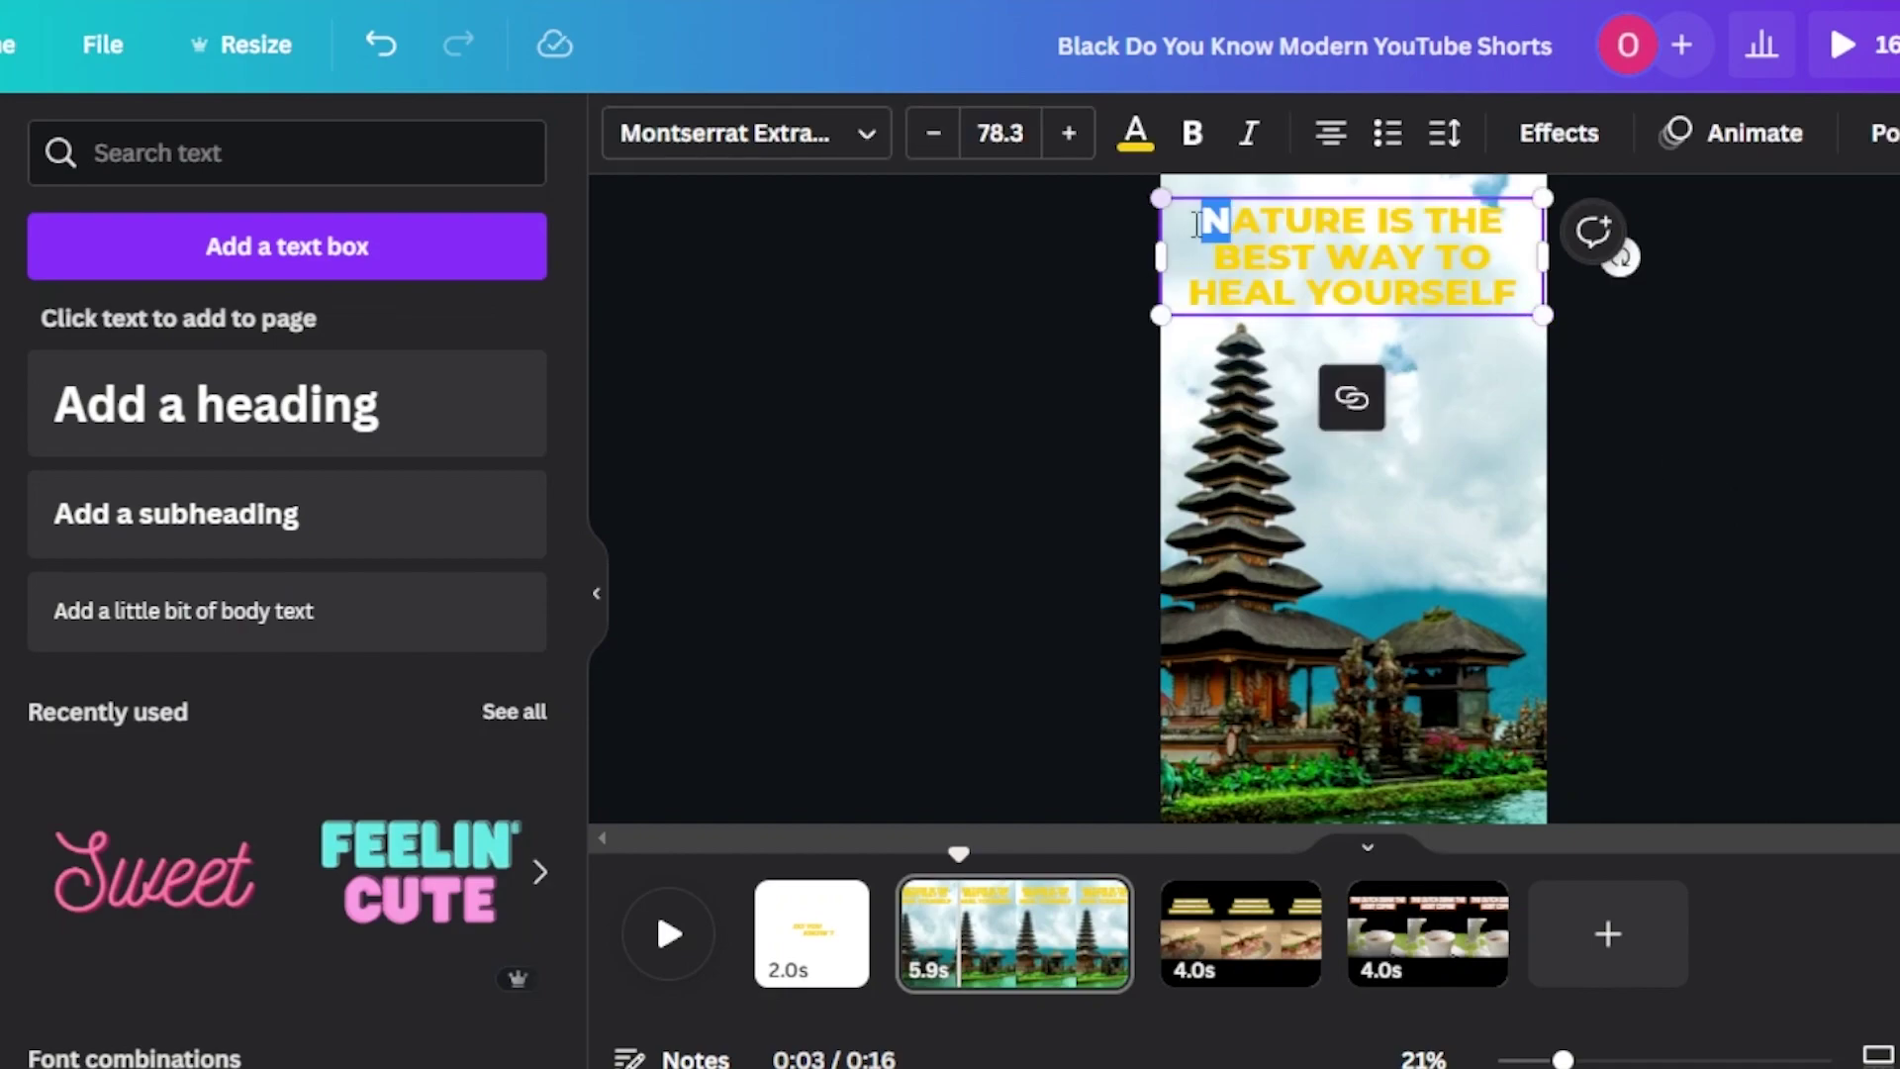
click(1218, 223)
drag(1199, 227, 1524, 295)
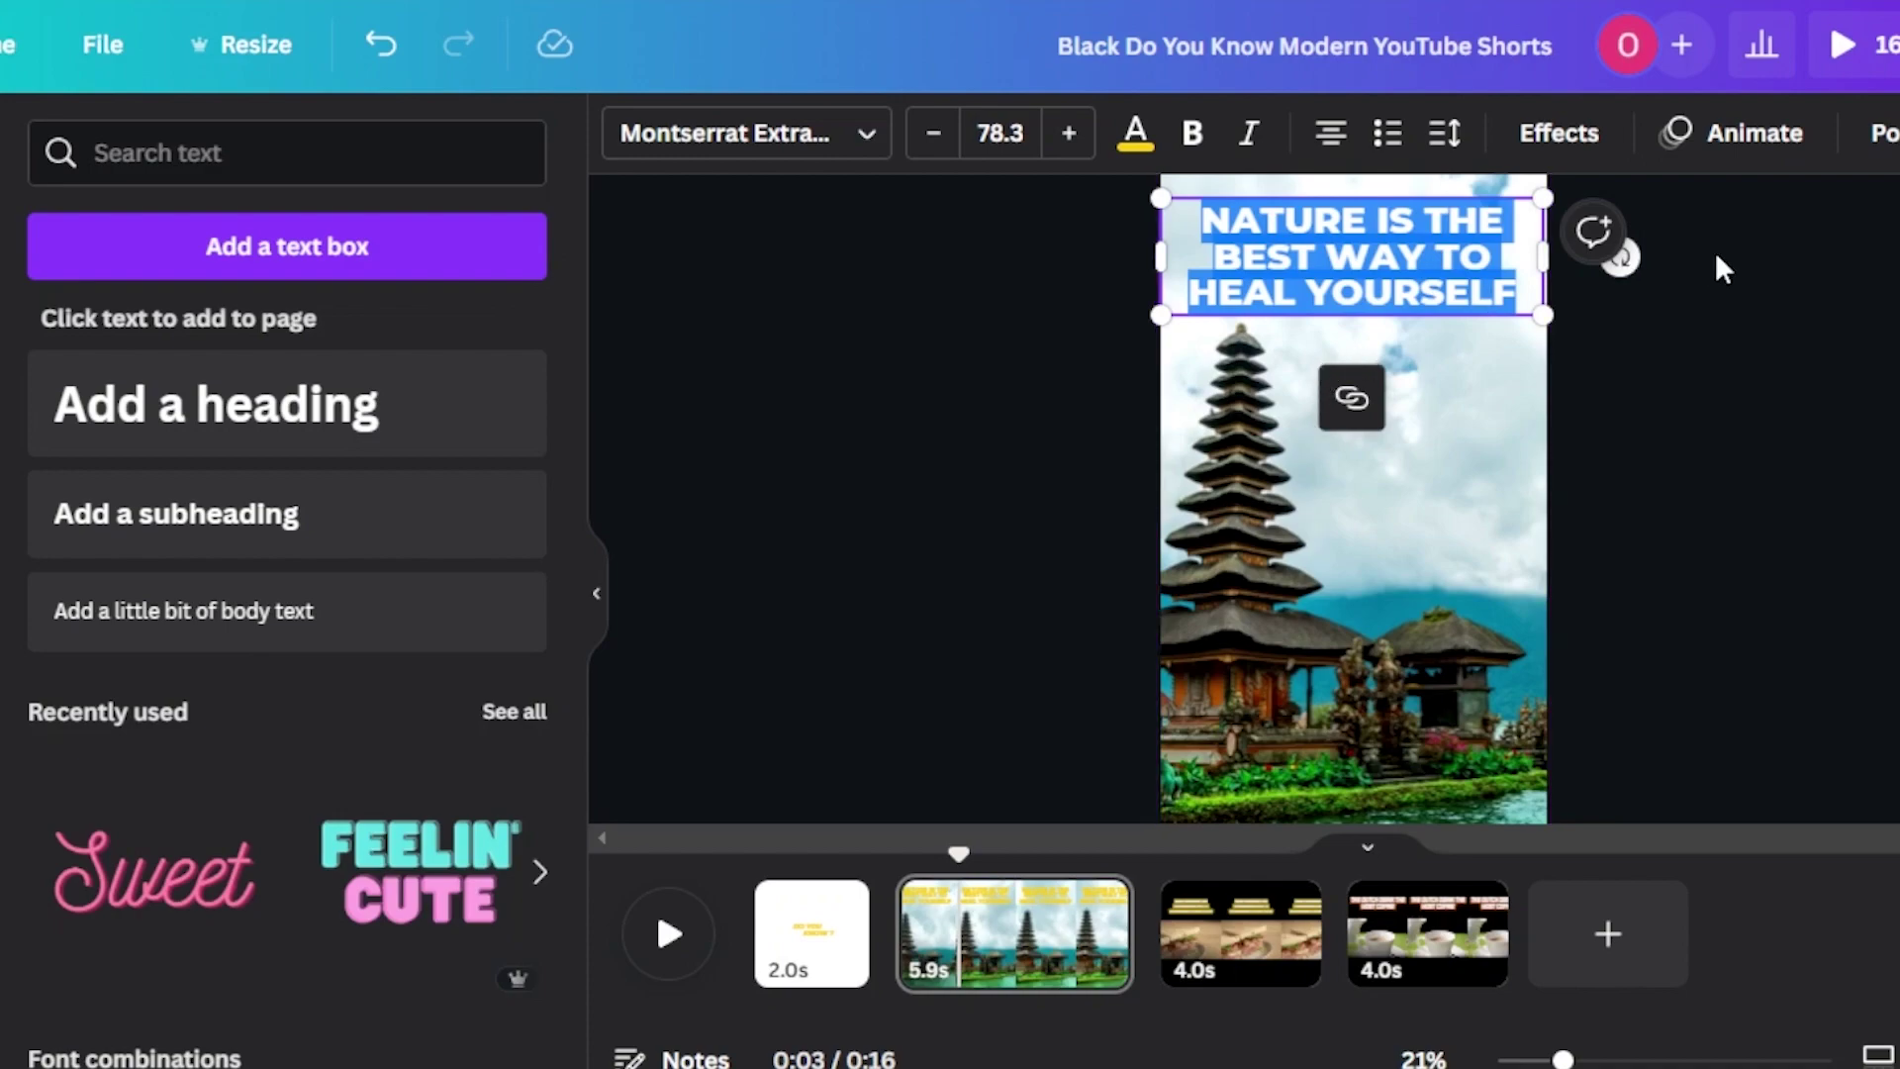
click(1854, 132)
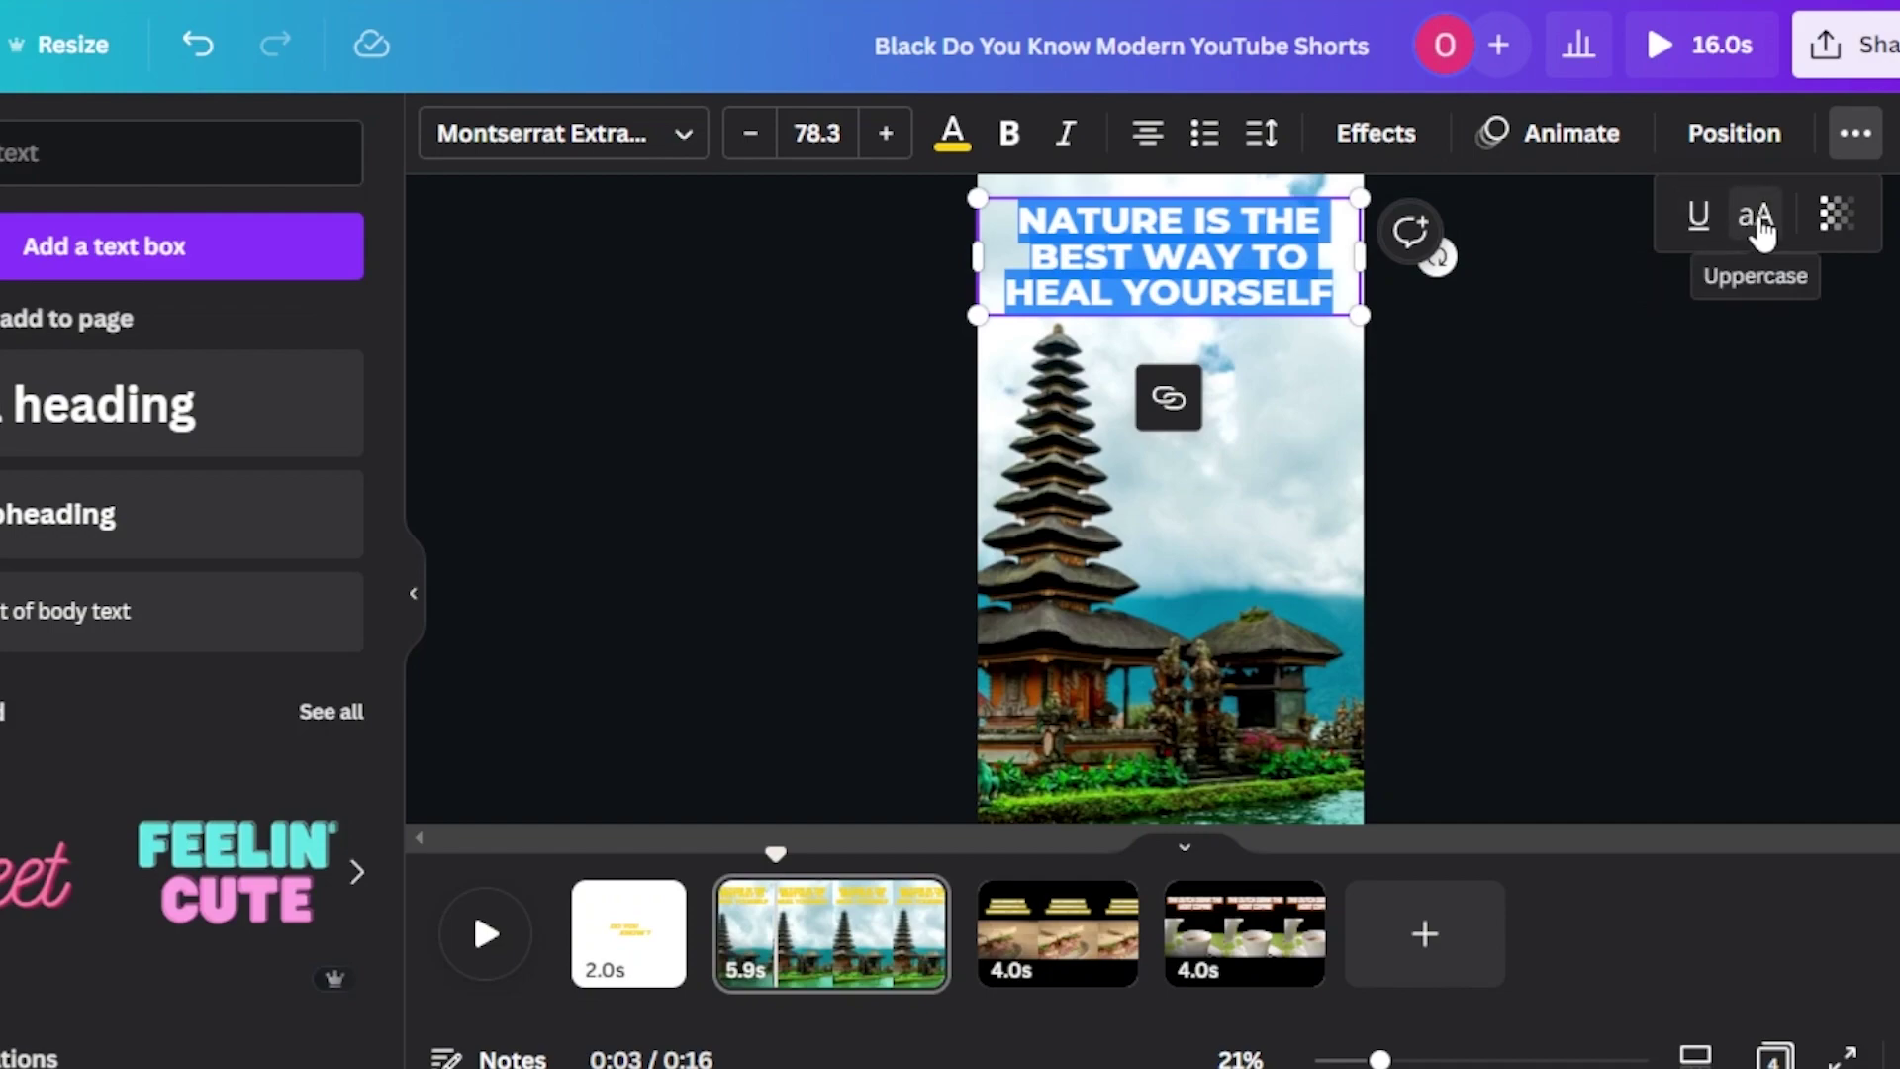
click(1010, 149)
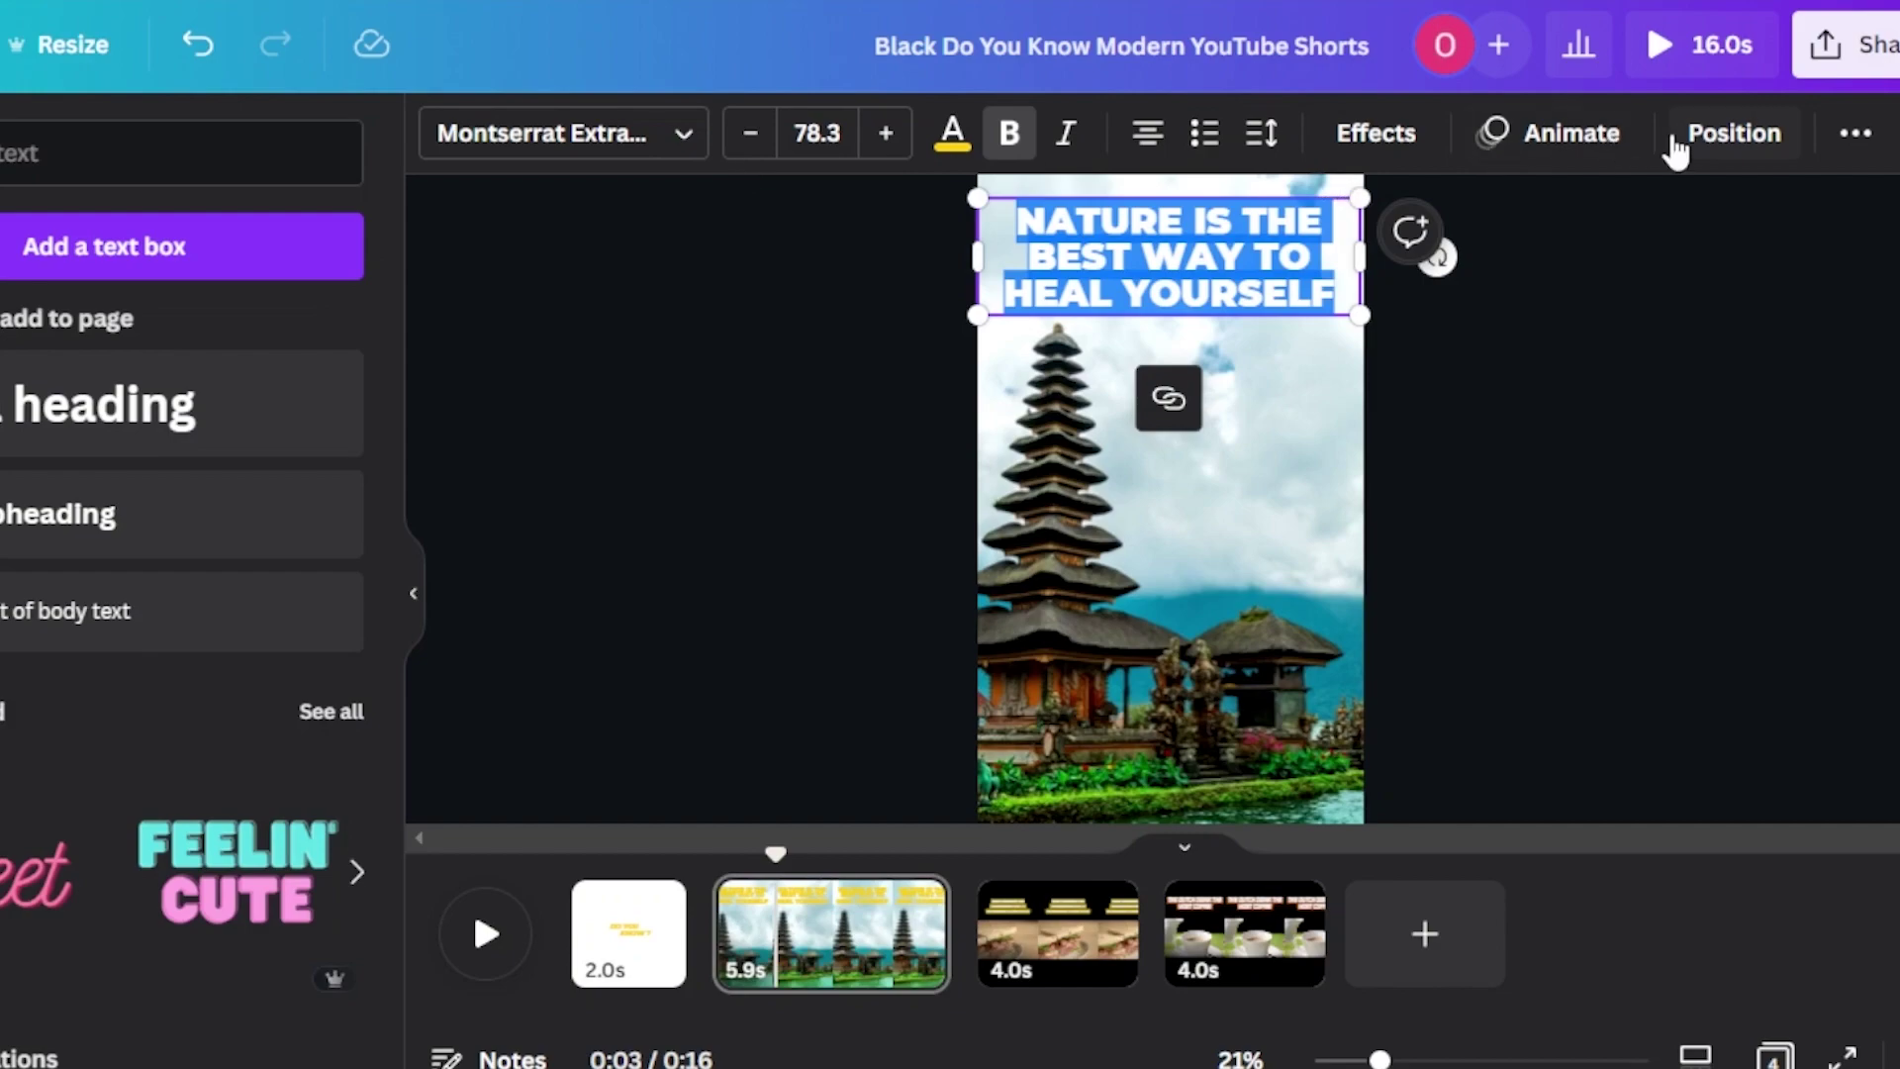
Apply the Background text effect to the "NATURE IS THE BEST WAY TO HEAL YOURSELF" heading
click(1374, 136)
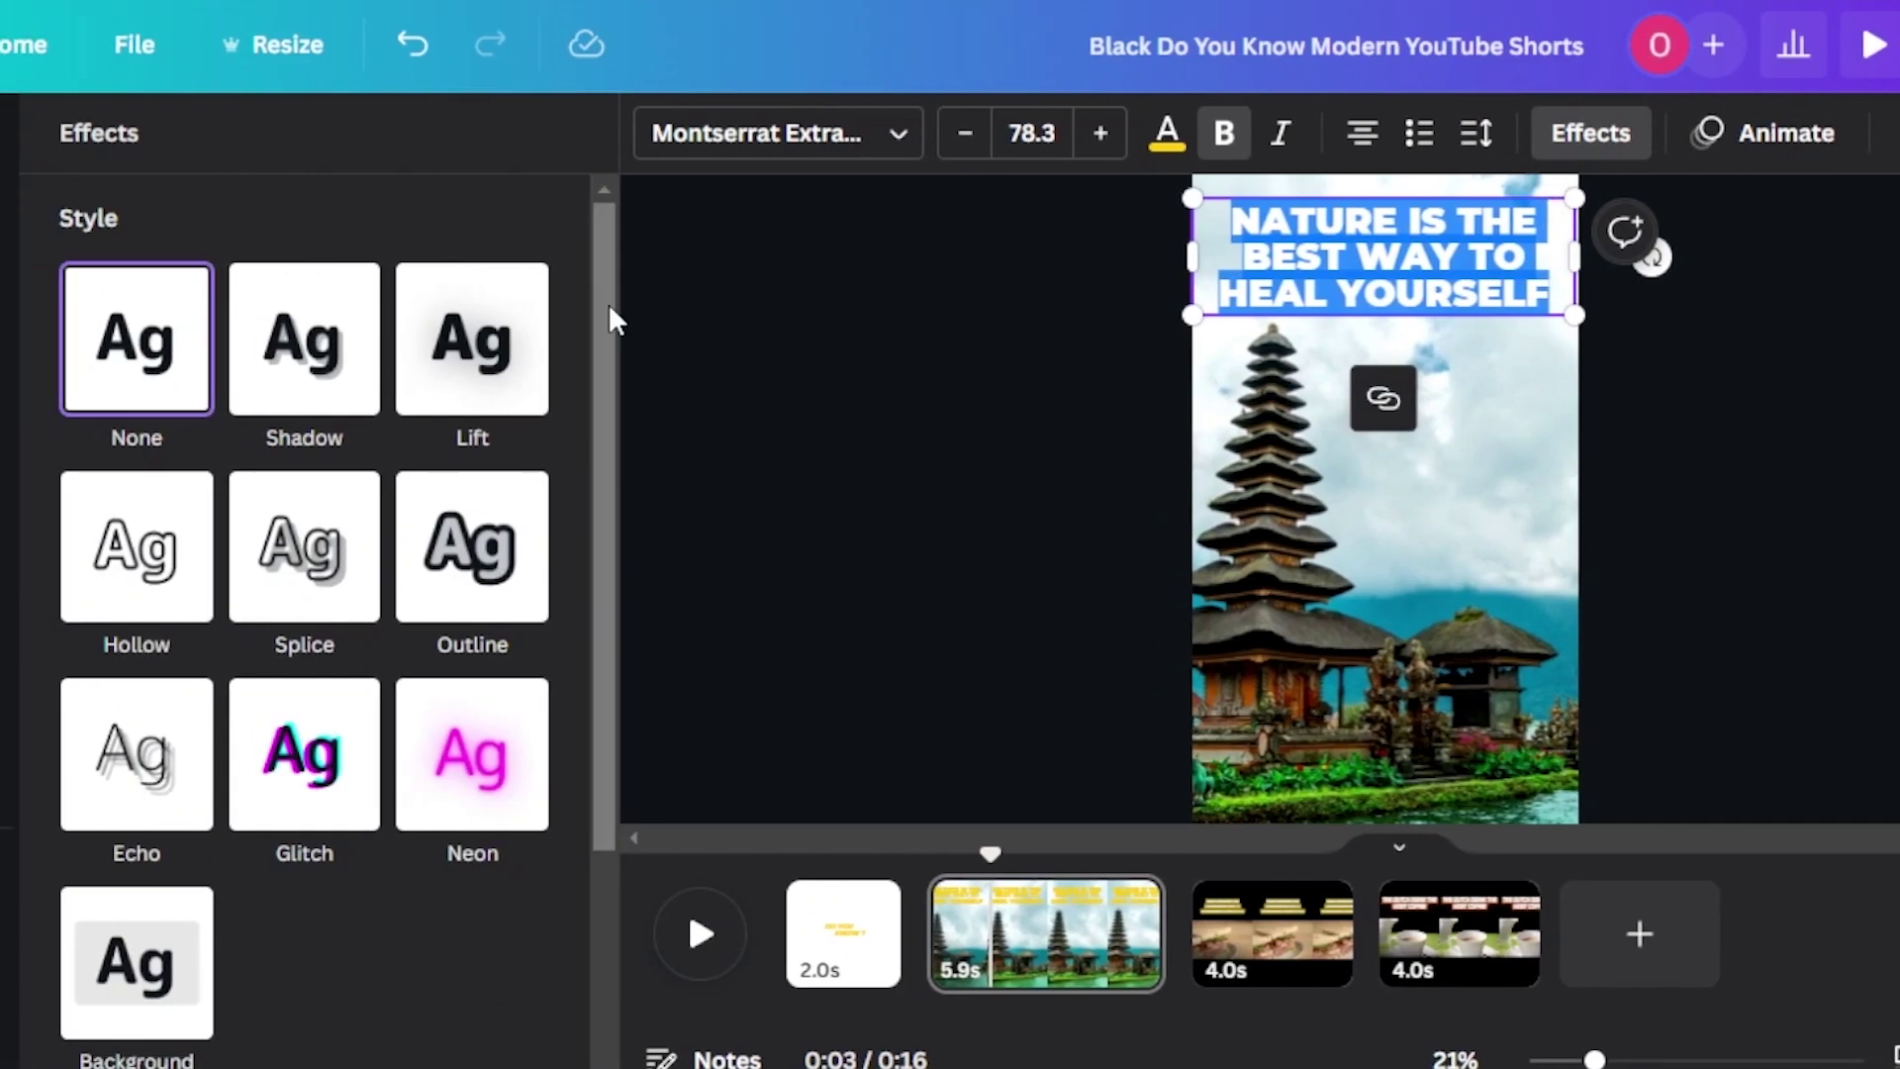
drag(394, 302, 394, 450)
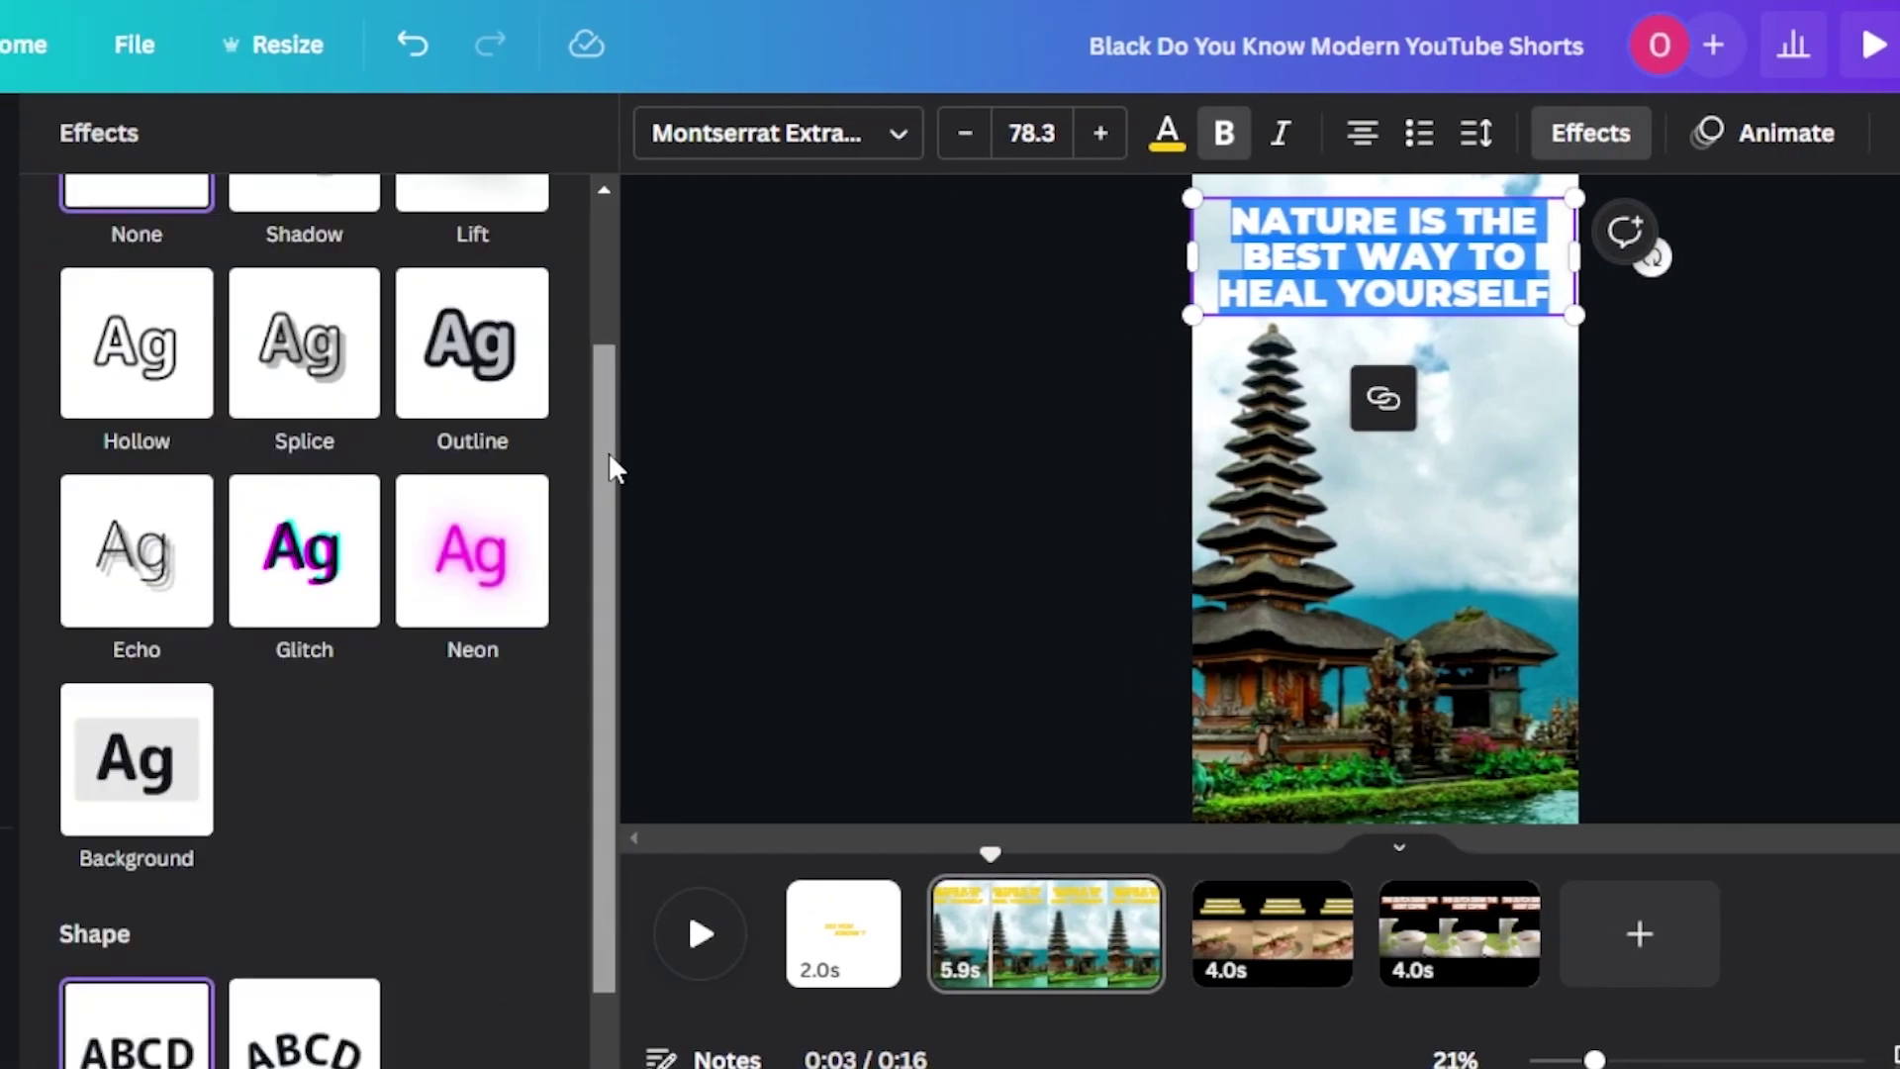
drag(608, 450, 590, 679)
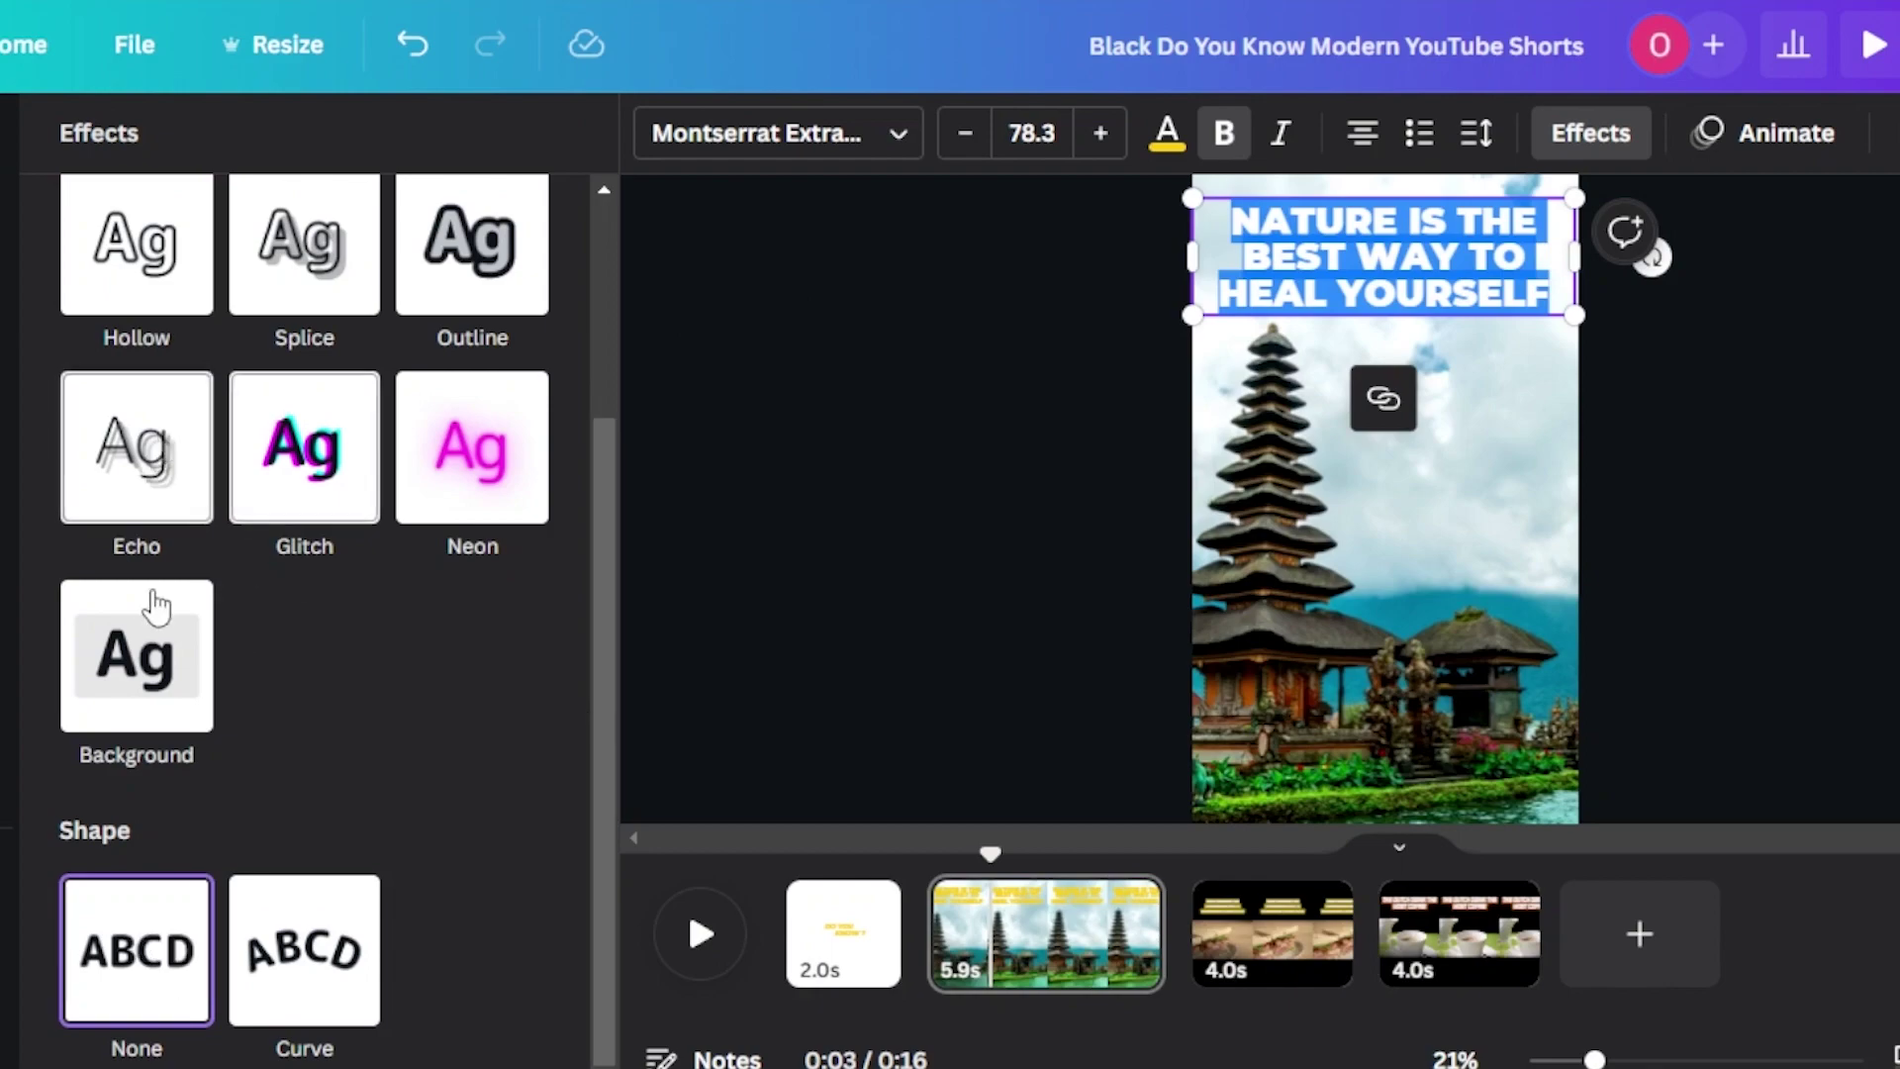
click(107, 700)
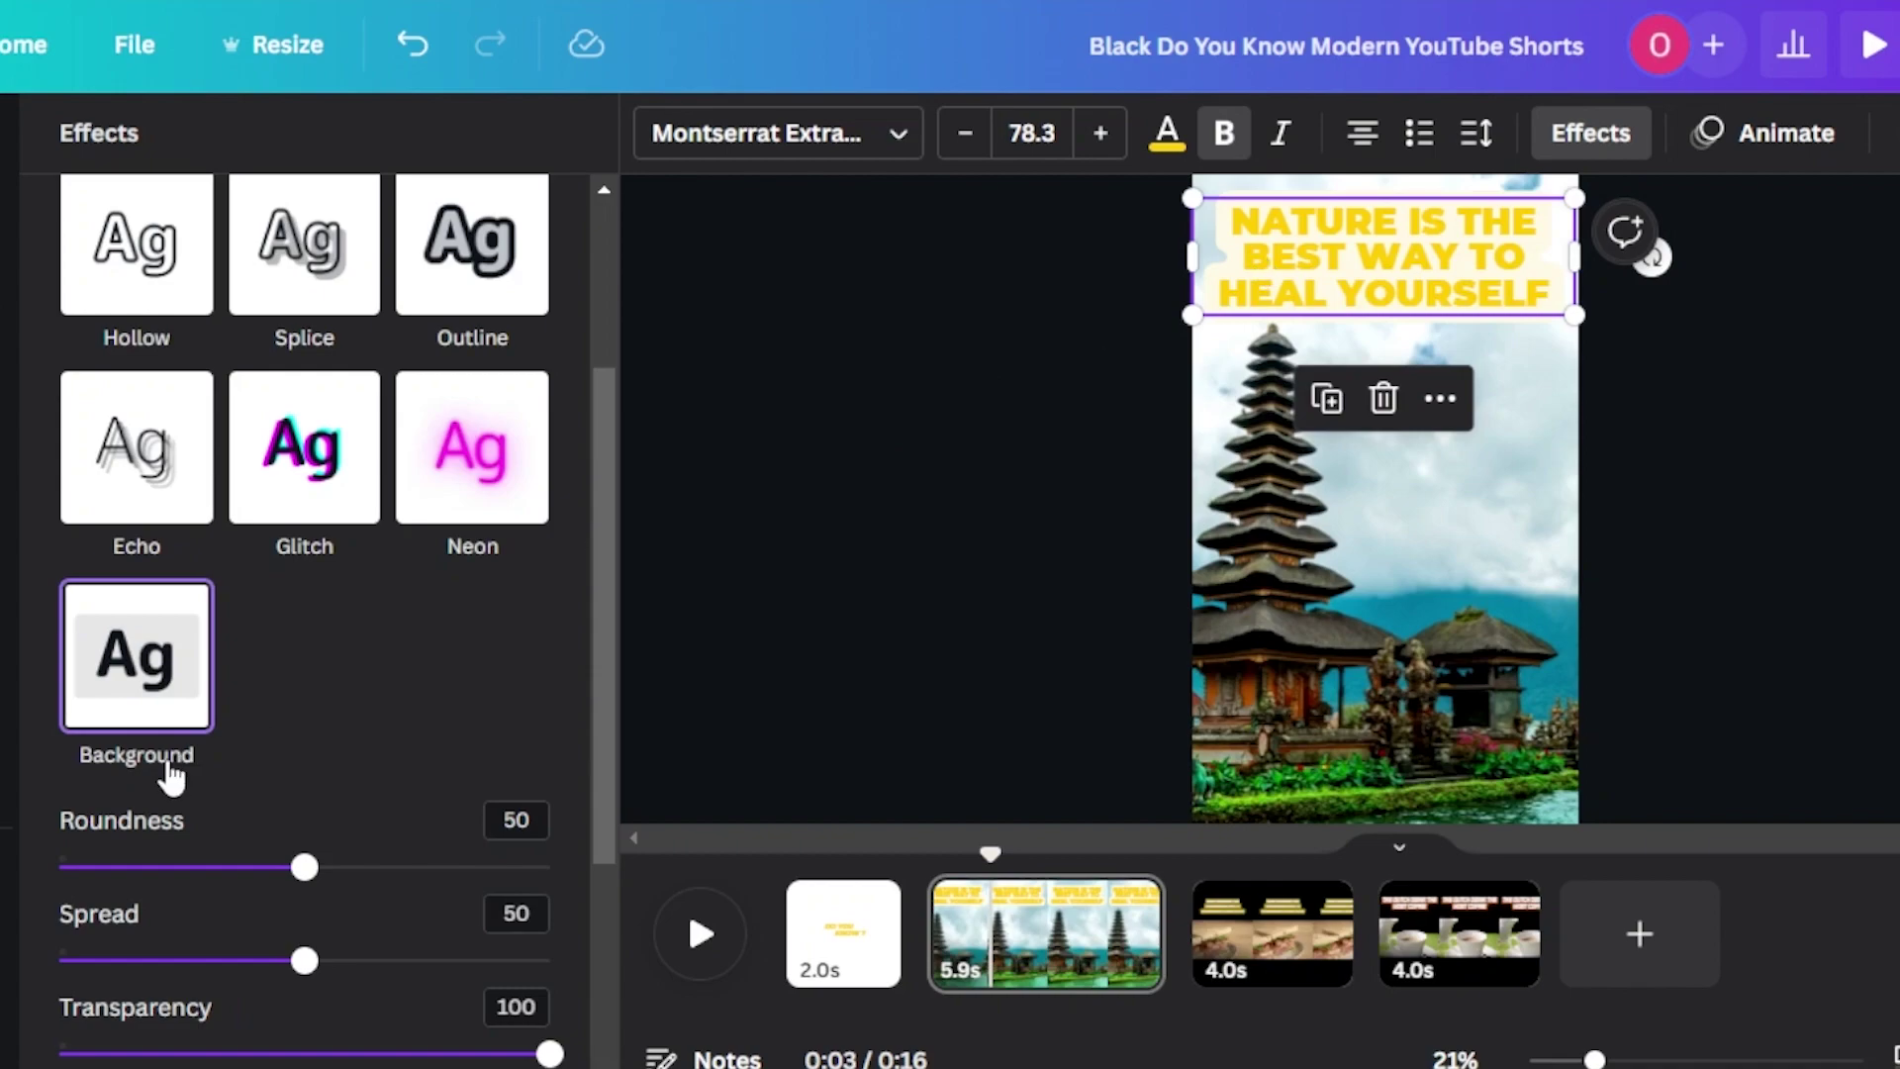
Set the colour of the heading's Background effect to white
drag(610, 517, 611, 721)
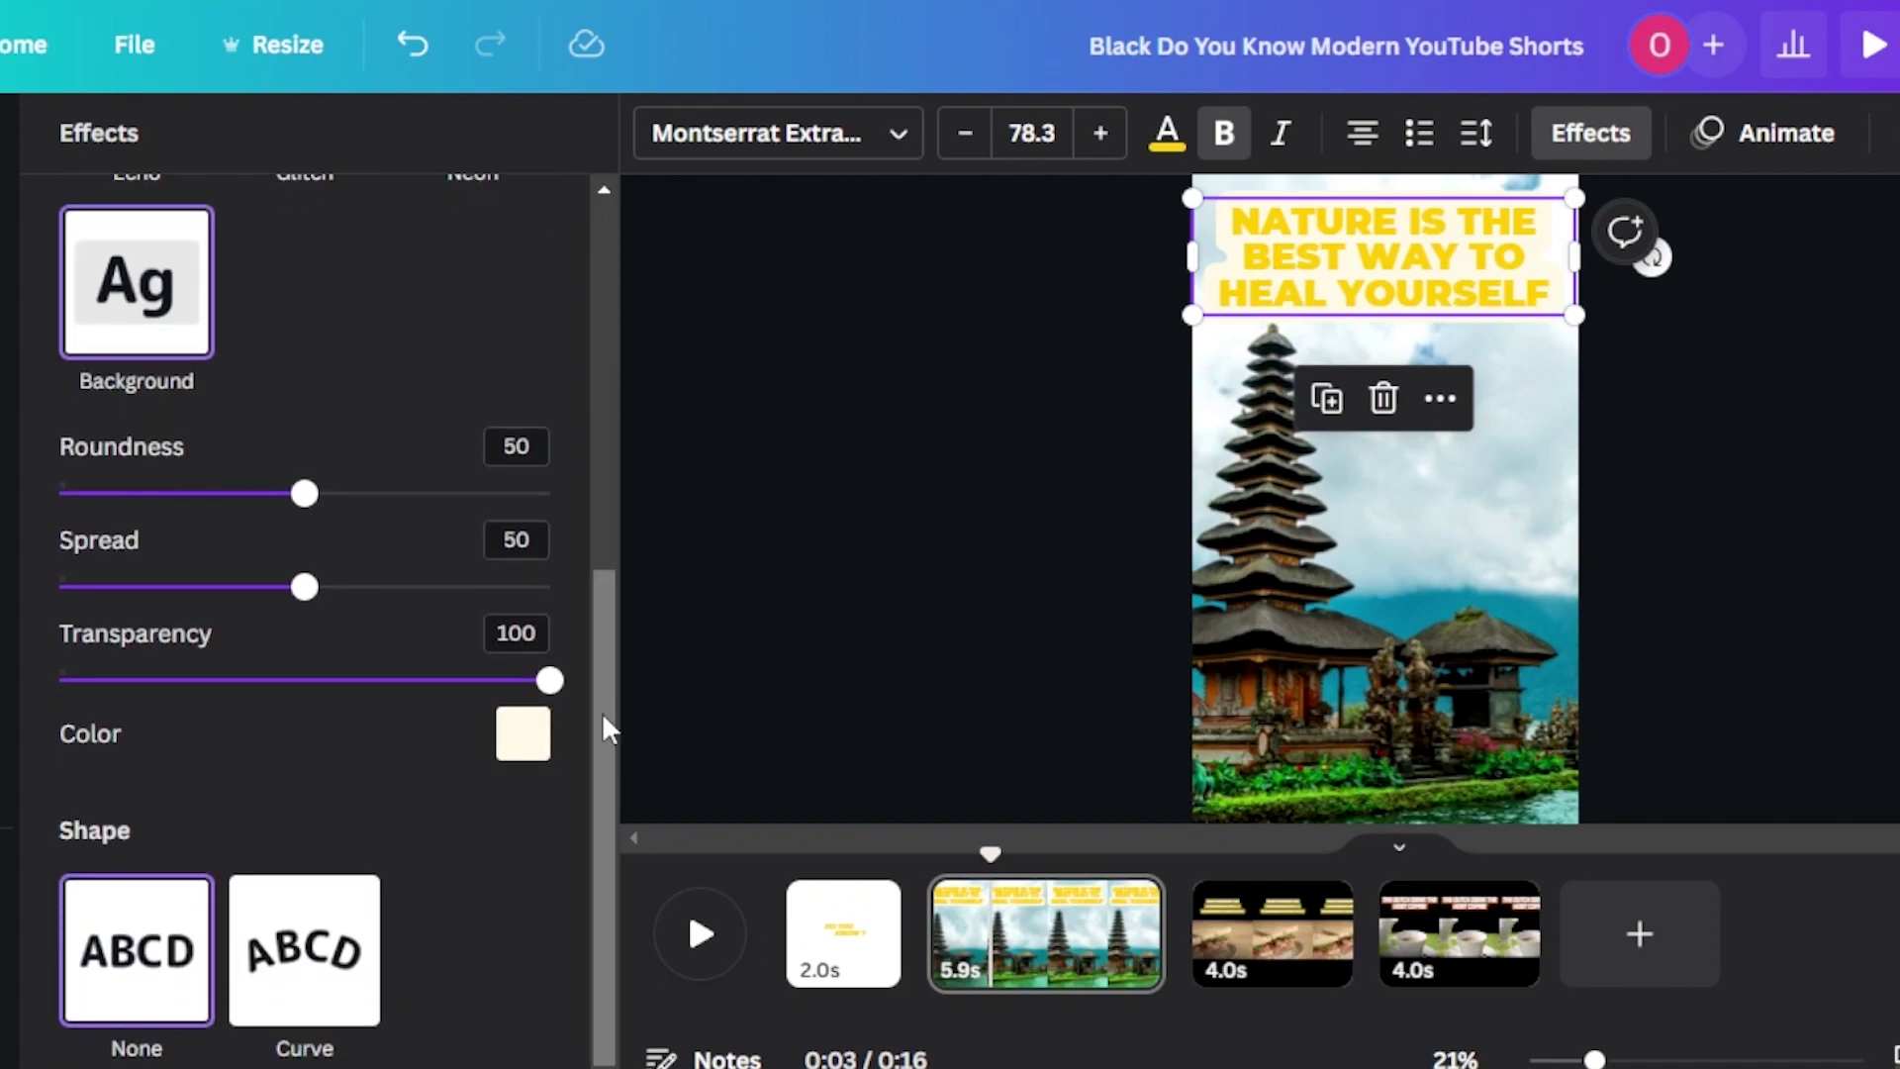
click(525, 736)
drag(566, 372, 560, 567)
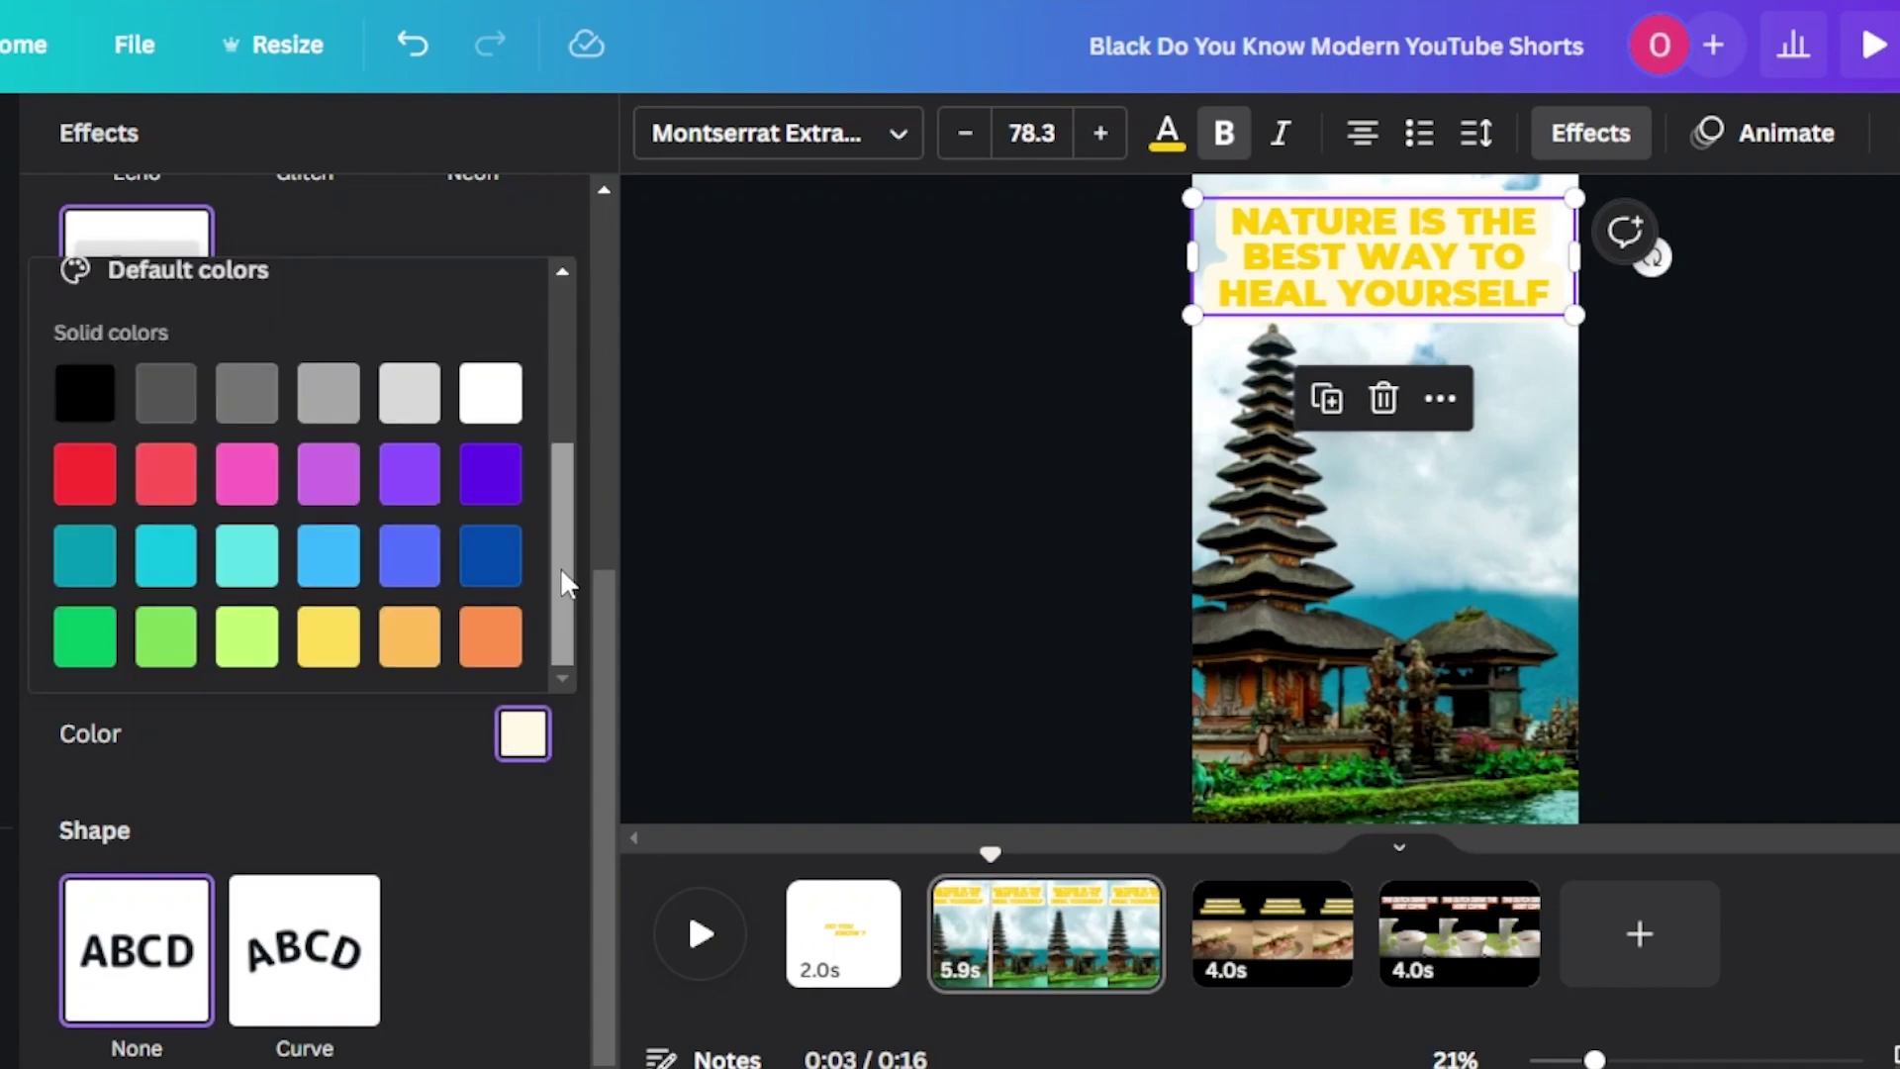
click(490, 393)
click(810, 489)
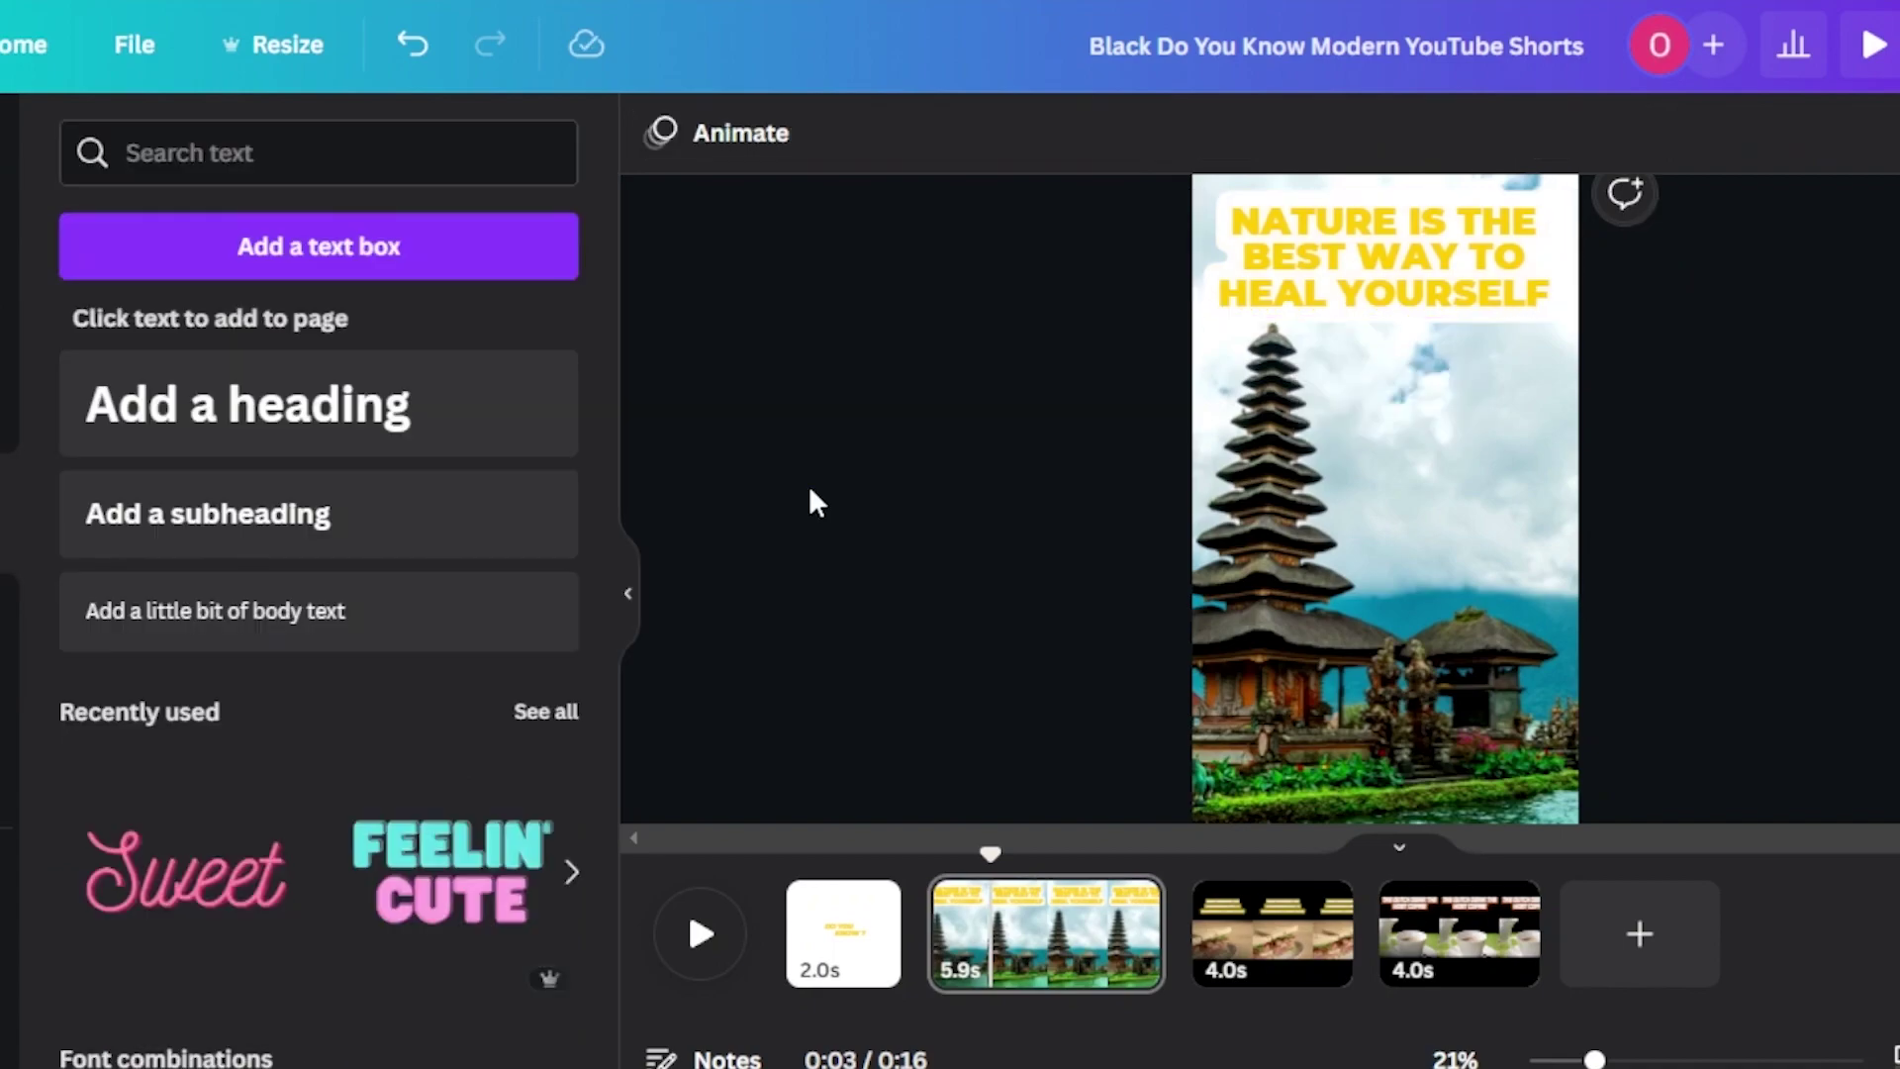
Scale the heading down to a font size of about 66.8 and centre it near the top of the temple page
click(1447, 279)
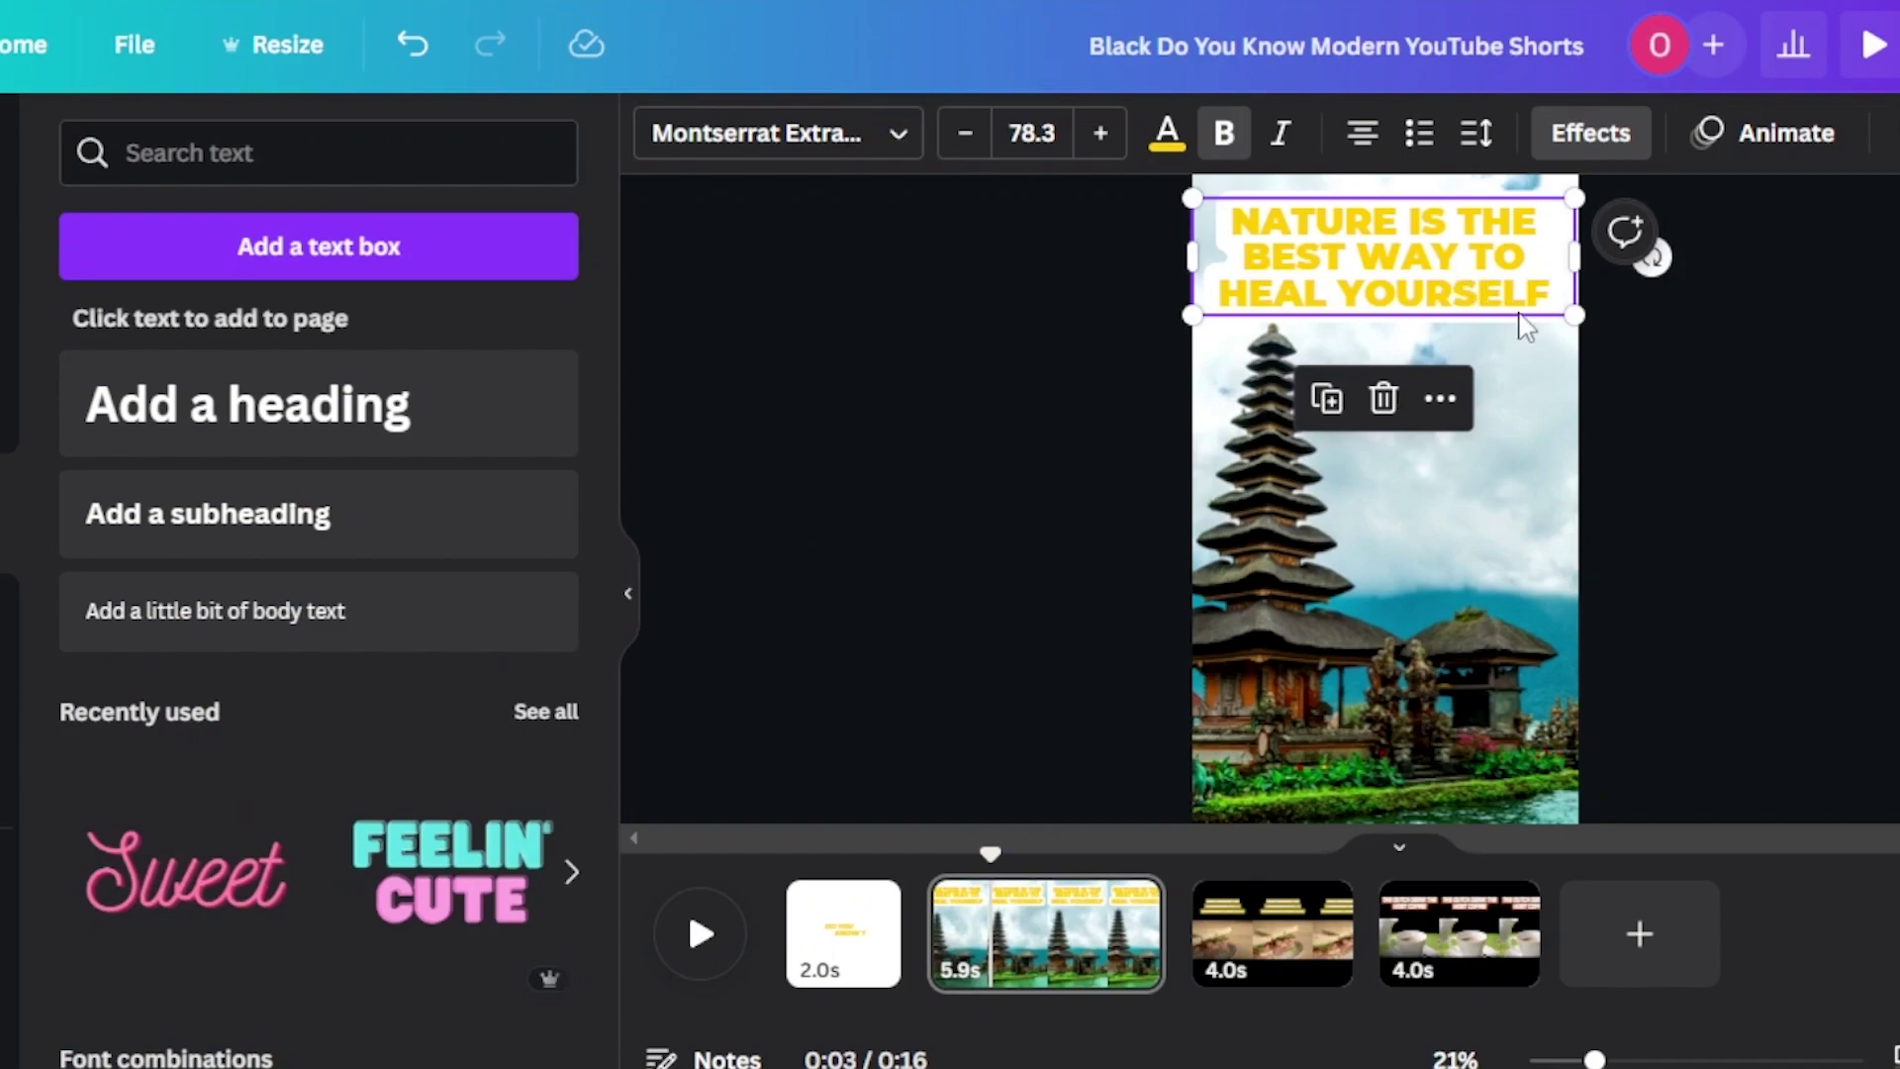
drag(1574, 316, 1515, 302)
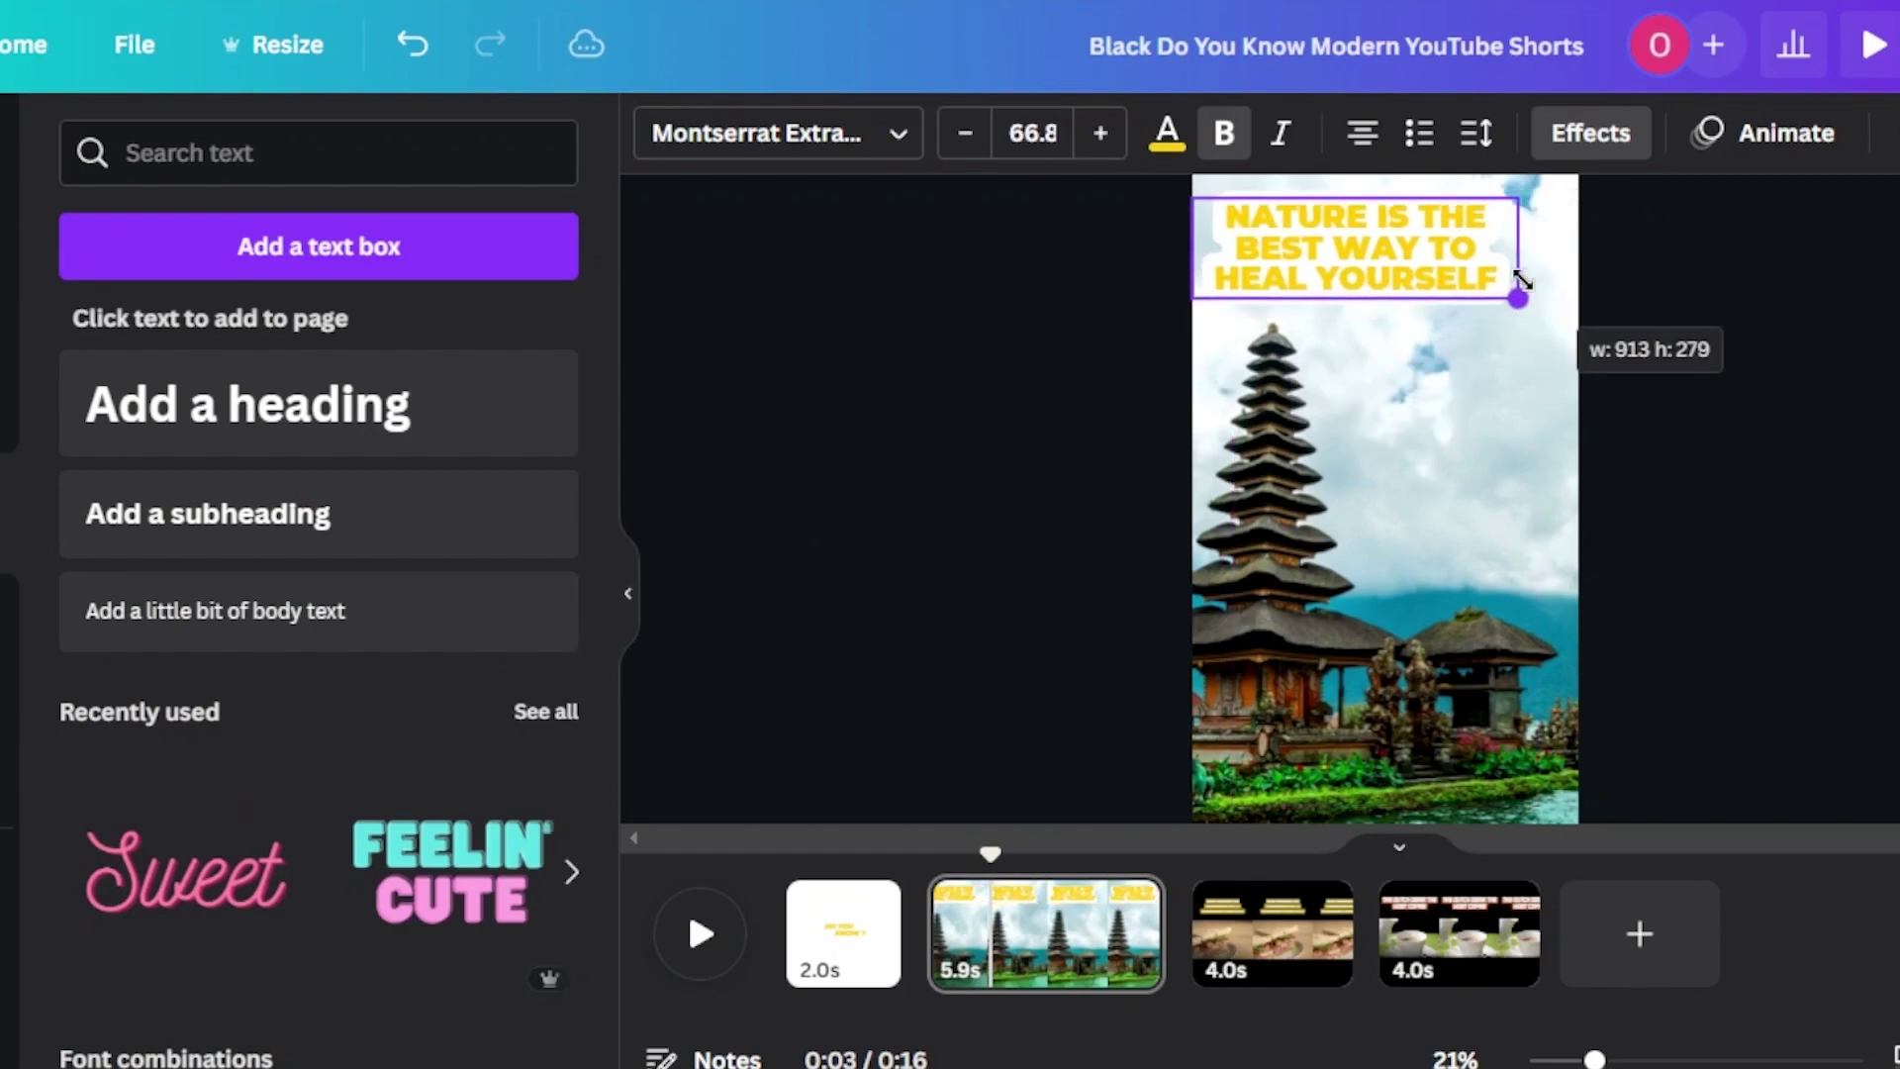
drag(1382, 235, 1403, 248)
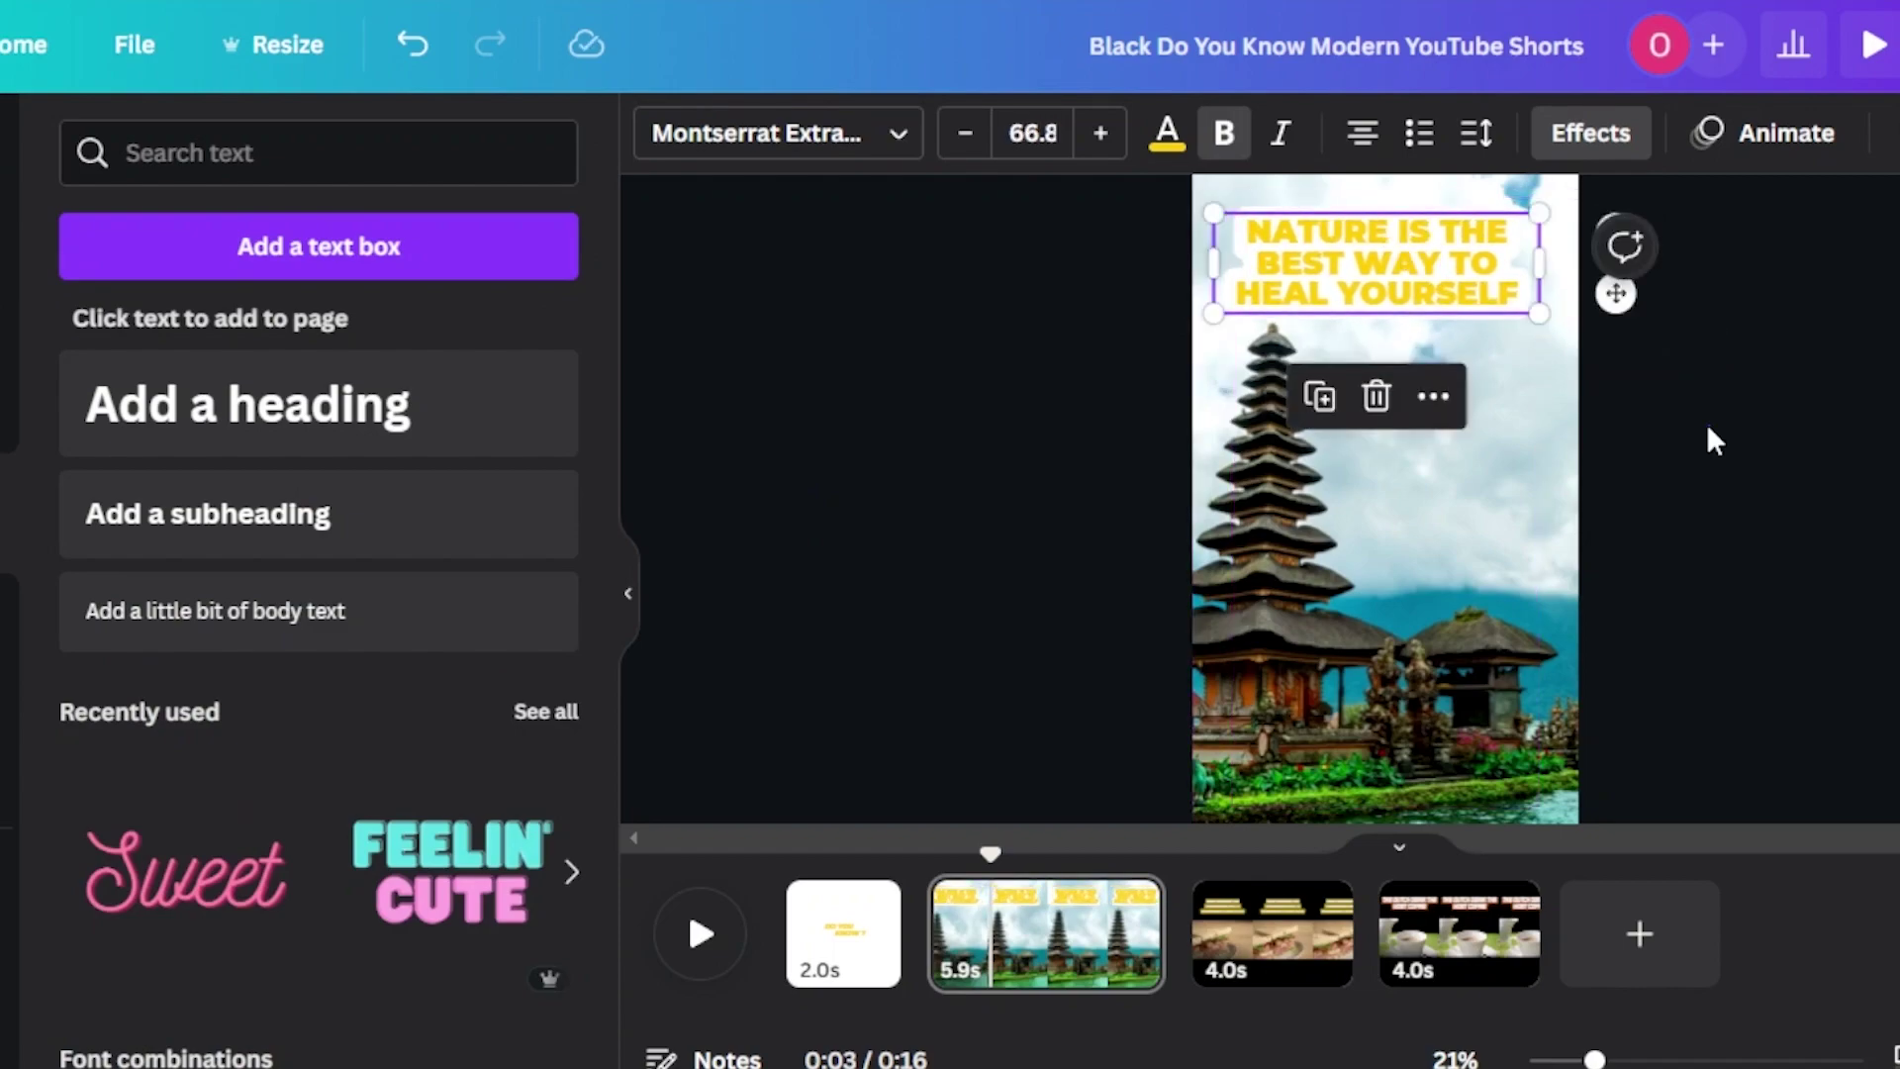
click(1377, 391)
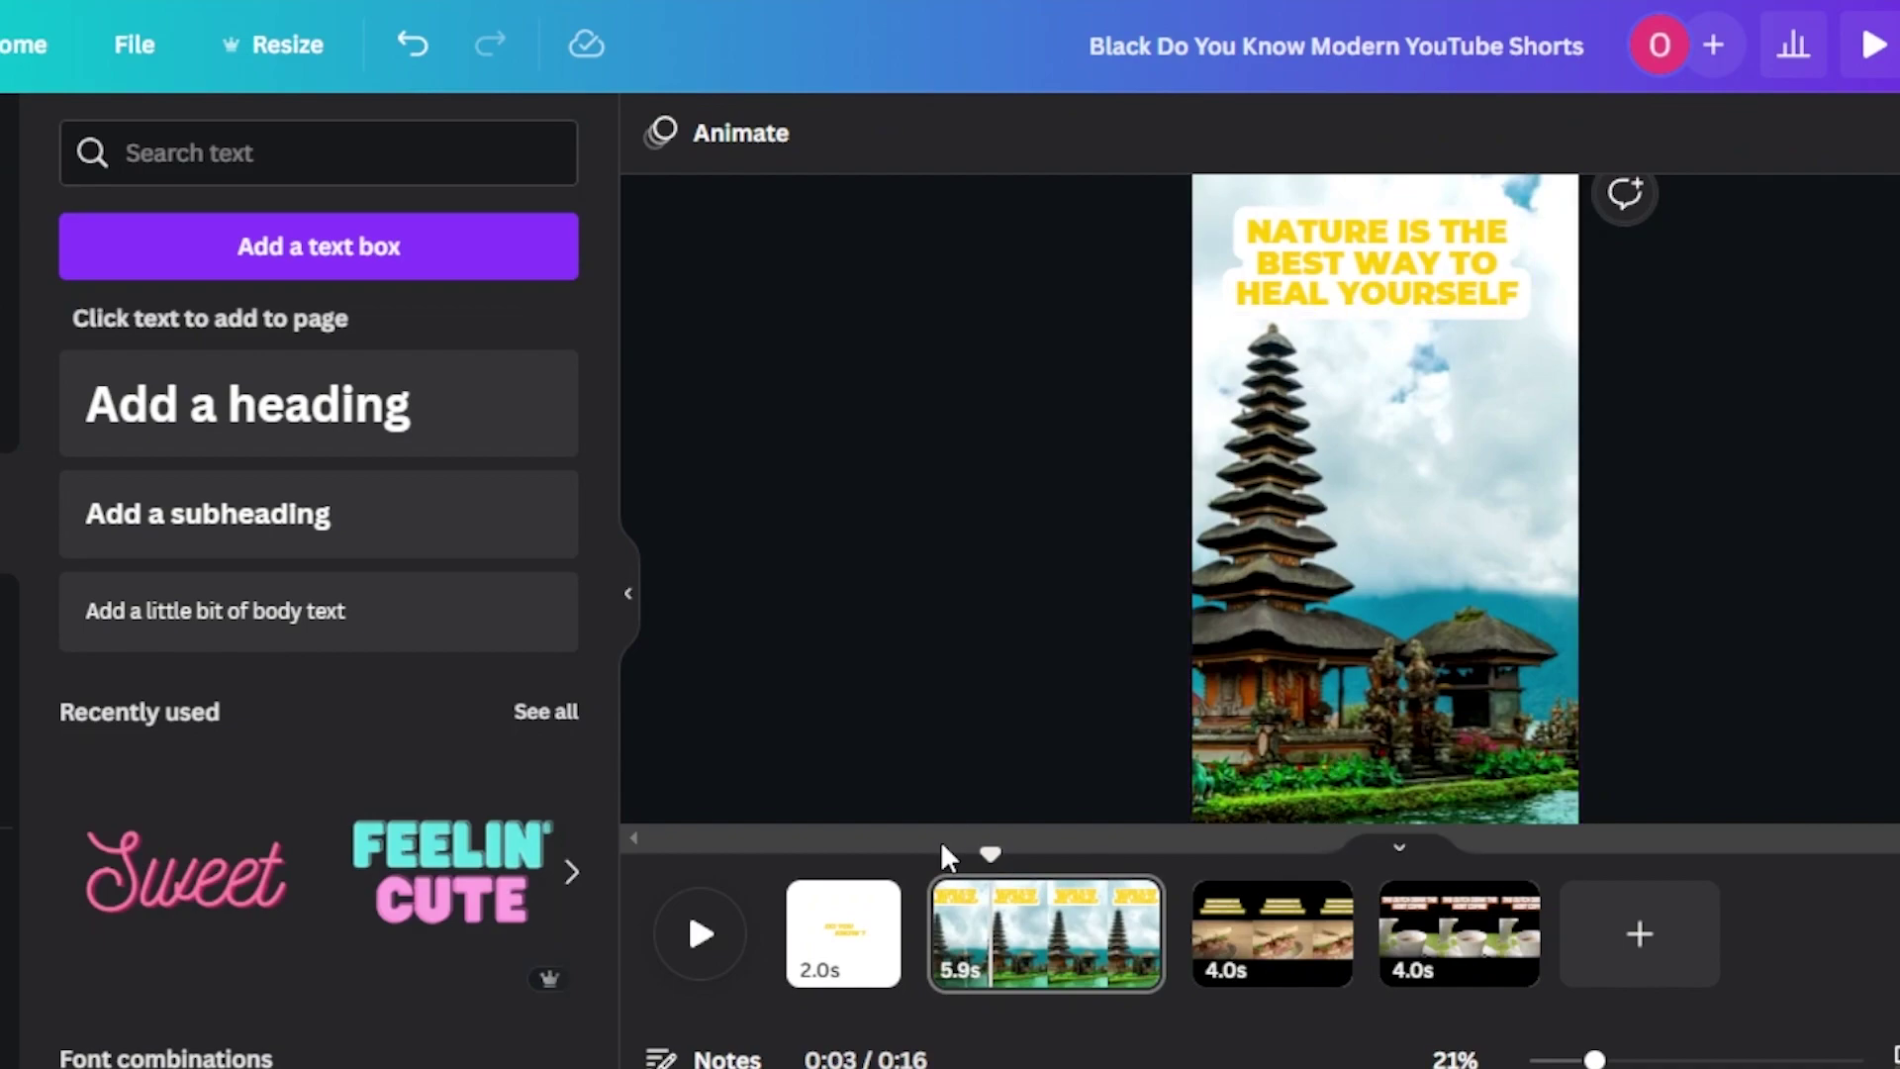
Delete the caption and the sandwich video from the third page and set its background to white
click(1283, 979)
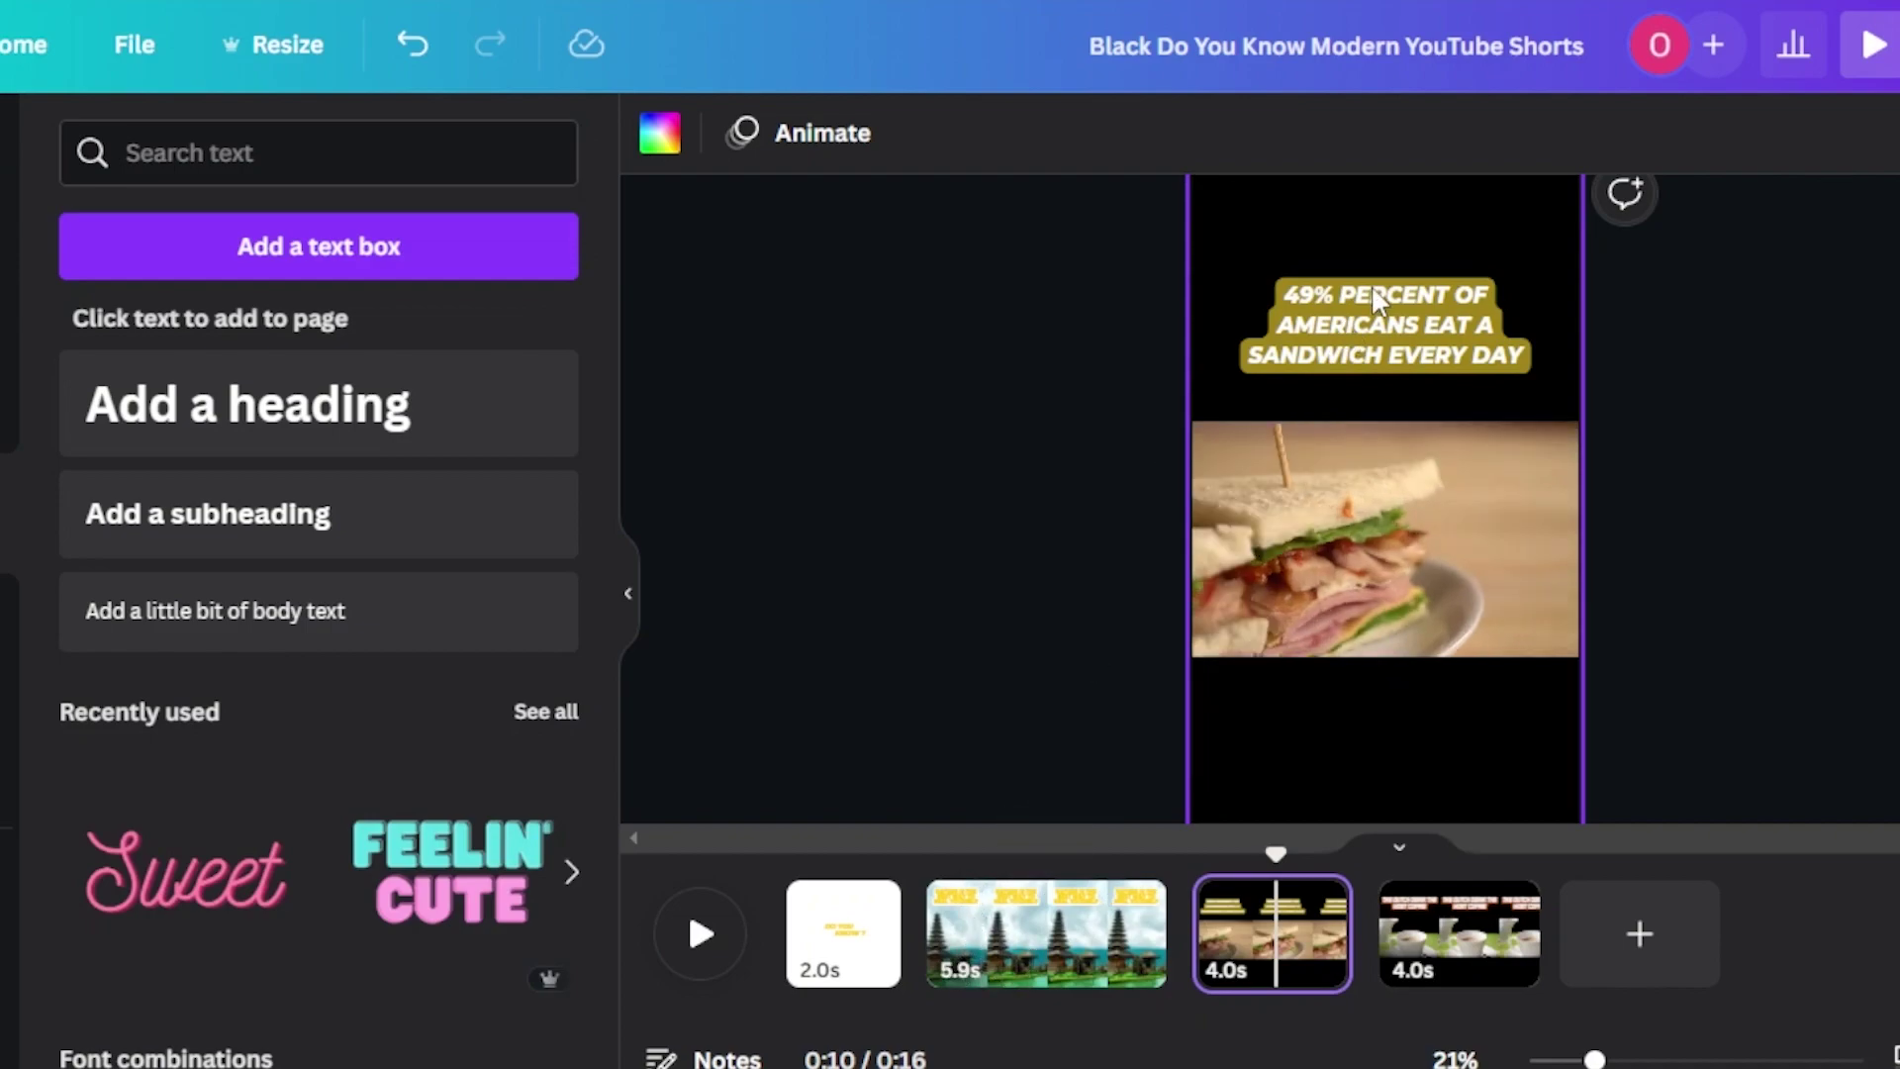
click(1352, 348)
click(1384, 452)
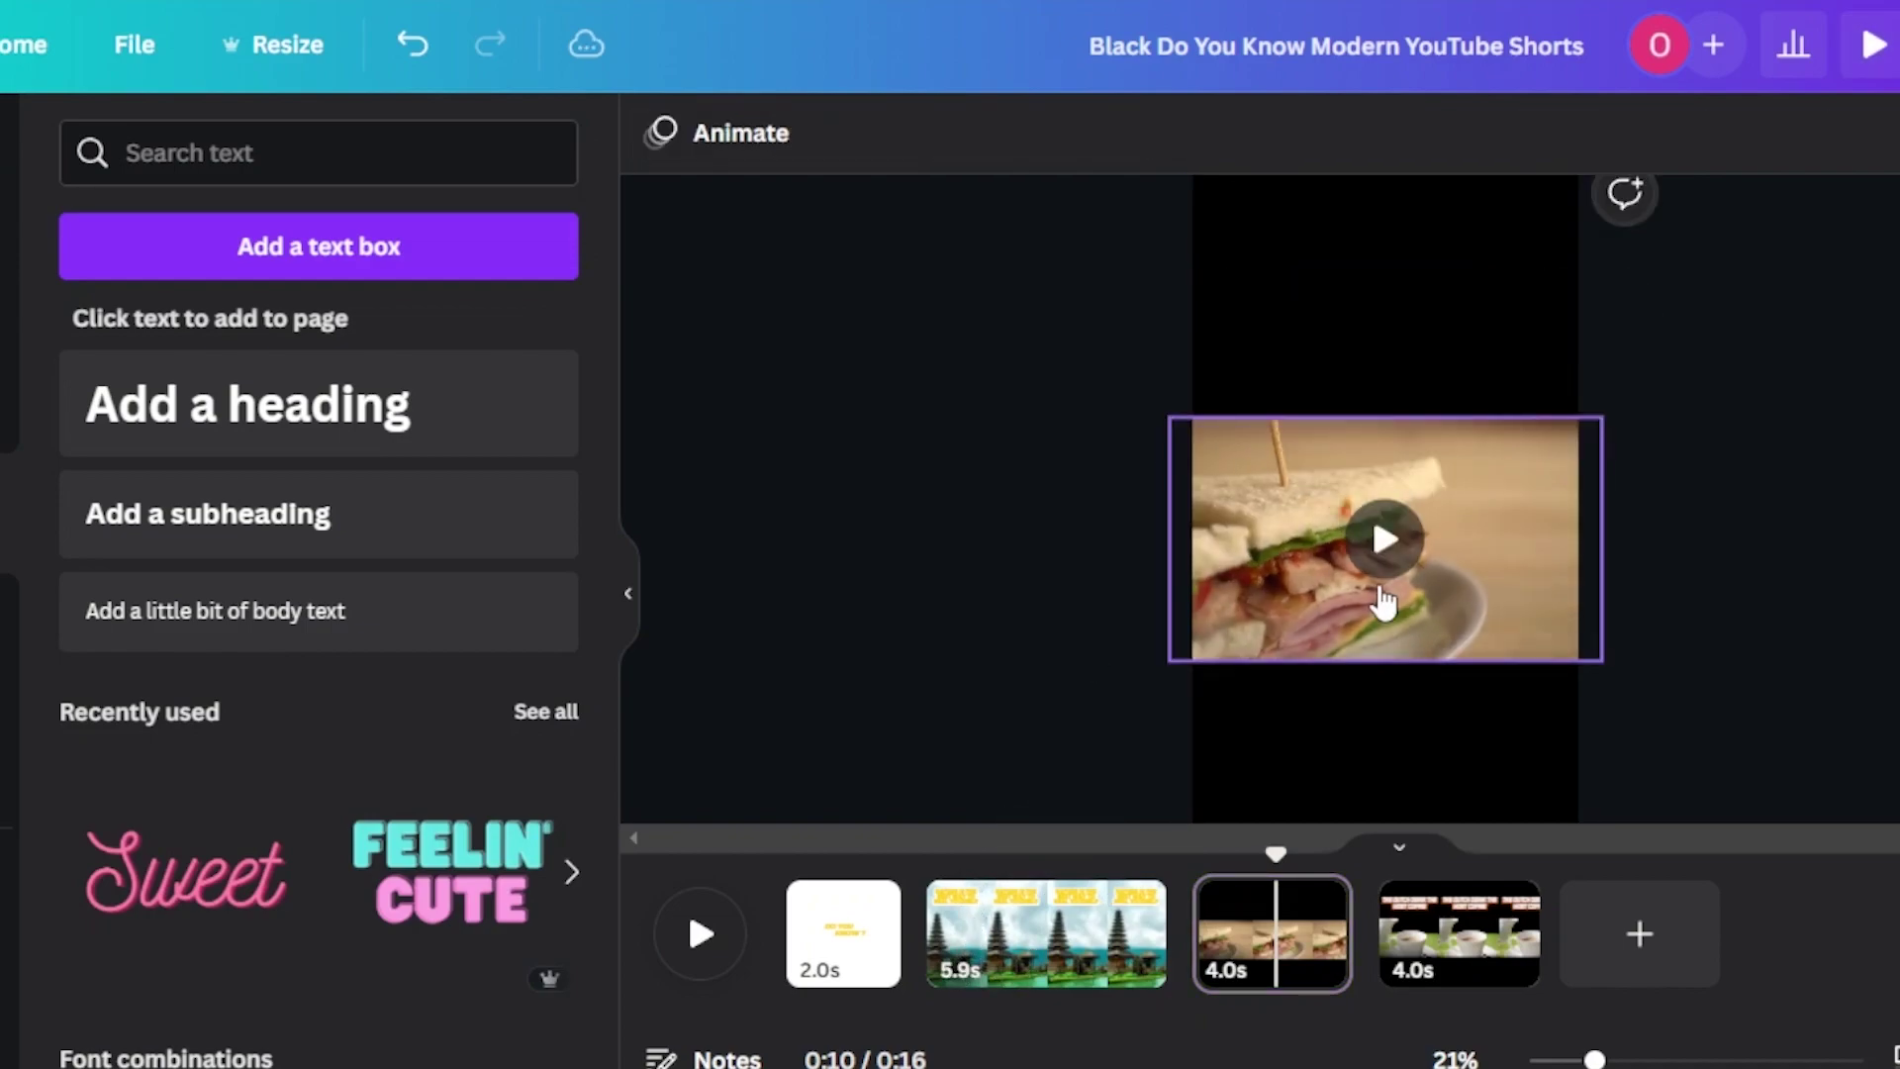
click(1225, 481)
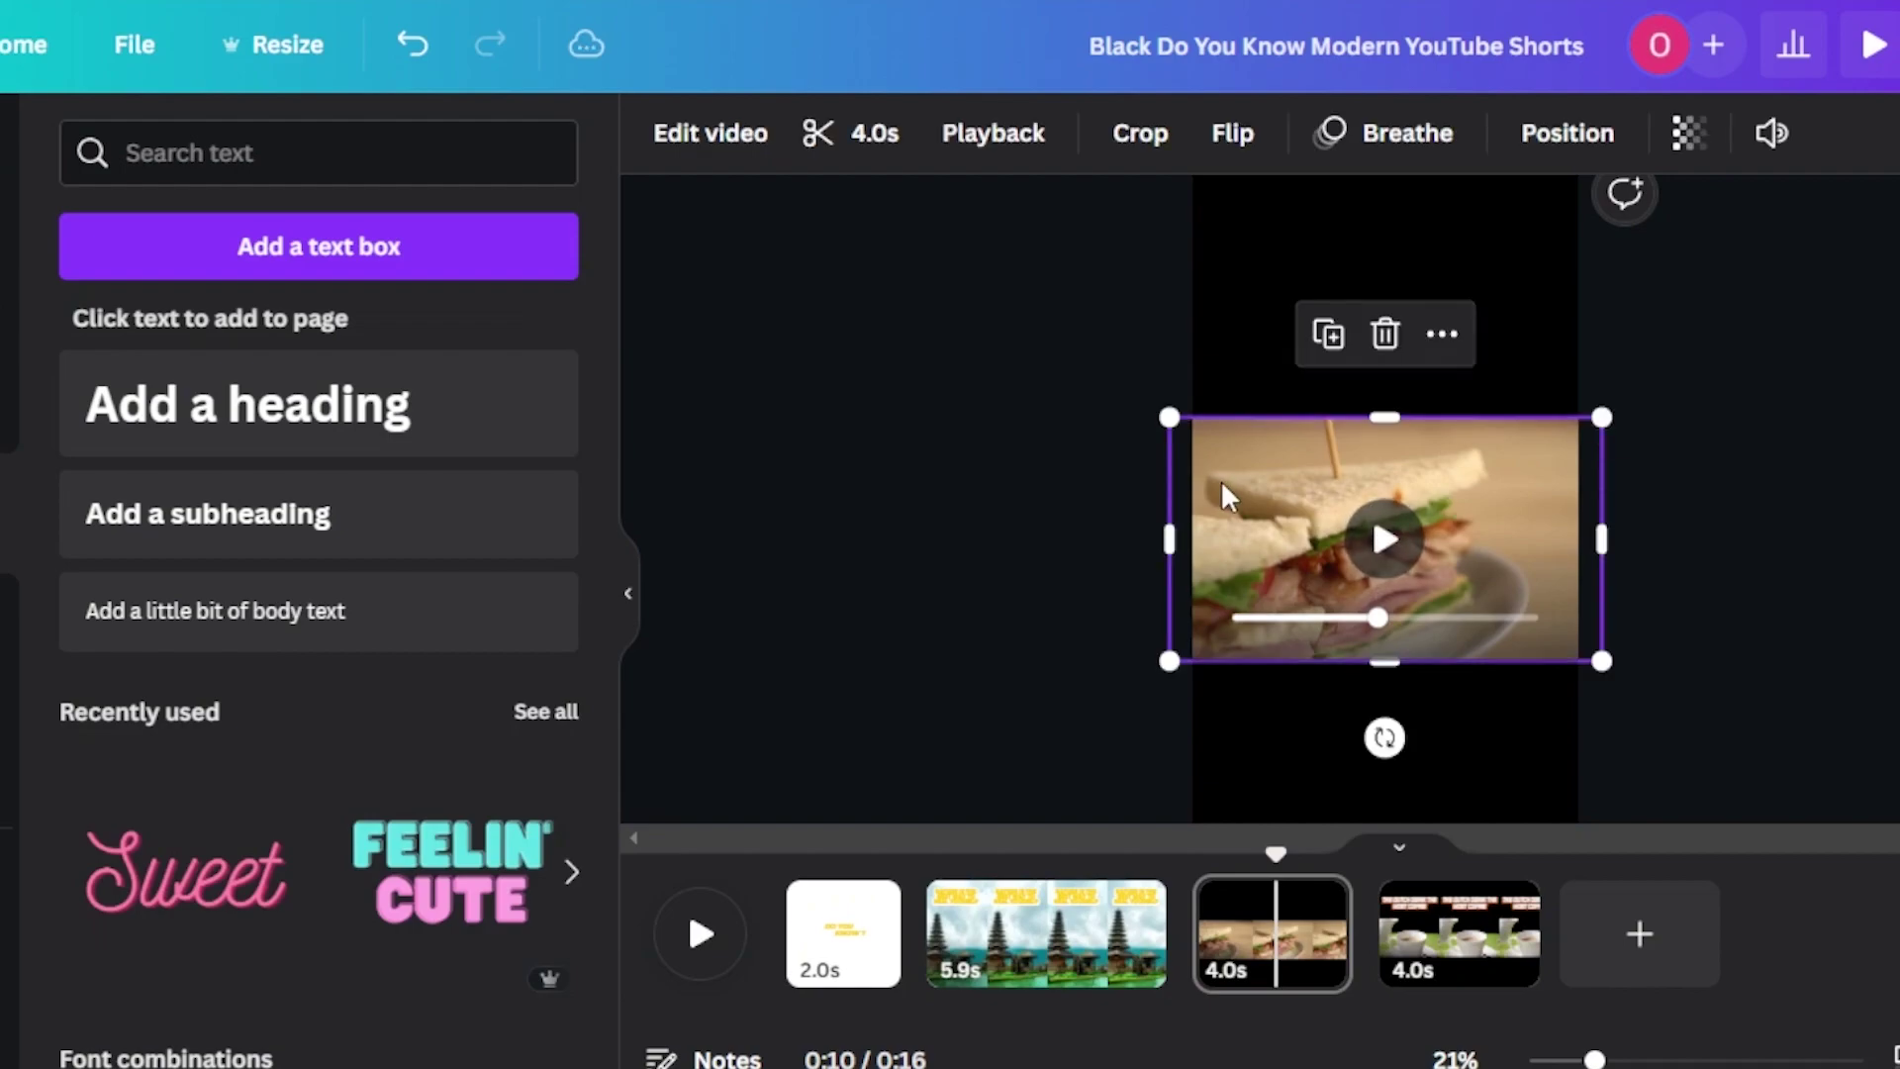
click(1386, 335)
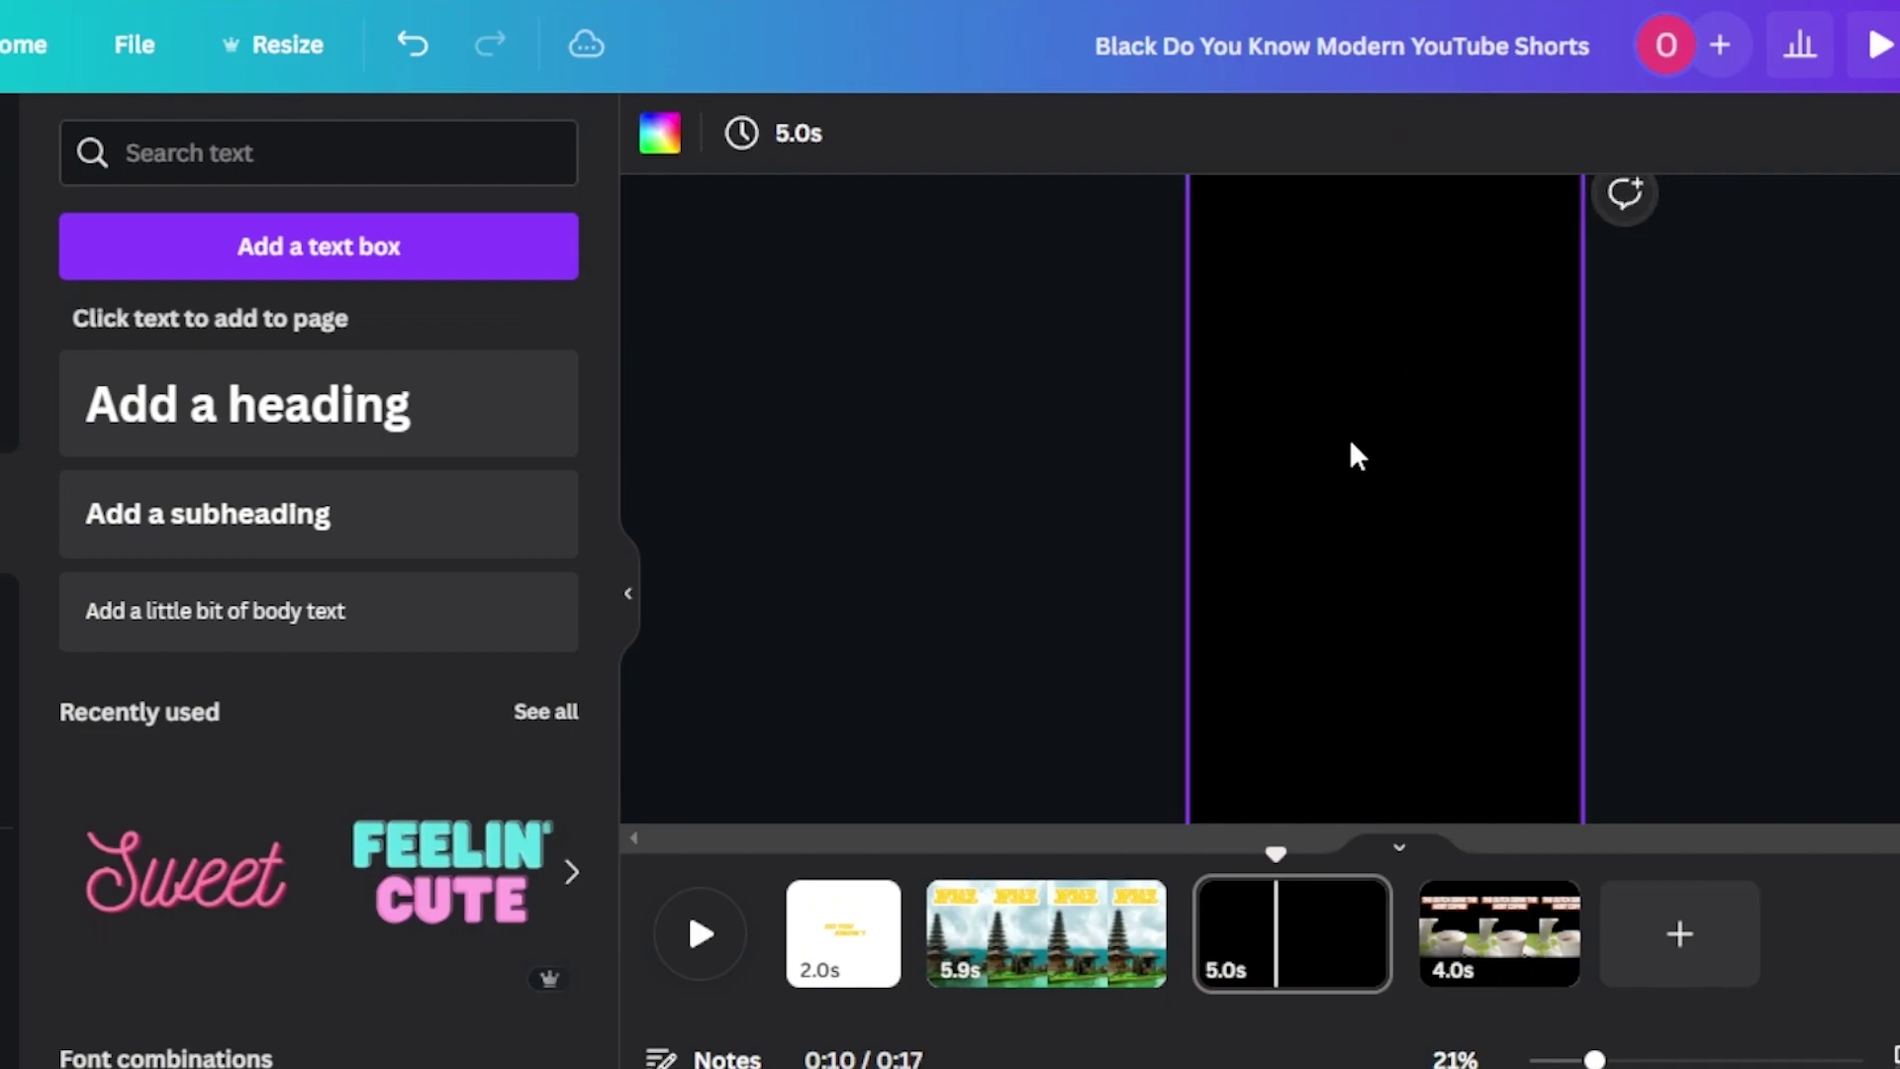
click(651, 143)
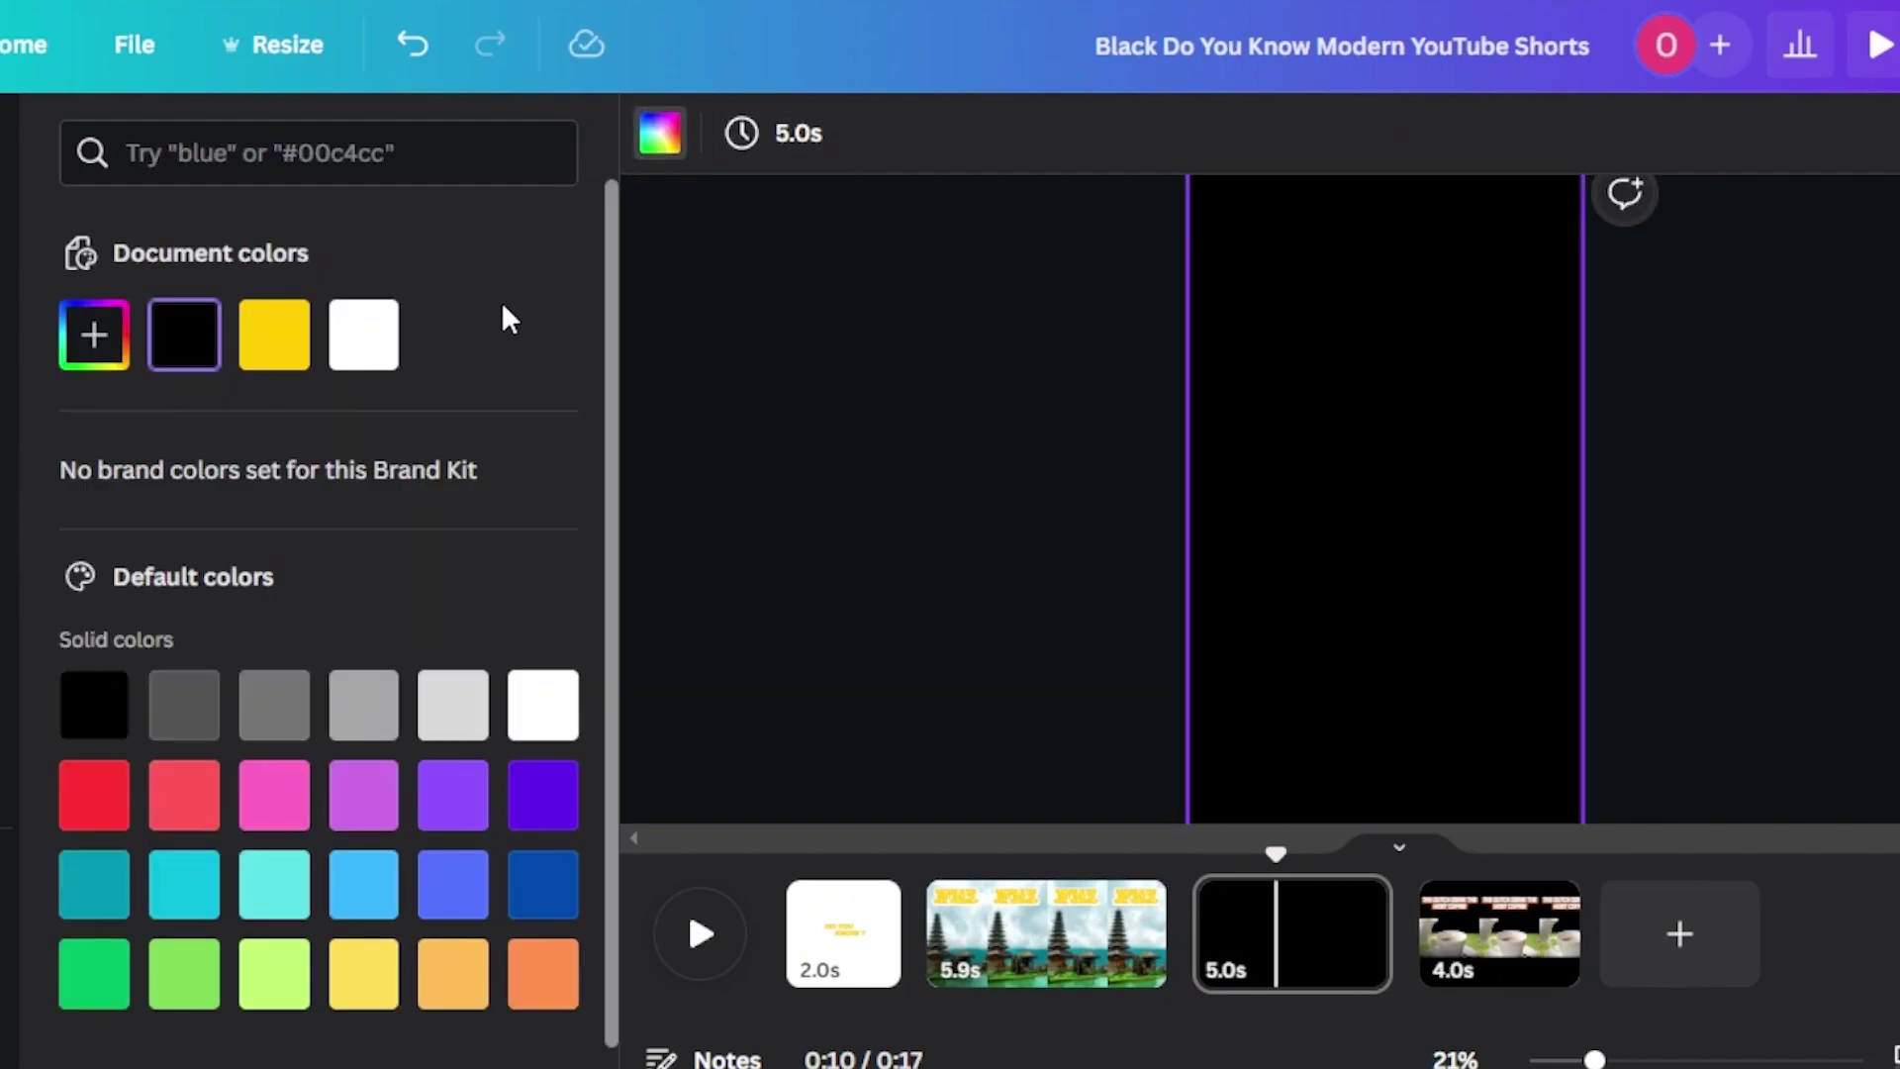
click(381, 349)
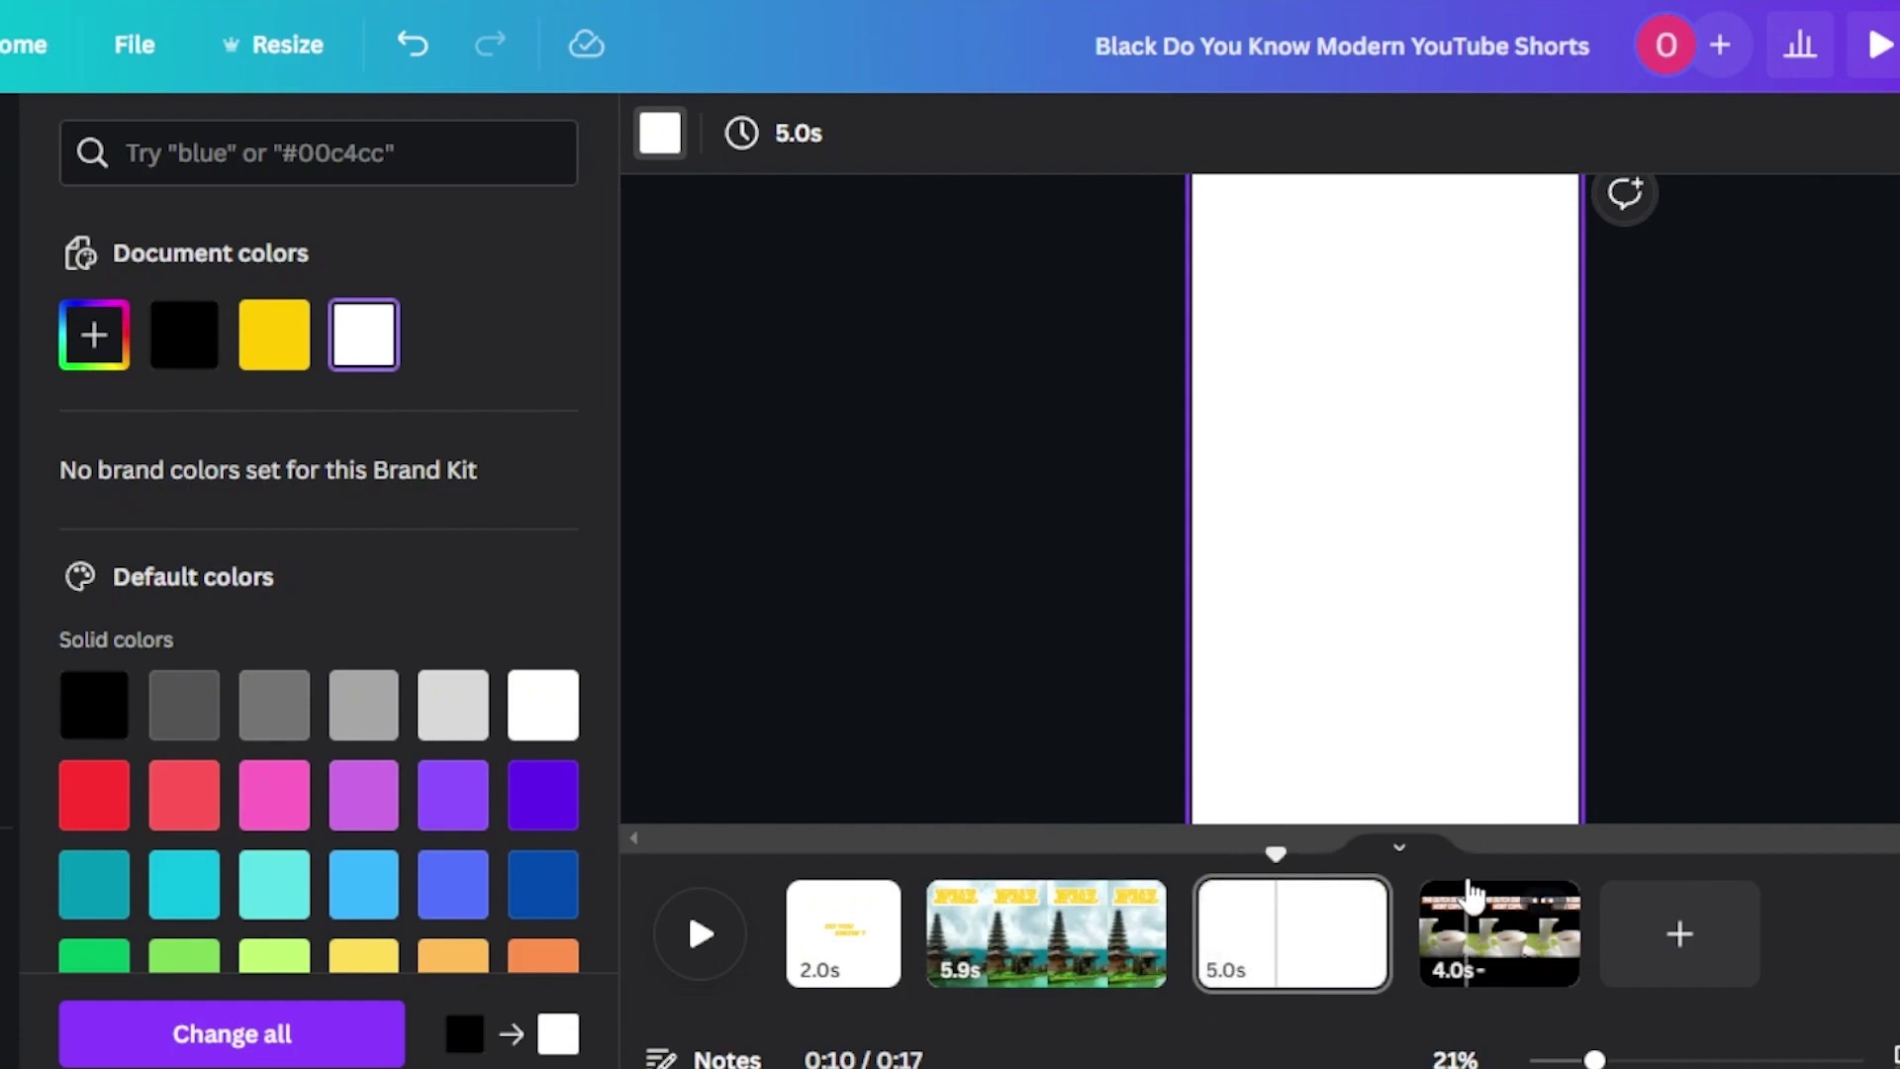
Delete the last page with the Dutch coffee text and video
click(1541, 903)
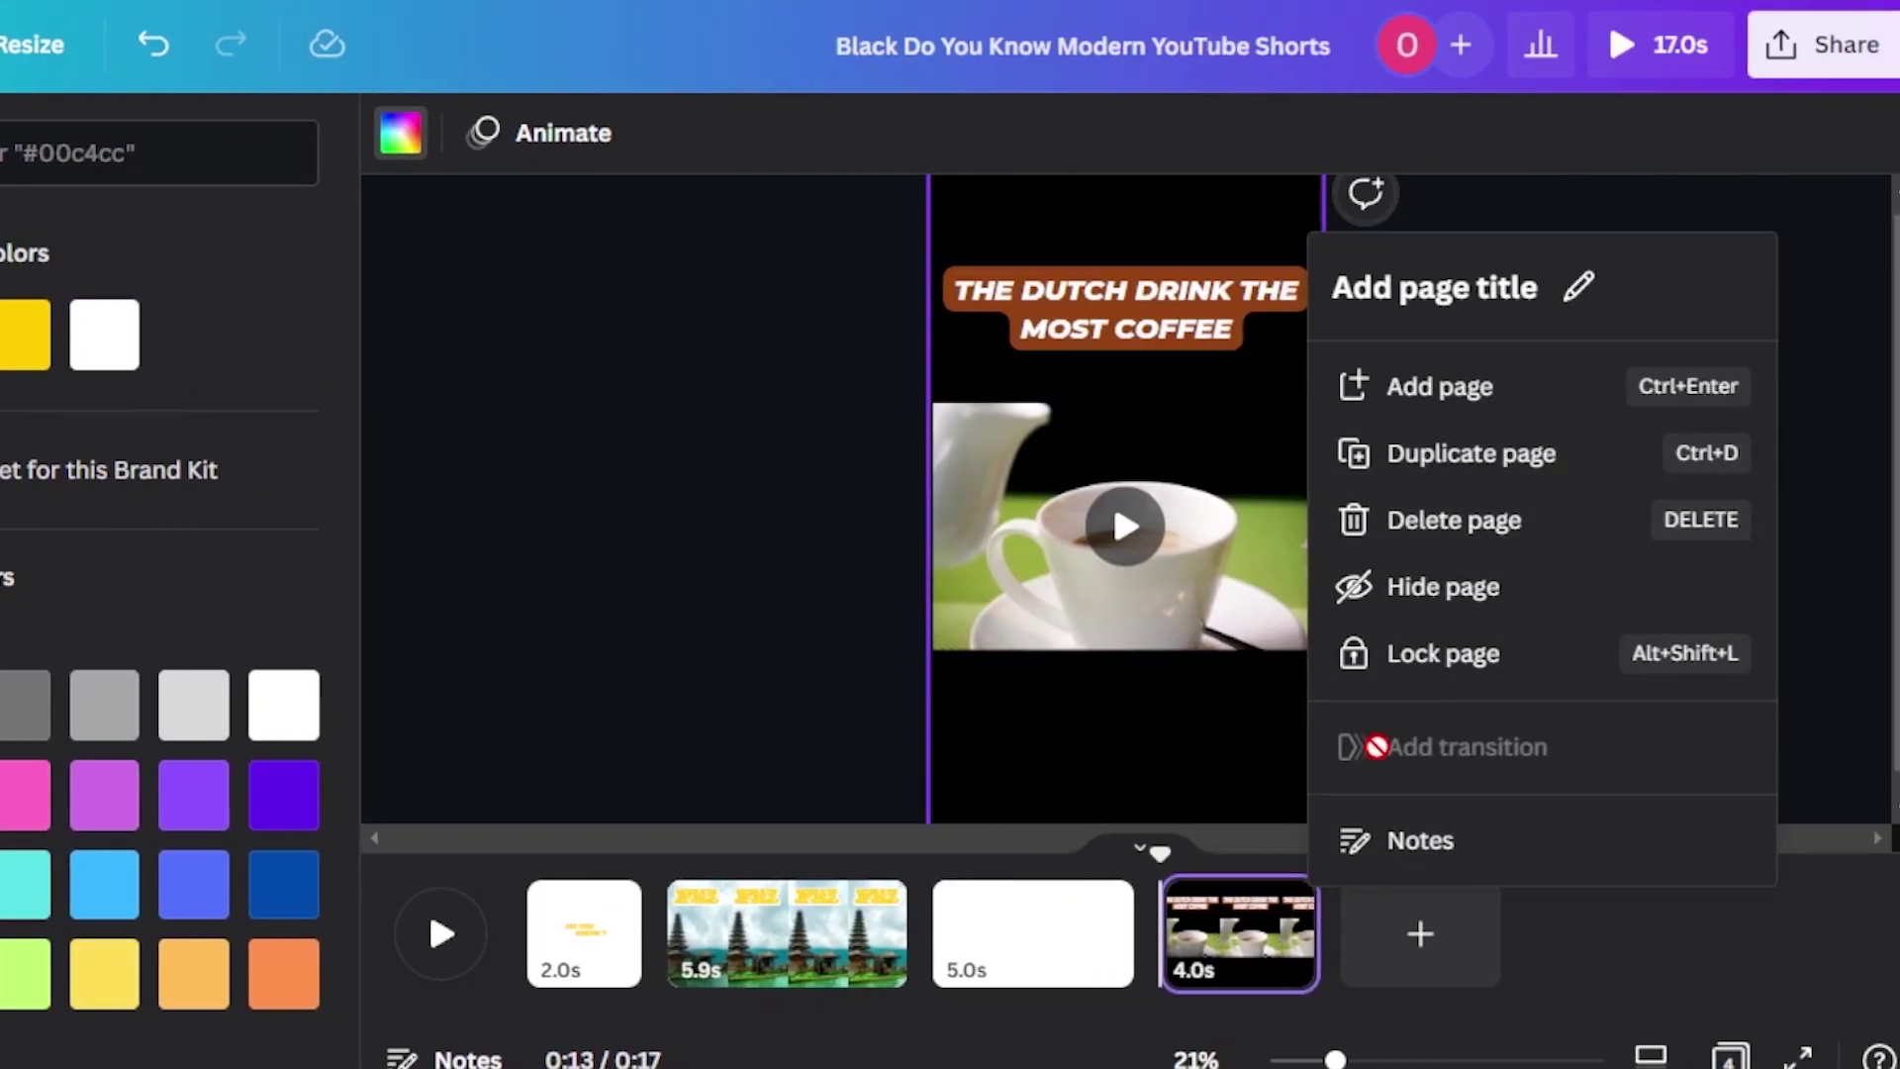
click(1284, 902)
click(1283, 903)
key(Delete)
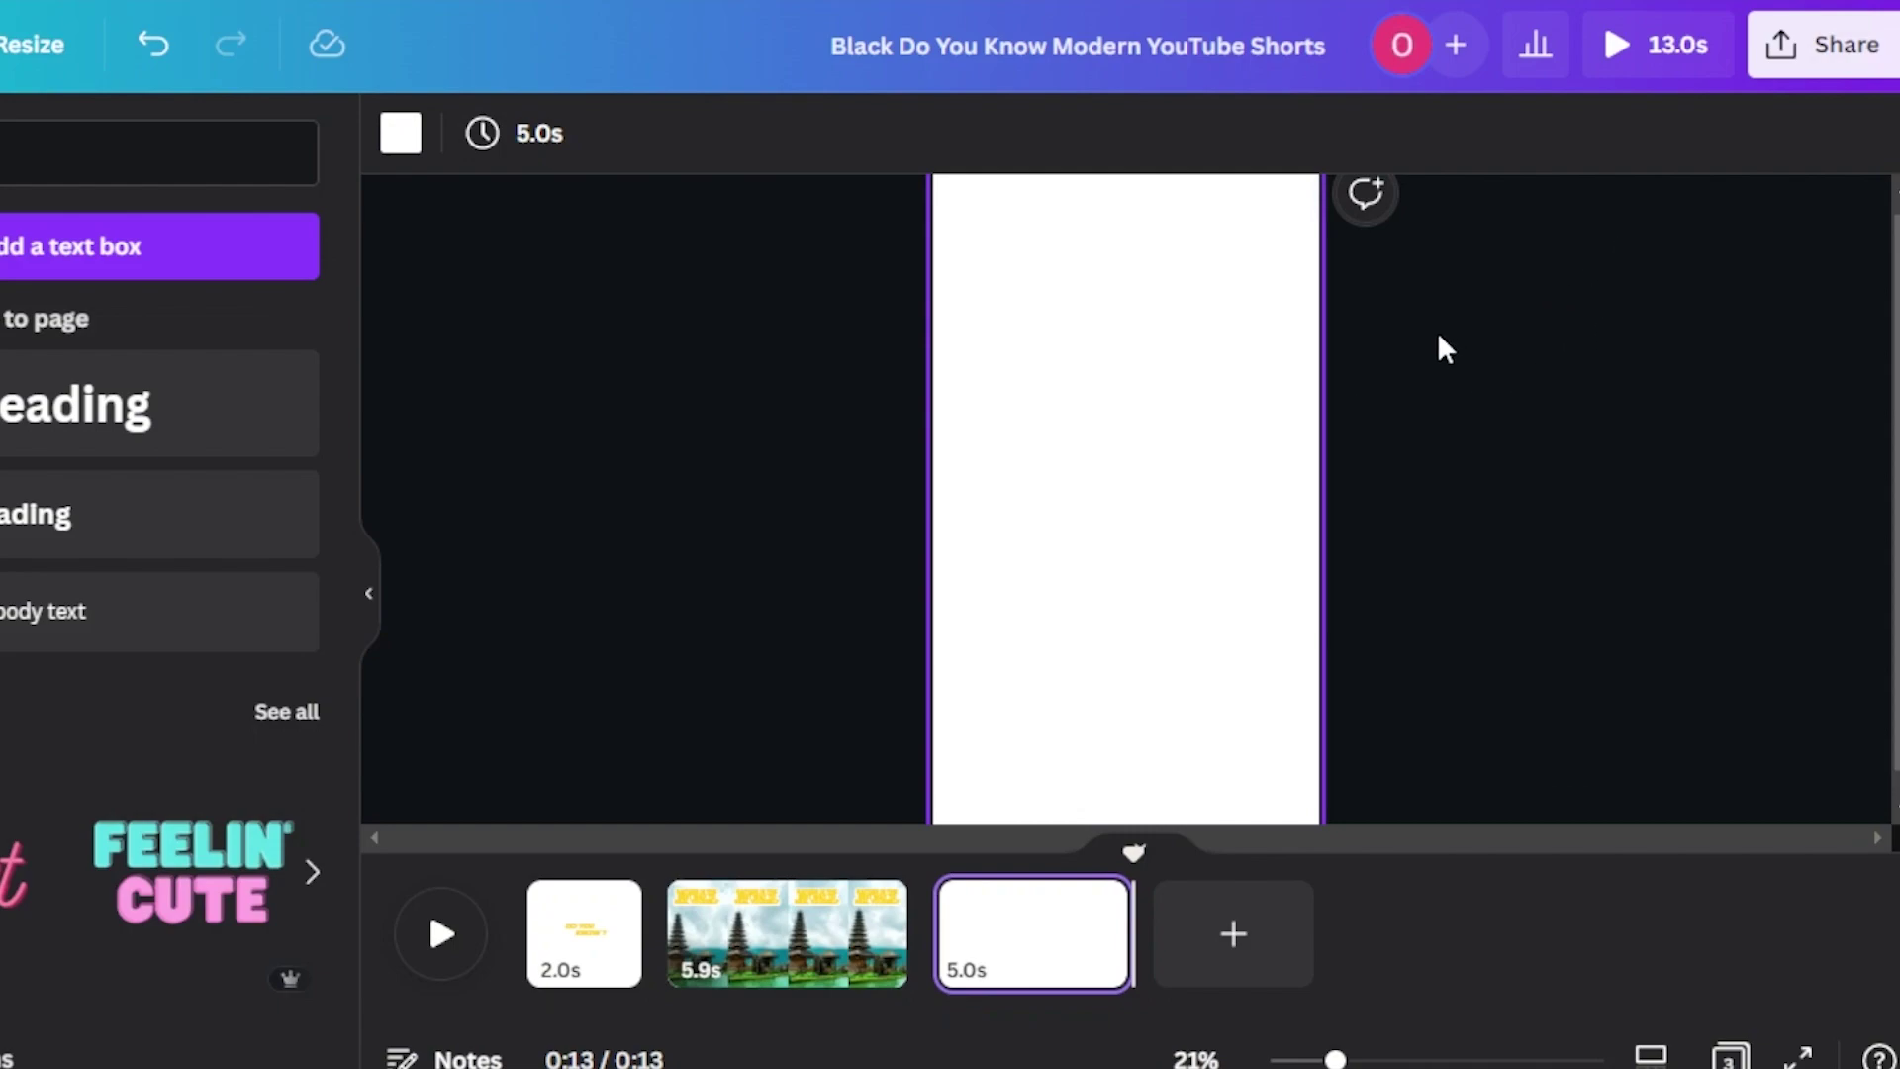
Preview the short by playing it from the very beginning
key(ctrl+z)
click(716, 392)
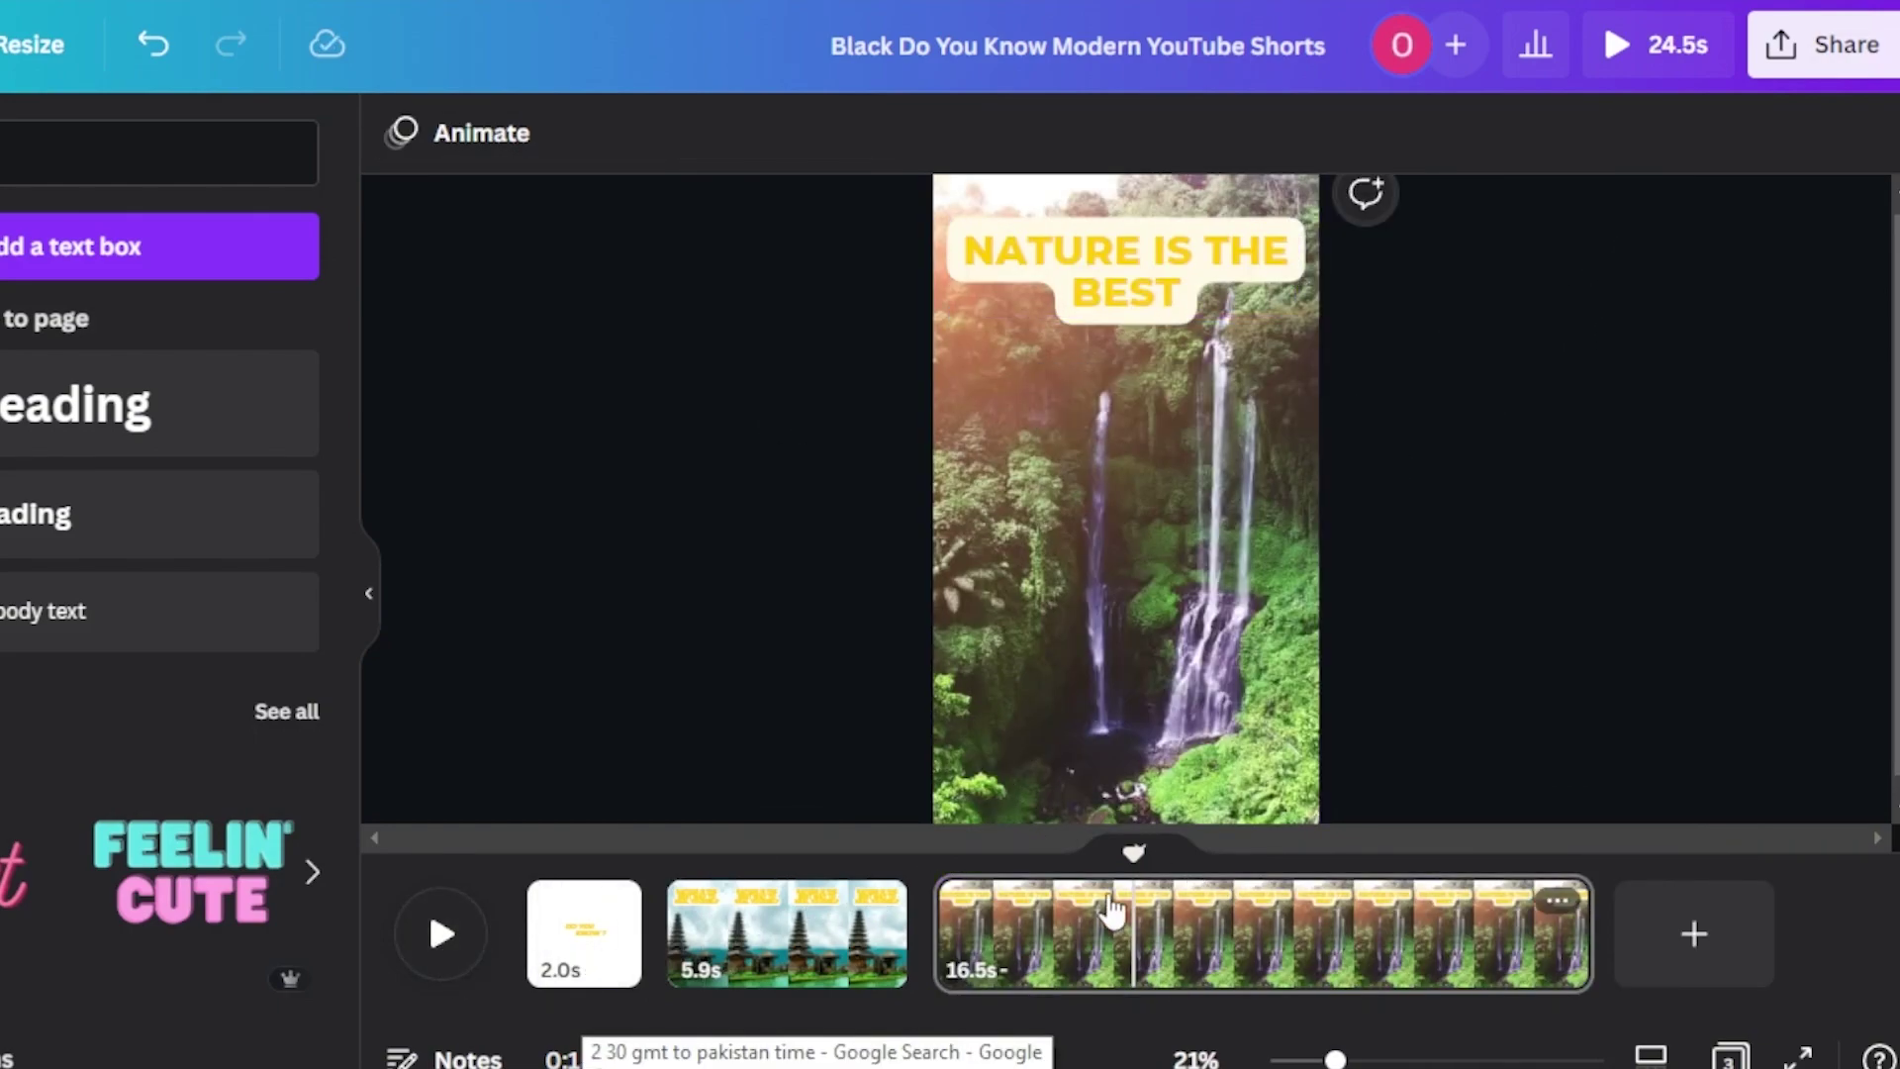
drag(1133, 851, 462, 822)
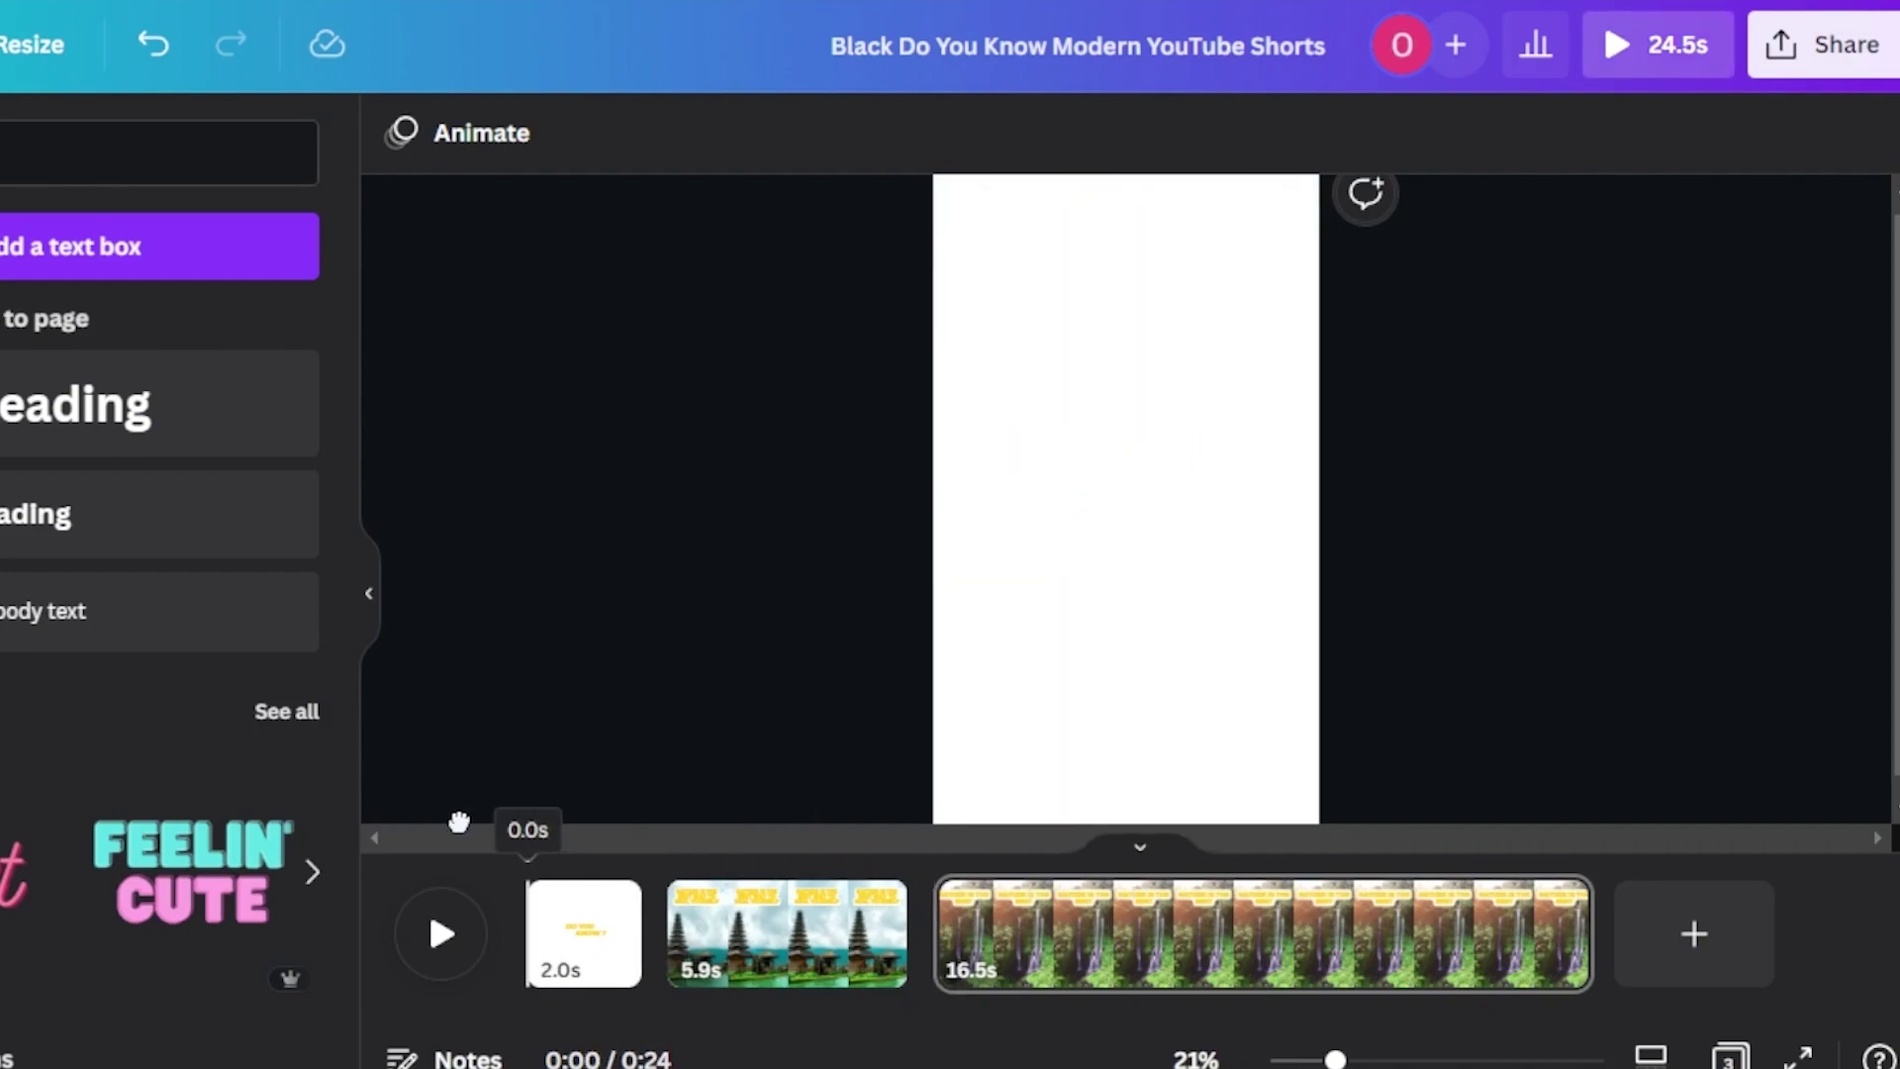
click(442, 933)
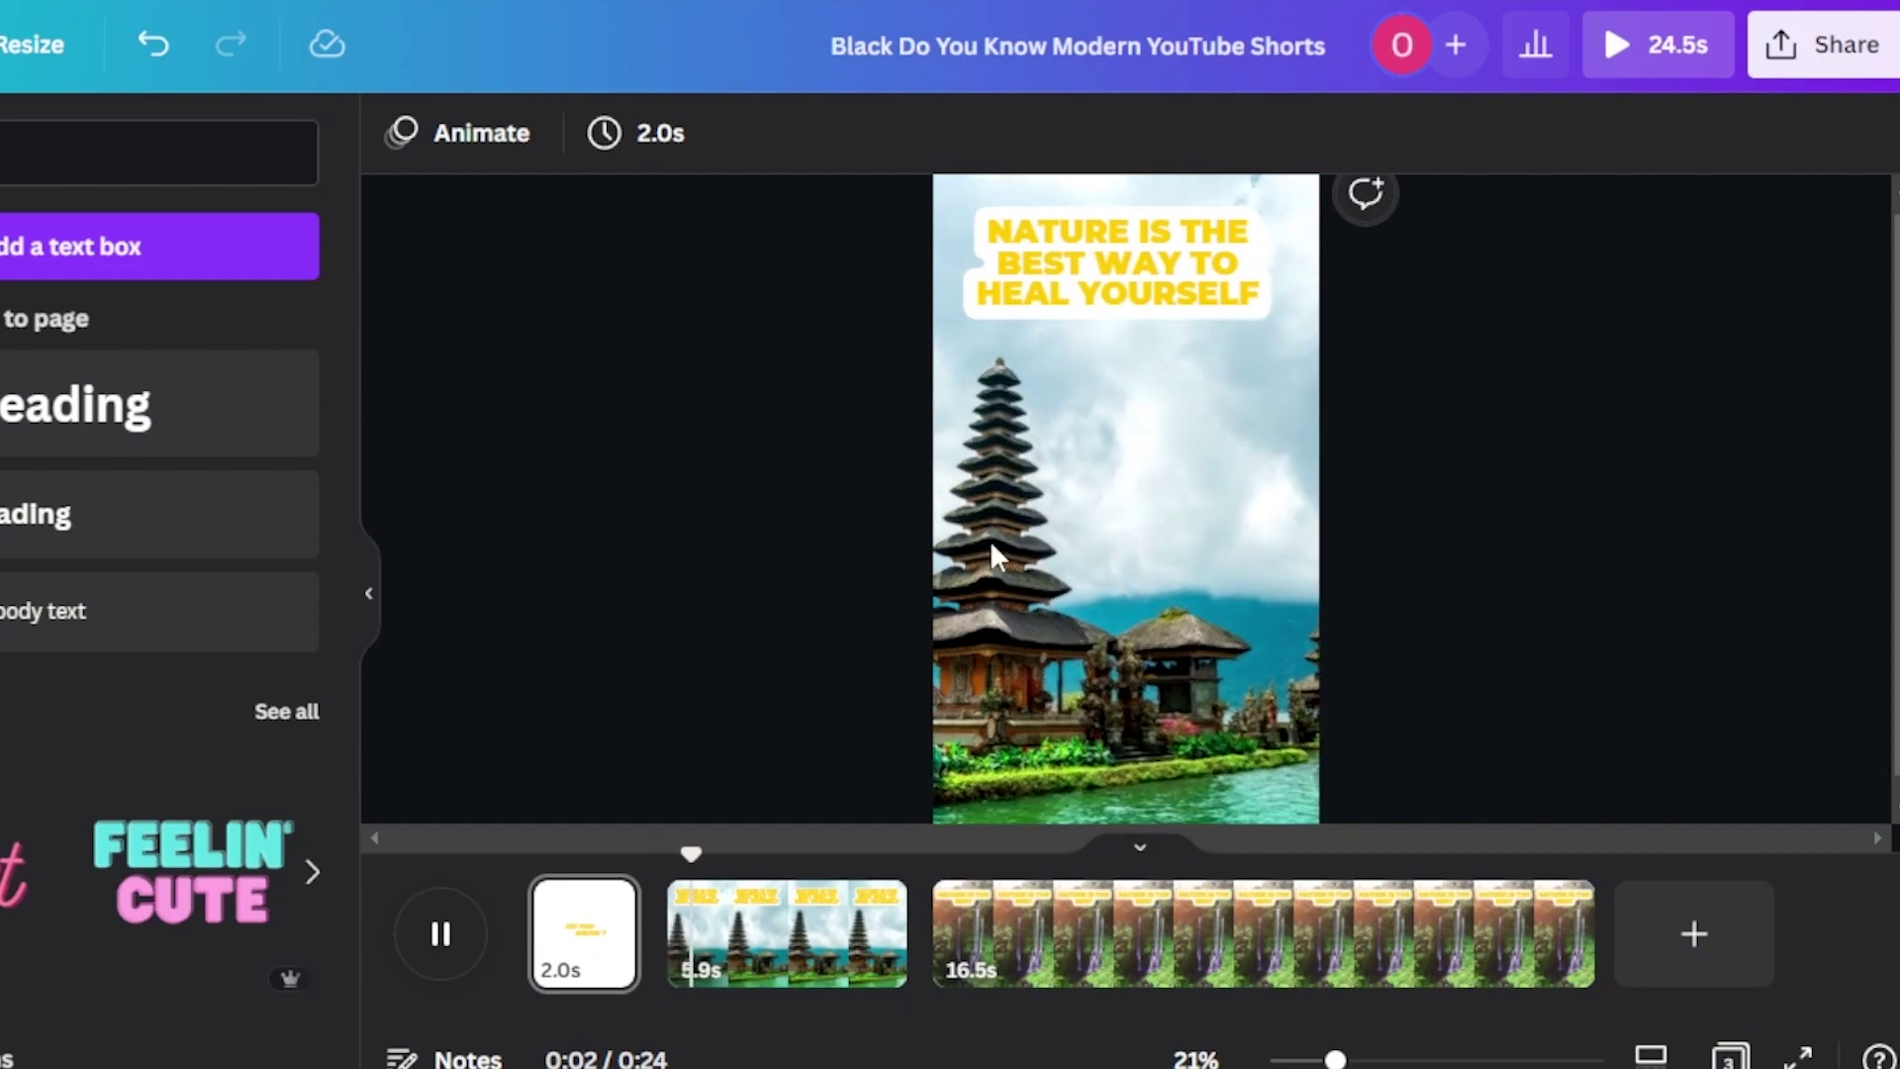
click(965, 618)
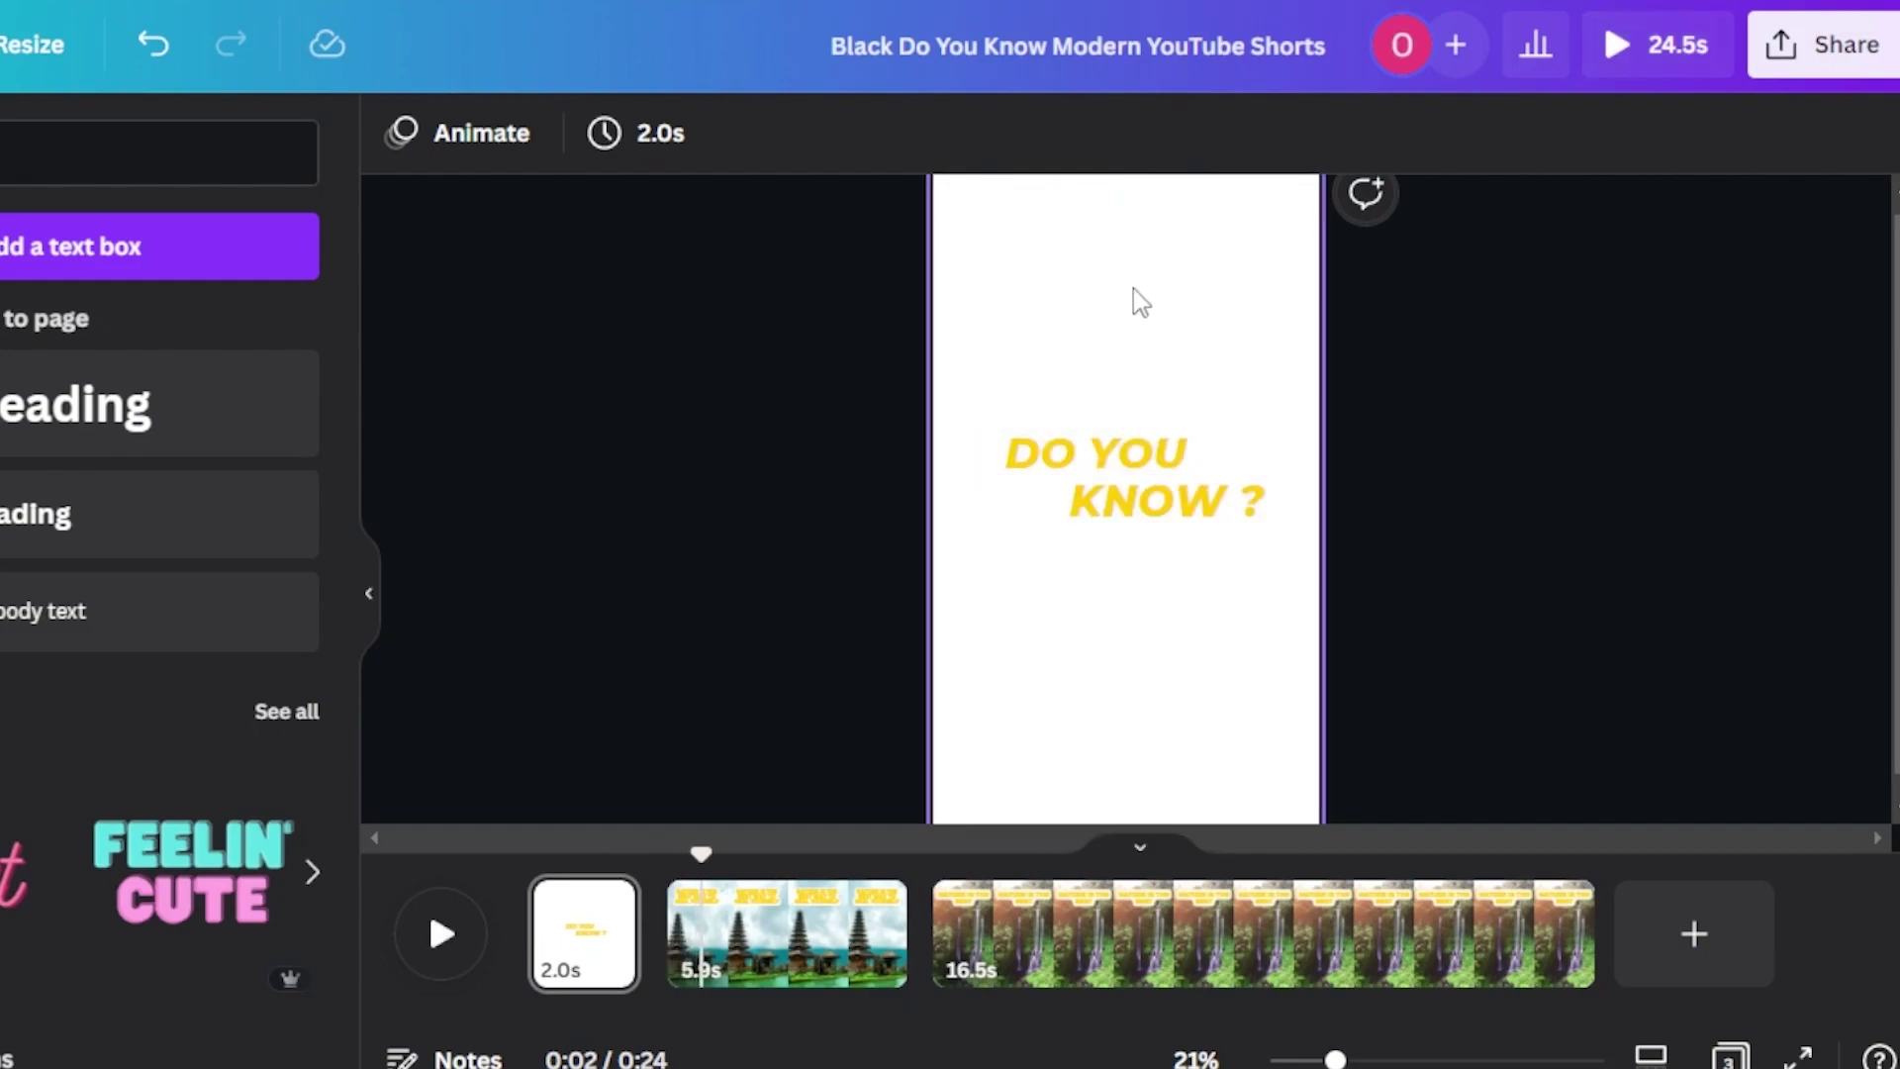
Select the temple page and browse the elements library for graphics, stickers and photos
click(1073, 537)
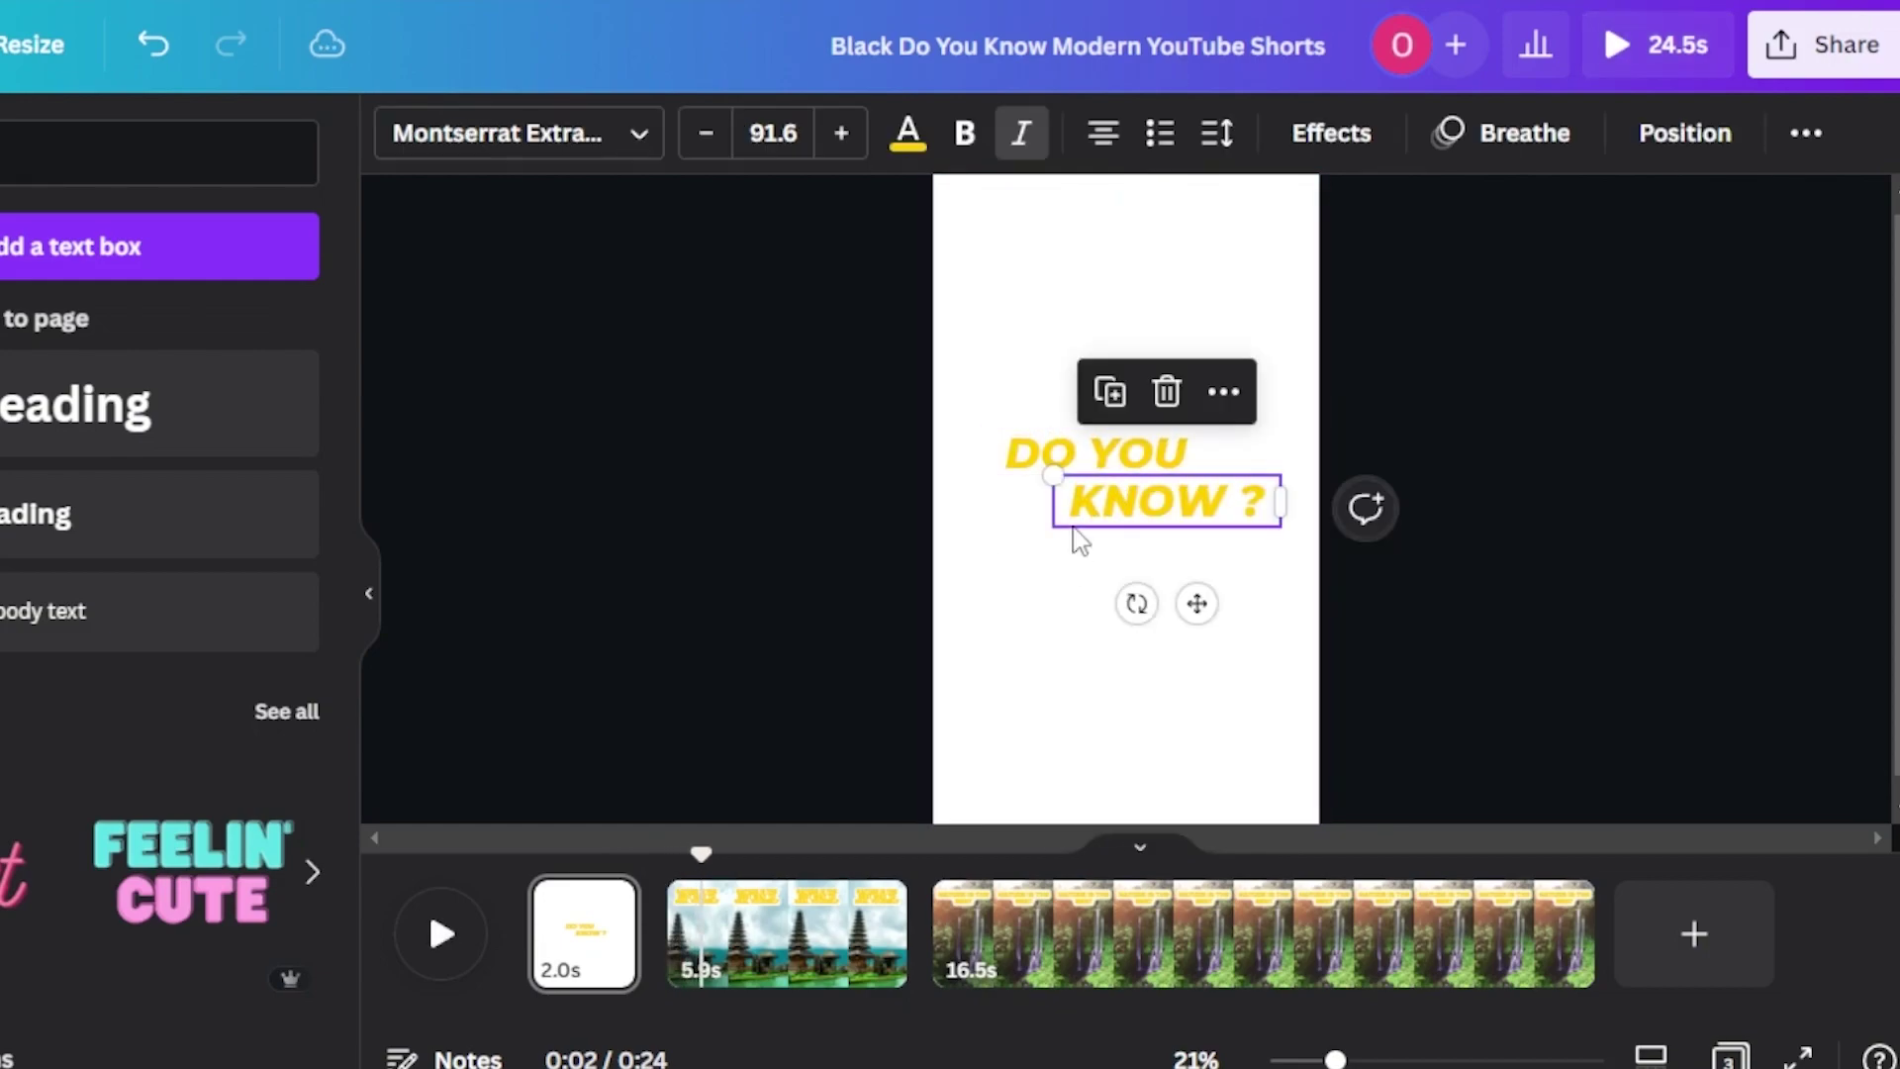
click(755, 999)
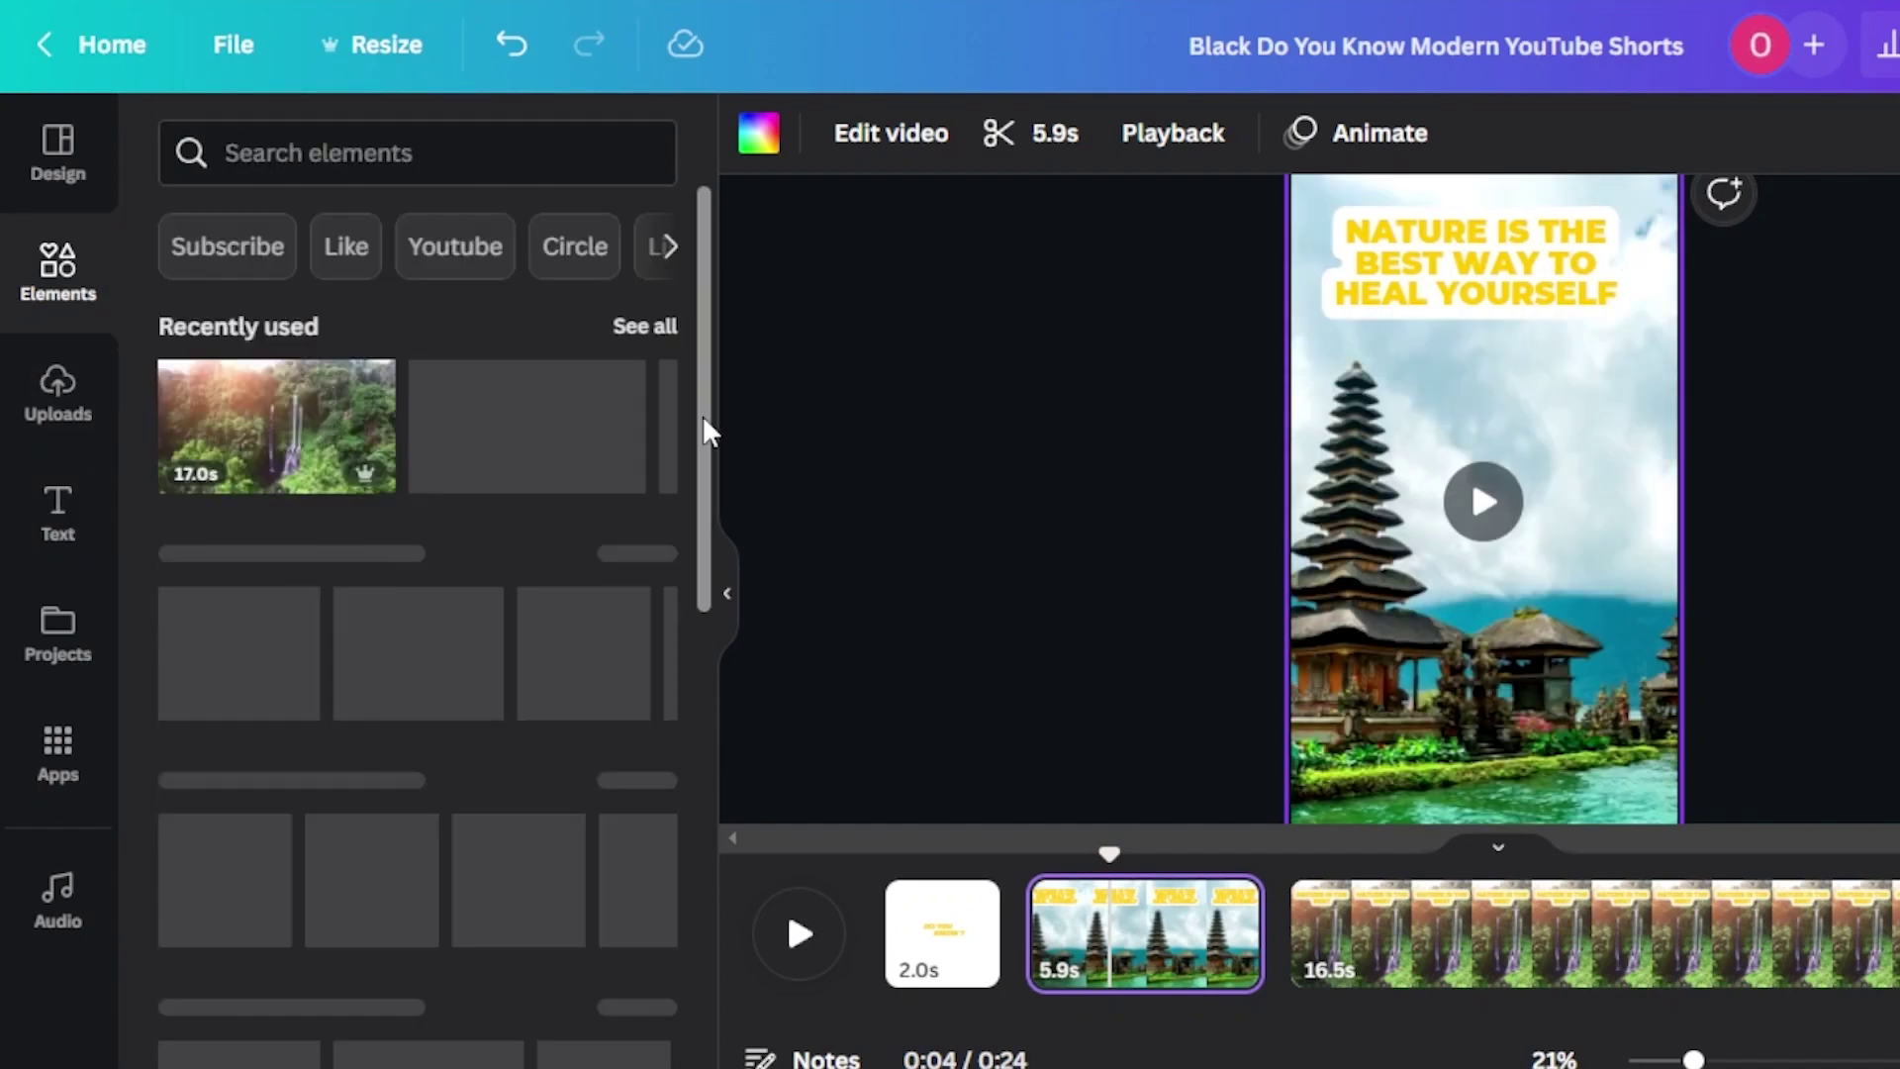
scroll(703, 376, down, 2)
drag(704, 370, 703, 435)
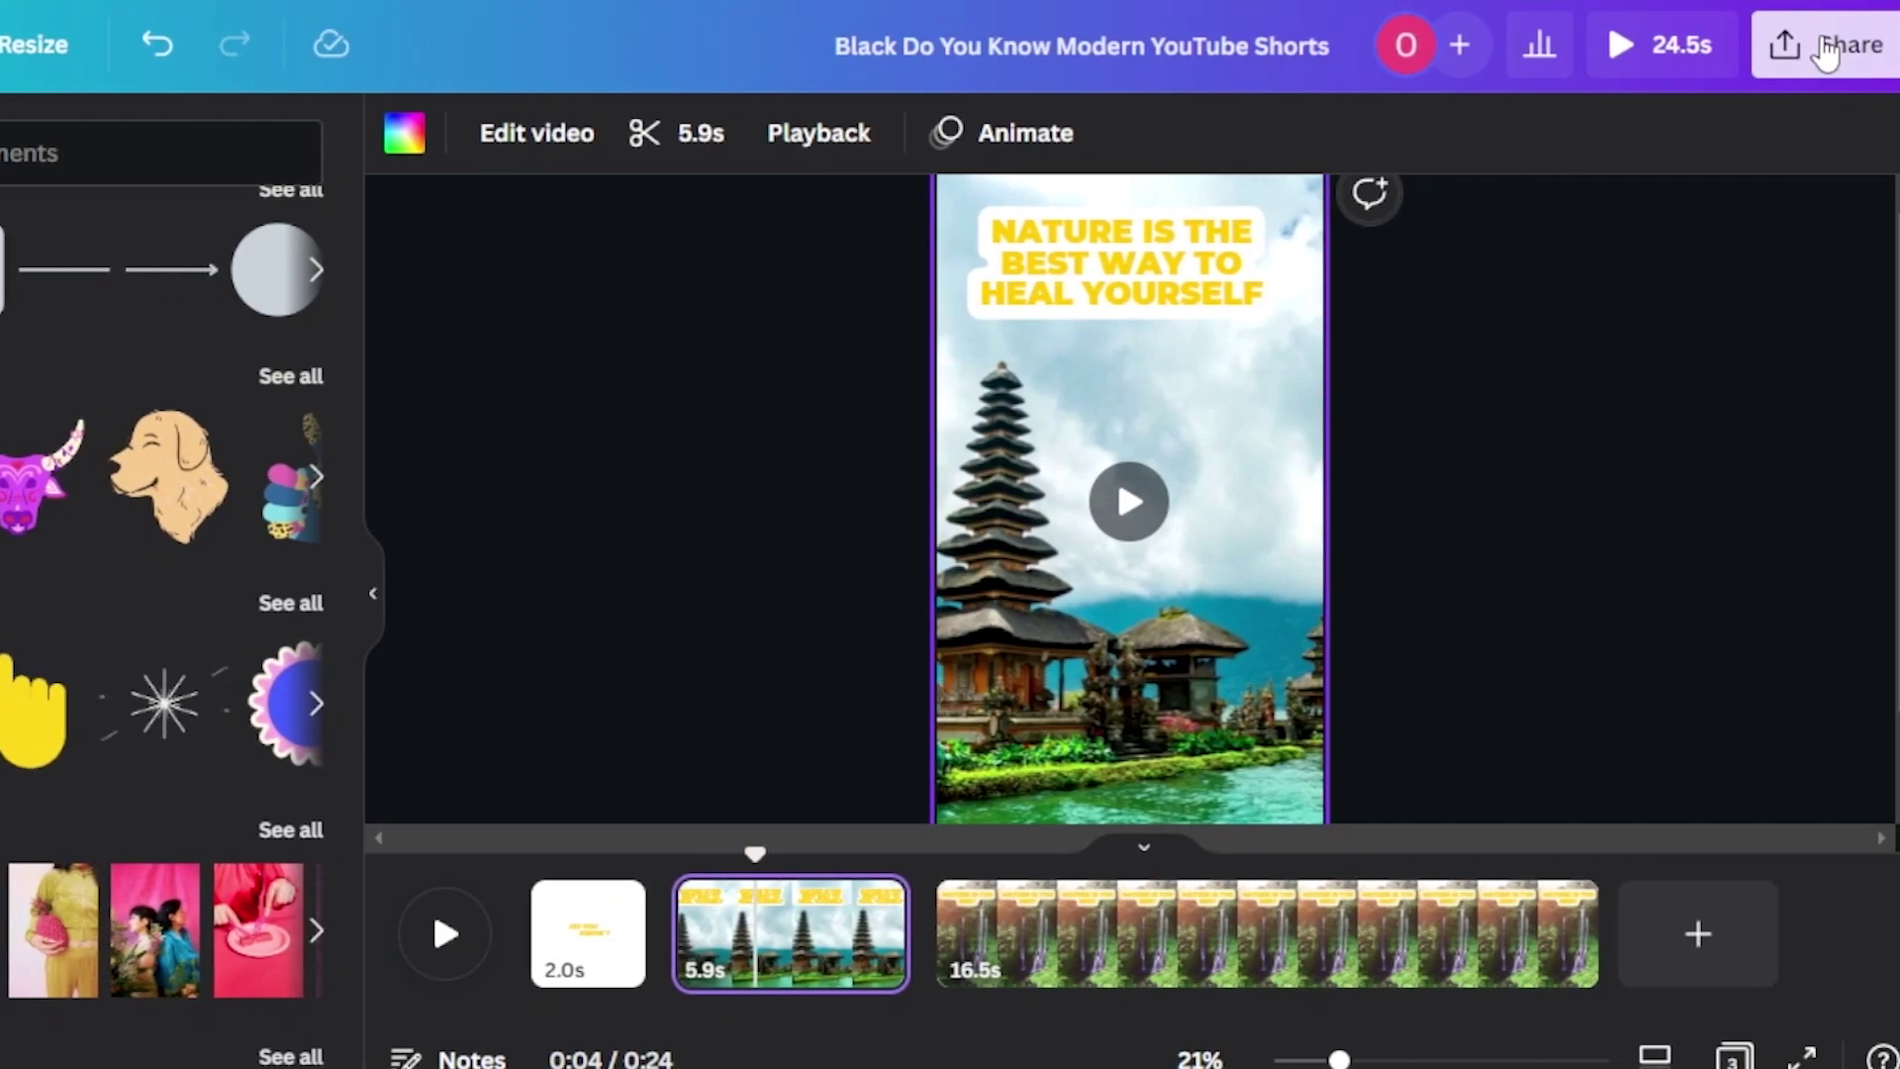
Download all three pages of the design as an MP4 Video in 1080p (HD) quality
click(1803, 74)
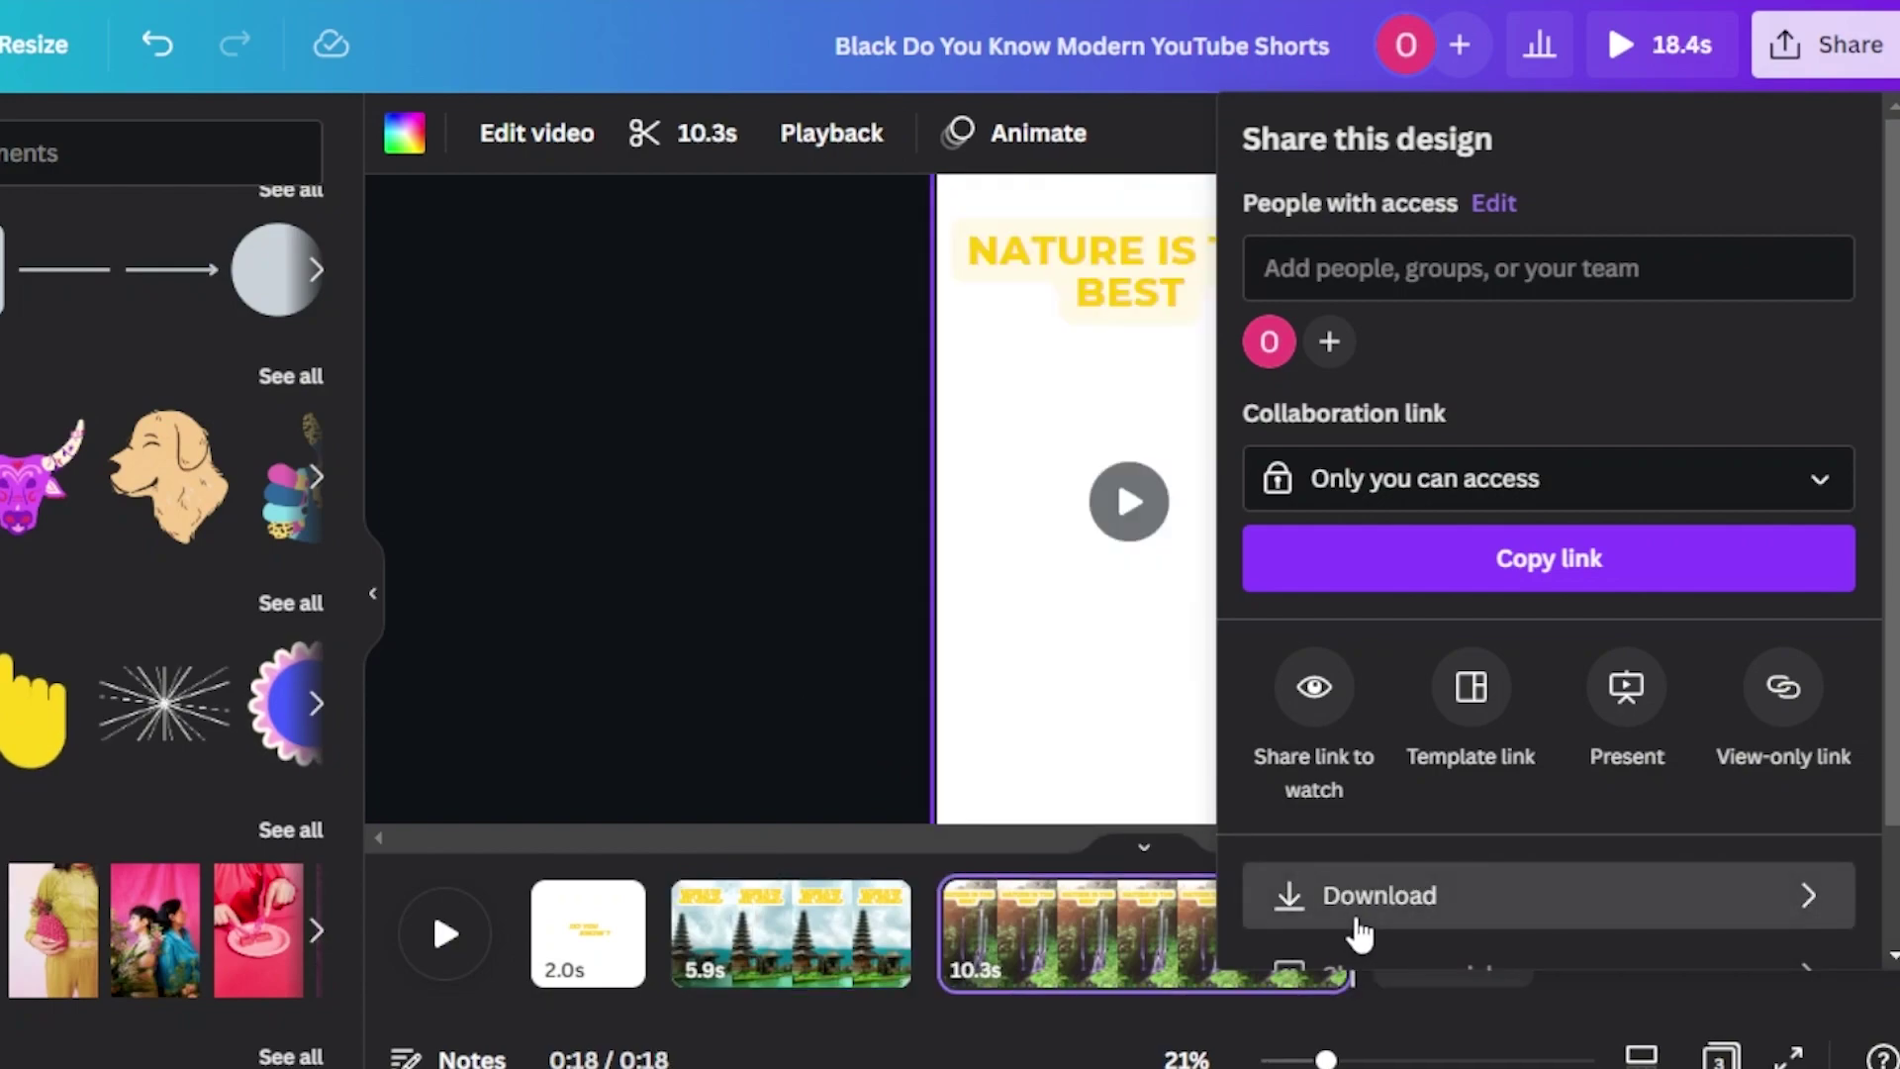
click(1359, 933)
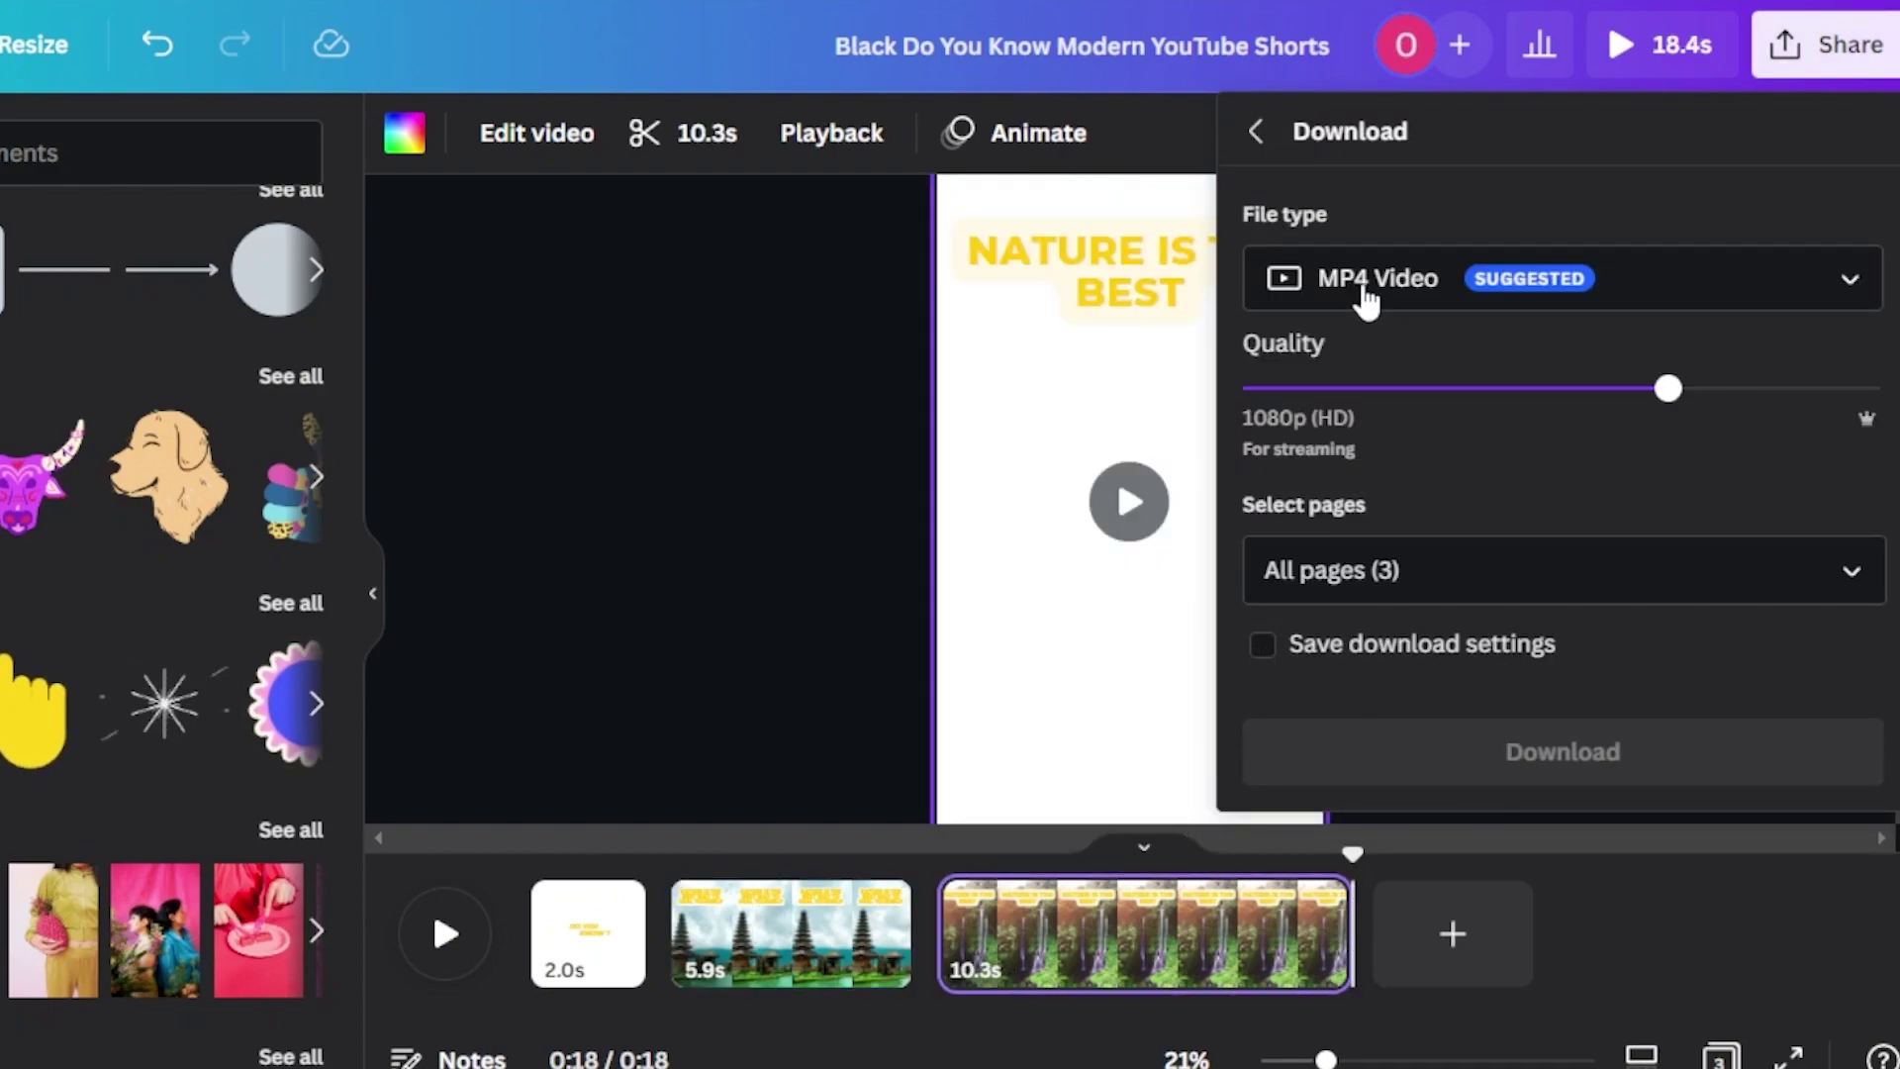
click(1661, 302)
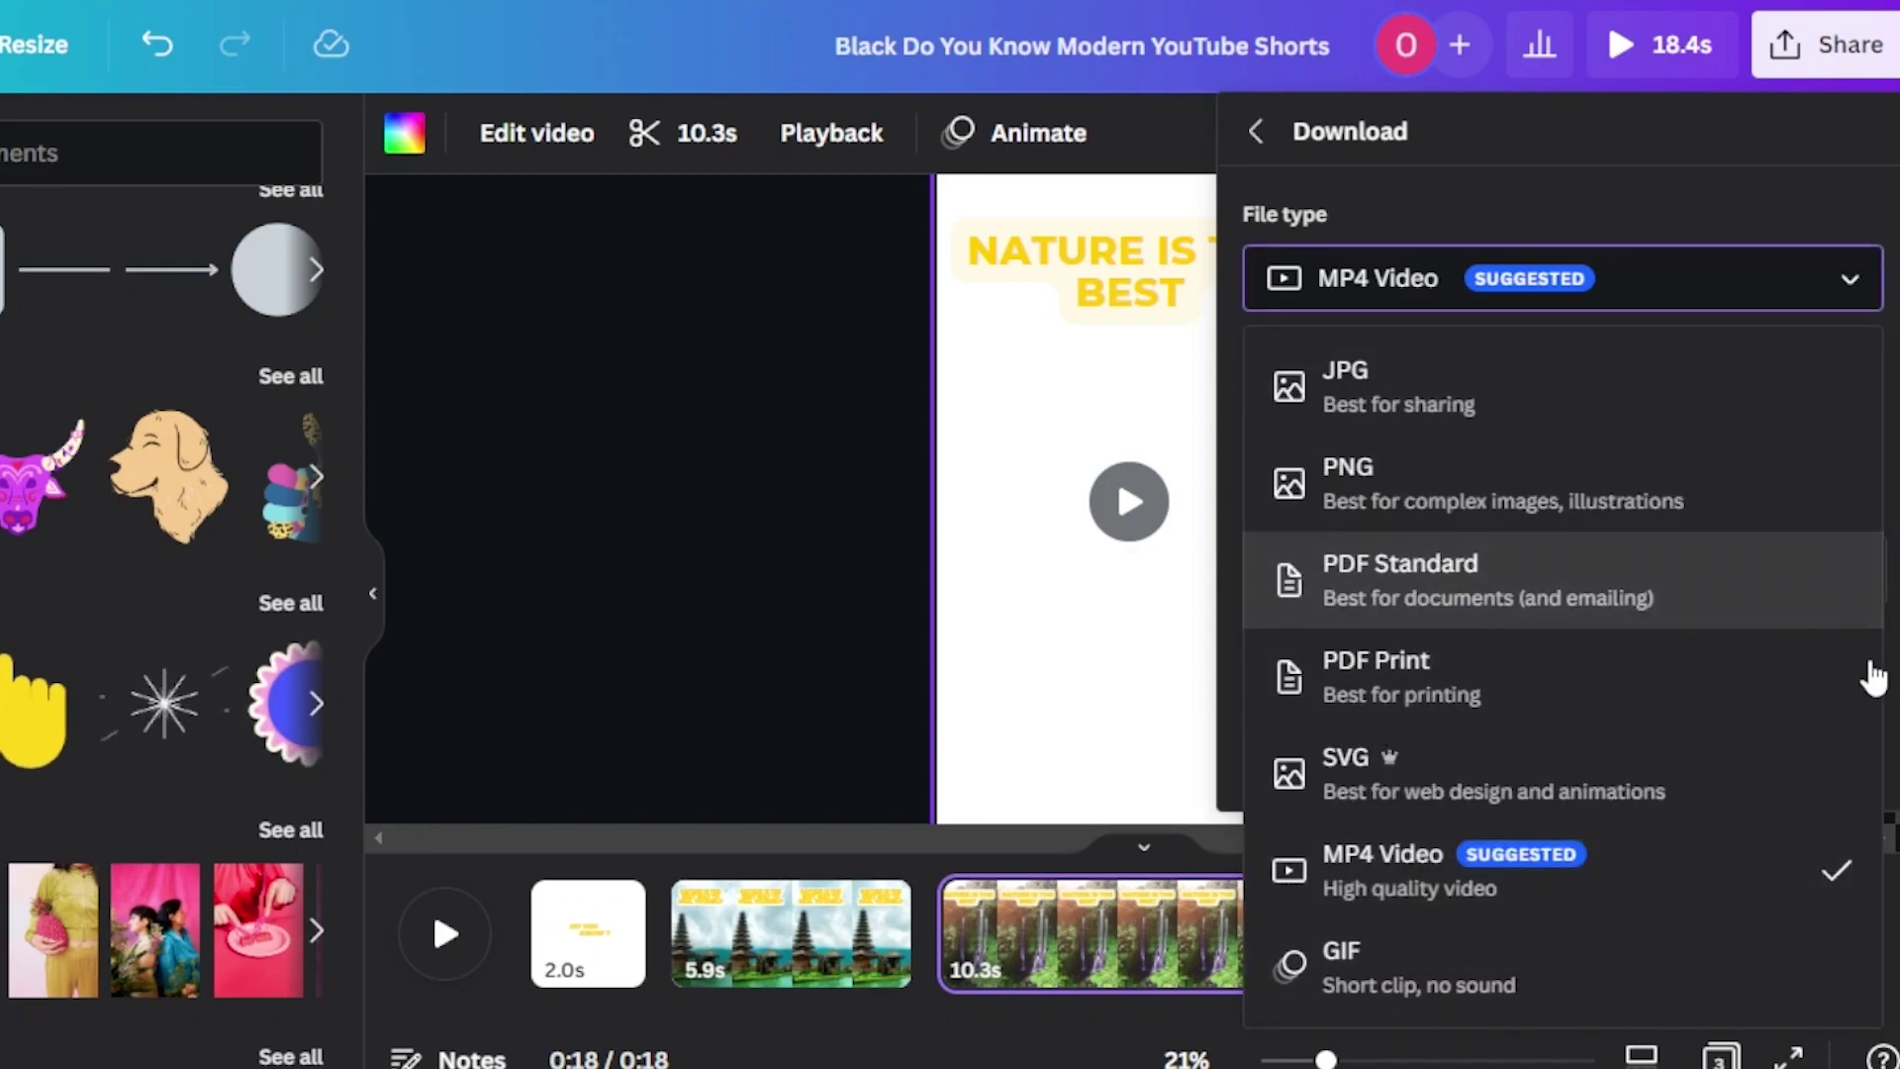
click(1415, 895)
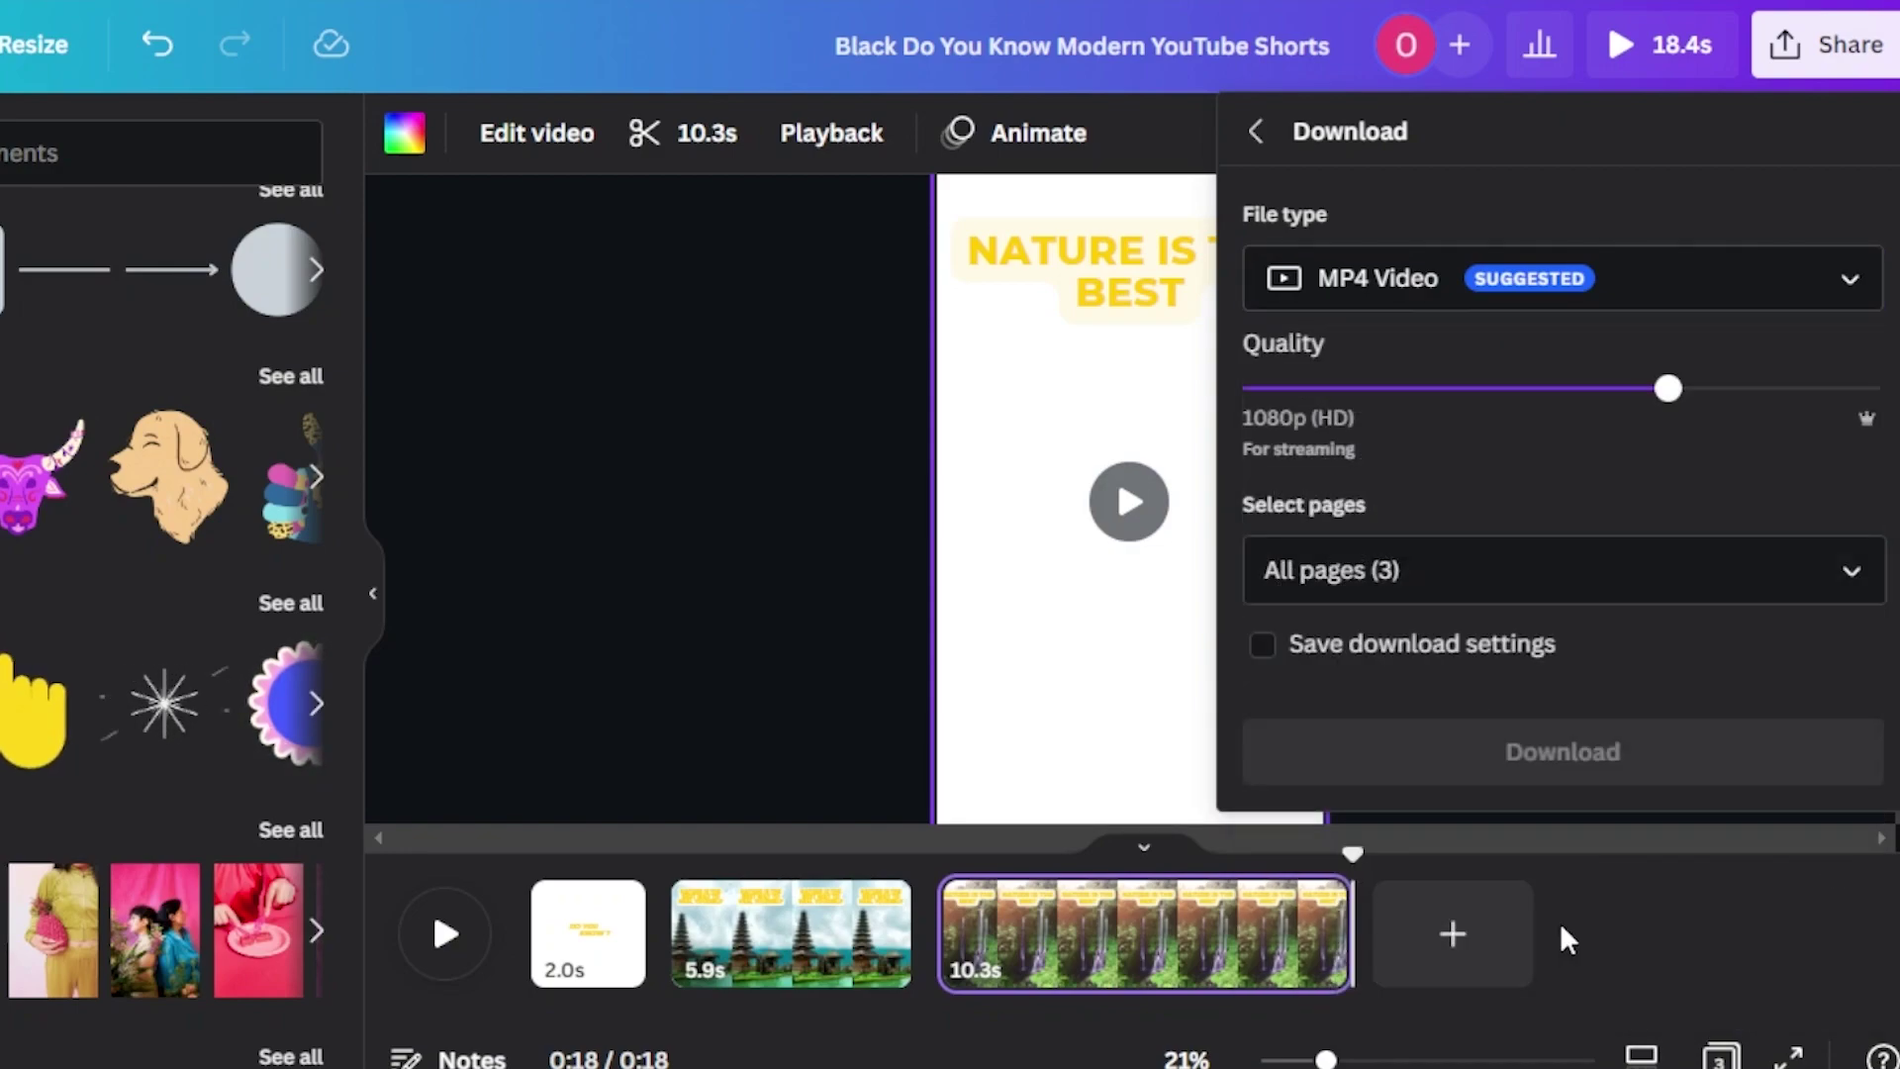
click(1472, 763)
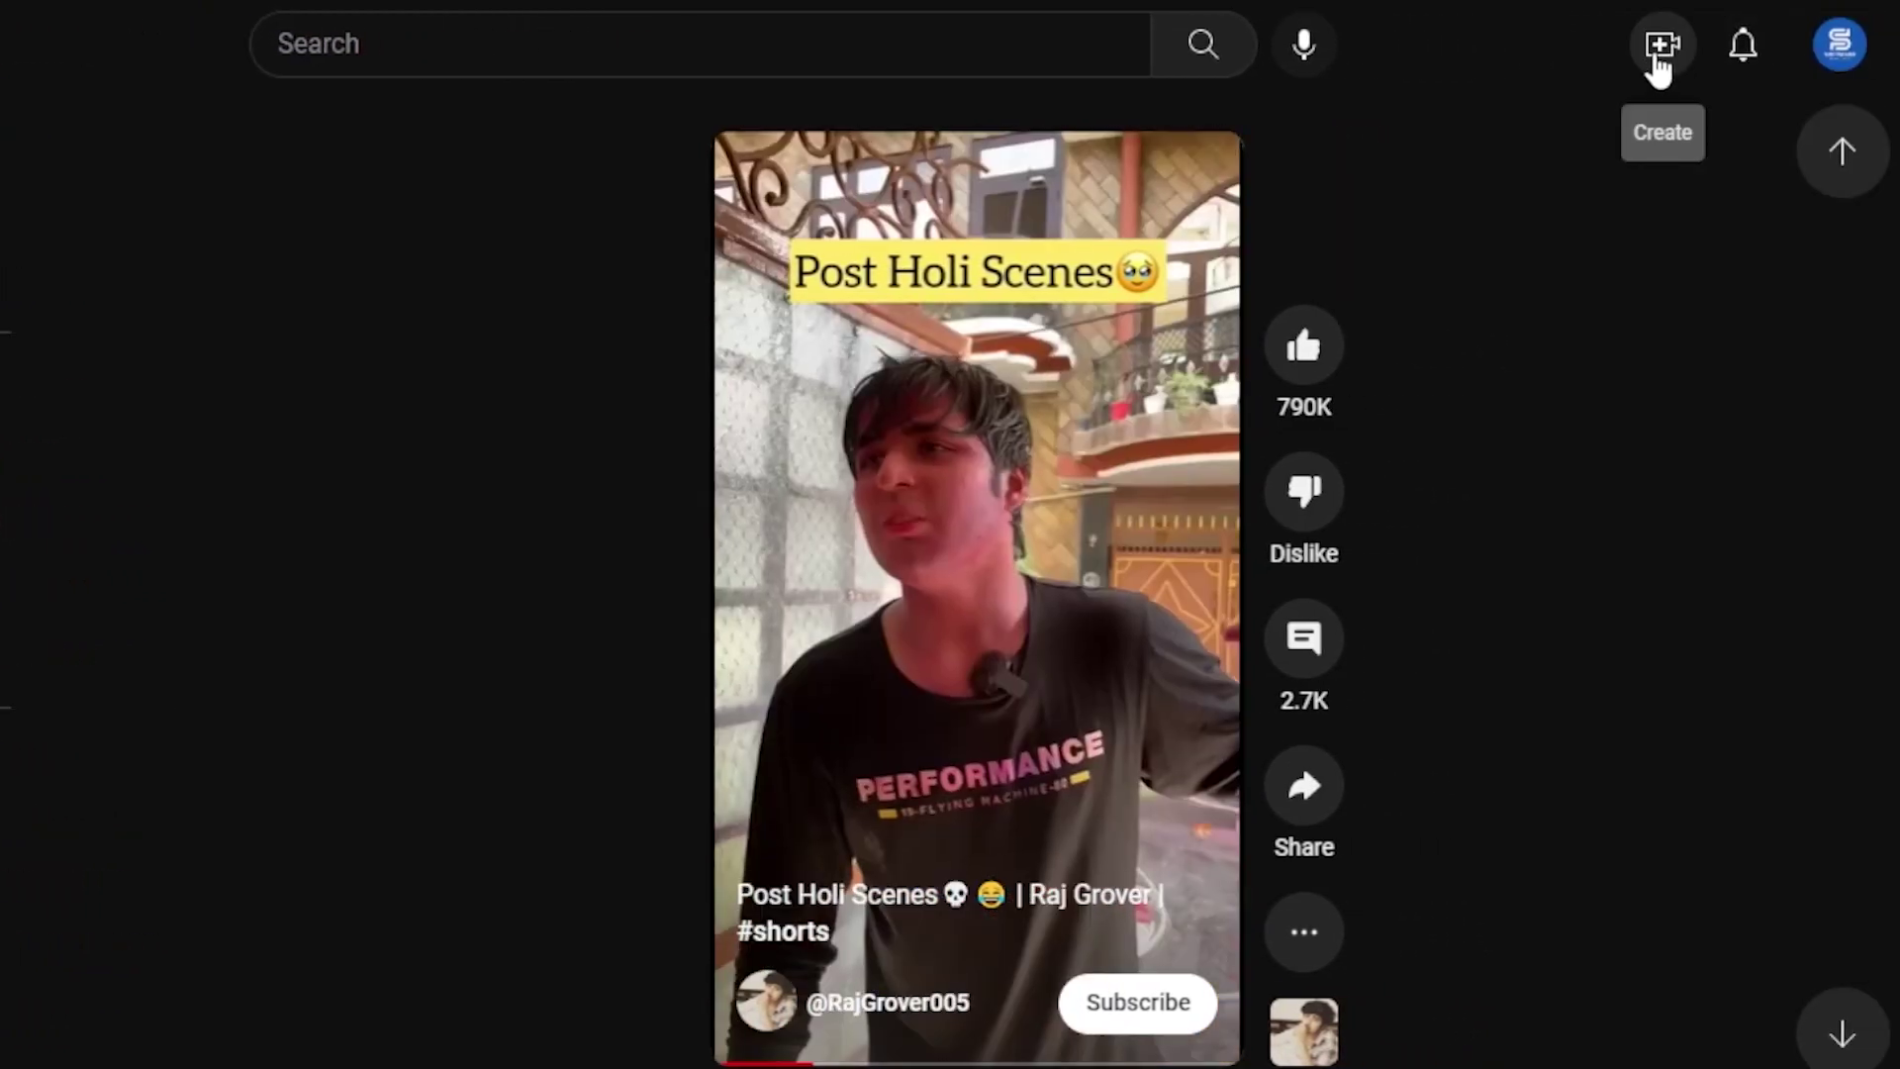
Start a new video upload on YouTube
click(1659, 51)
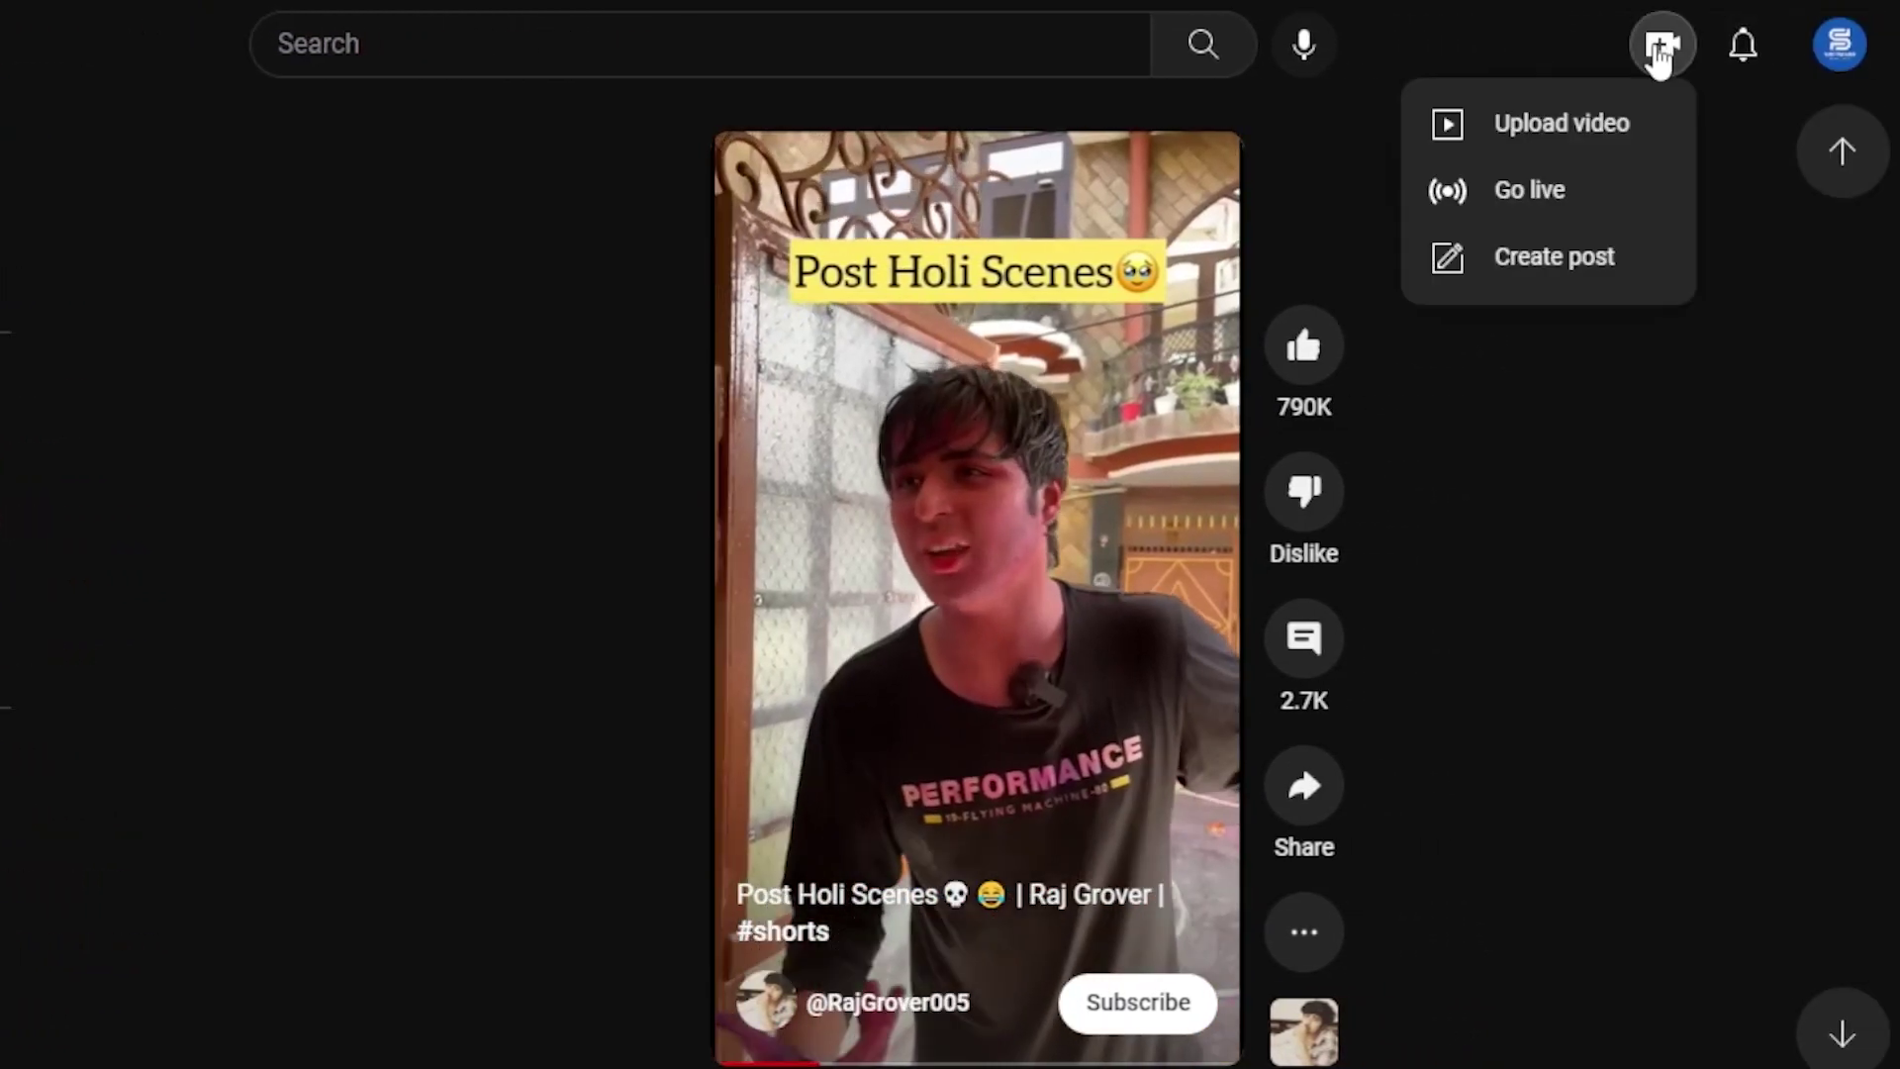
click(1574, 133)
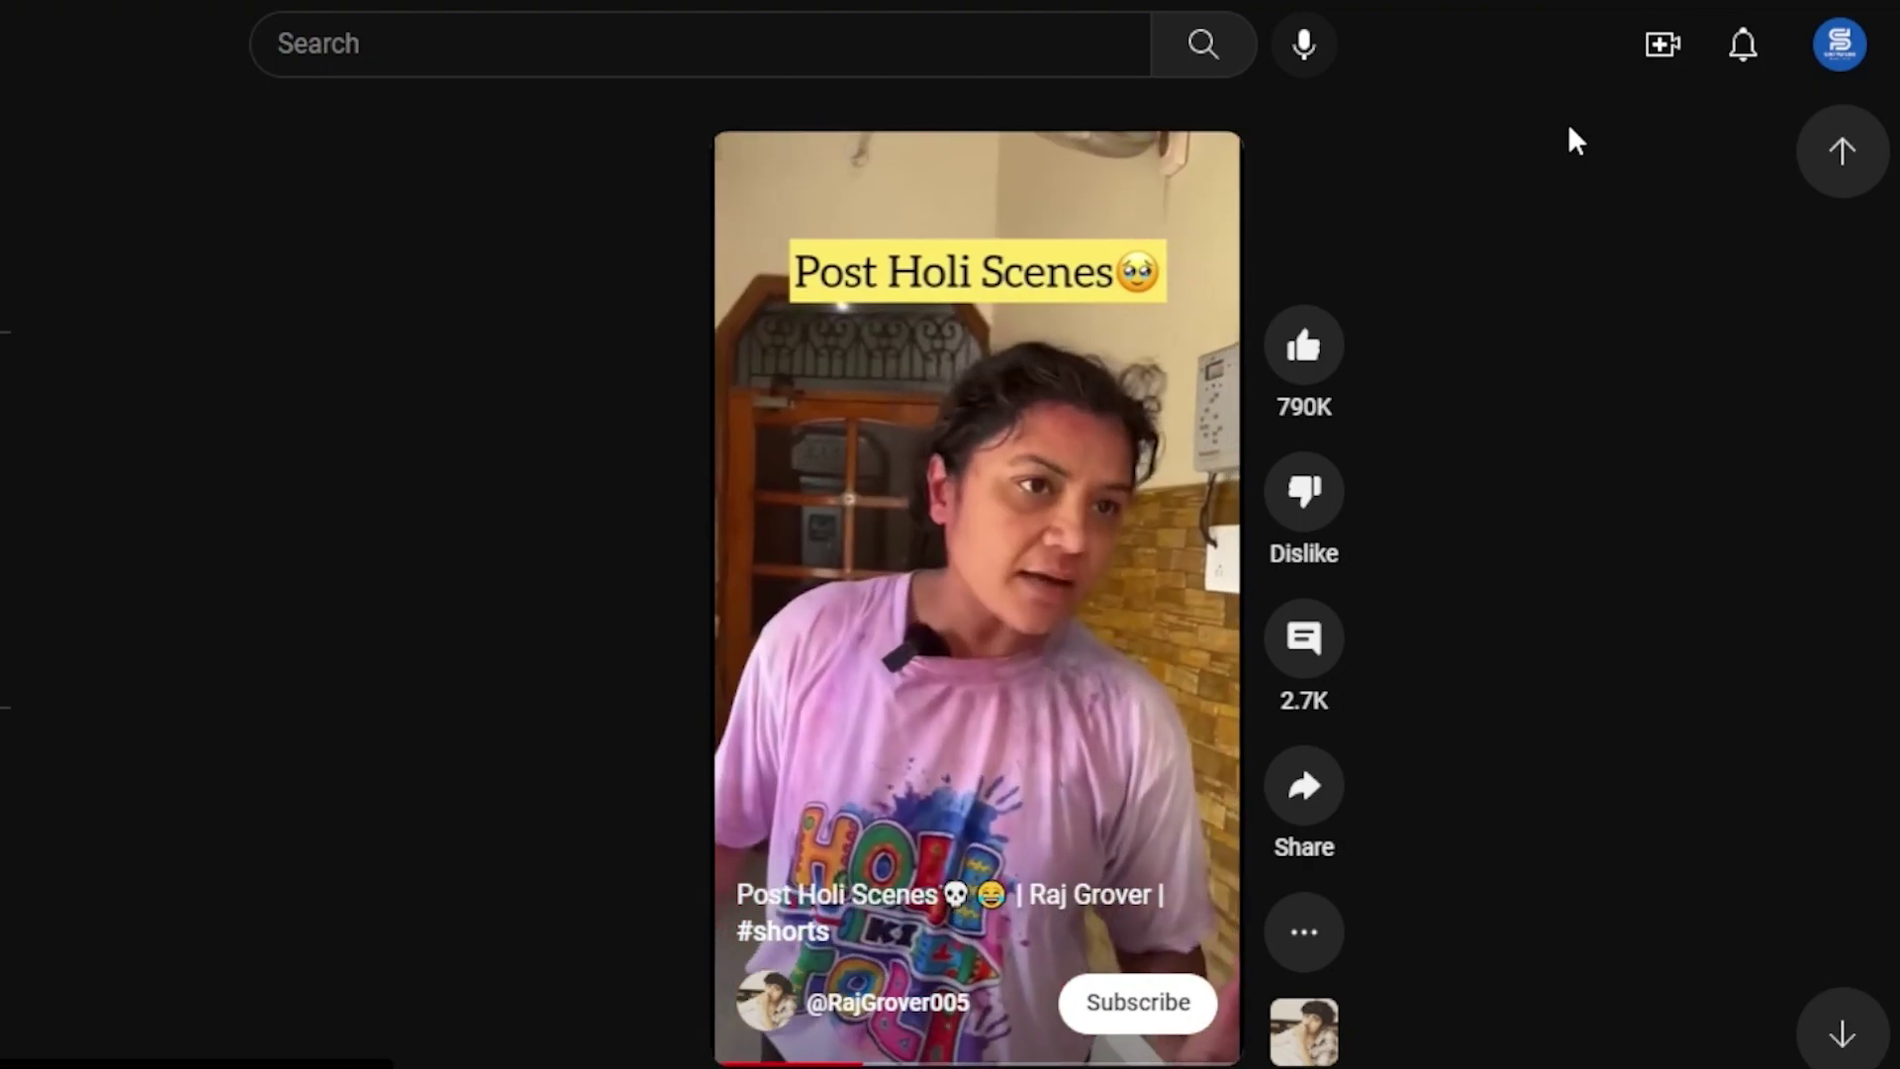